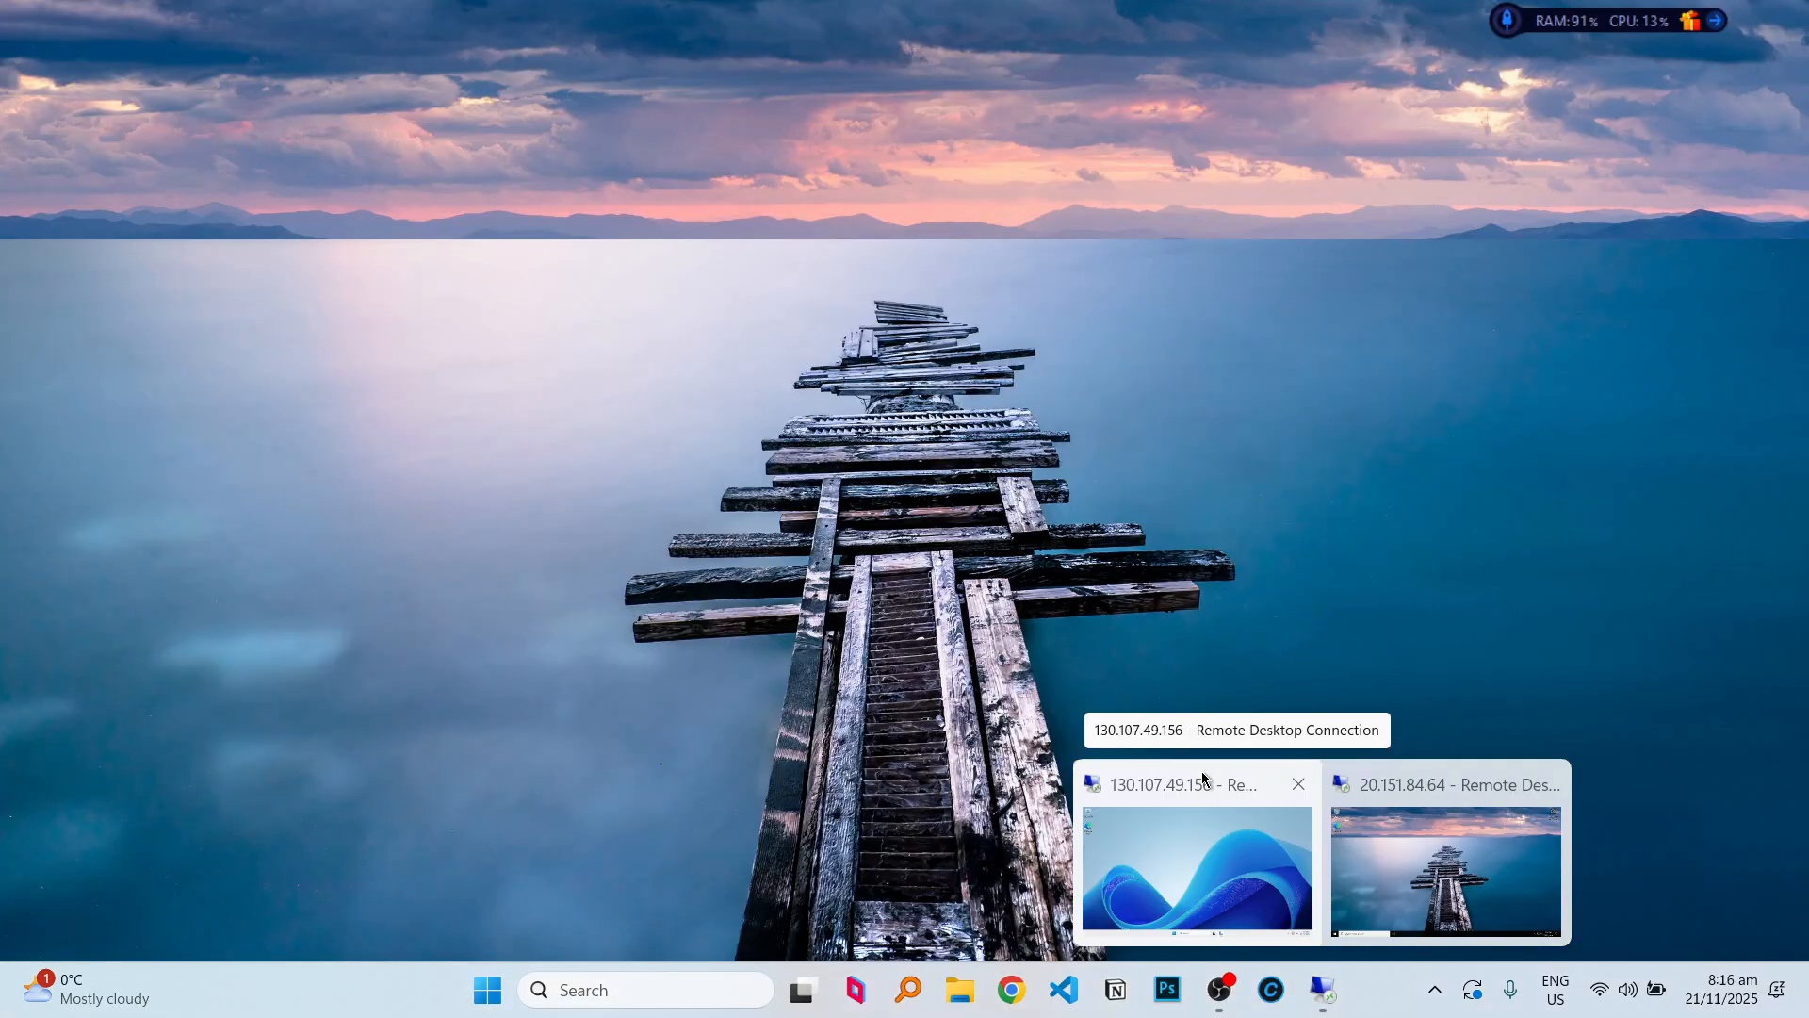
Switch to the remote server session, minimize Server Manager, and launch Microsoft Edge.
left_click(1213, 792)
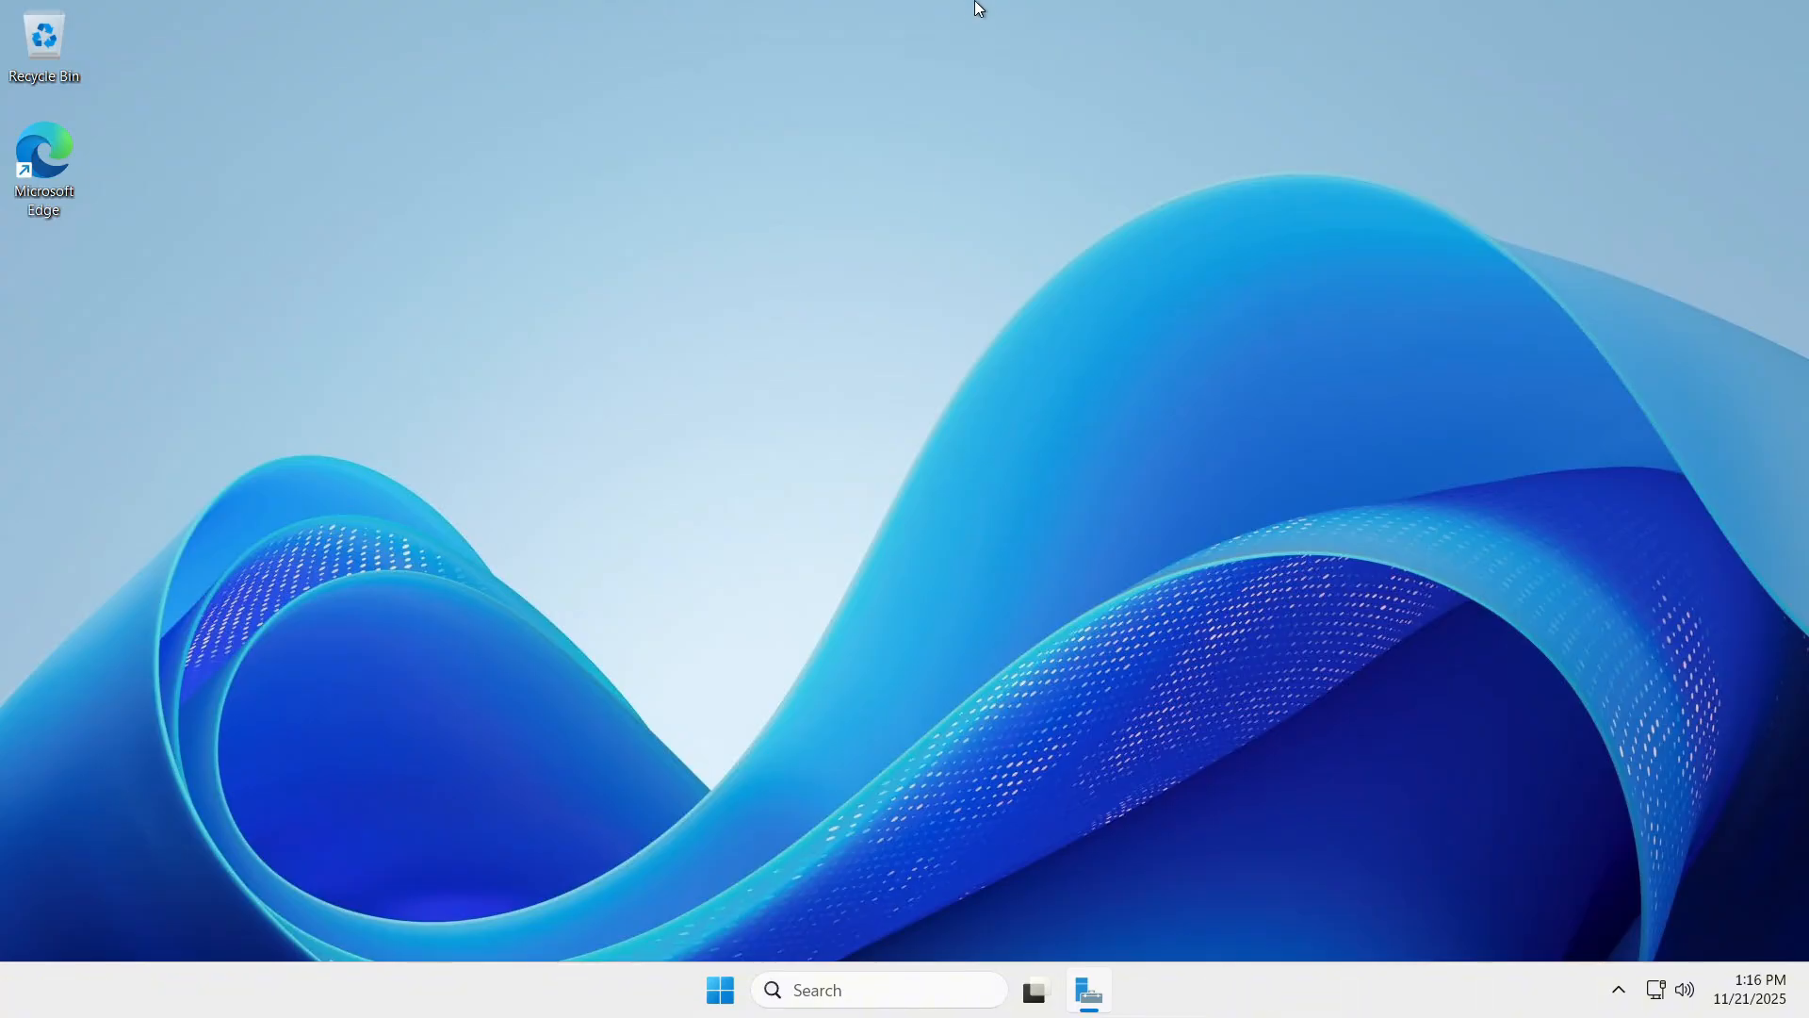
mouse_move(1084, 3)
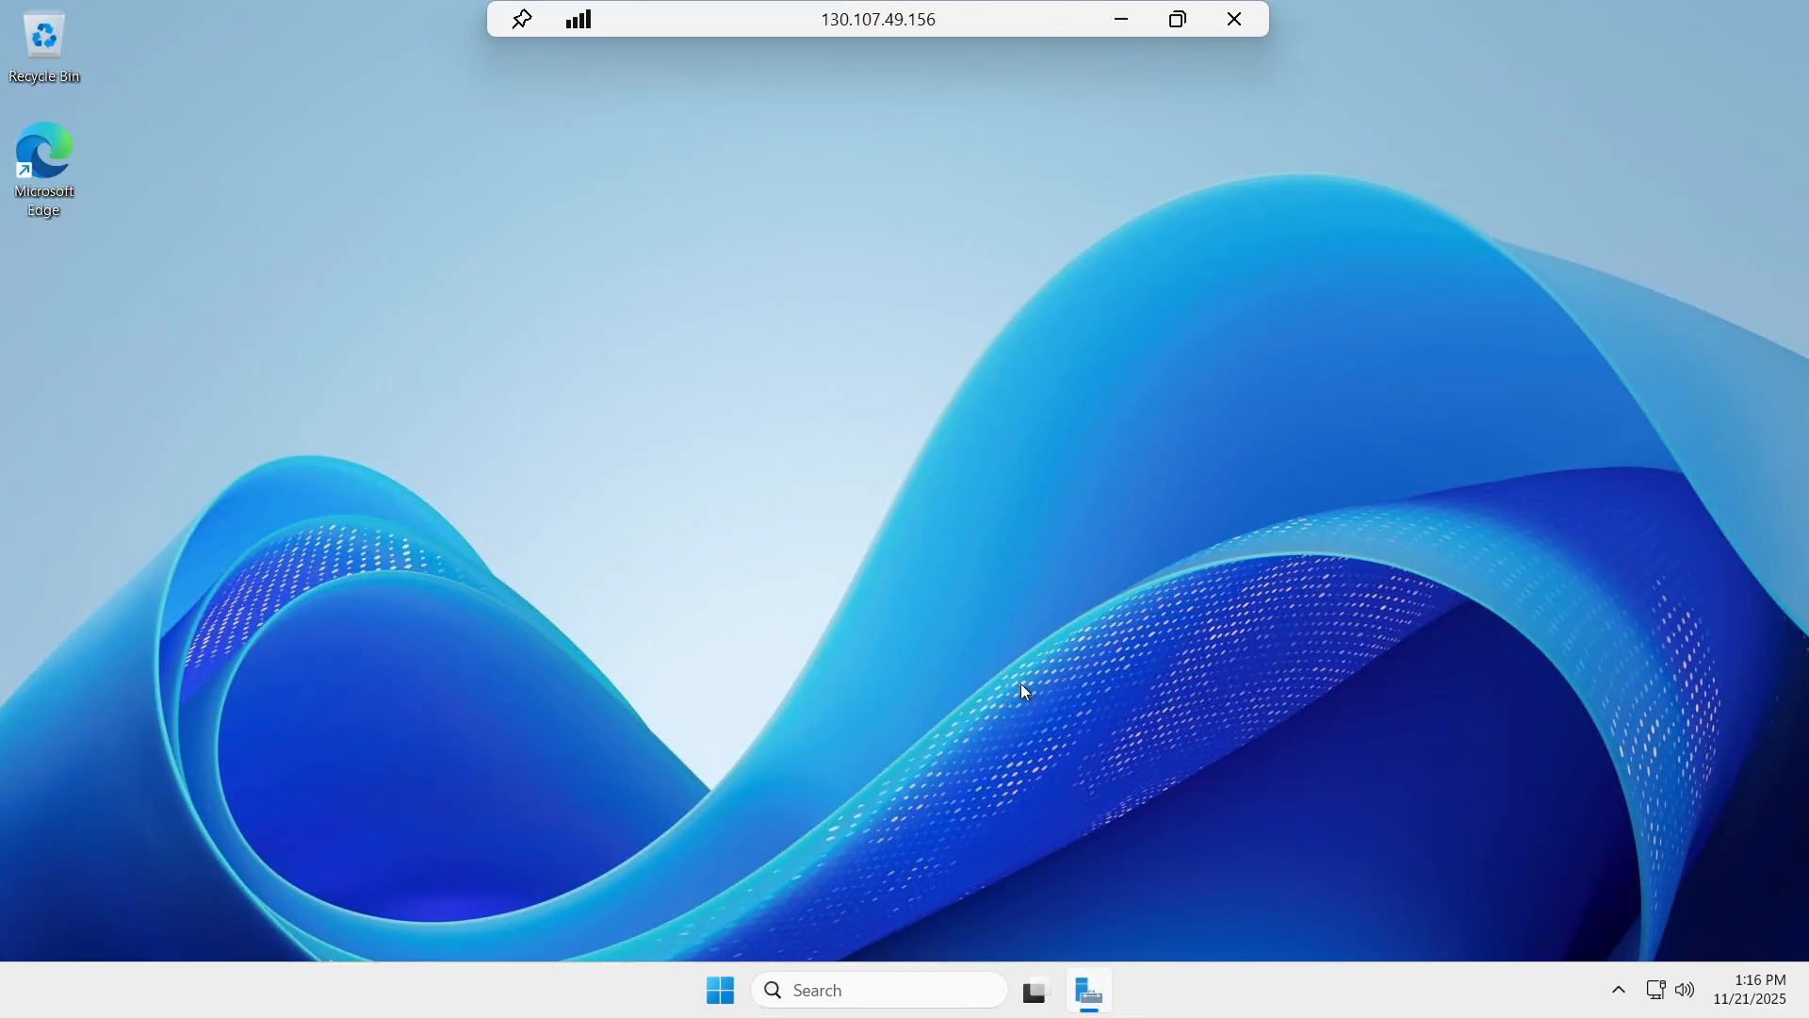
left_click(1085, 968)
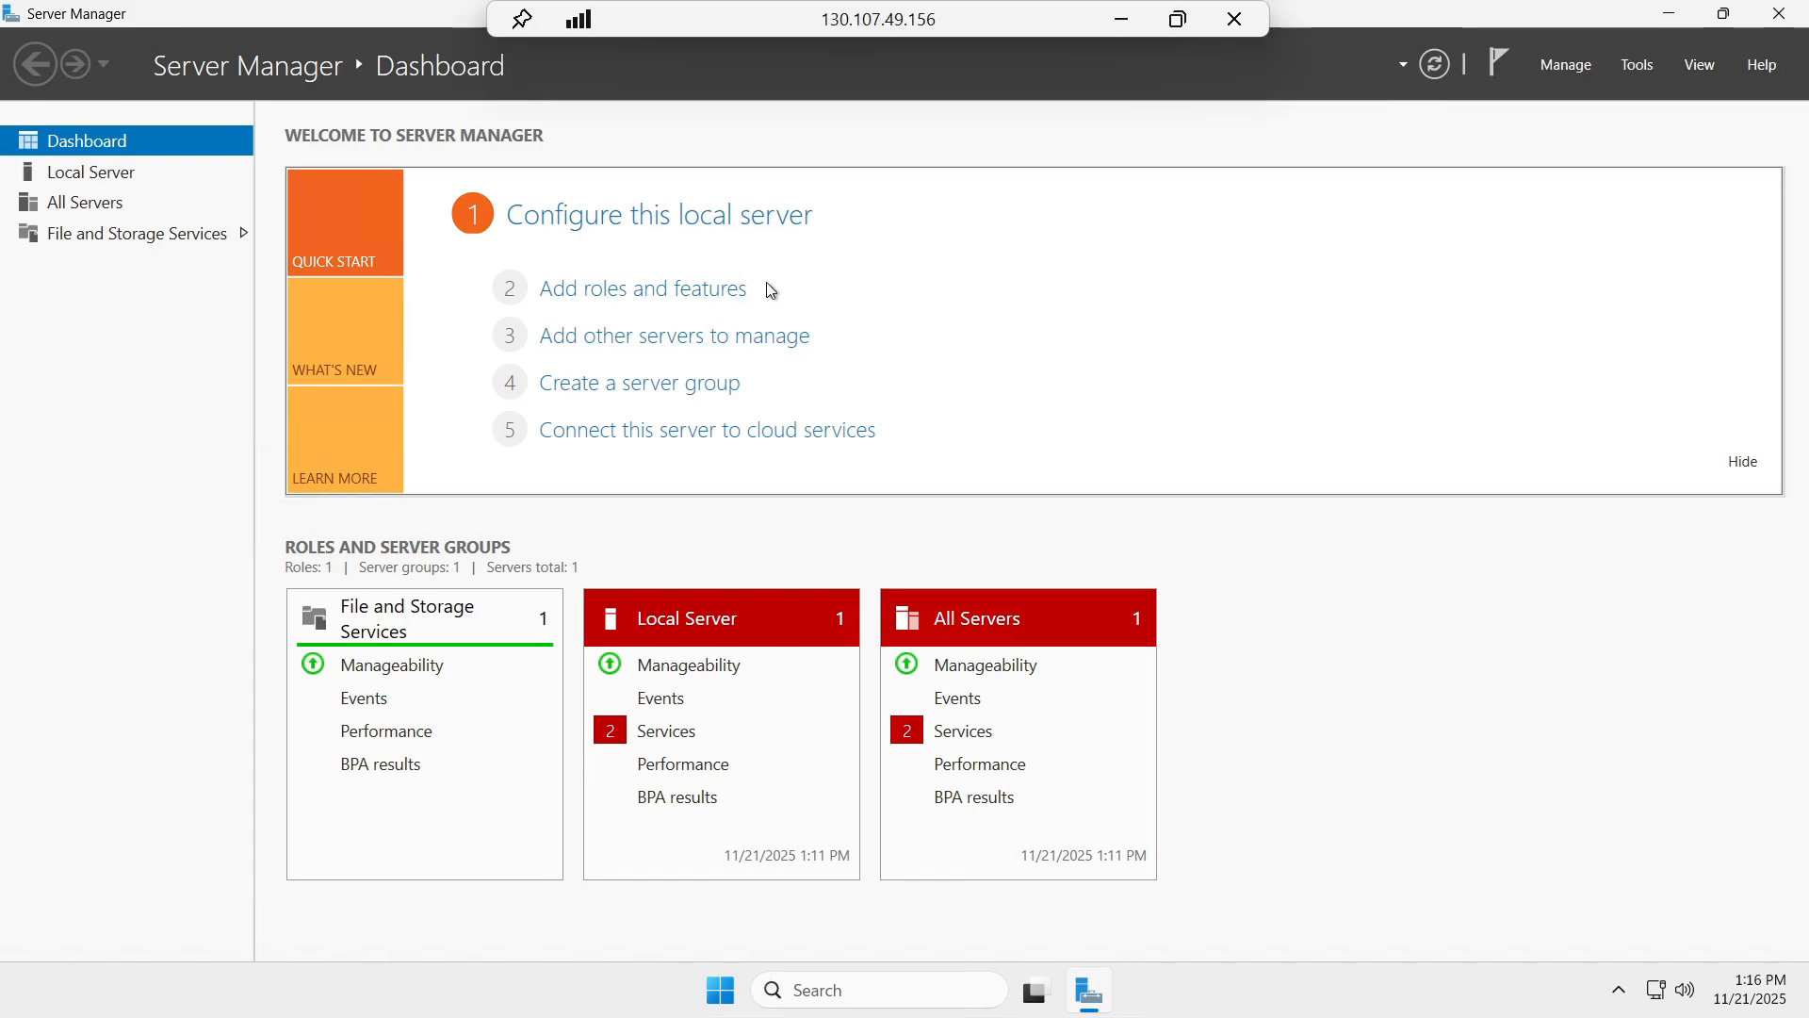
left_click(1673, 11)
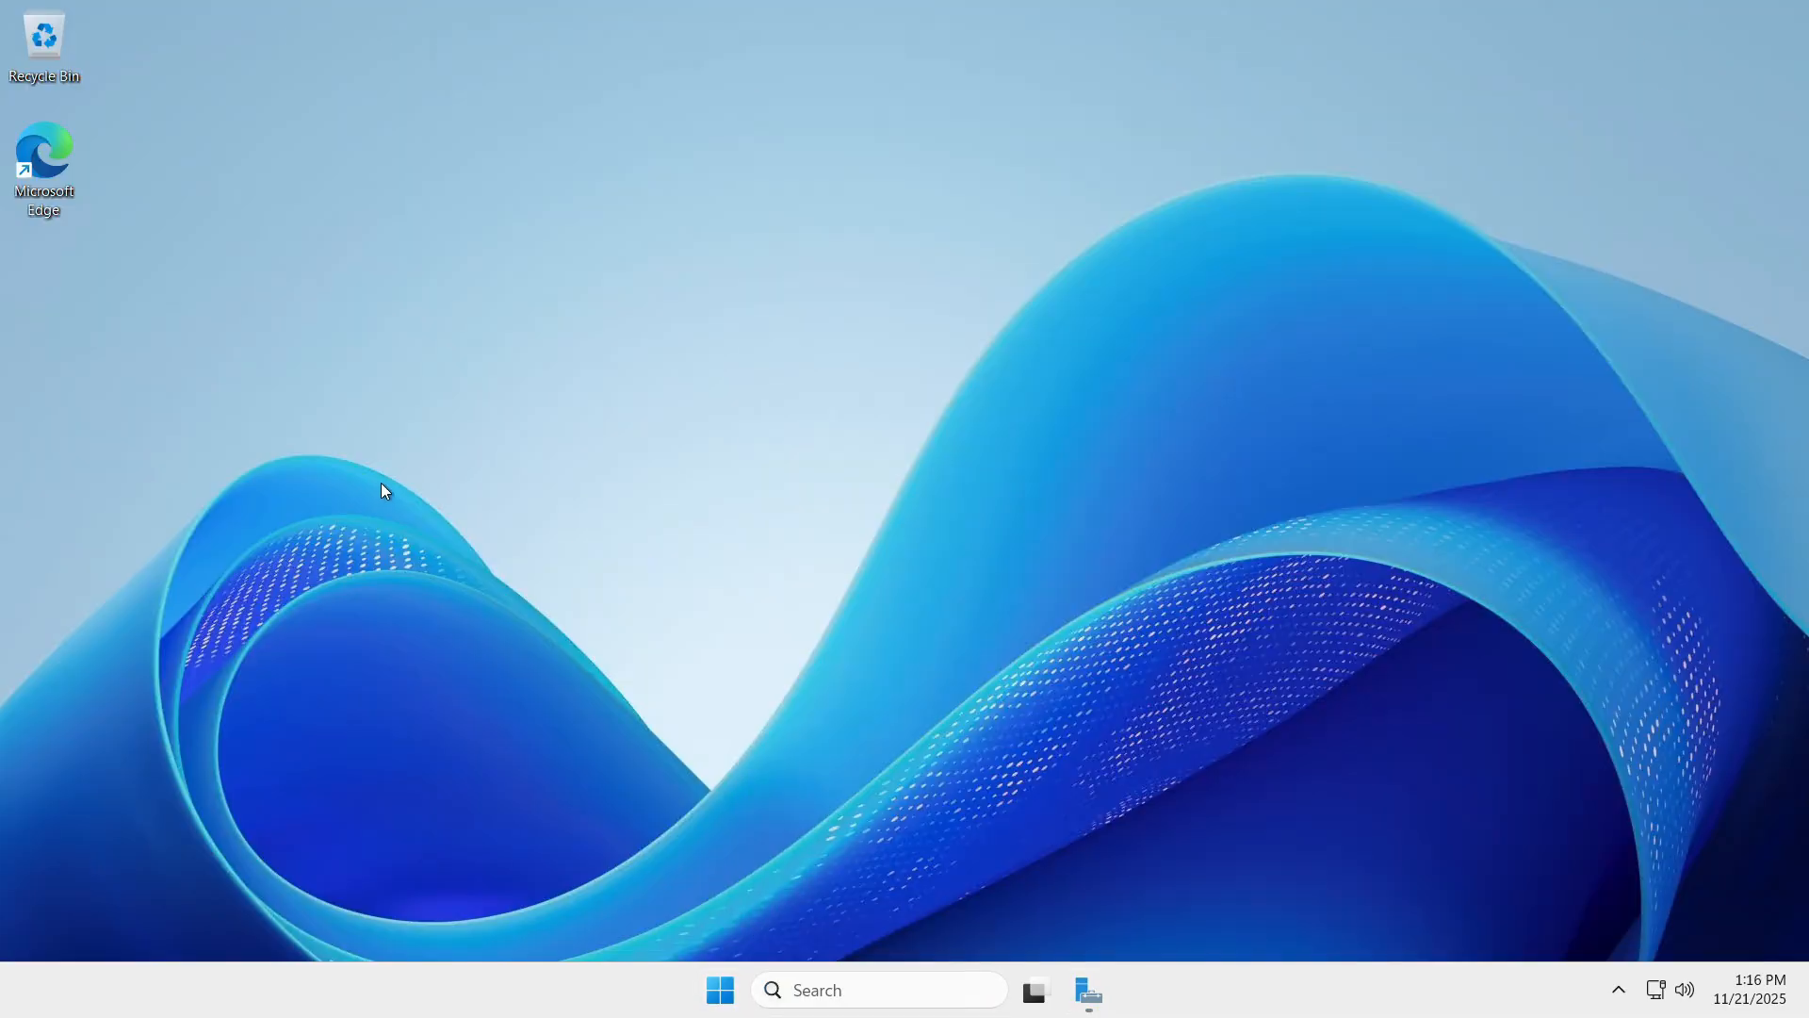
double_click(33, 150)
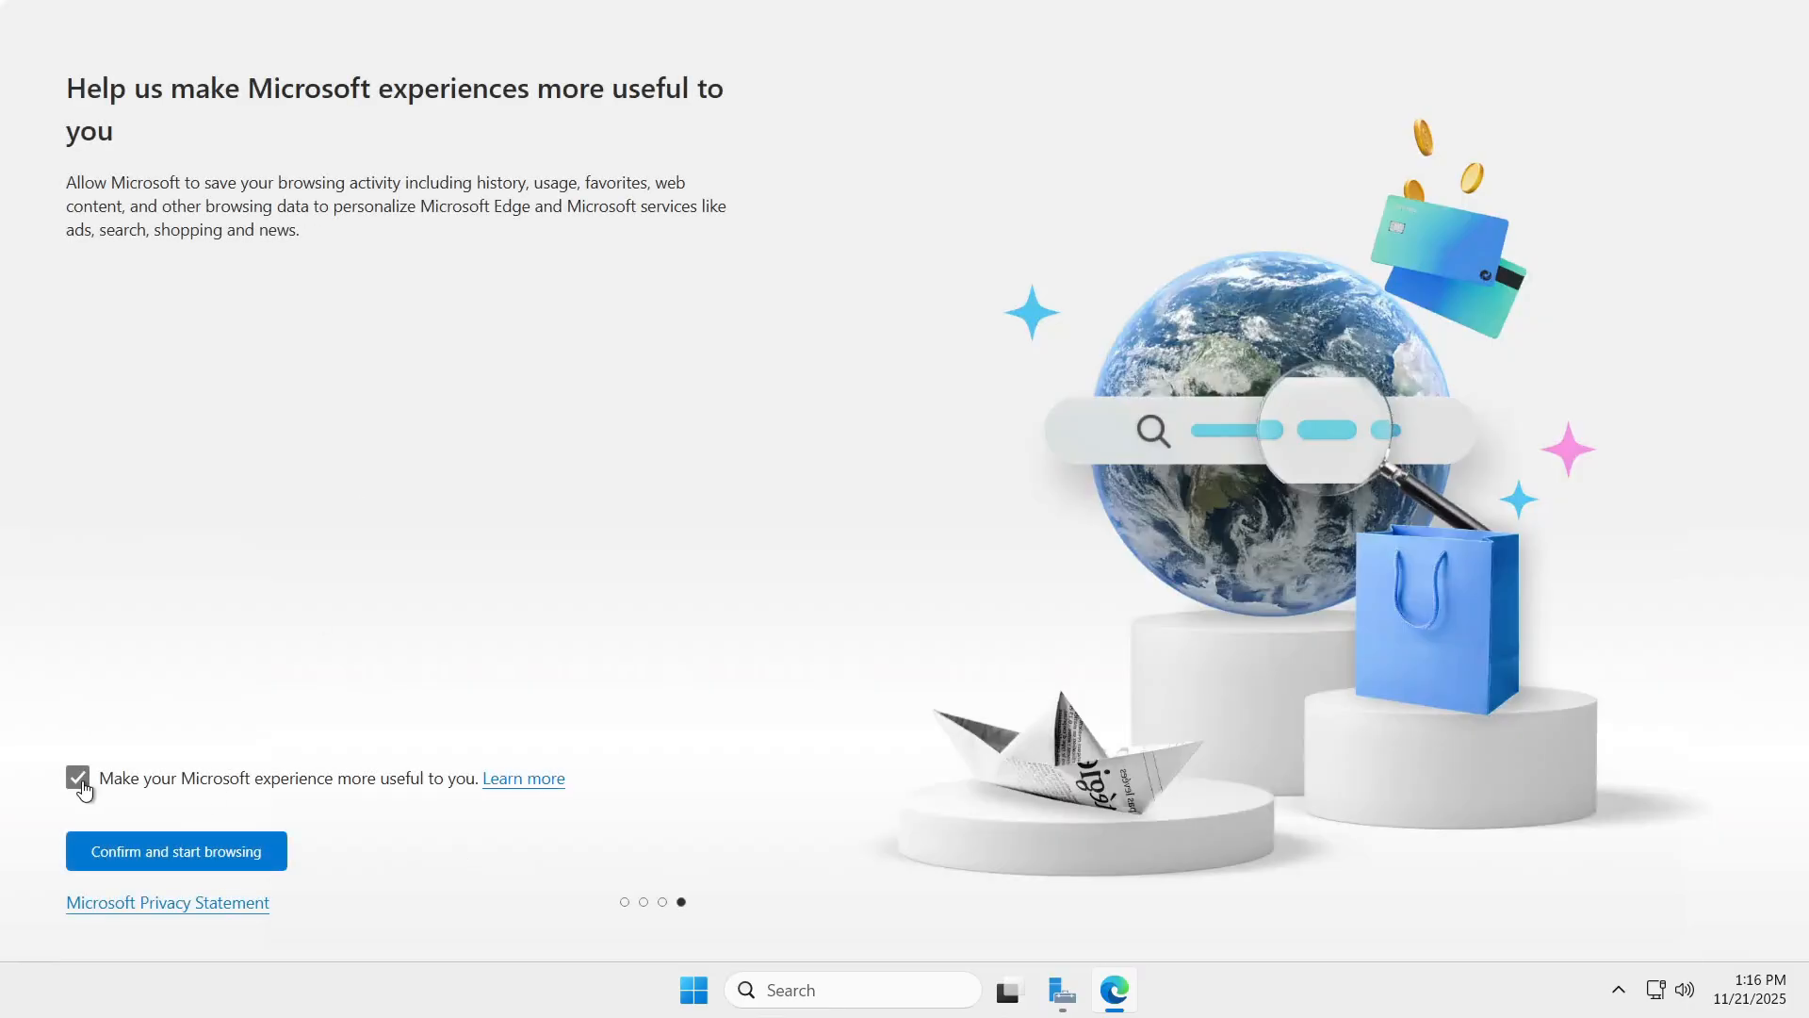
Complete Edge's first-run setup, opting out of personalised Microsoft experiences.
left_click(79, 780)
left_click(181, 853)
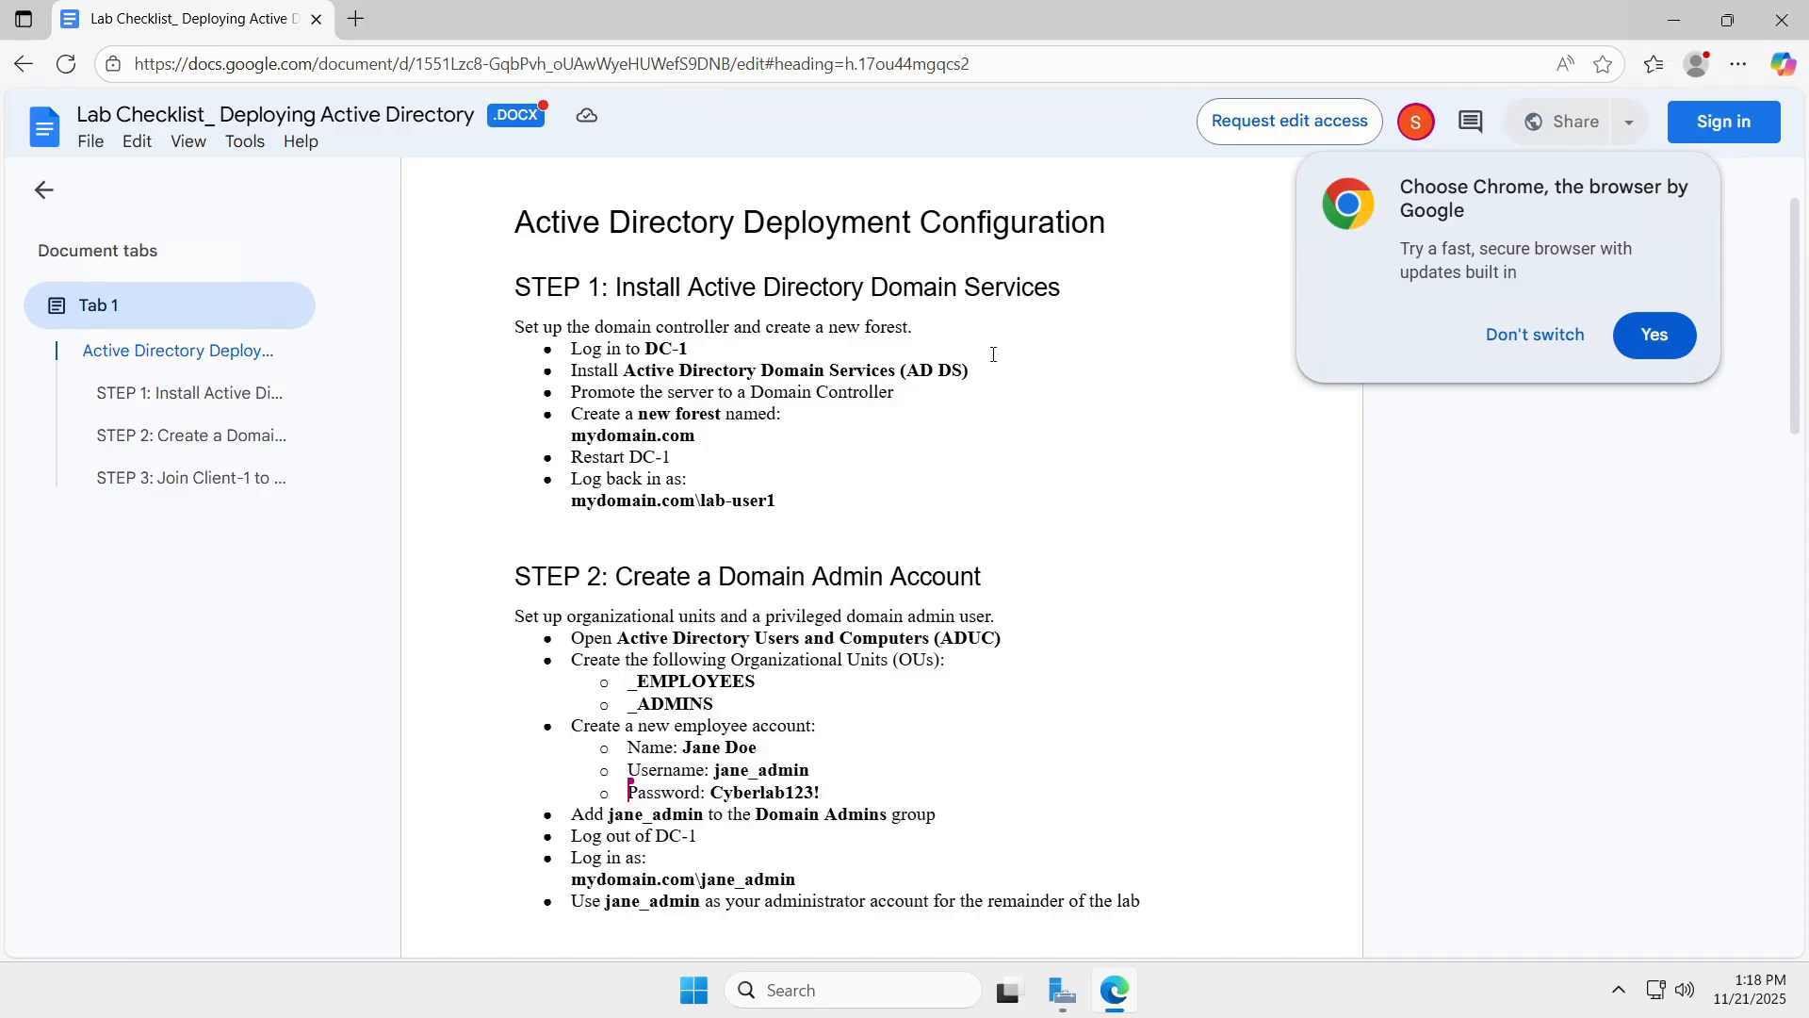
mouse_move(1368, 8)
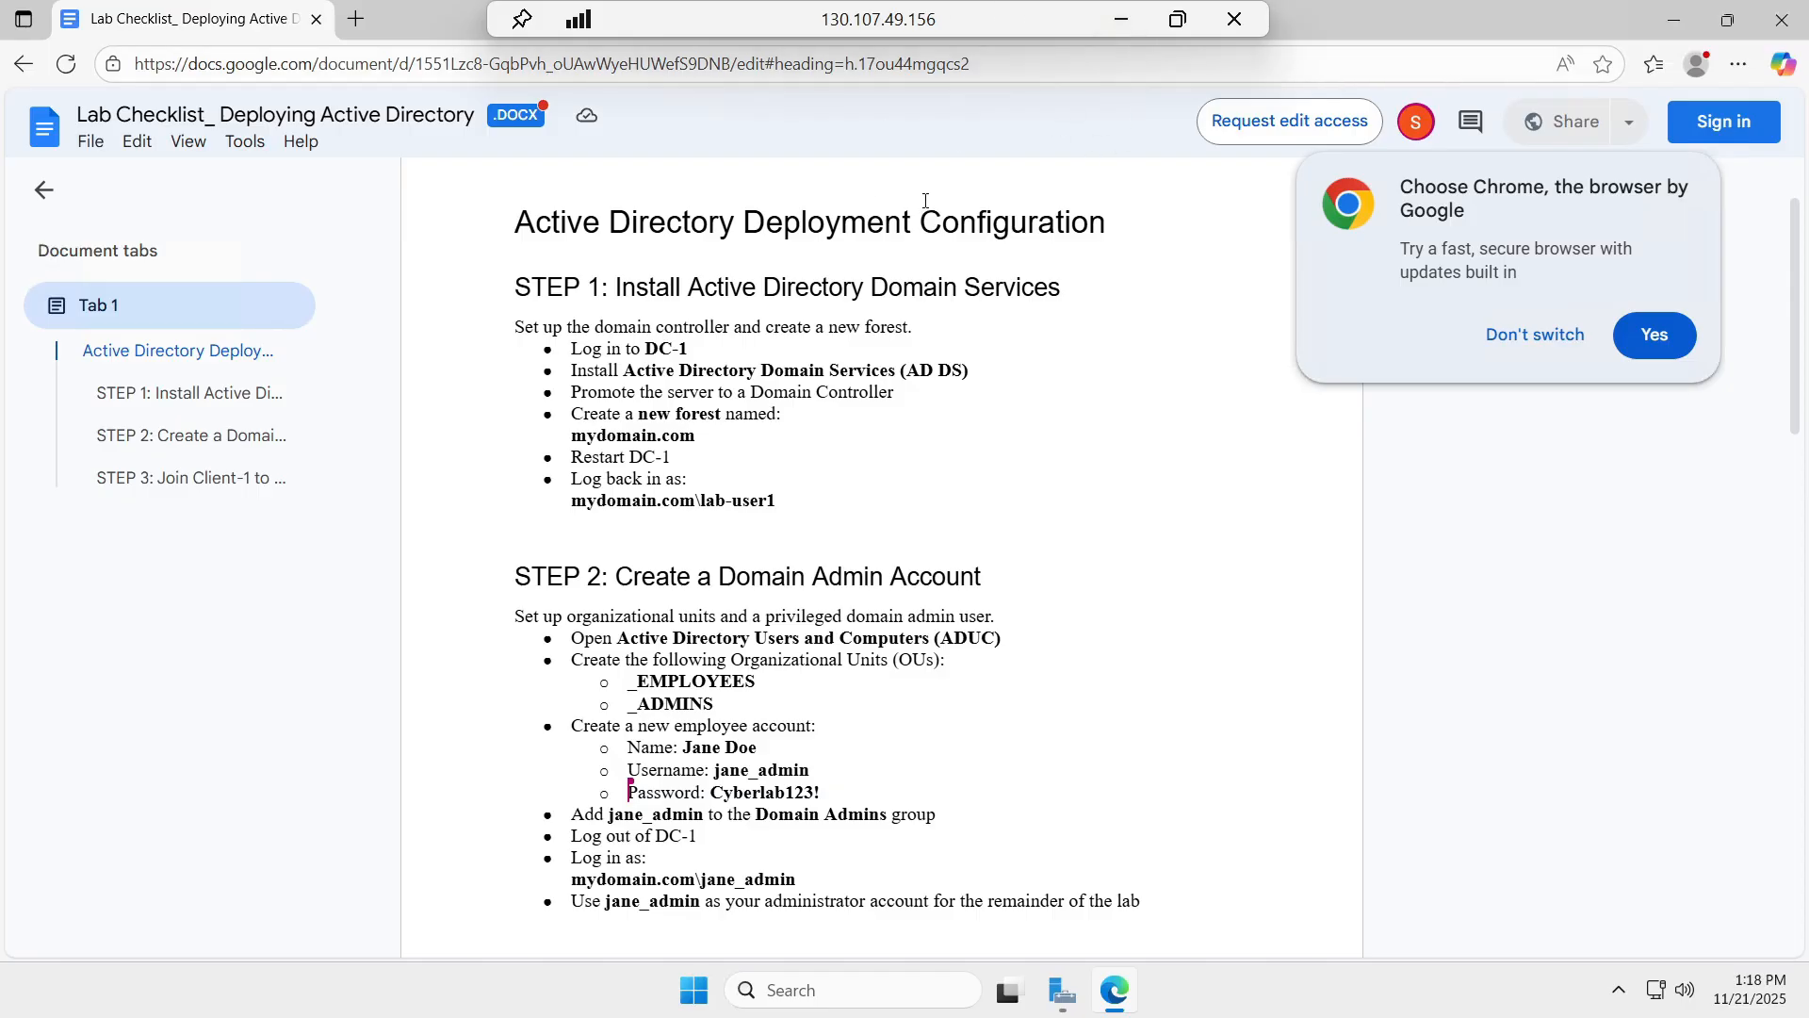
Review the lab checklist from STEP 1, then minimize Edge and restore Server Manager.
scroll(926, 200, "down", 2)
scroll(926, 200, "up", 1)
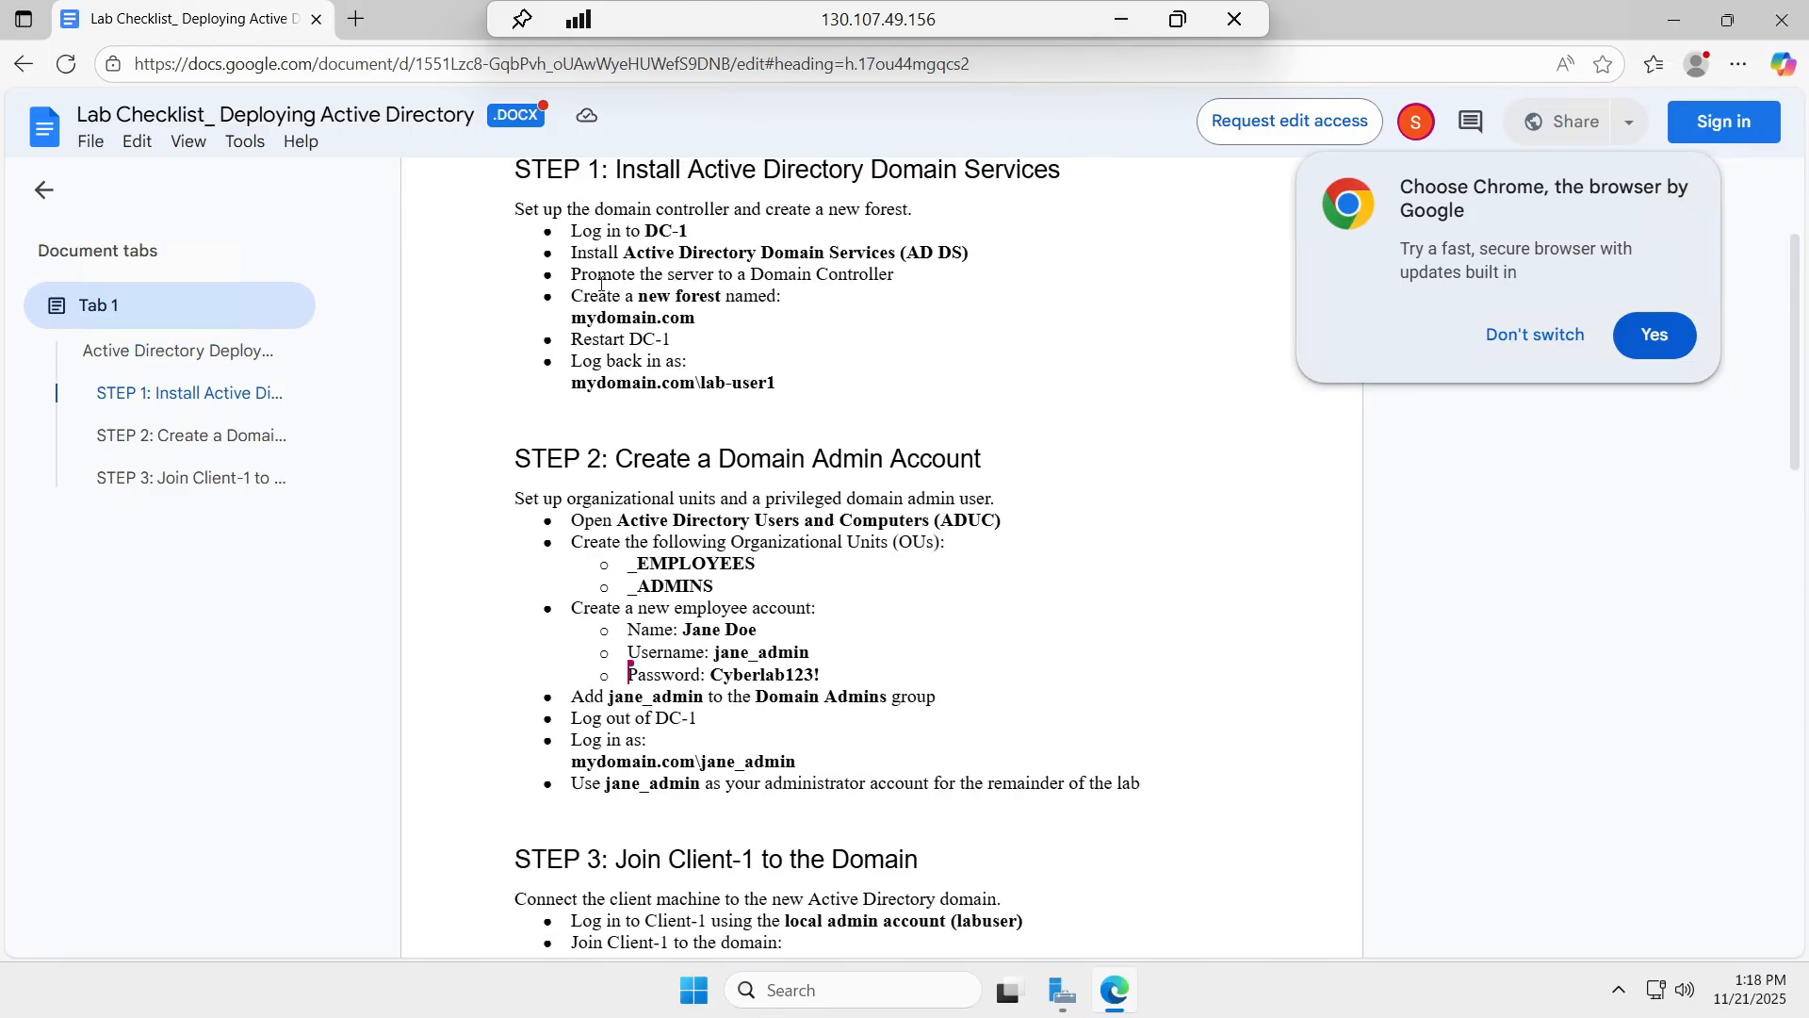
left_click(1676, 19)
left_click(1063, 982)
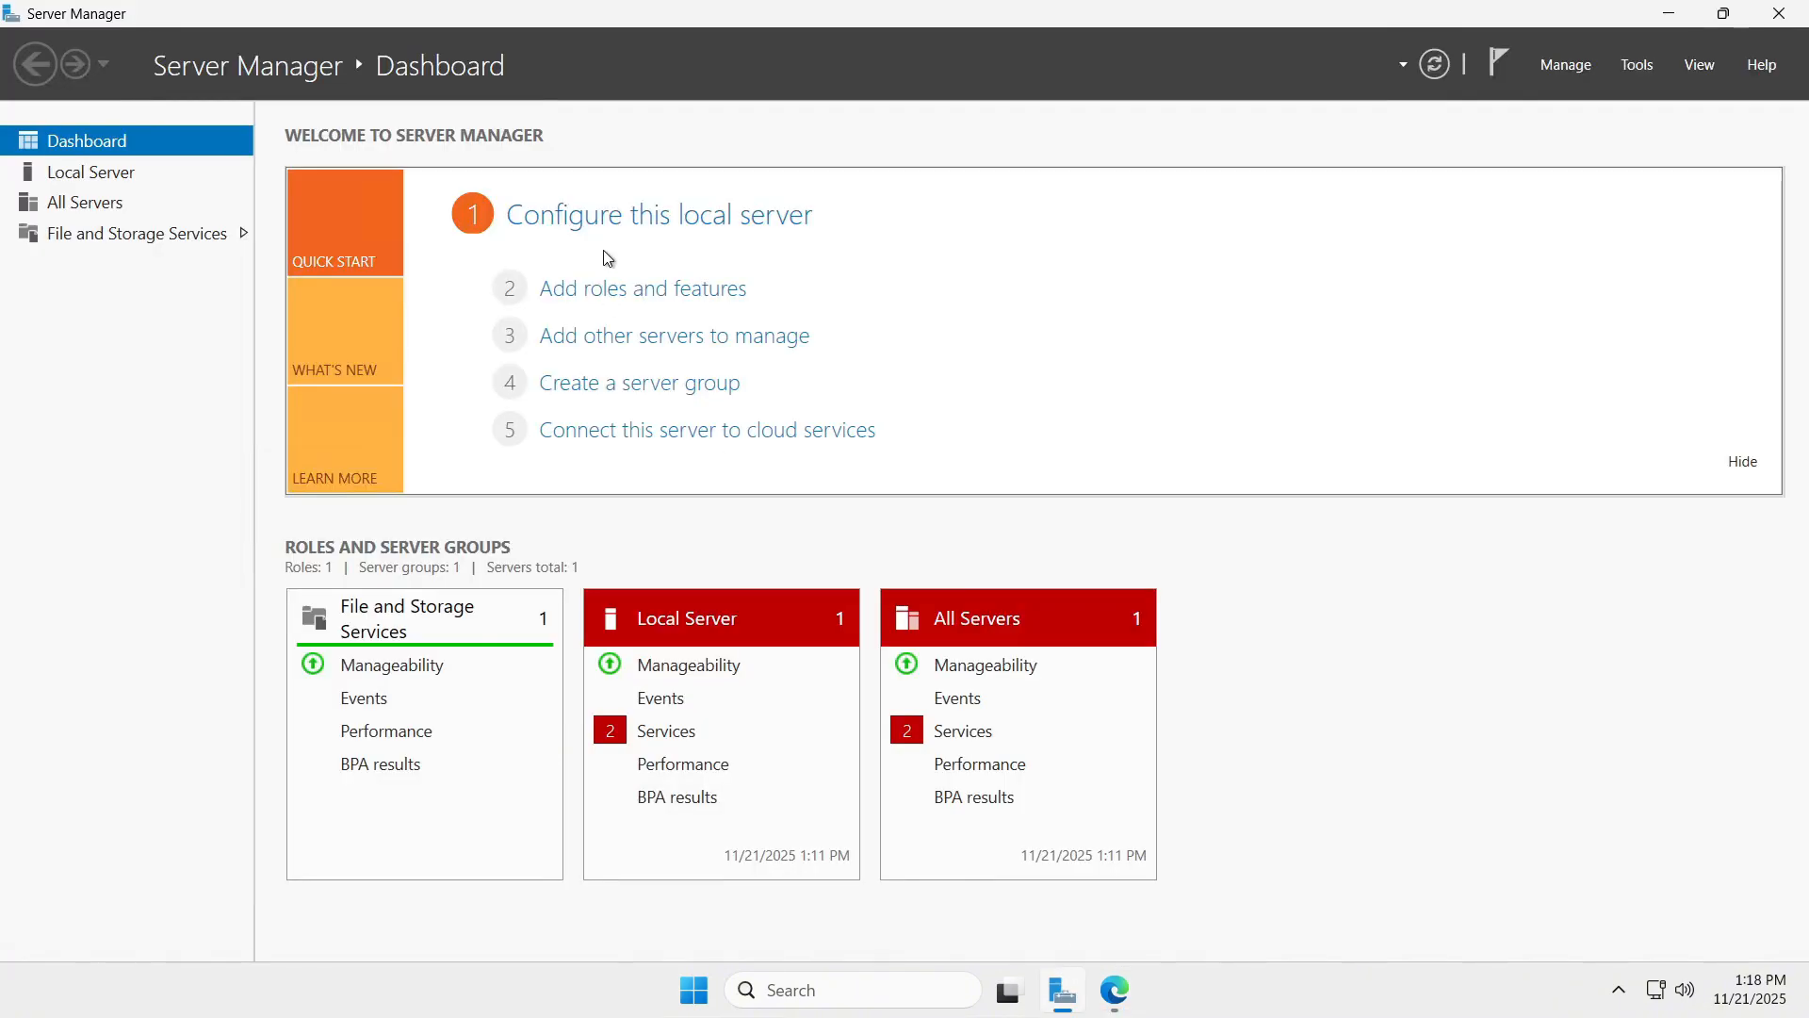
Run Add Roles and Features on dc-1, selecting Active Directory Domain Services with its management features.
left_click(625, 289)
left_click(672, 665)
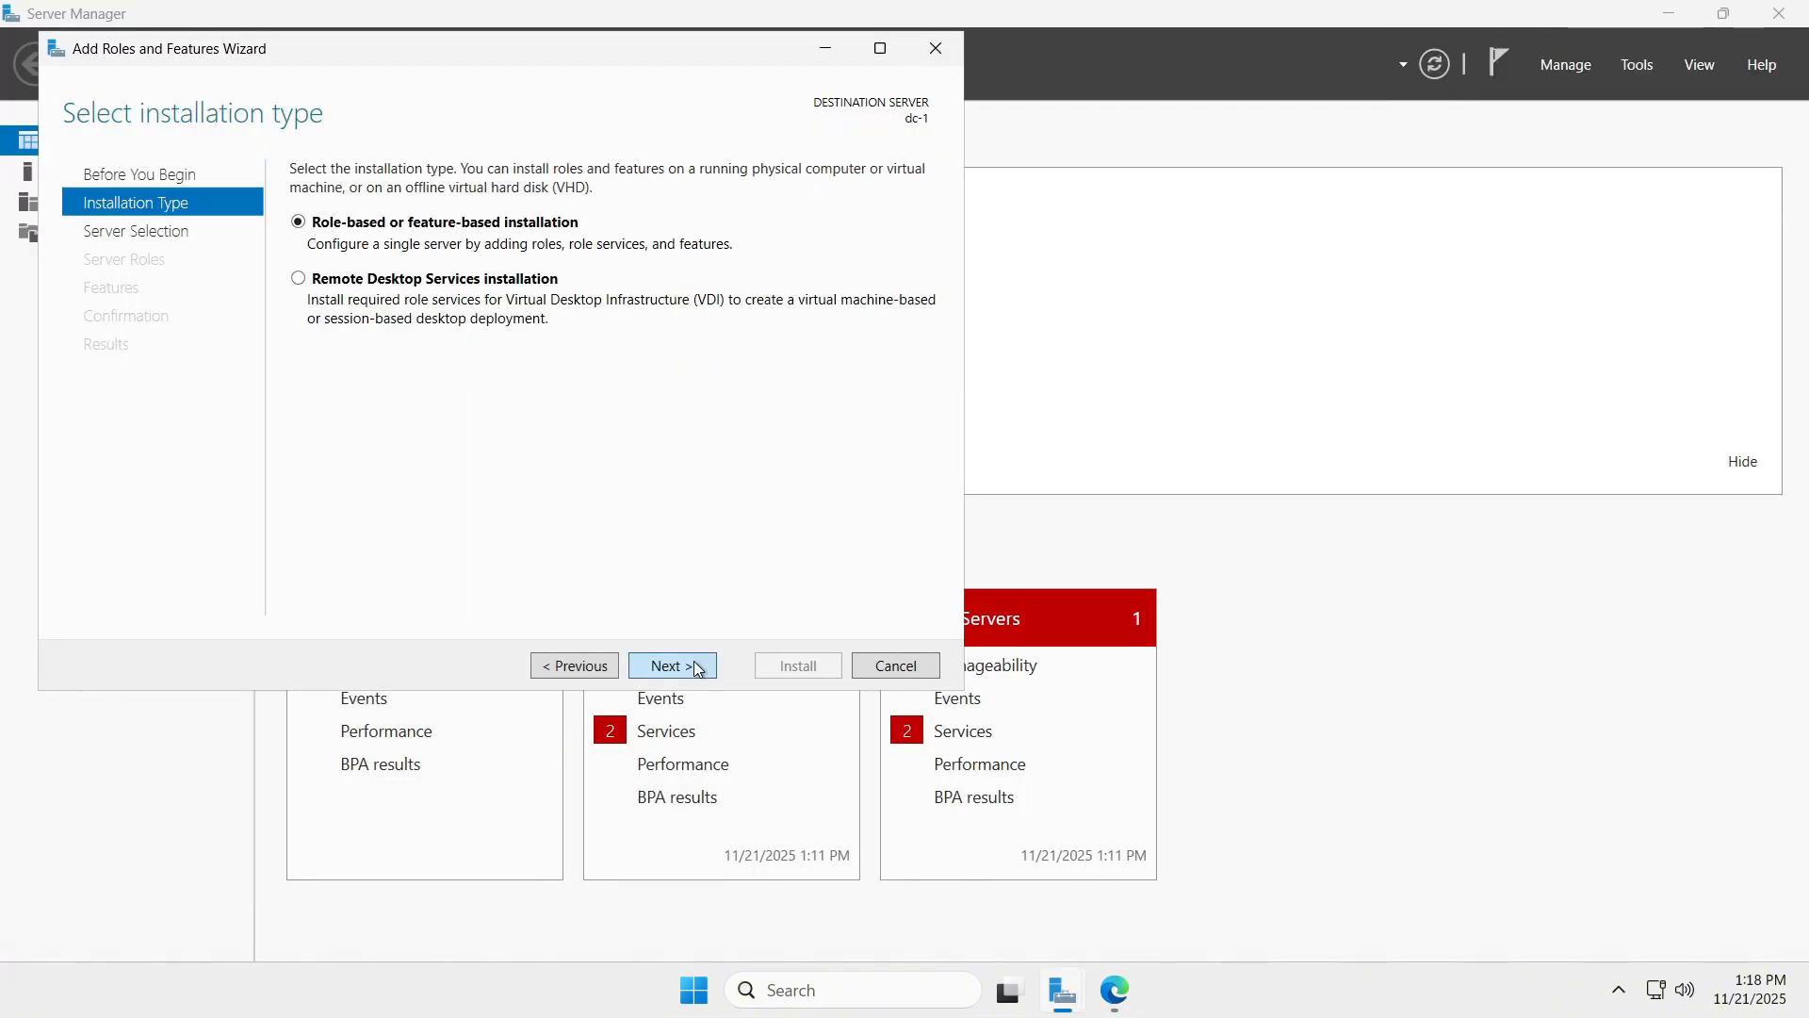
left_click(672, 666)
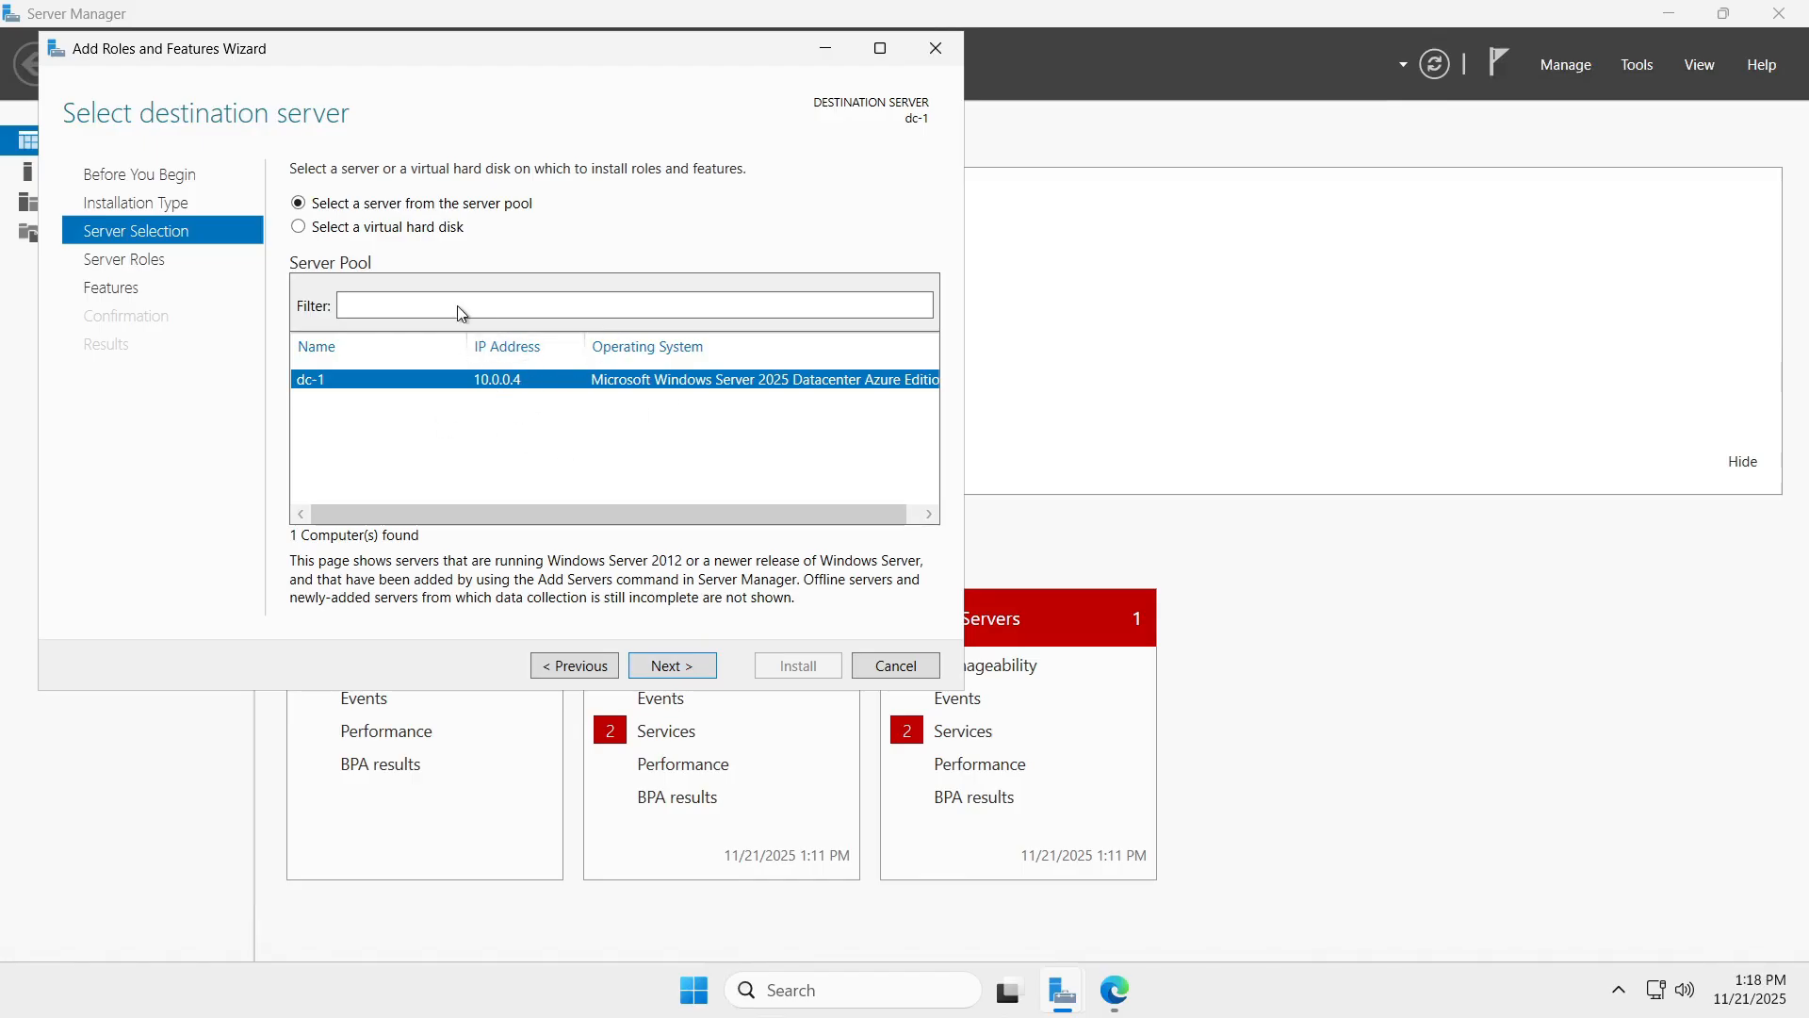
left_click(682, 667)
left_click(323, 261)
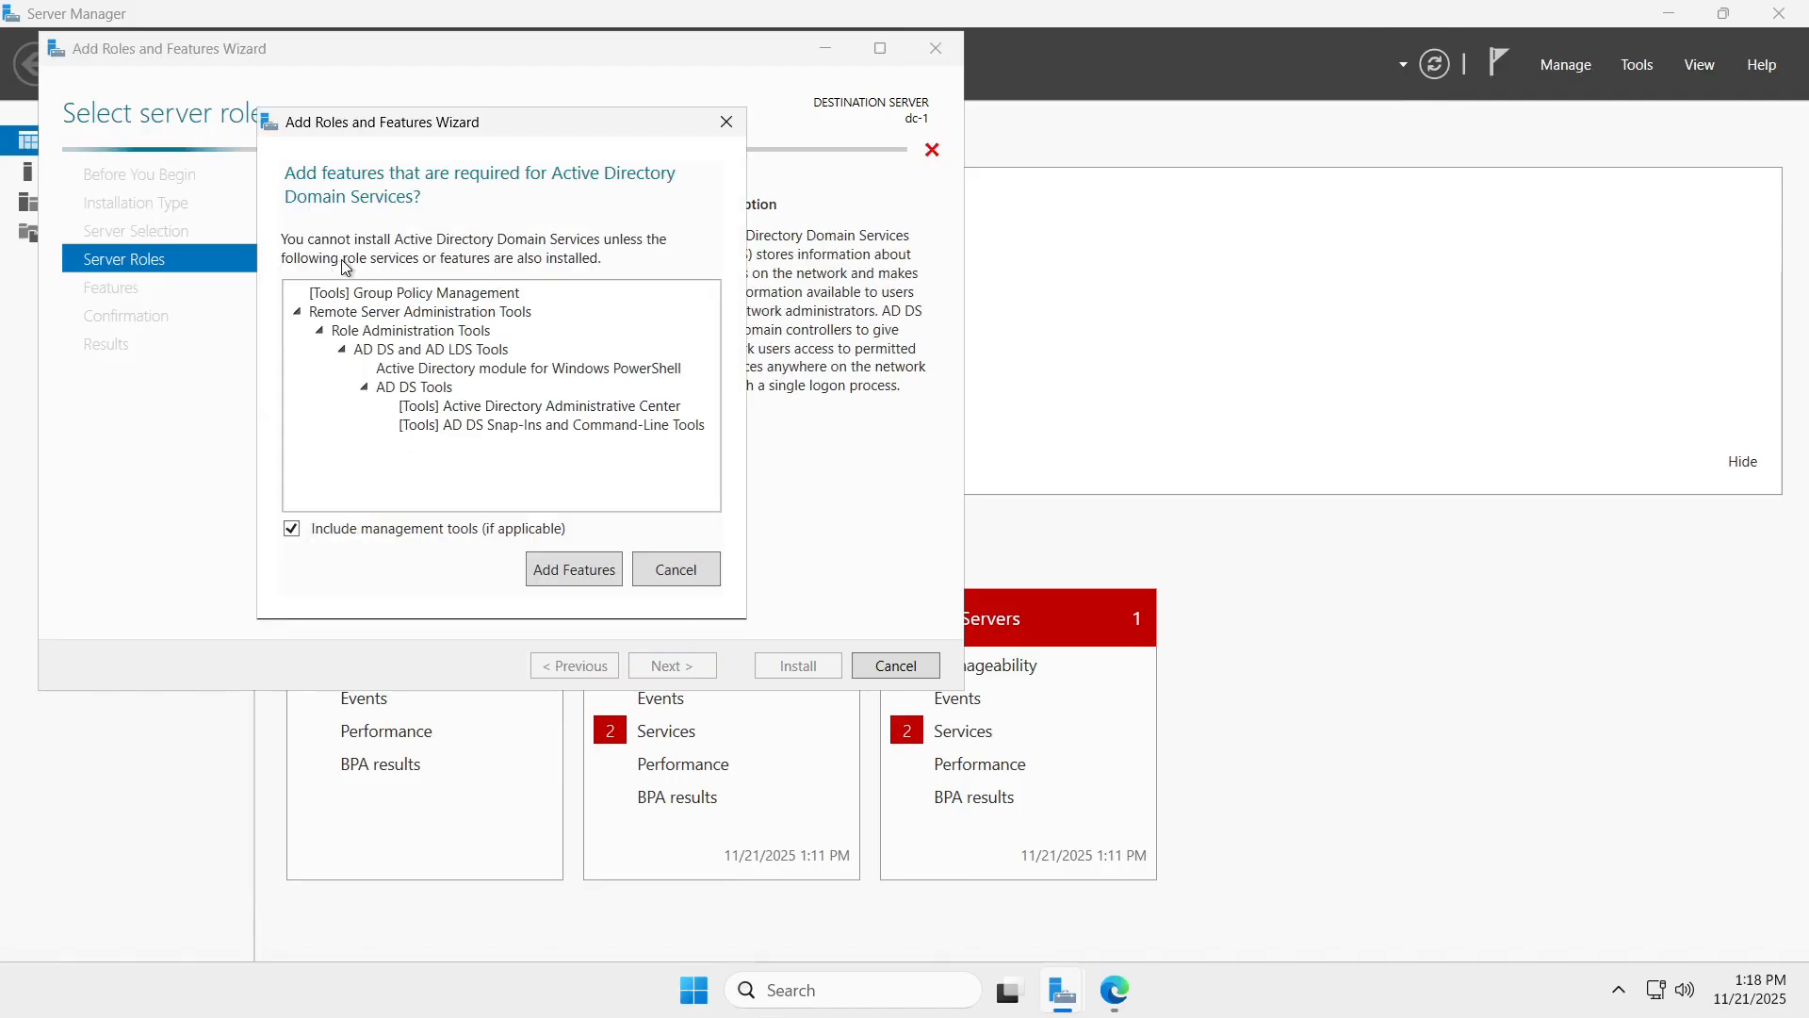
left_click(575, 578)
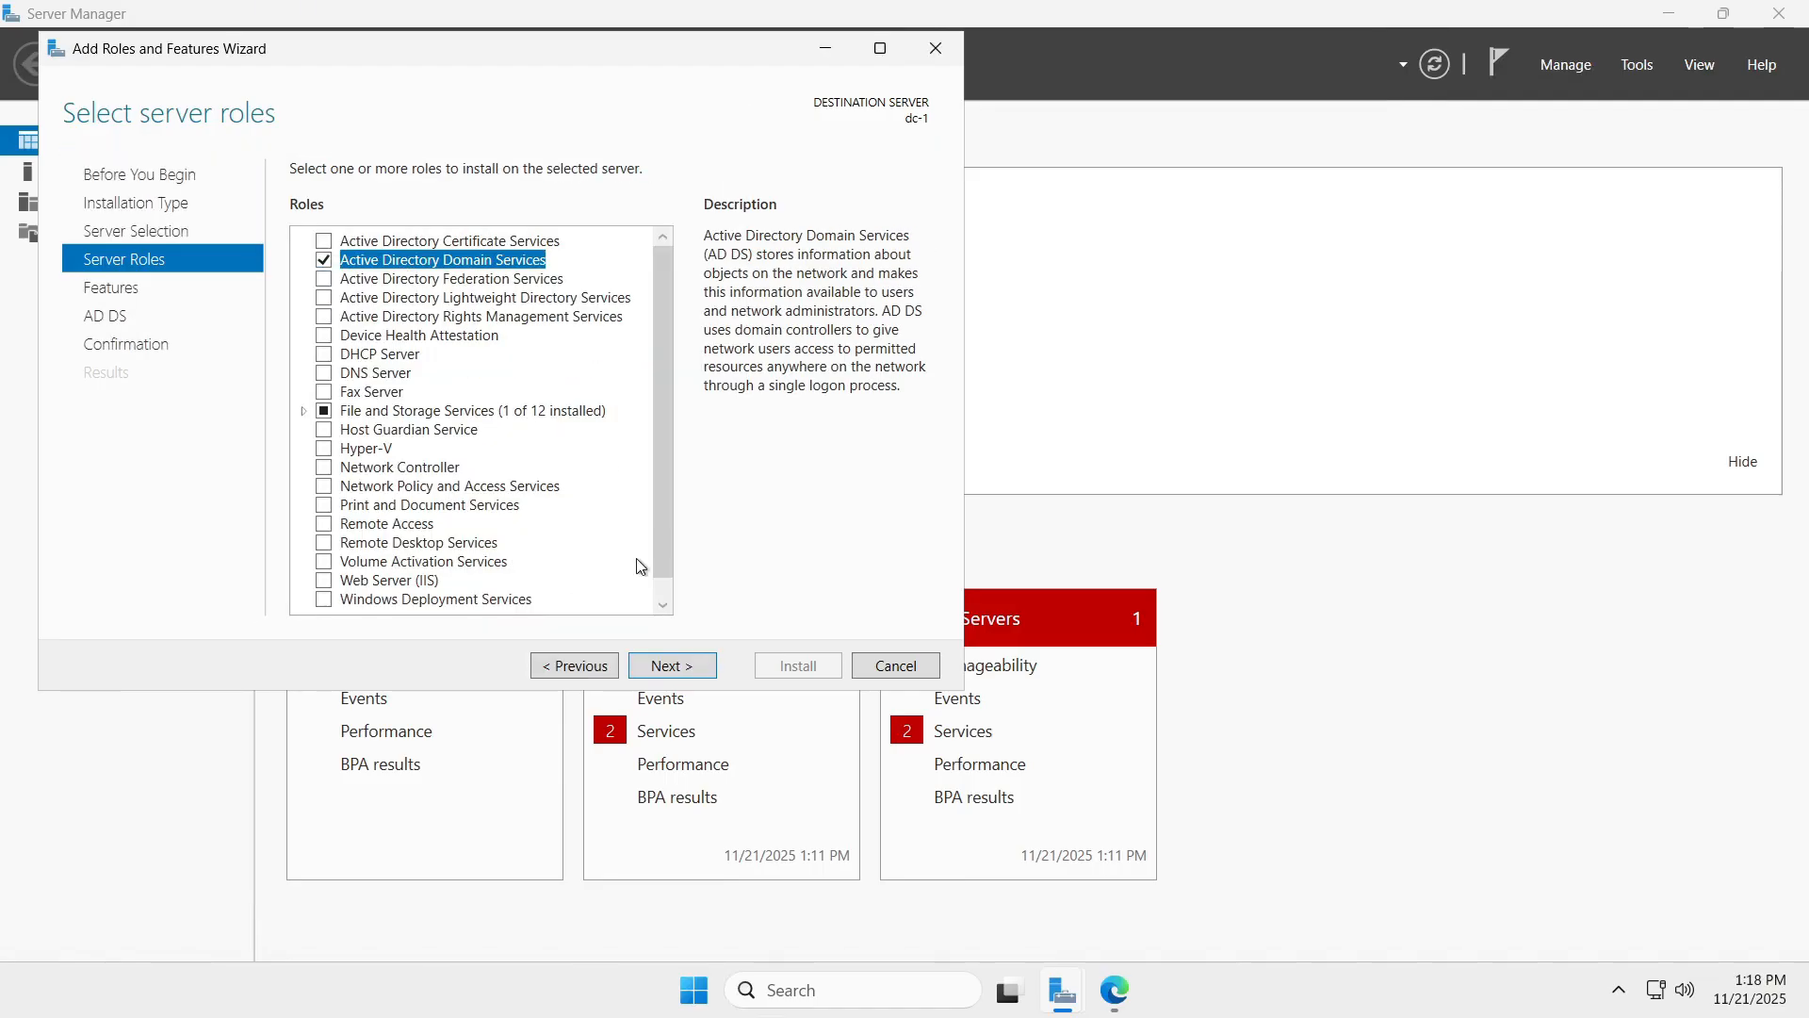
Allow automatic restart and start the AD DS installation, then return to the lab checklist.
left_click(672, 665)
left_click(672, 666)
left_click(672, 666)
left_click(299, 203)
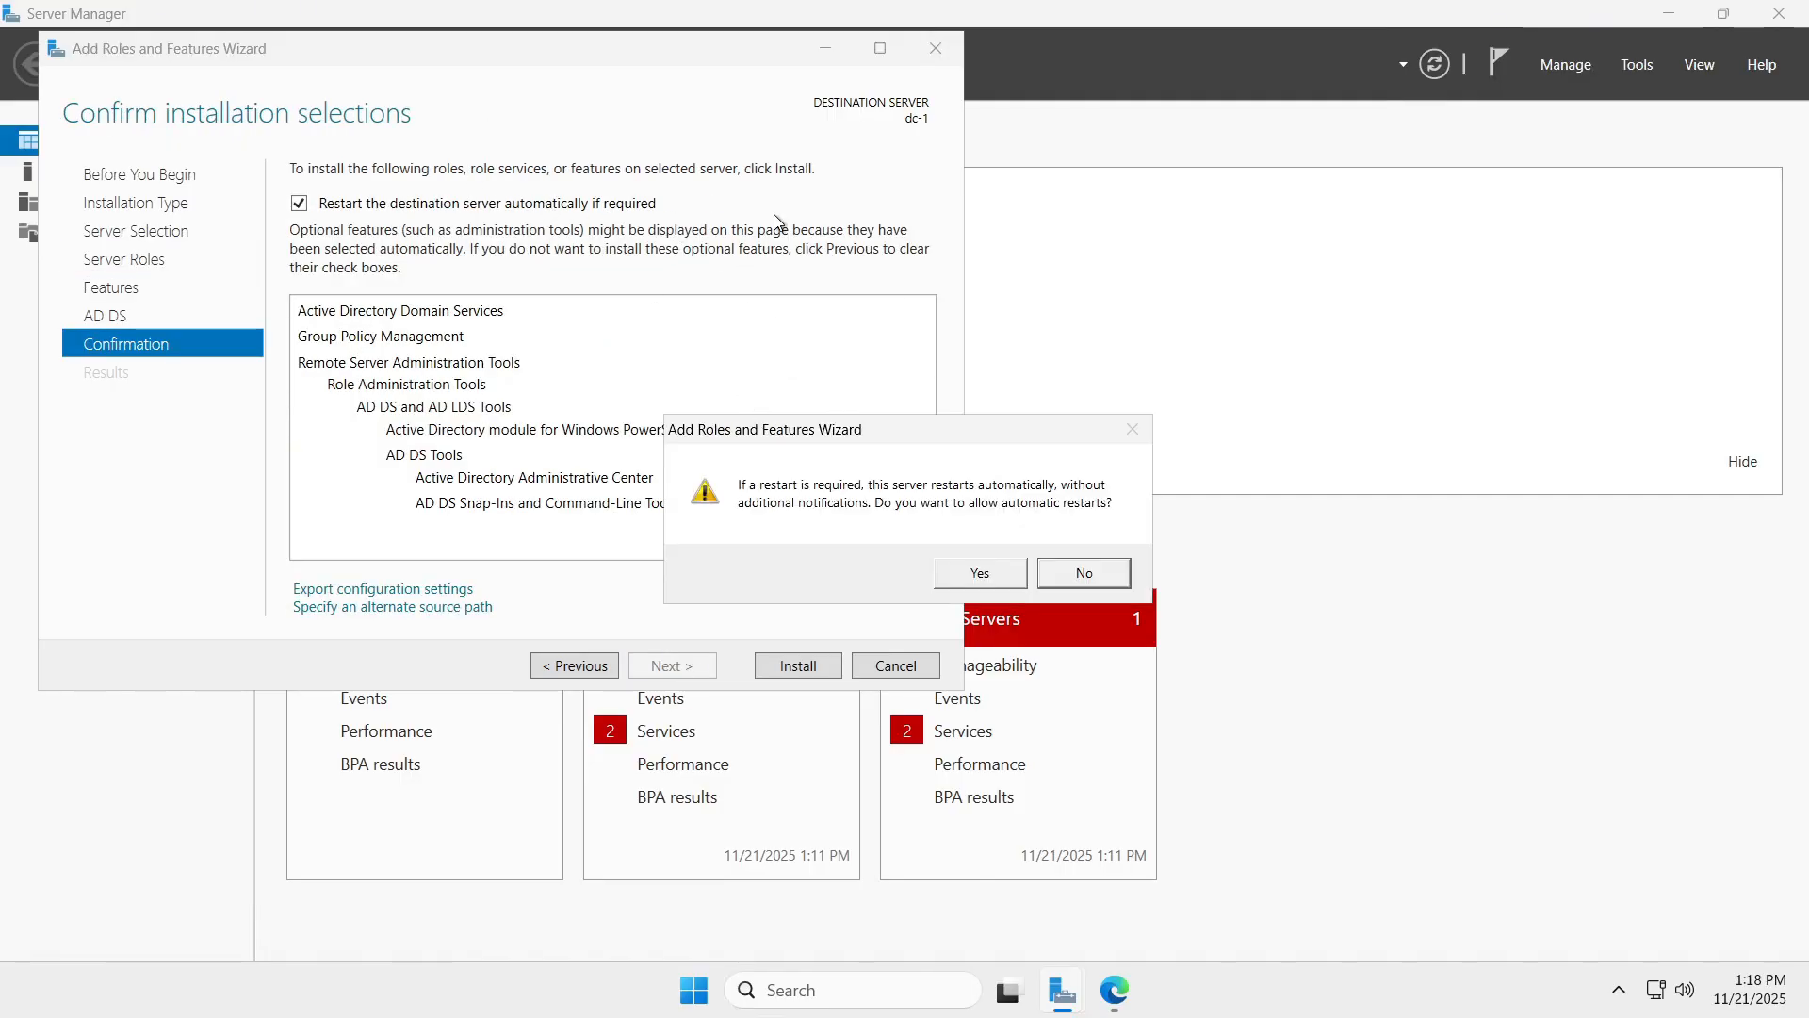
left_click(980, 575)
left_click(807, 663)
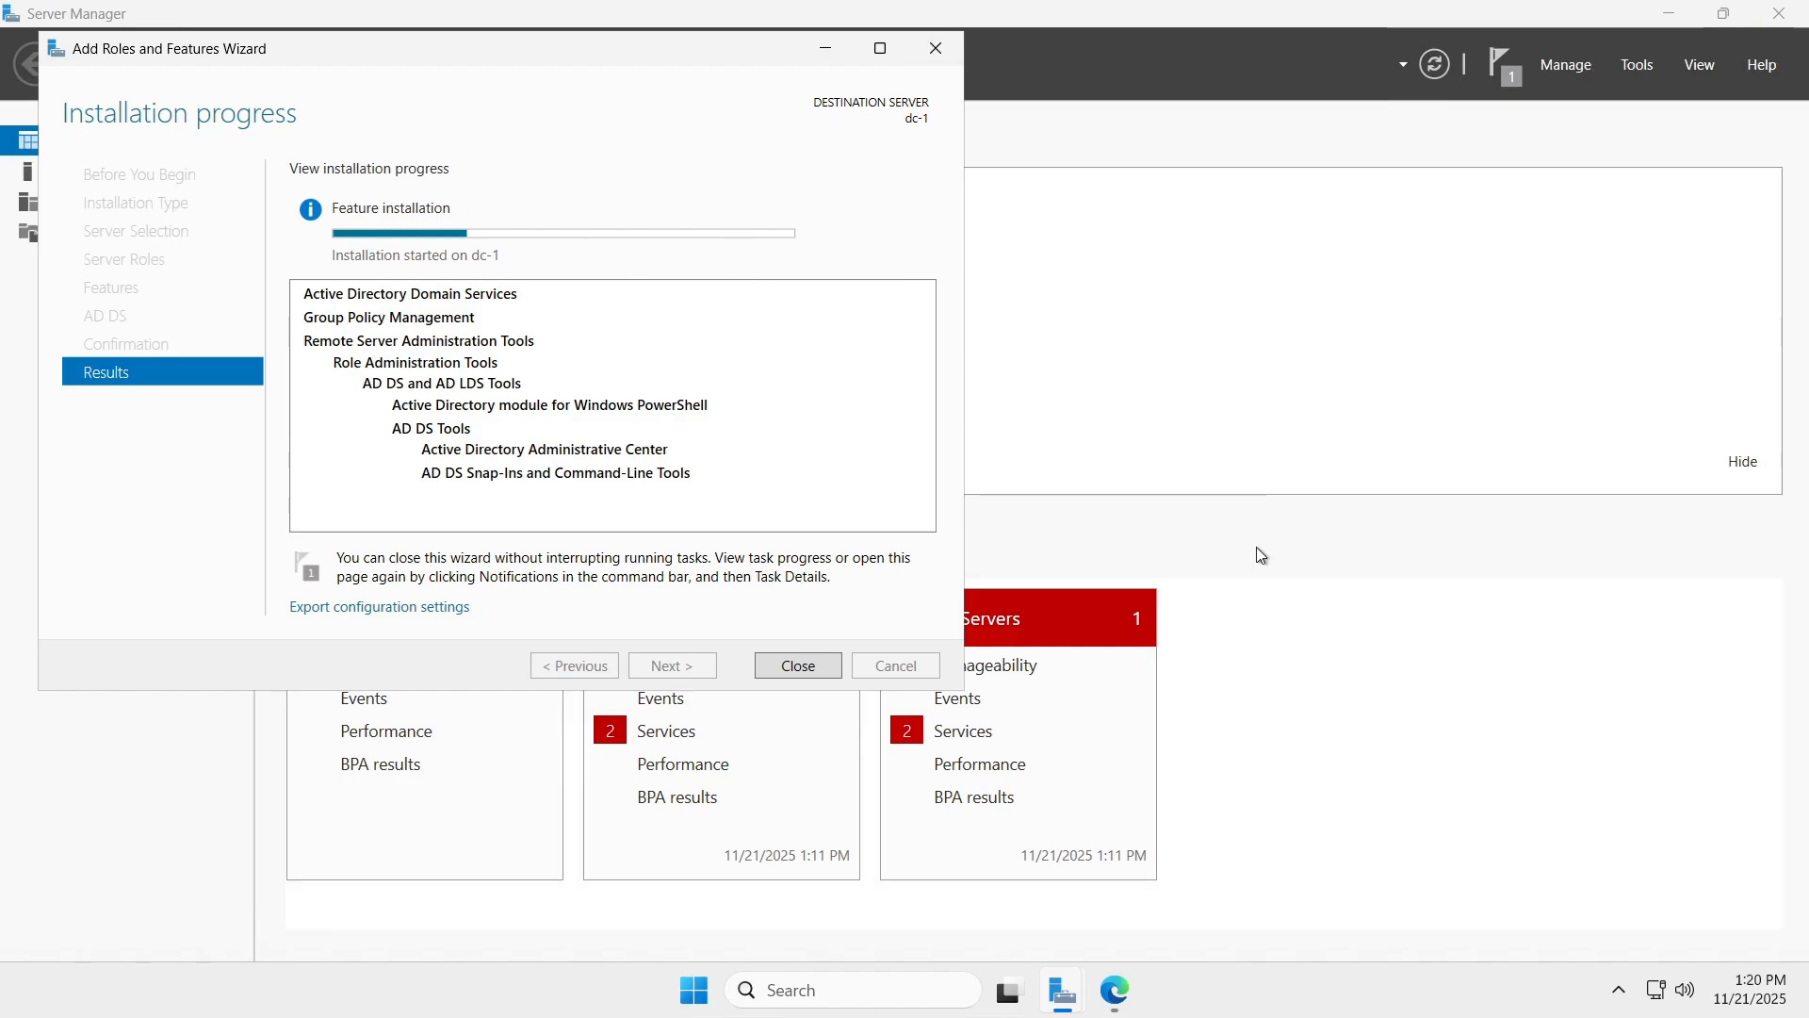
left_click(1261, 575)
left_click(1116, 987)
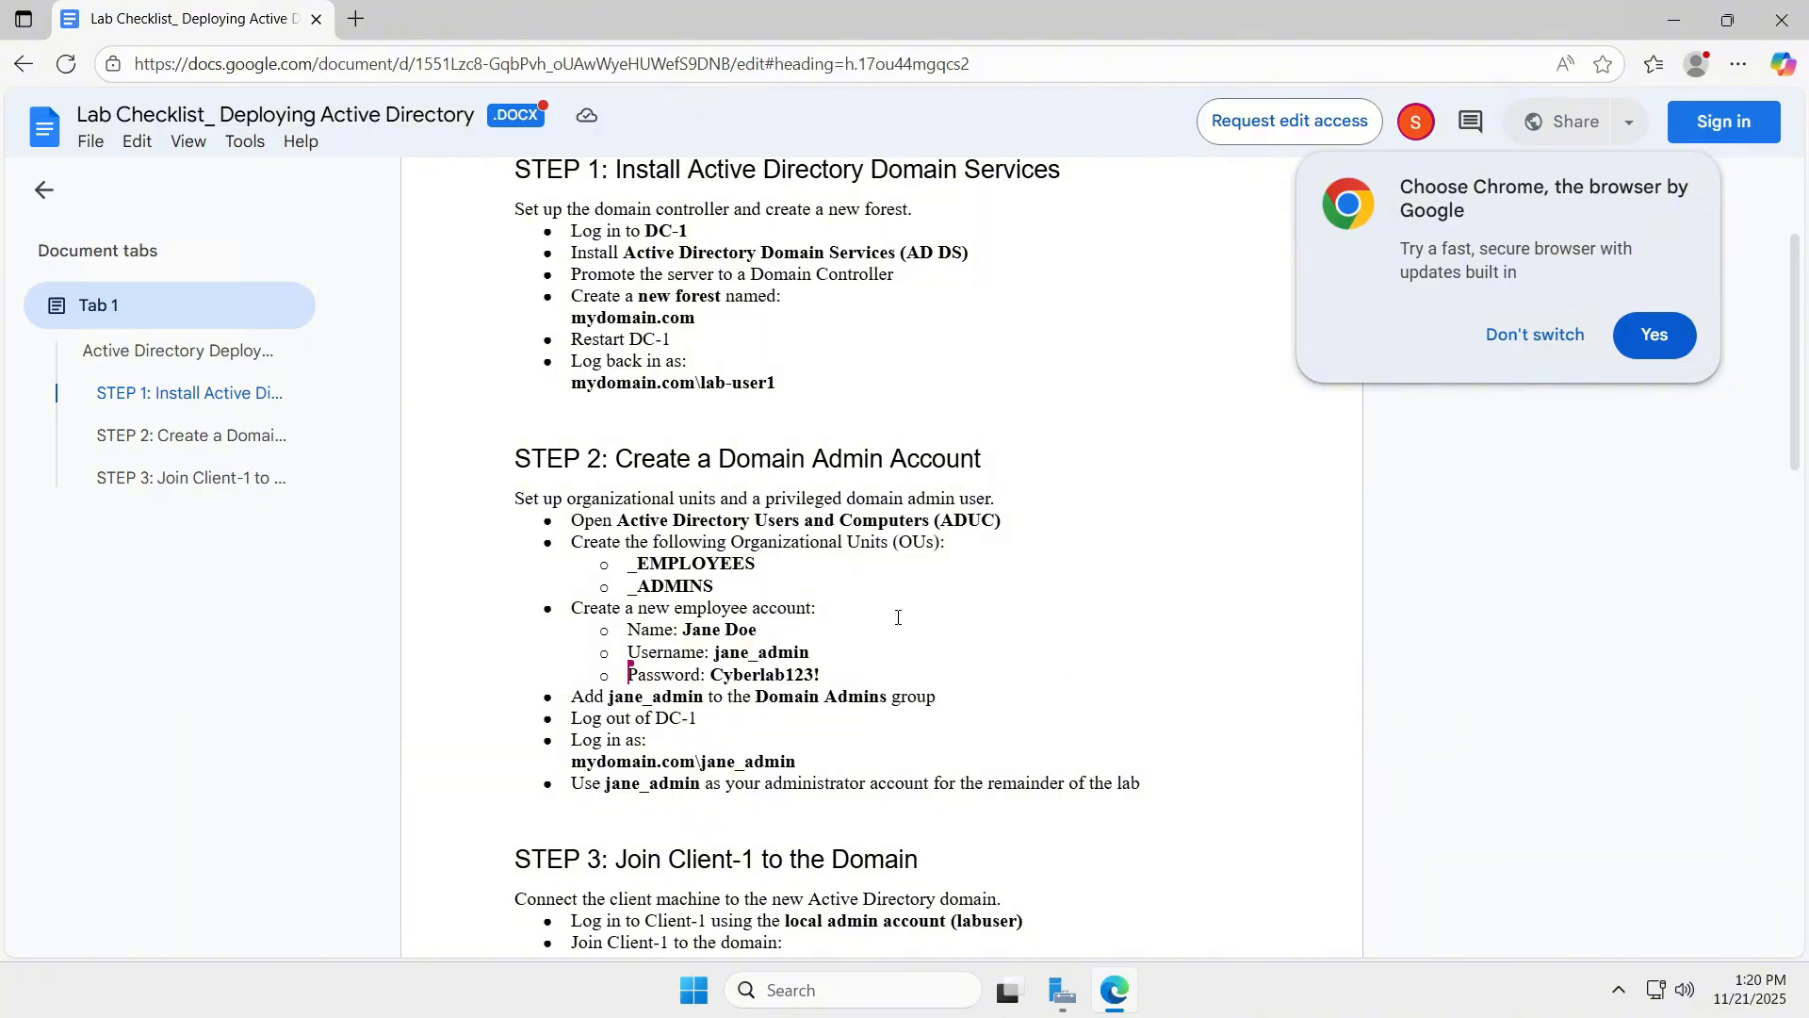
Minimize the browser and wait for the AD DS installation on dc-1 to succeed.
left_click(1674, 20)
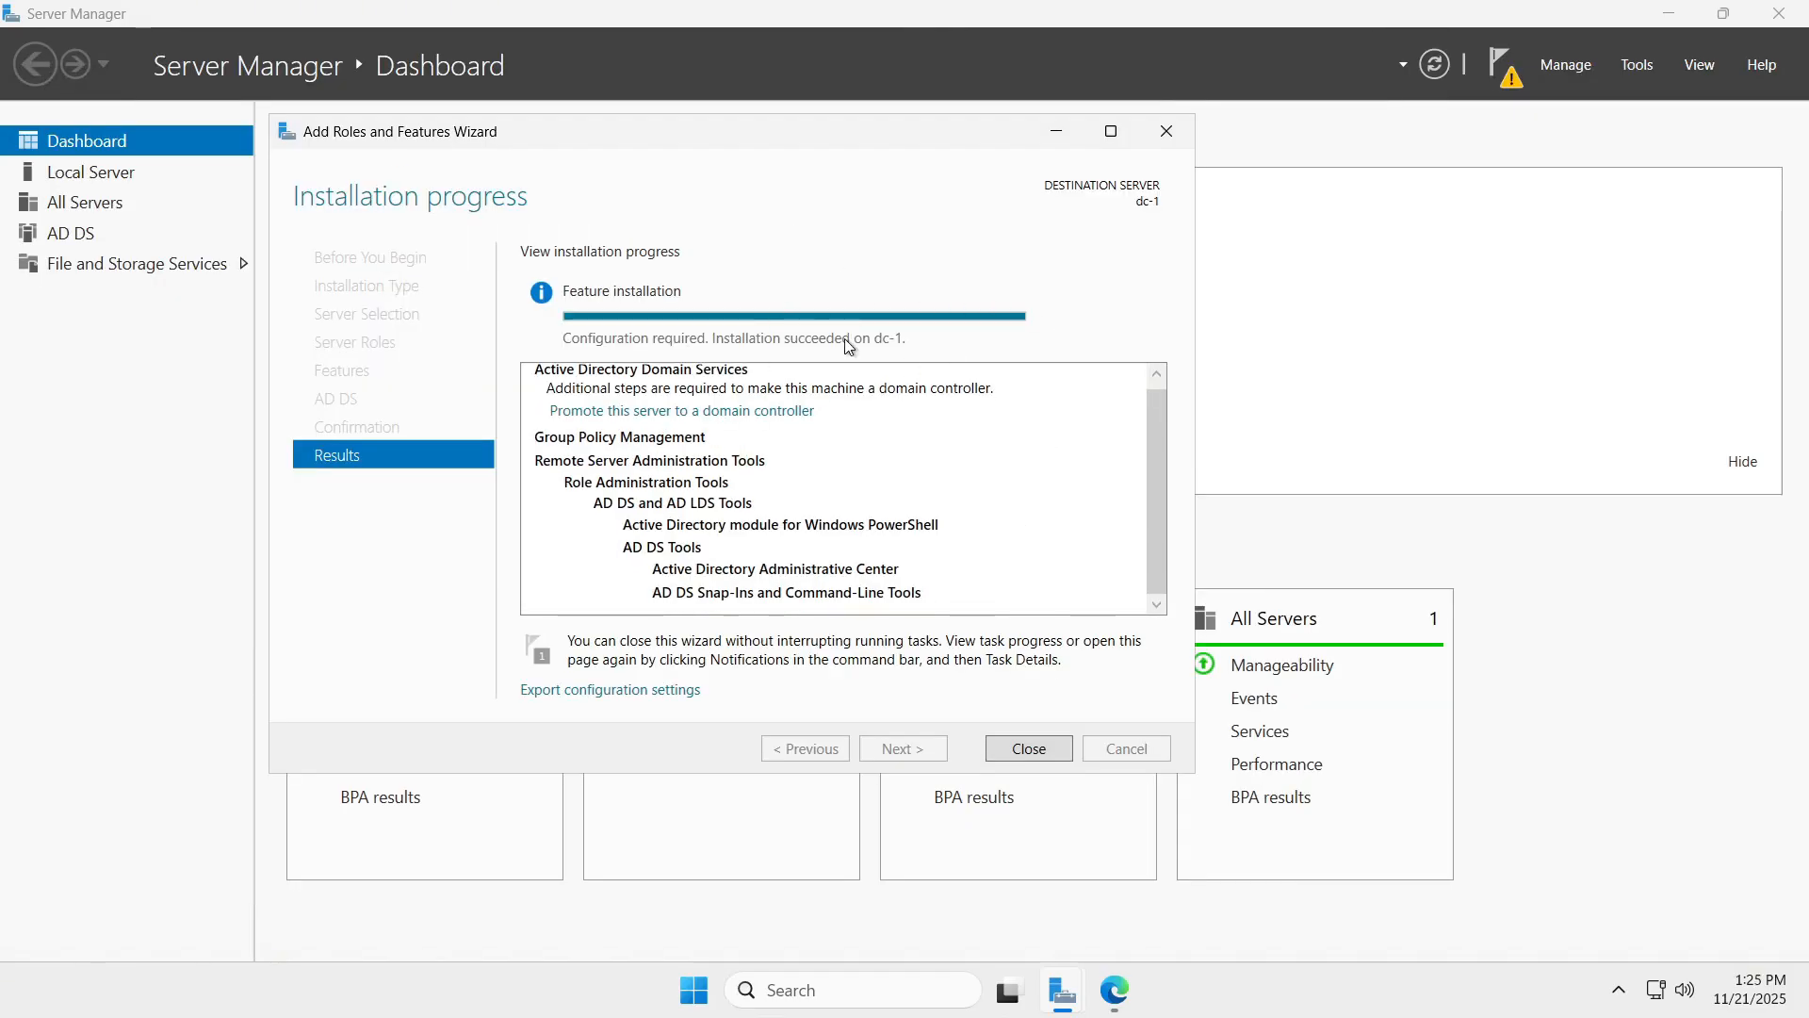
Start promoting dc-1 to a domain controller in a new forest named mydomain.com.
left_click(1027, 748)
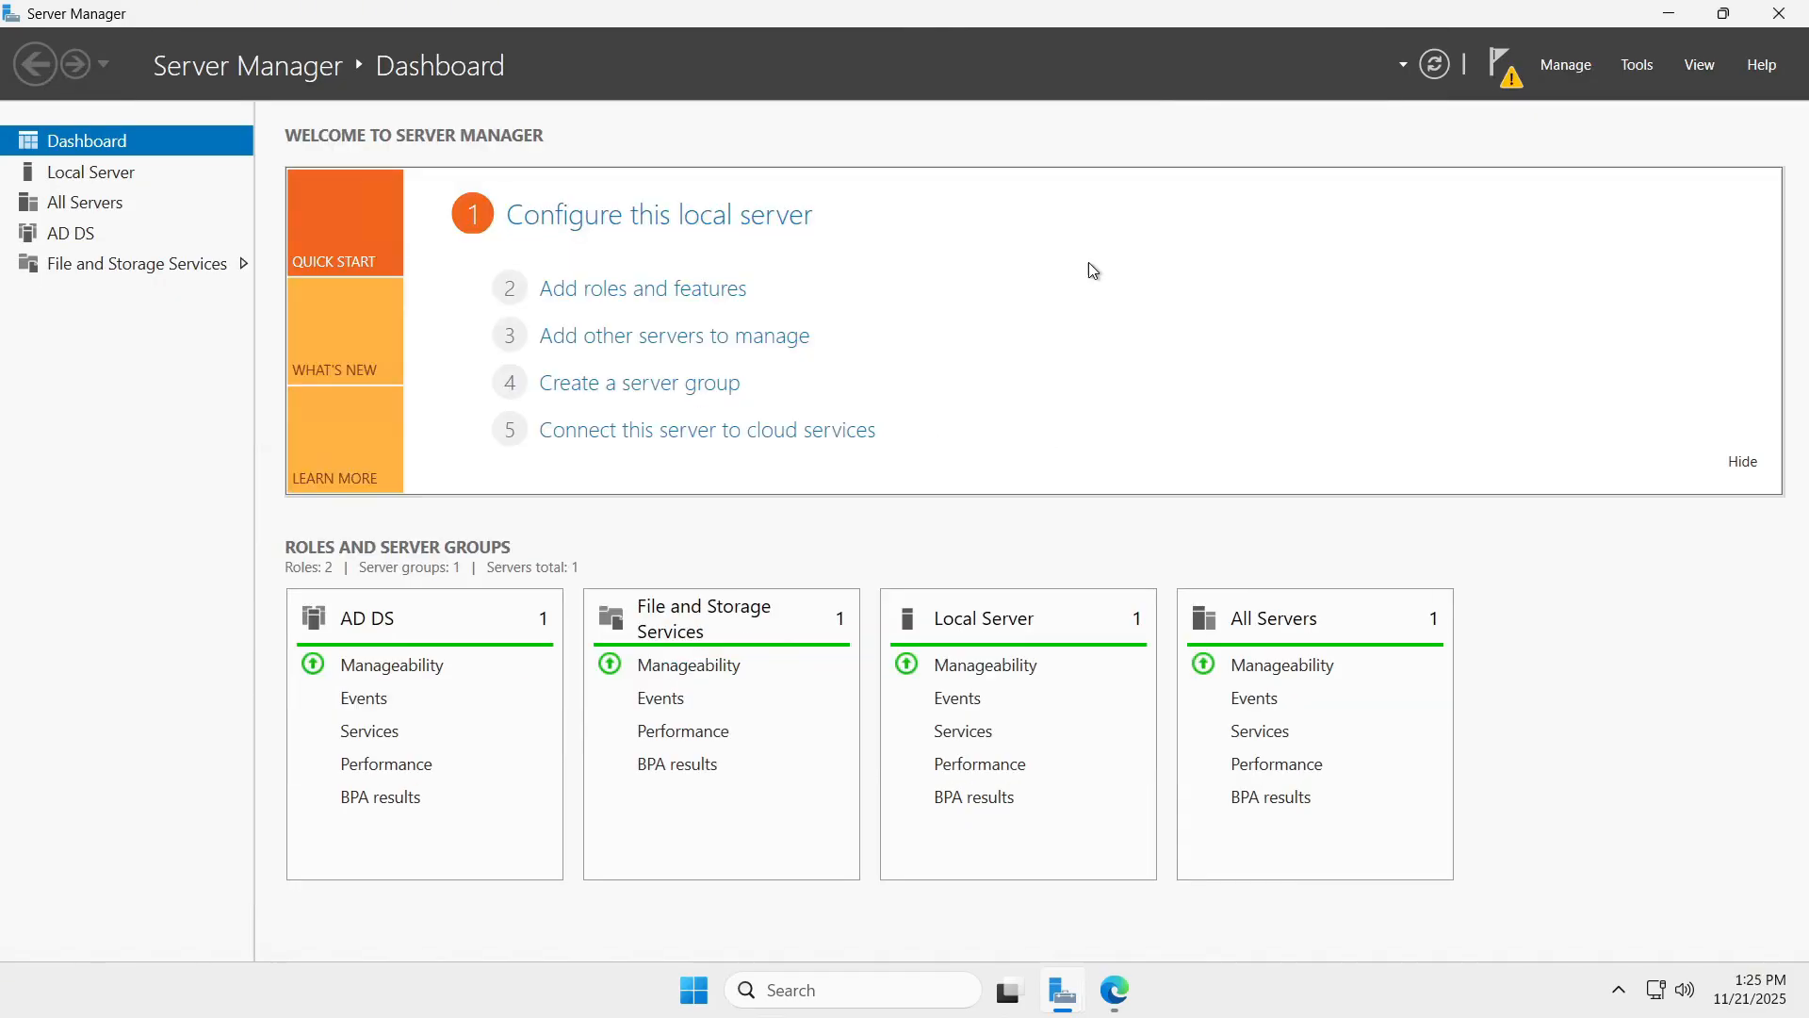
left_click(1503, 64)
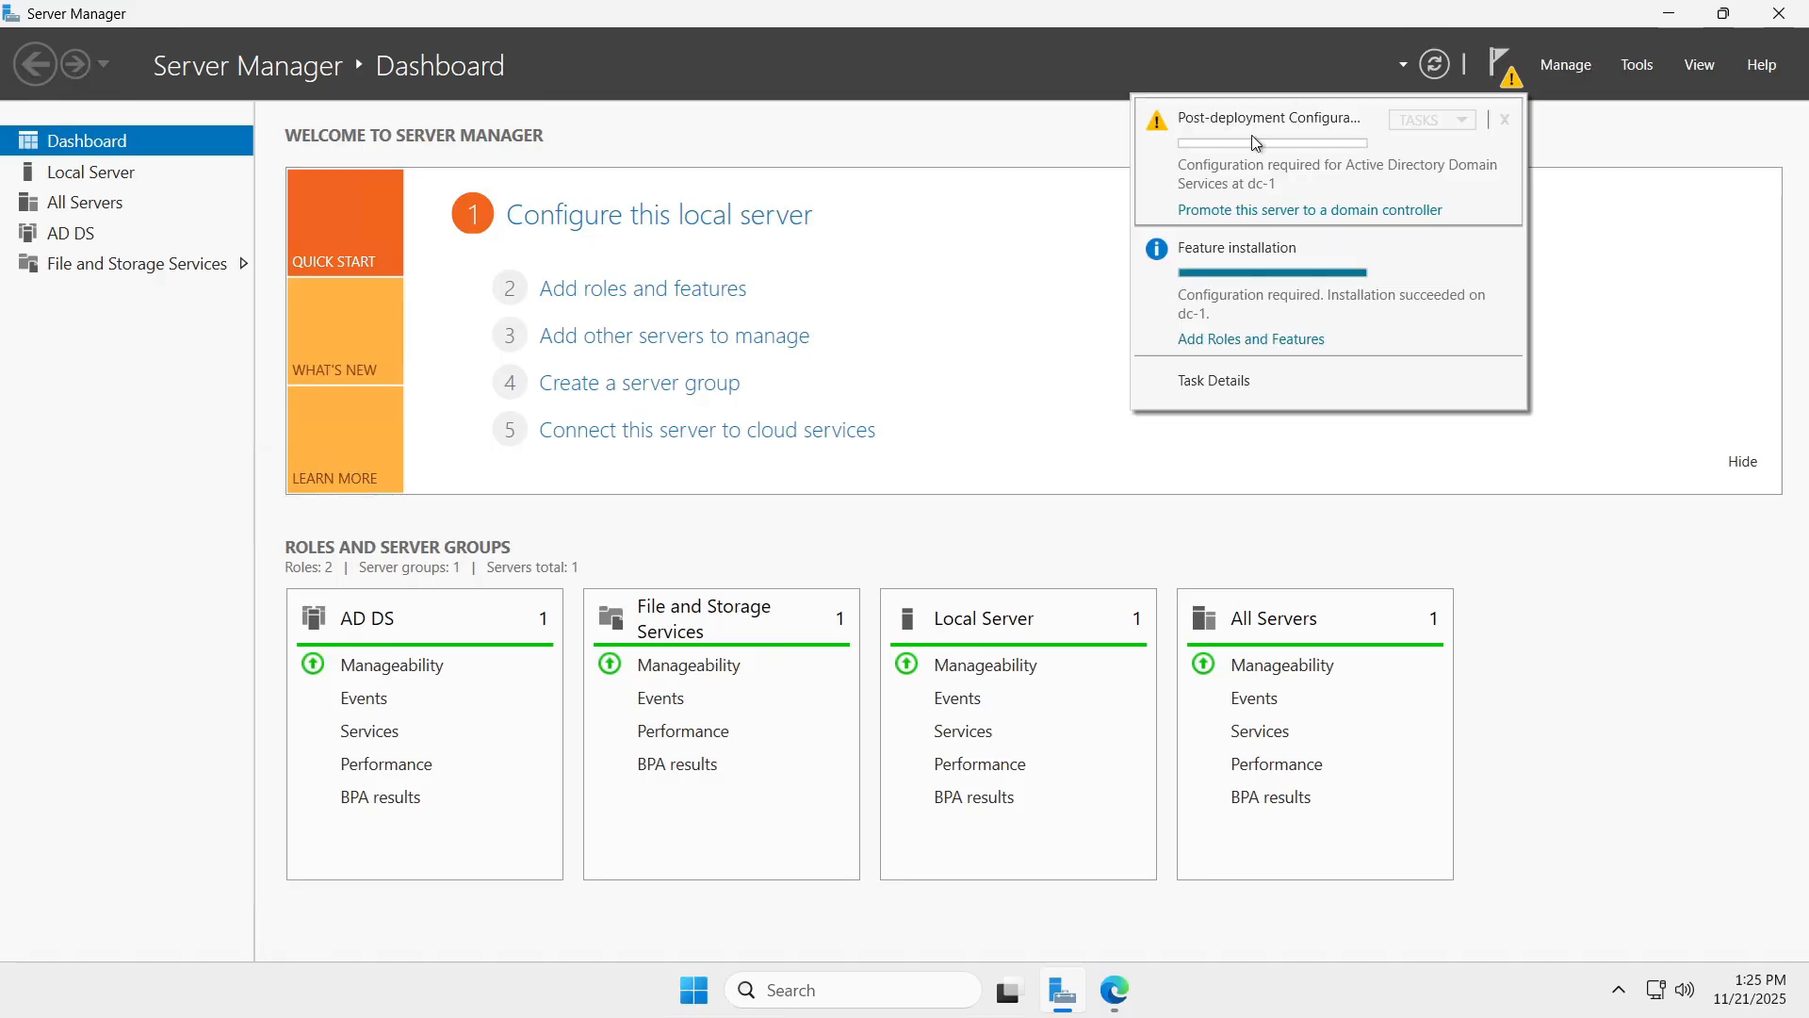
left_click(1357, 211)
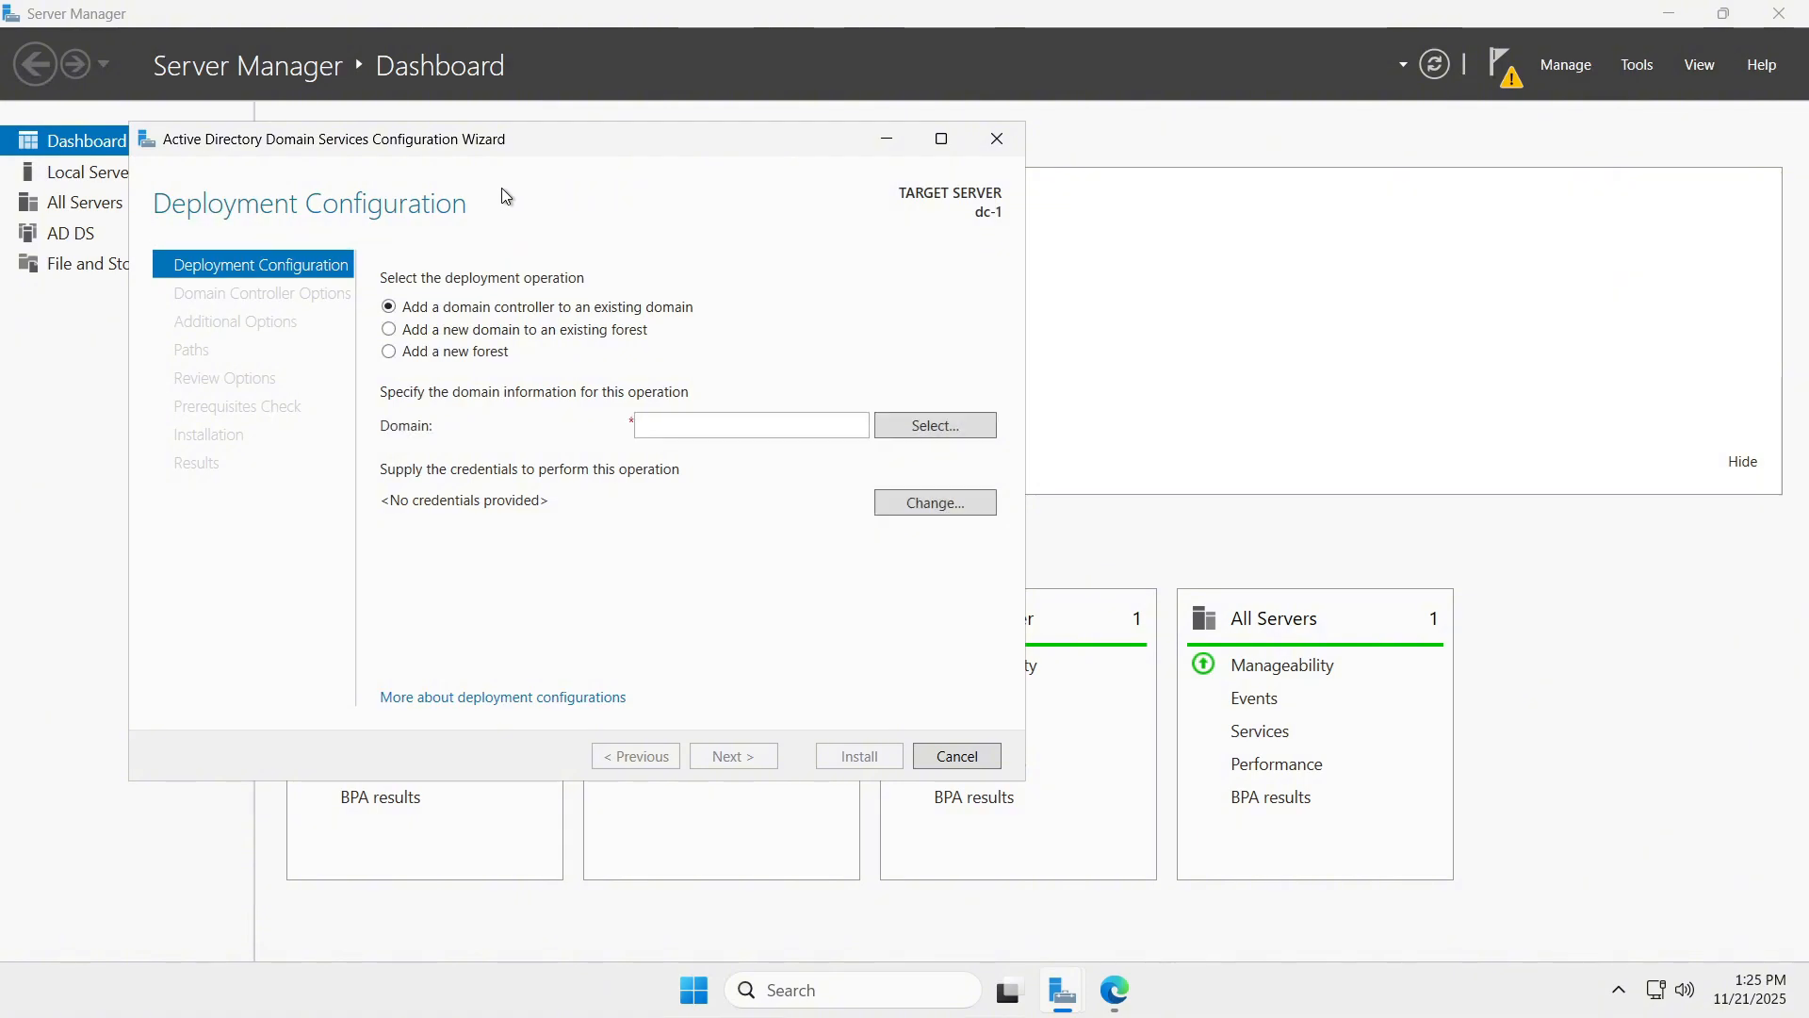
left_click(455, 352)
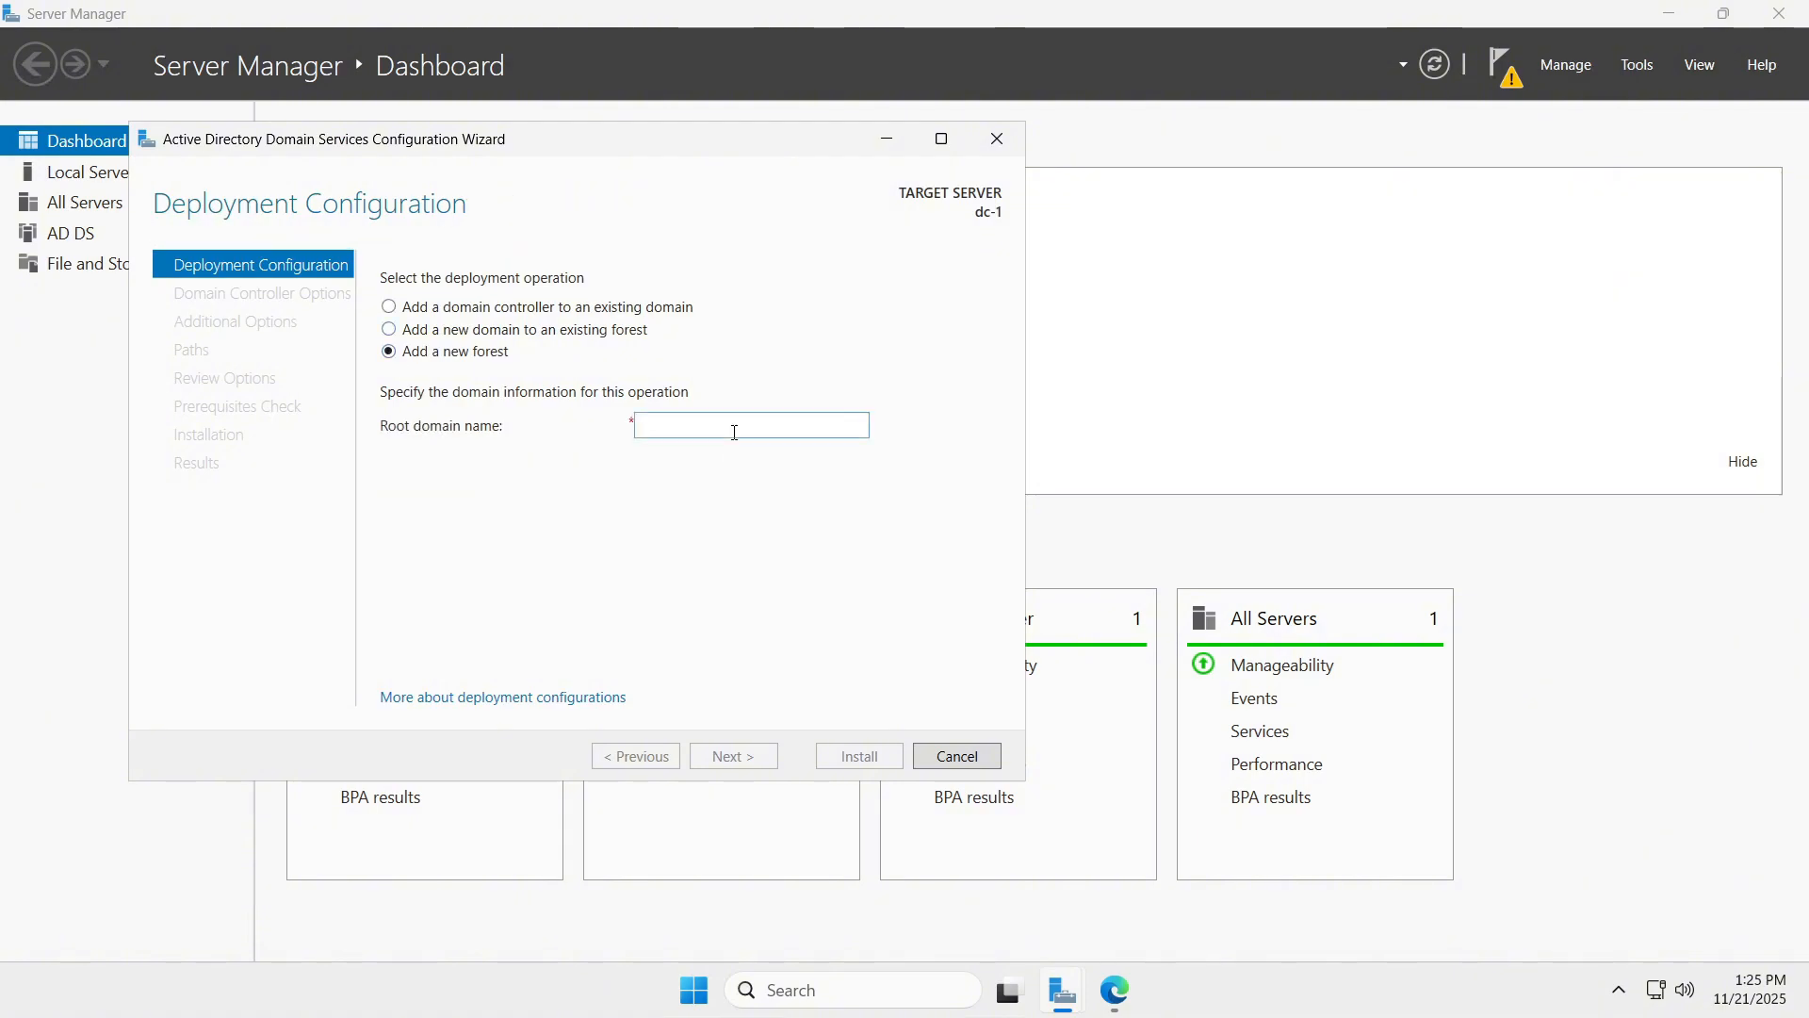
type("mydomain.com")
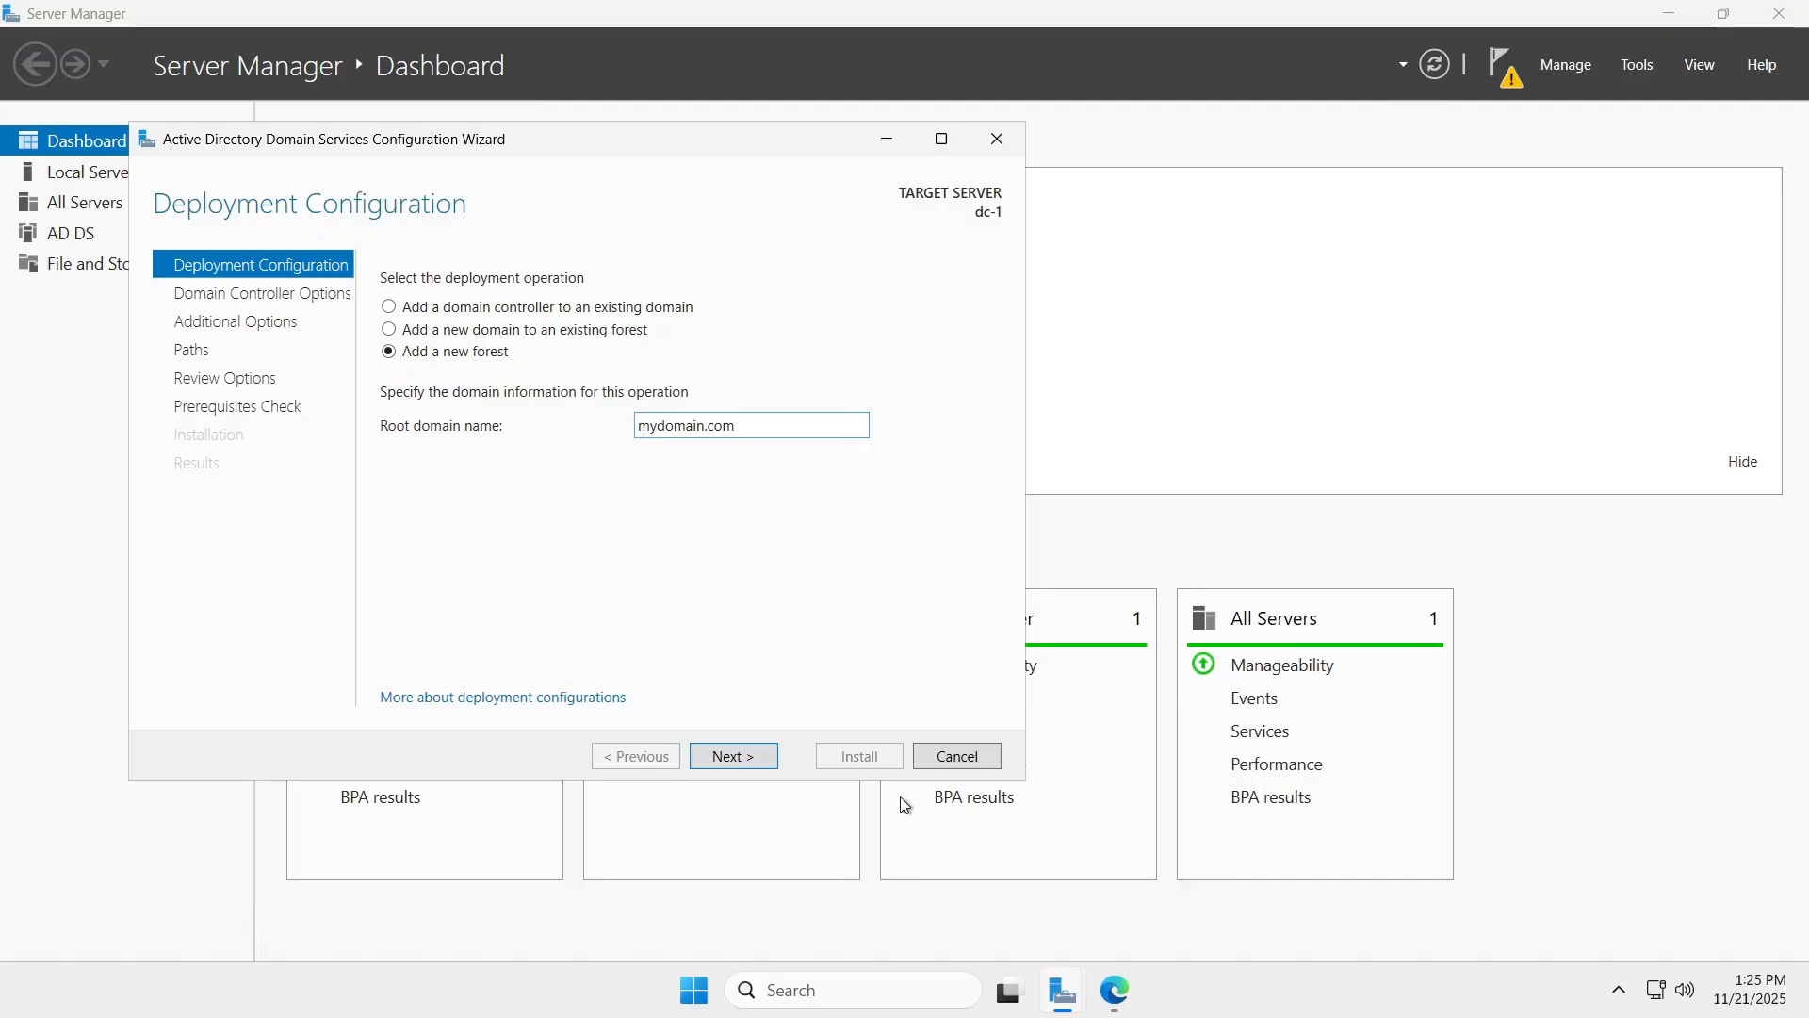
left_click(1117, 993)
left_click(1116, 993)
left_click(741, 758)
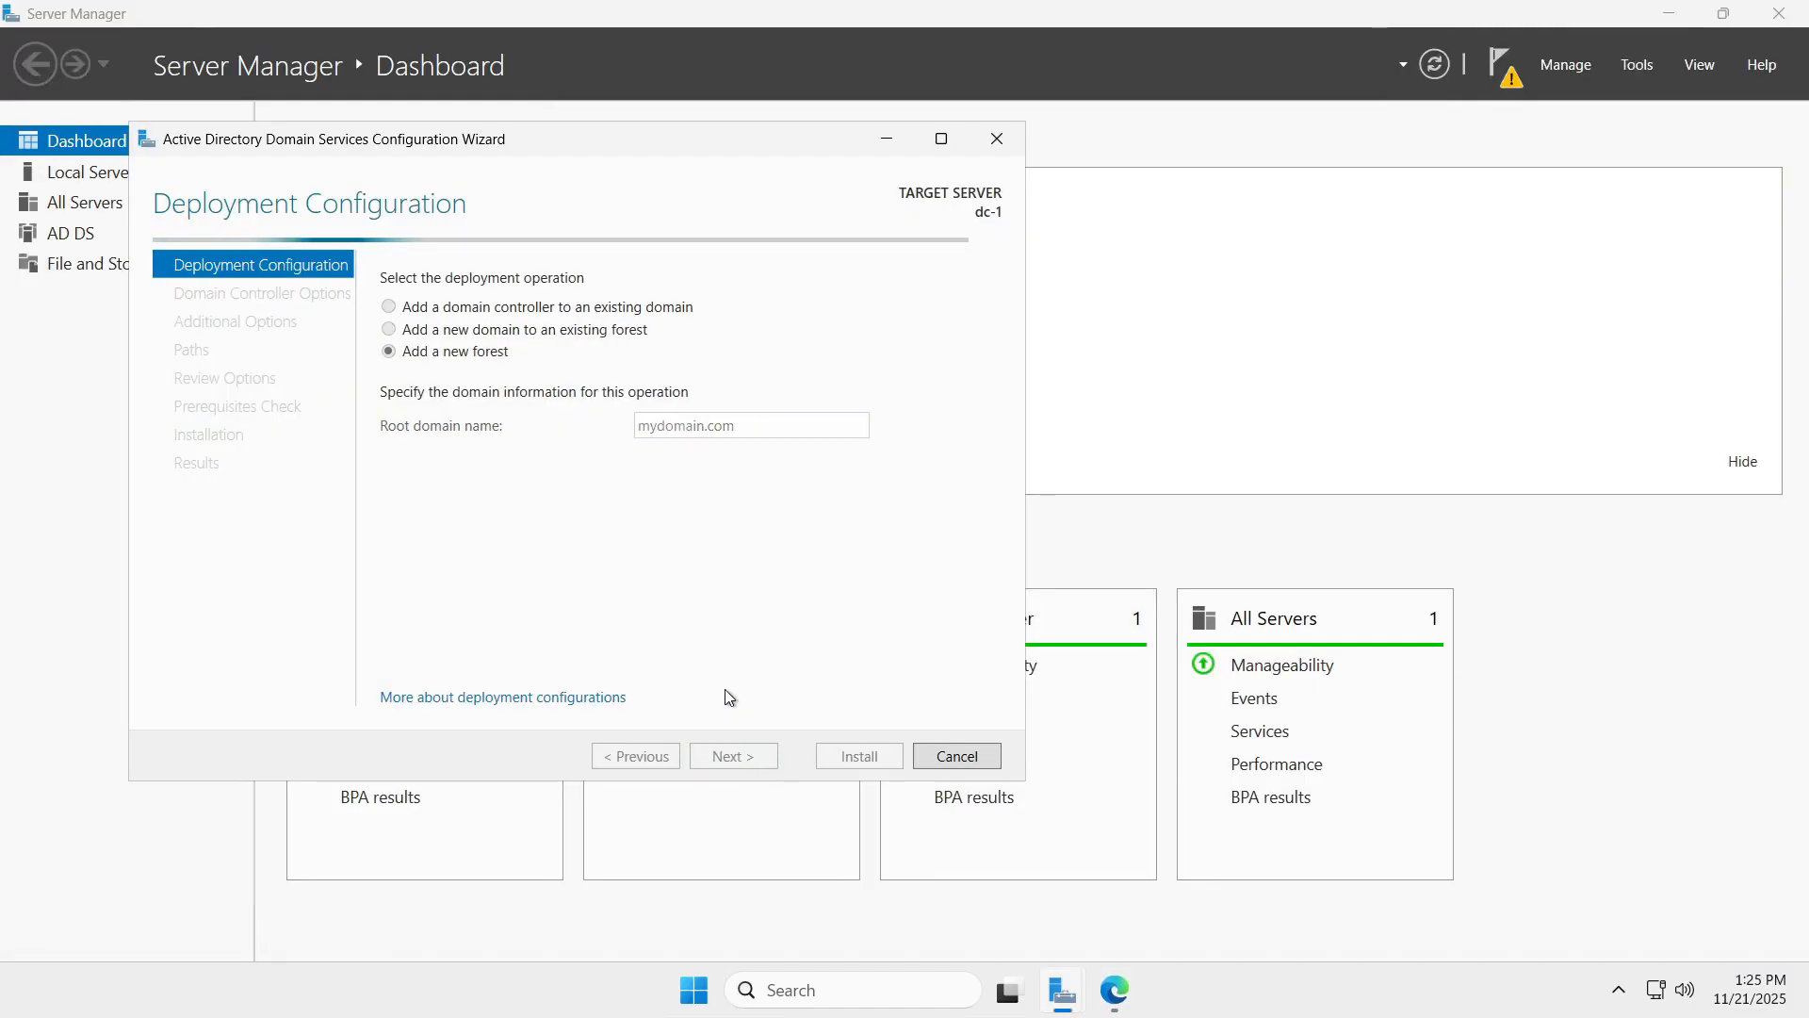
Set the DSRM password, skip DNS delegation, pass prerequisites, and start the domain controller install.
type("••••")
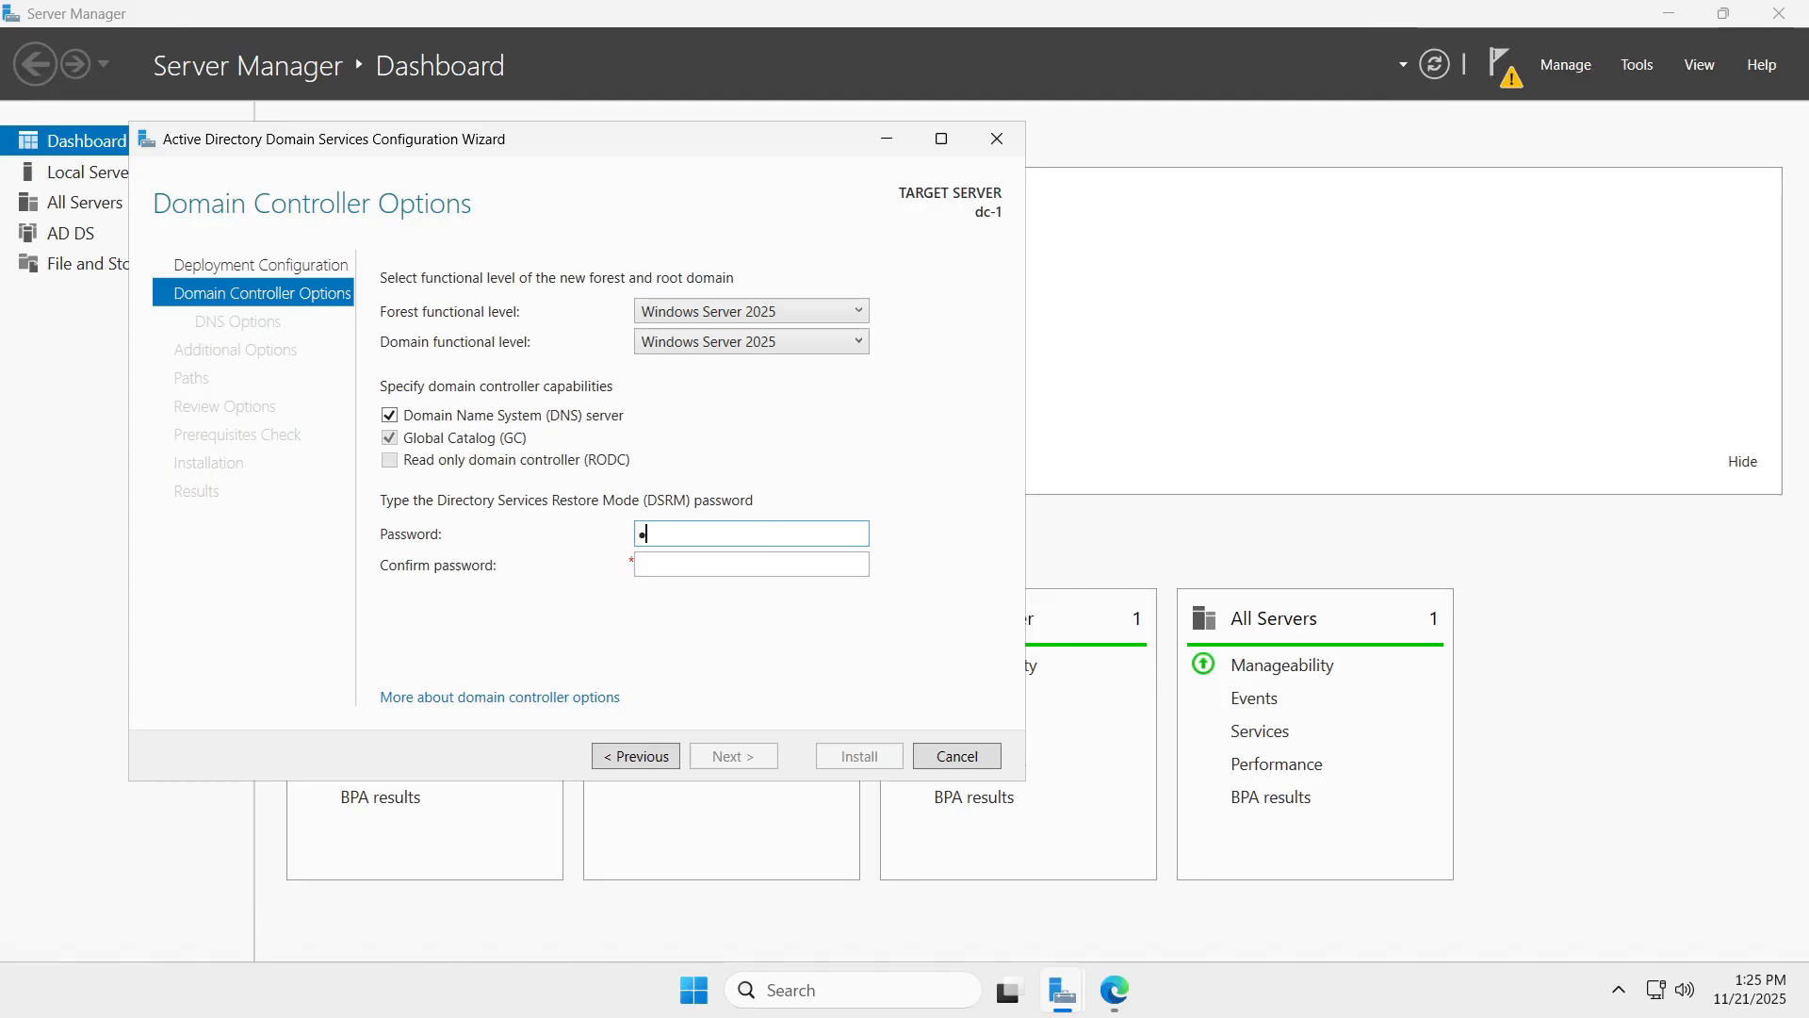
type("••••••")
key("Tab")
type("••••••••••")
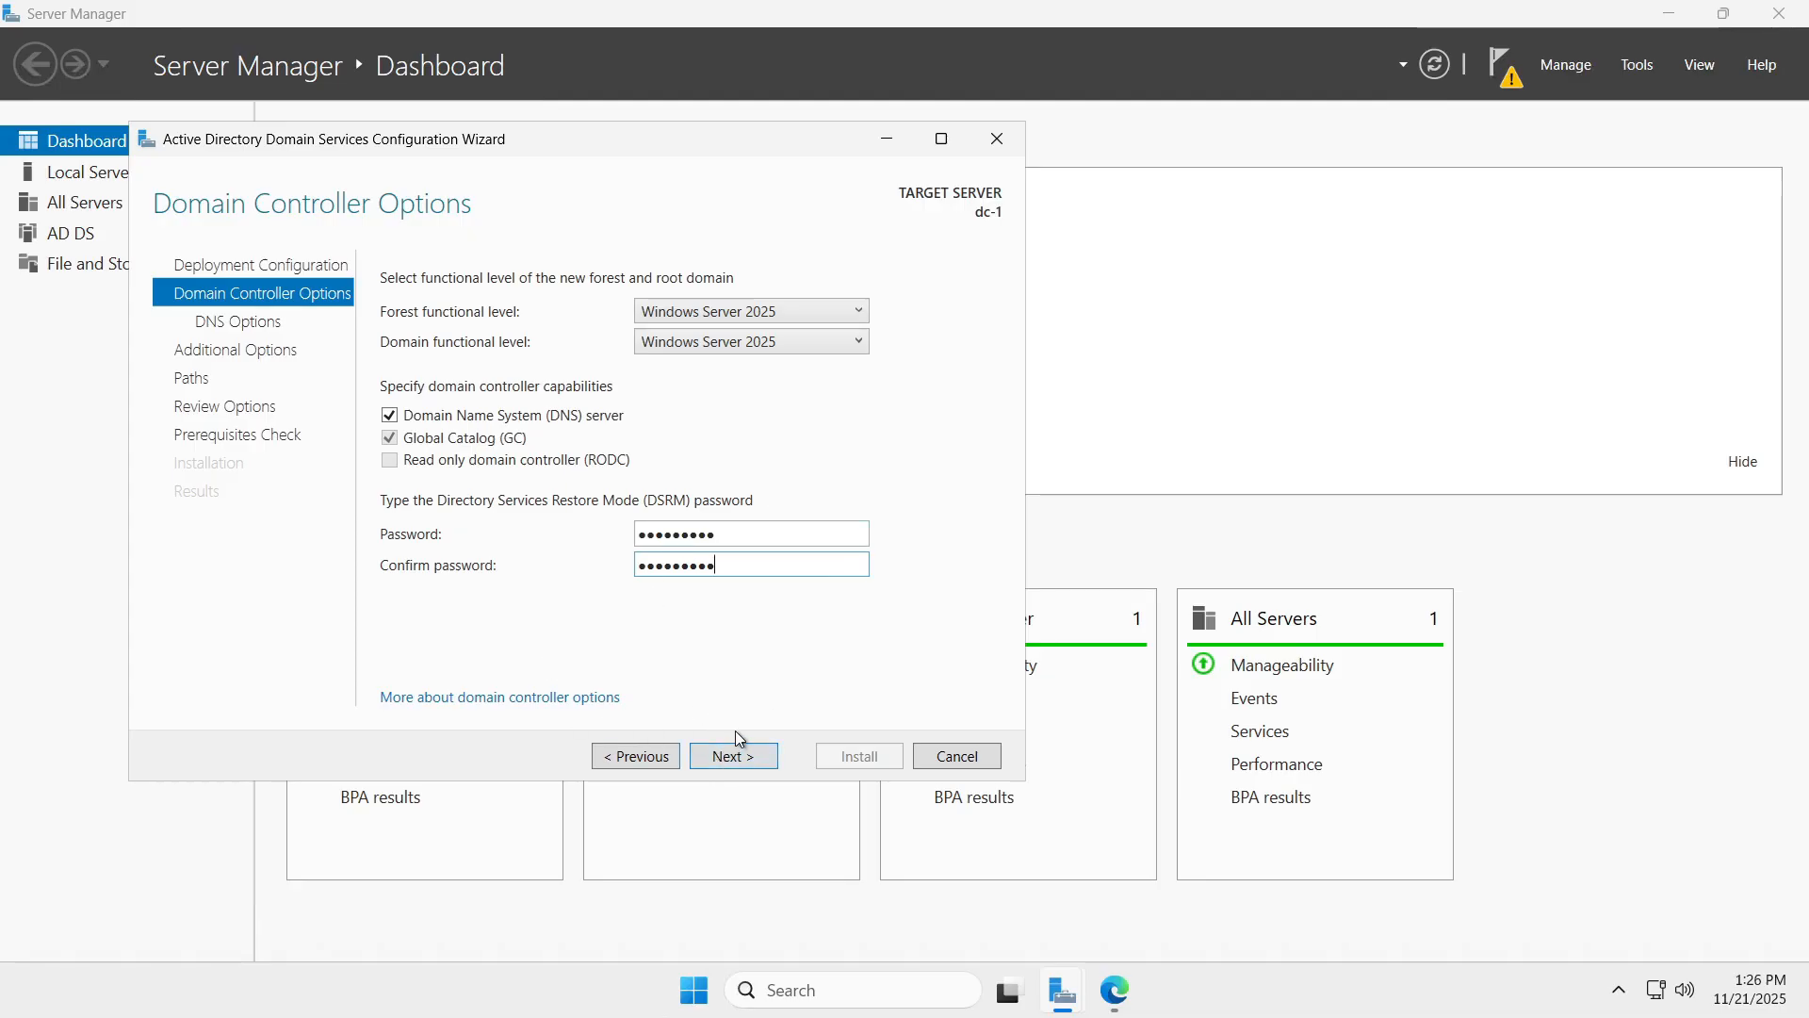
left_click(752, 755)
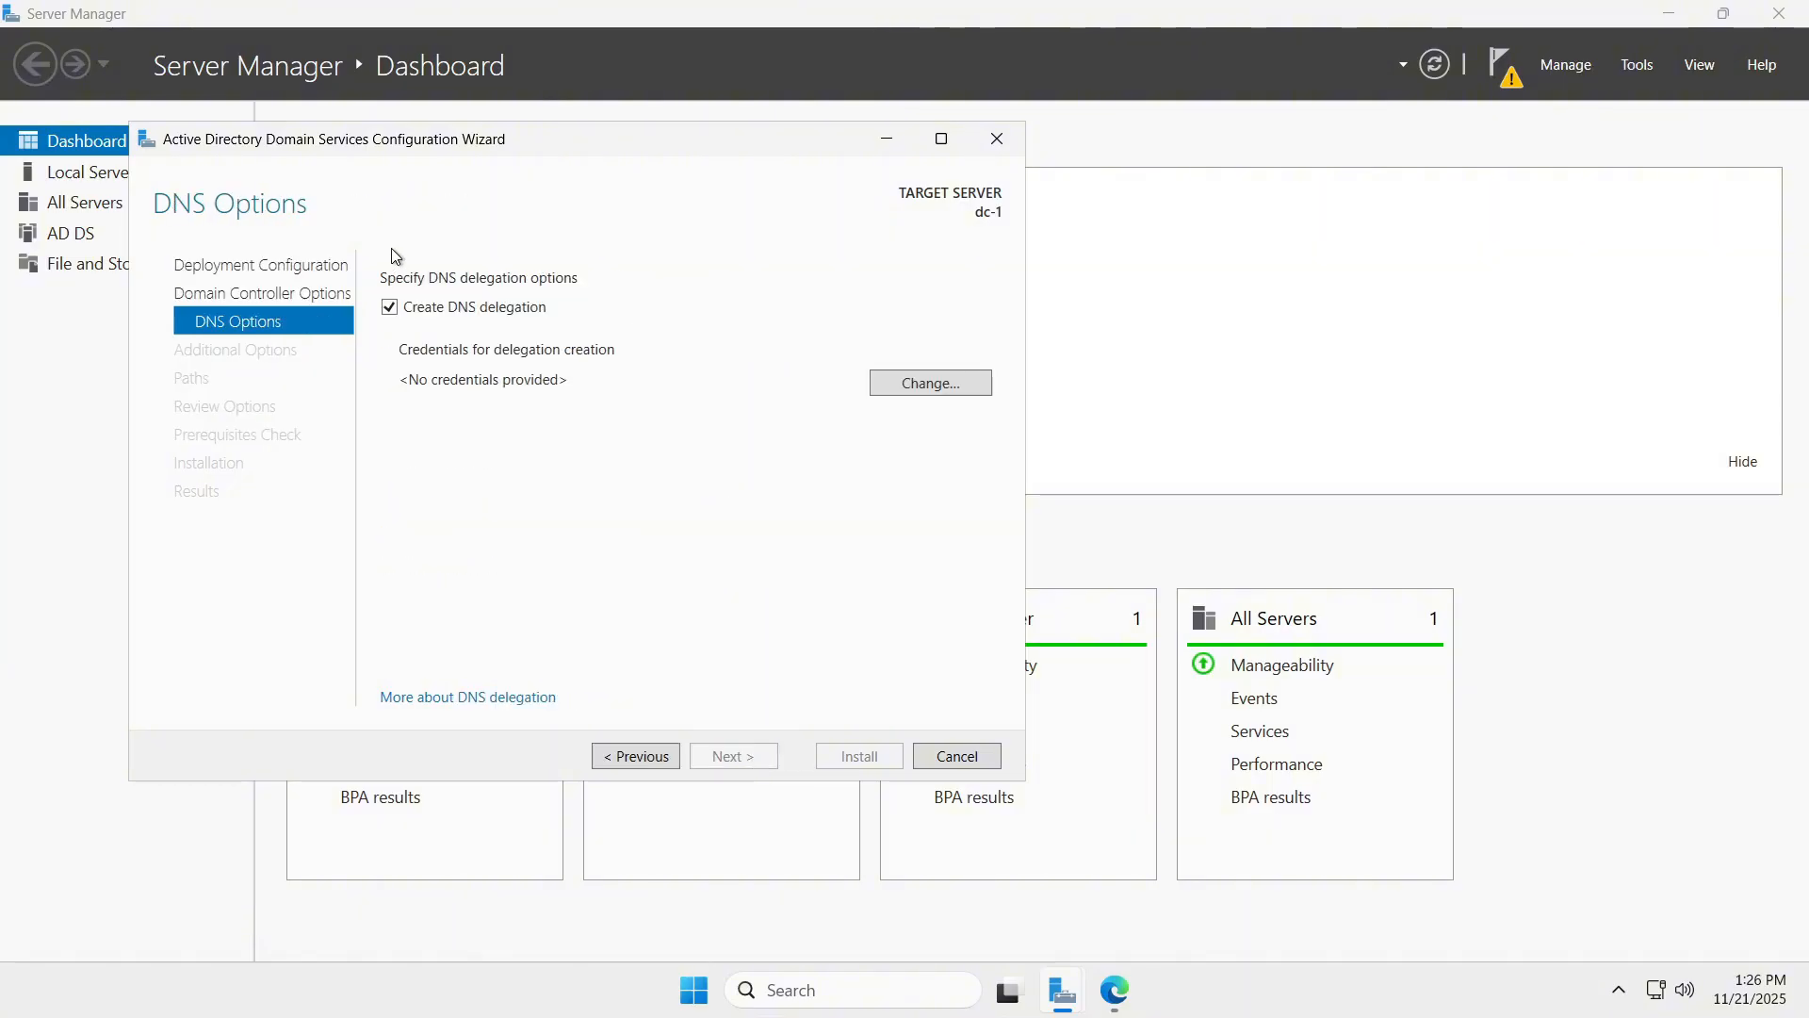
left_click(390, 308)
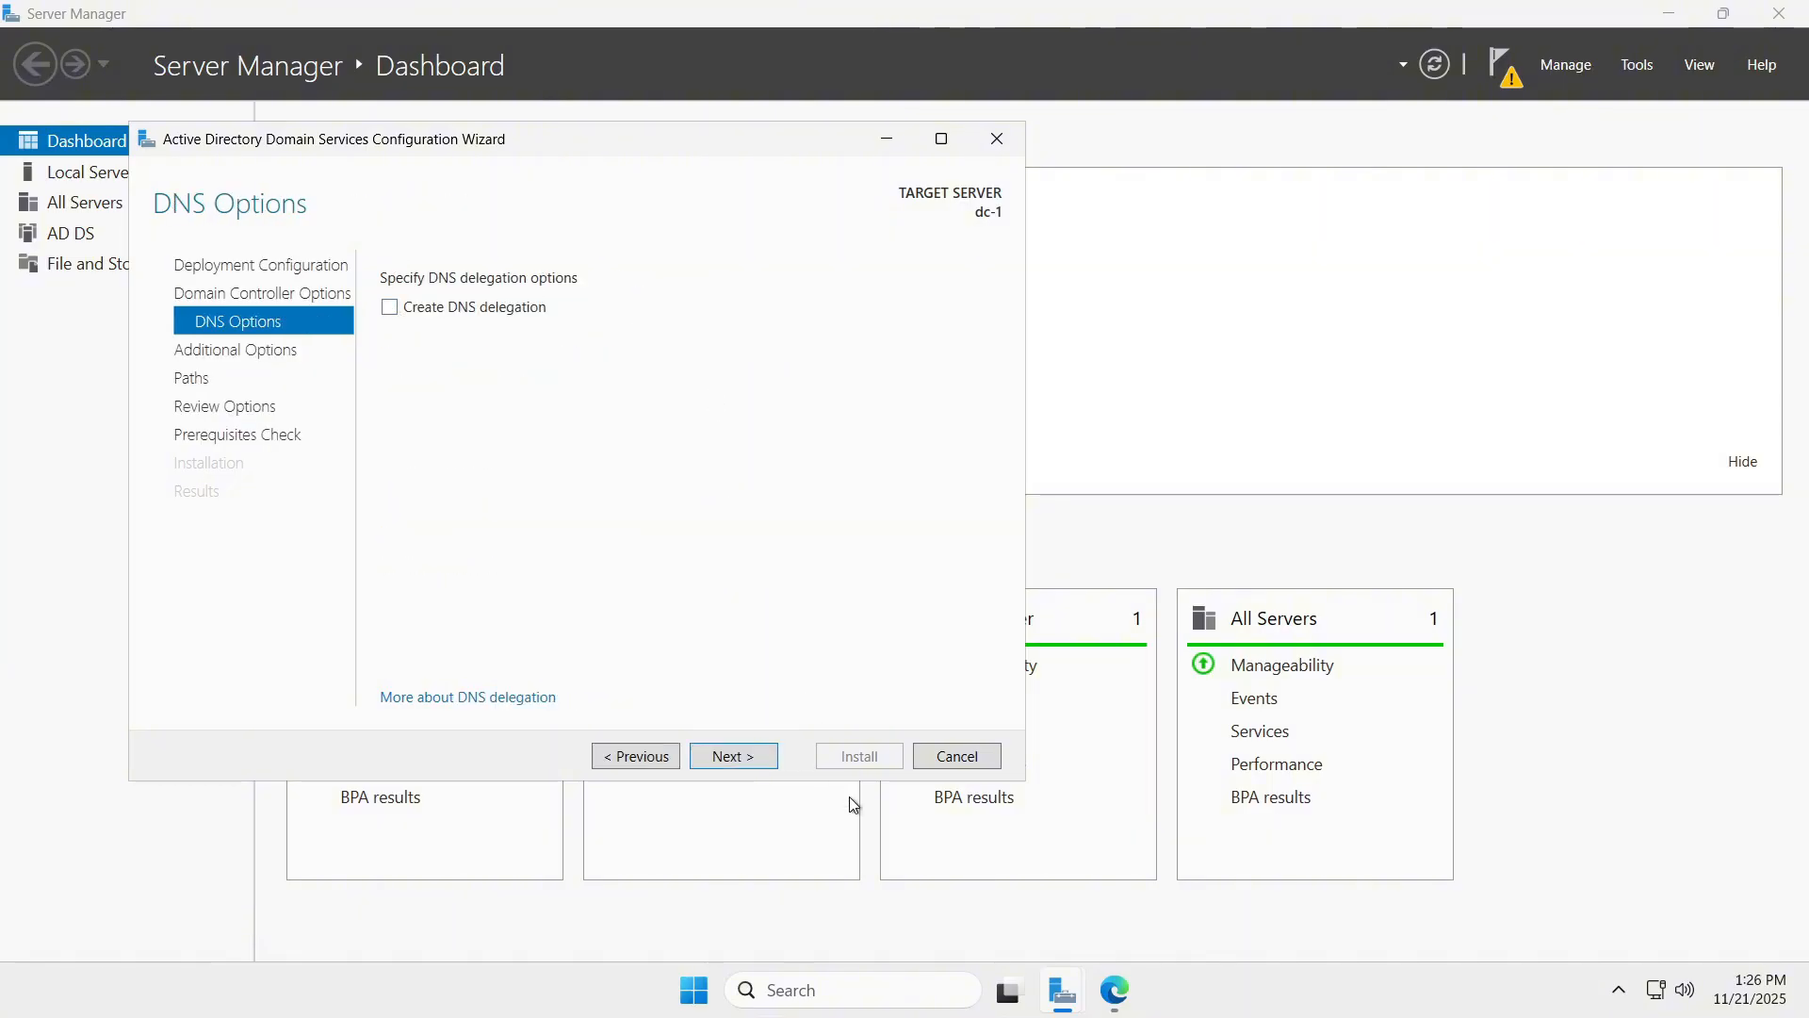
left_click(751, 756)
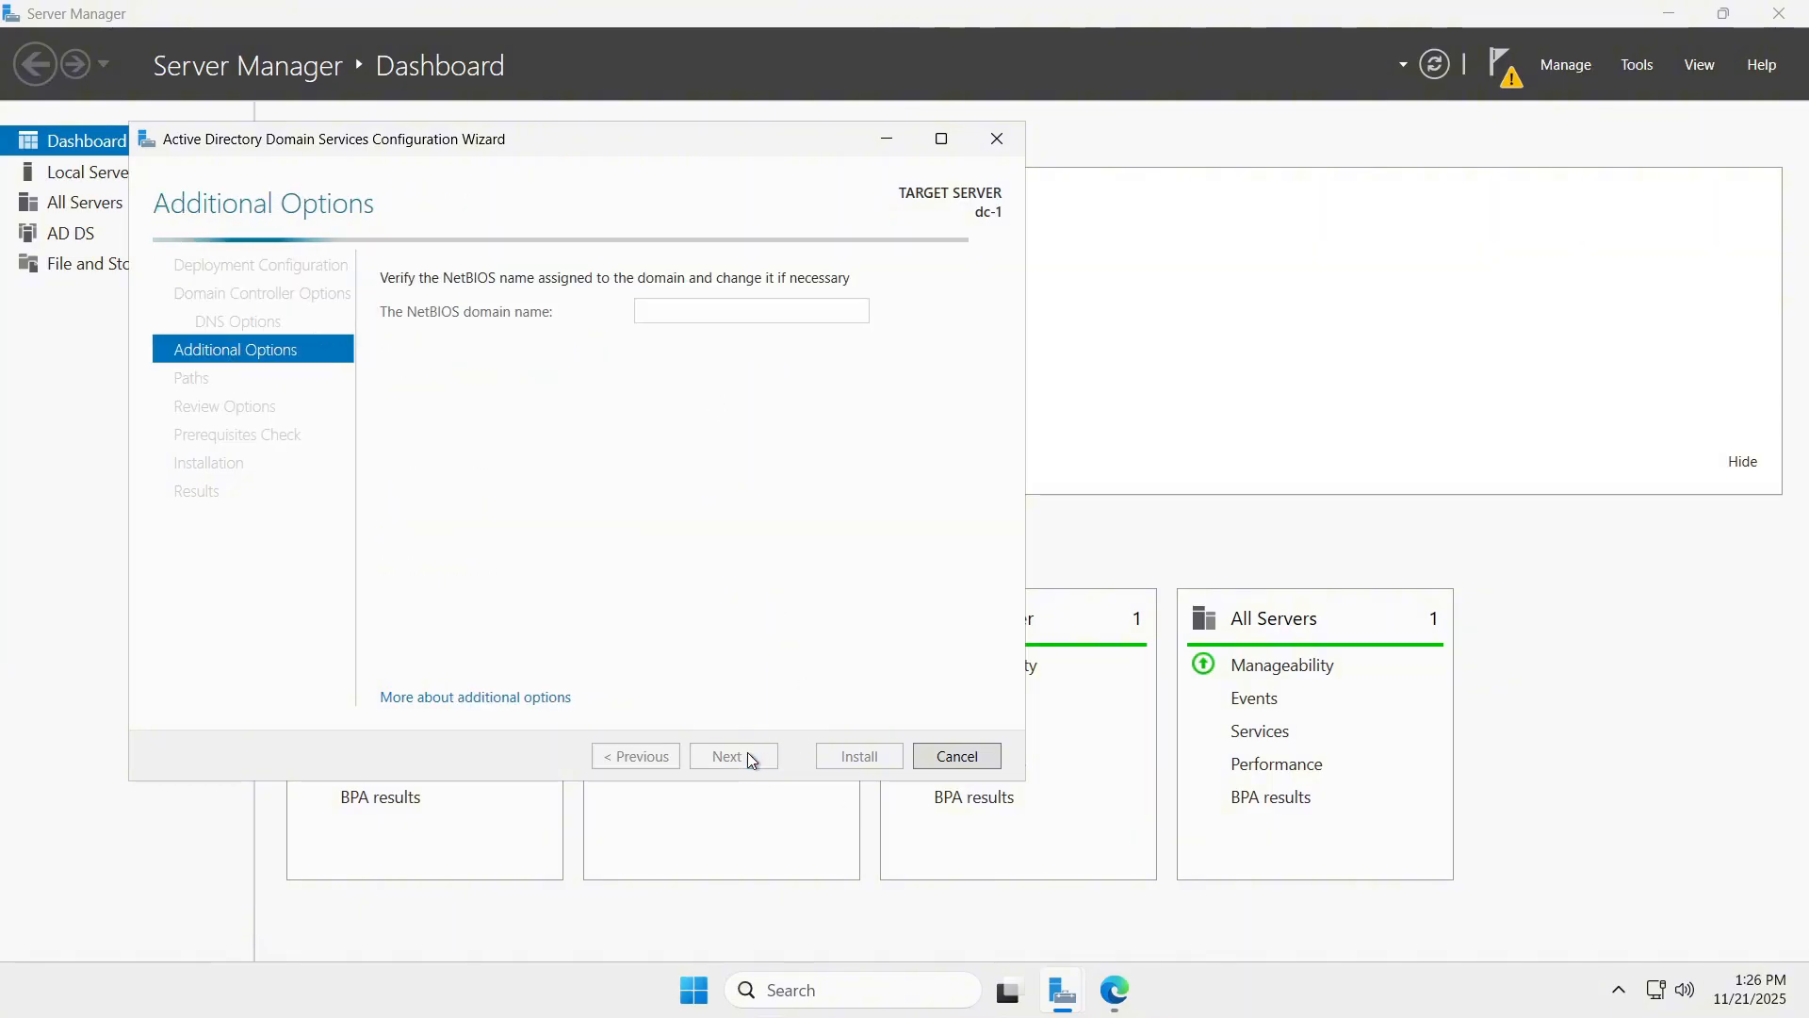
left_click(767, 755)
left_click(767, 756)
left_click(767, 756)
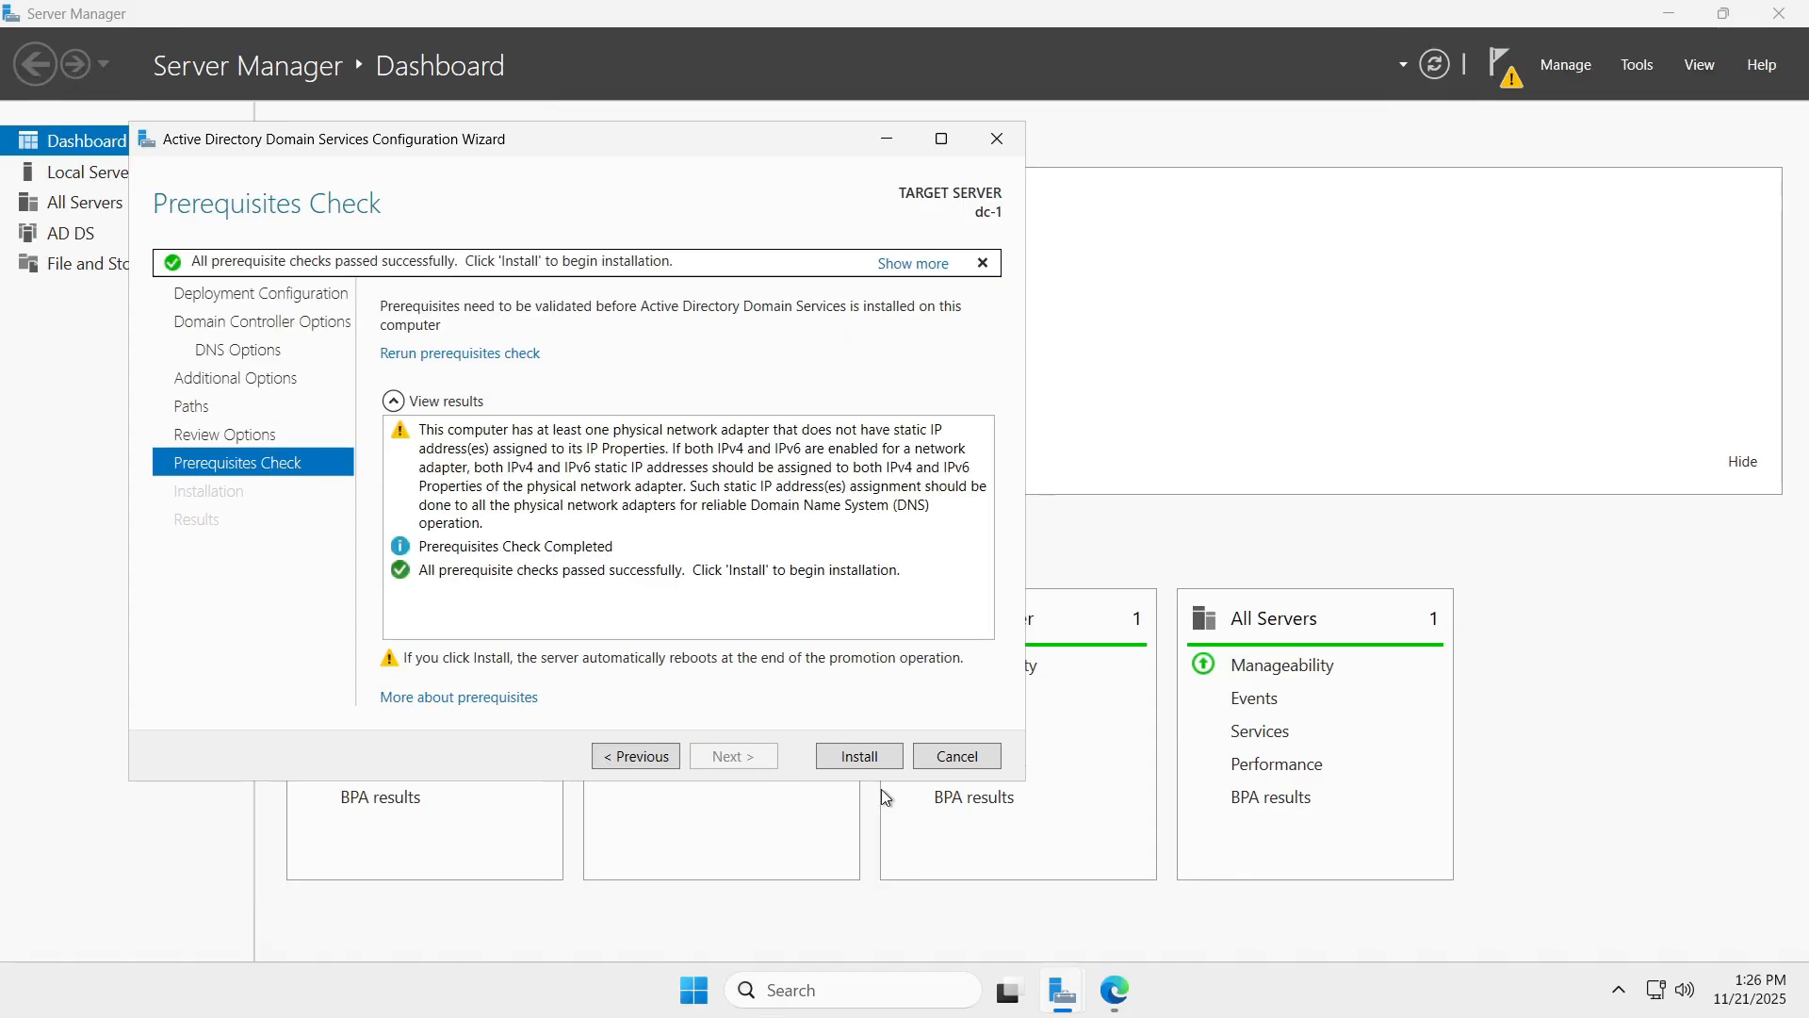
left_click(852, 760)
key("alt+Tab")
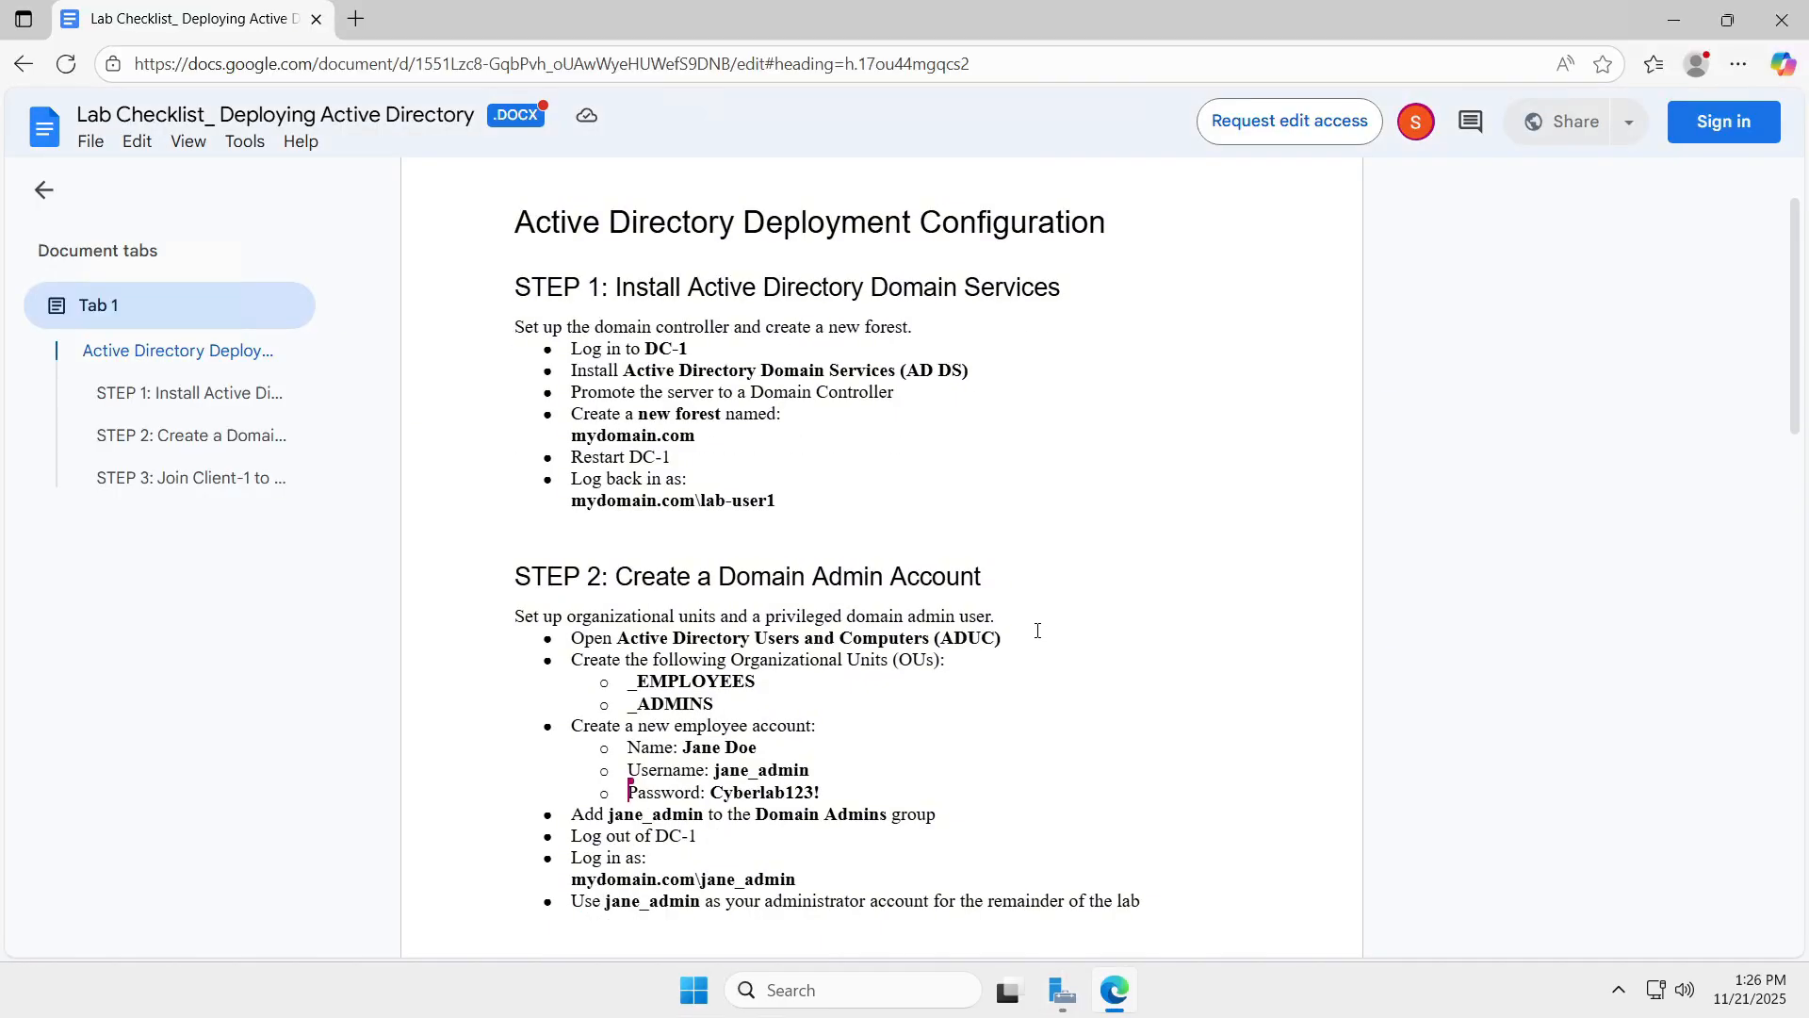
Scroll the checklist to STEP 3, then minimize it to view dc-1's promotion results.
scroll(1037, 630, "down", 1)
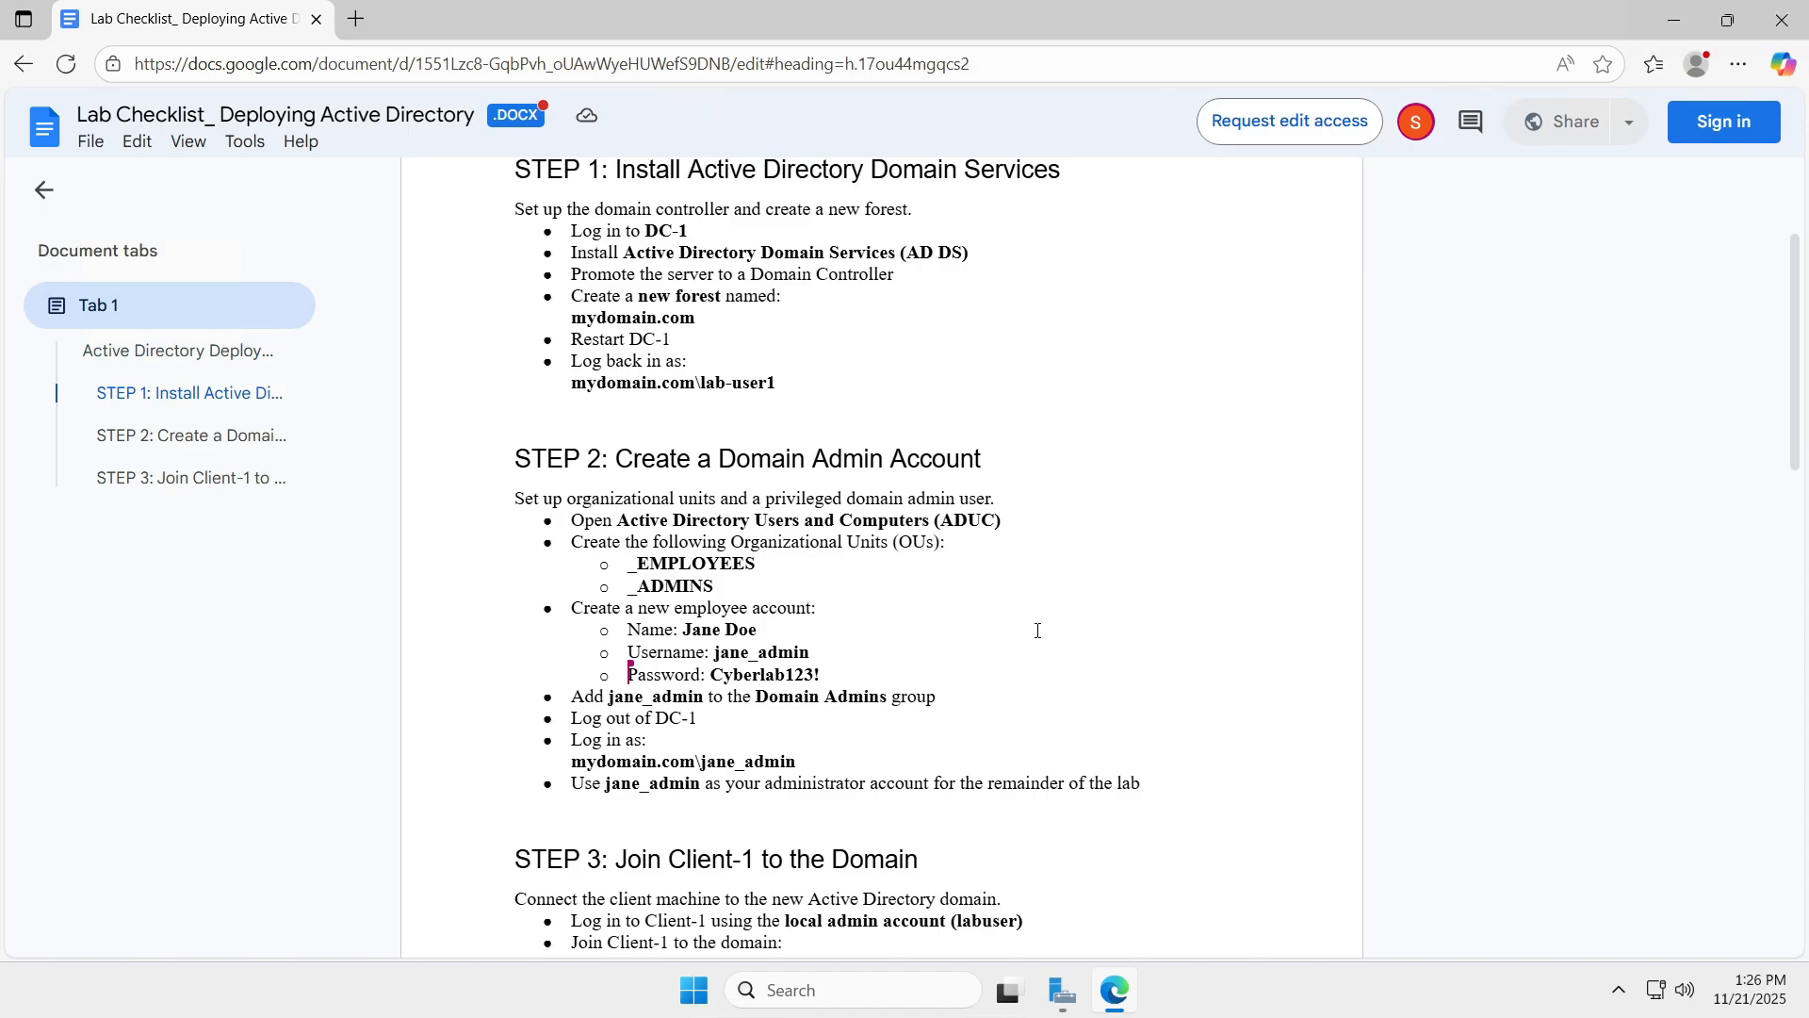
scroll(1037, 630, "down", 2)
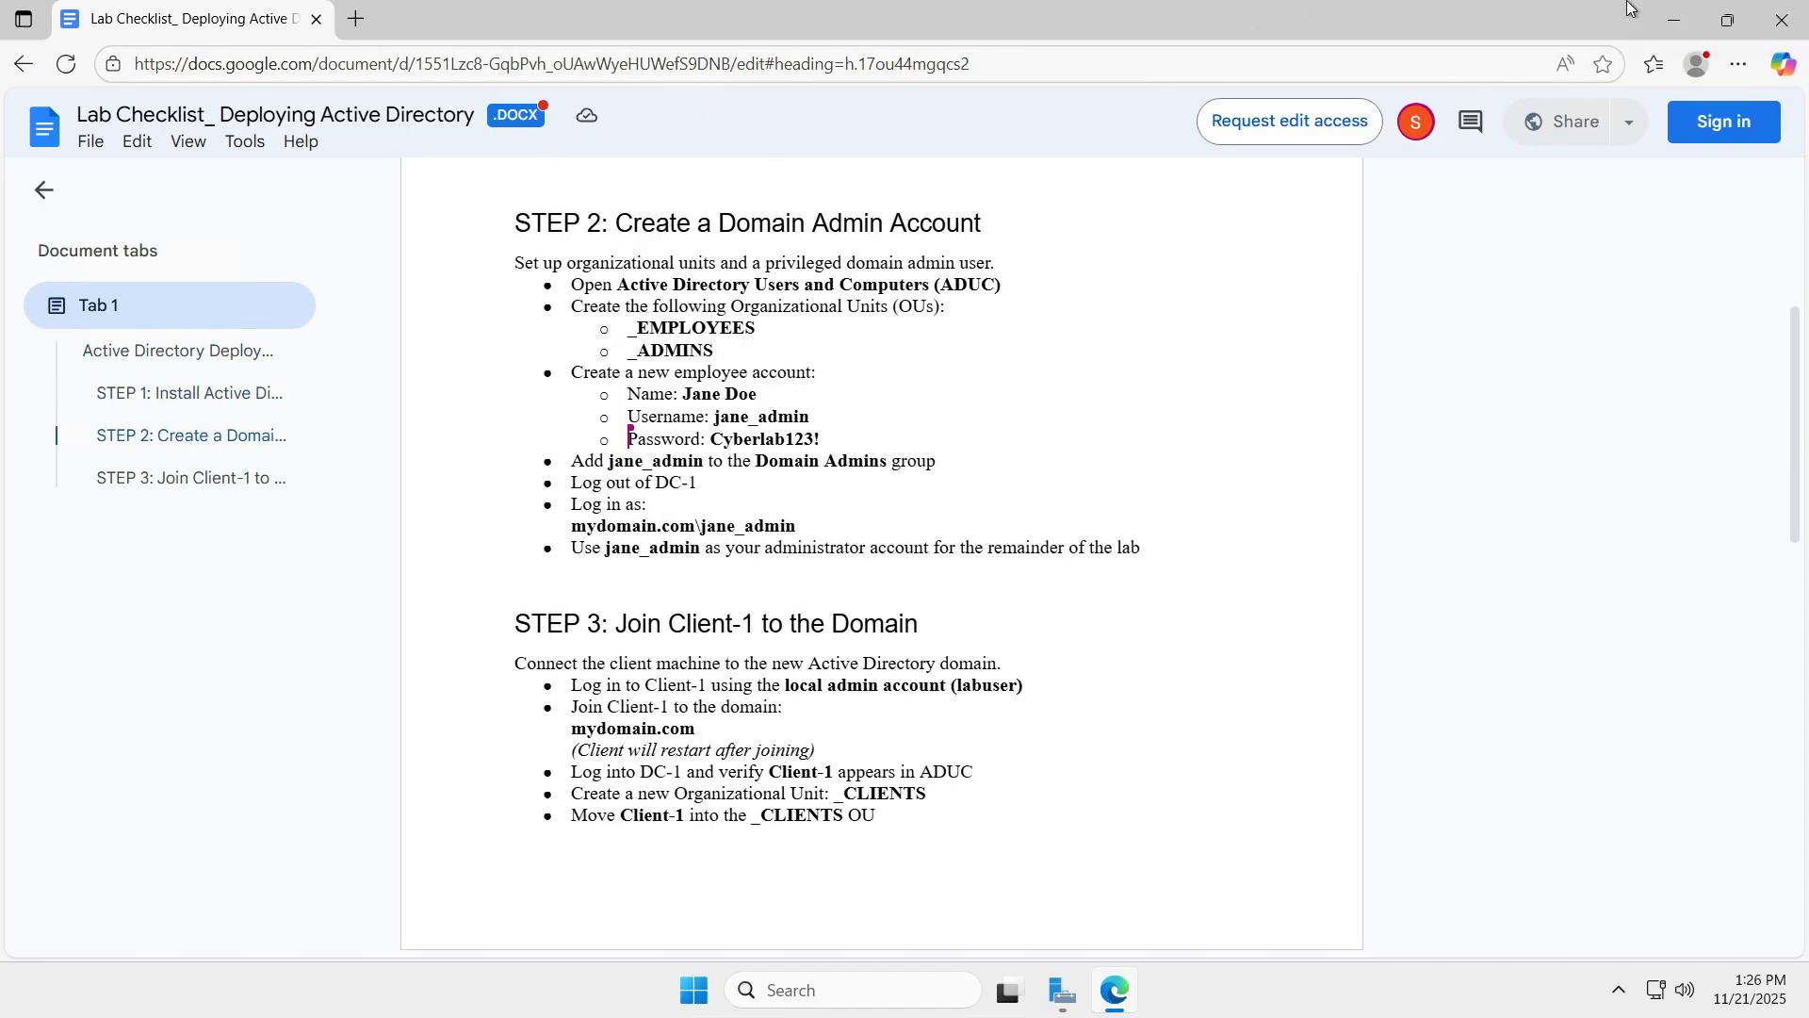
left_click(1692, 8)
left_click(1125, 991)
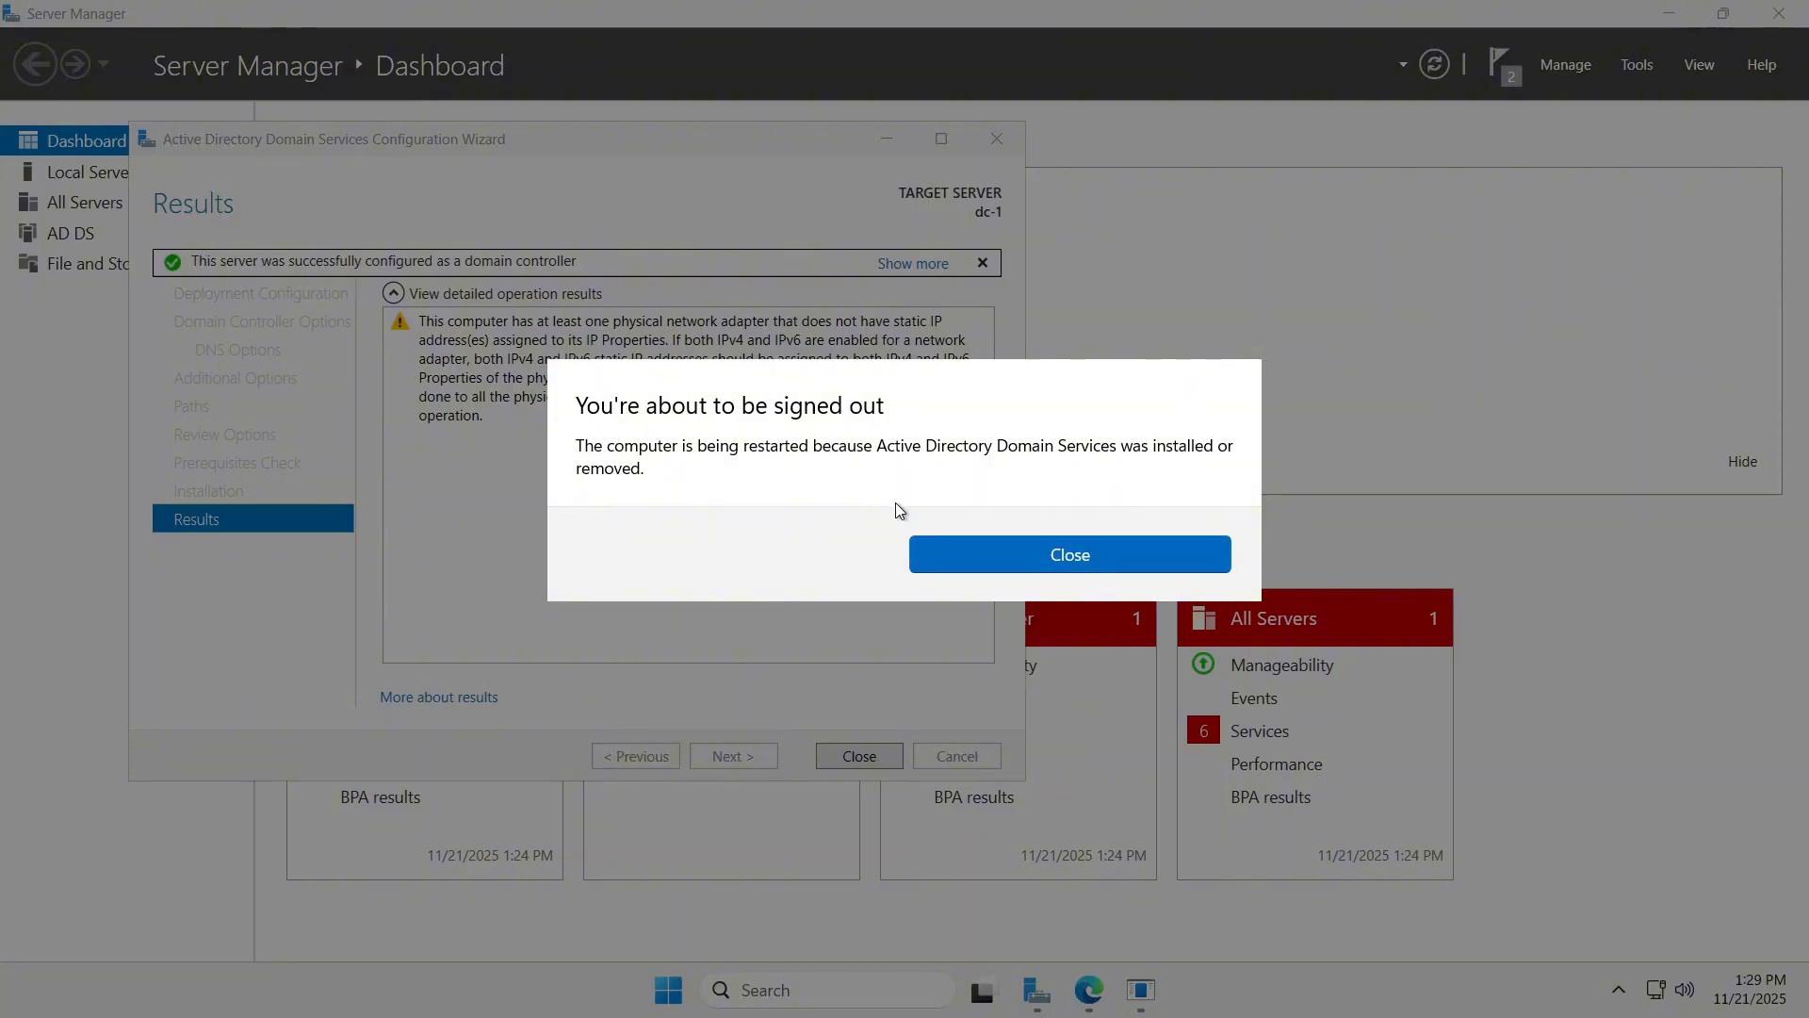
Let dc-1 restart, then reconnect Remote Desktop and sign in again with the account password.
left_click(1049, 545)
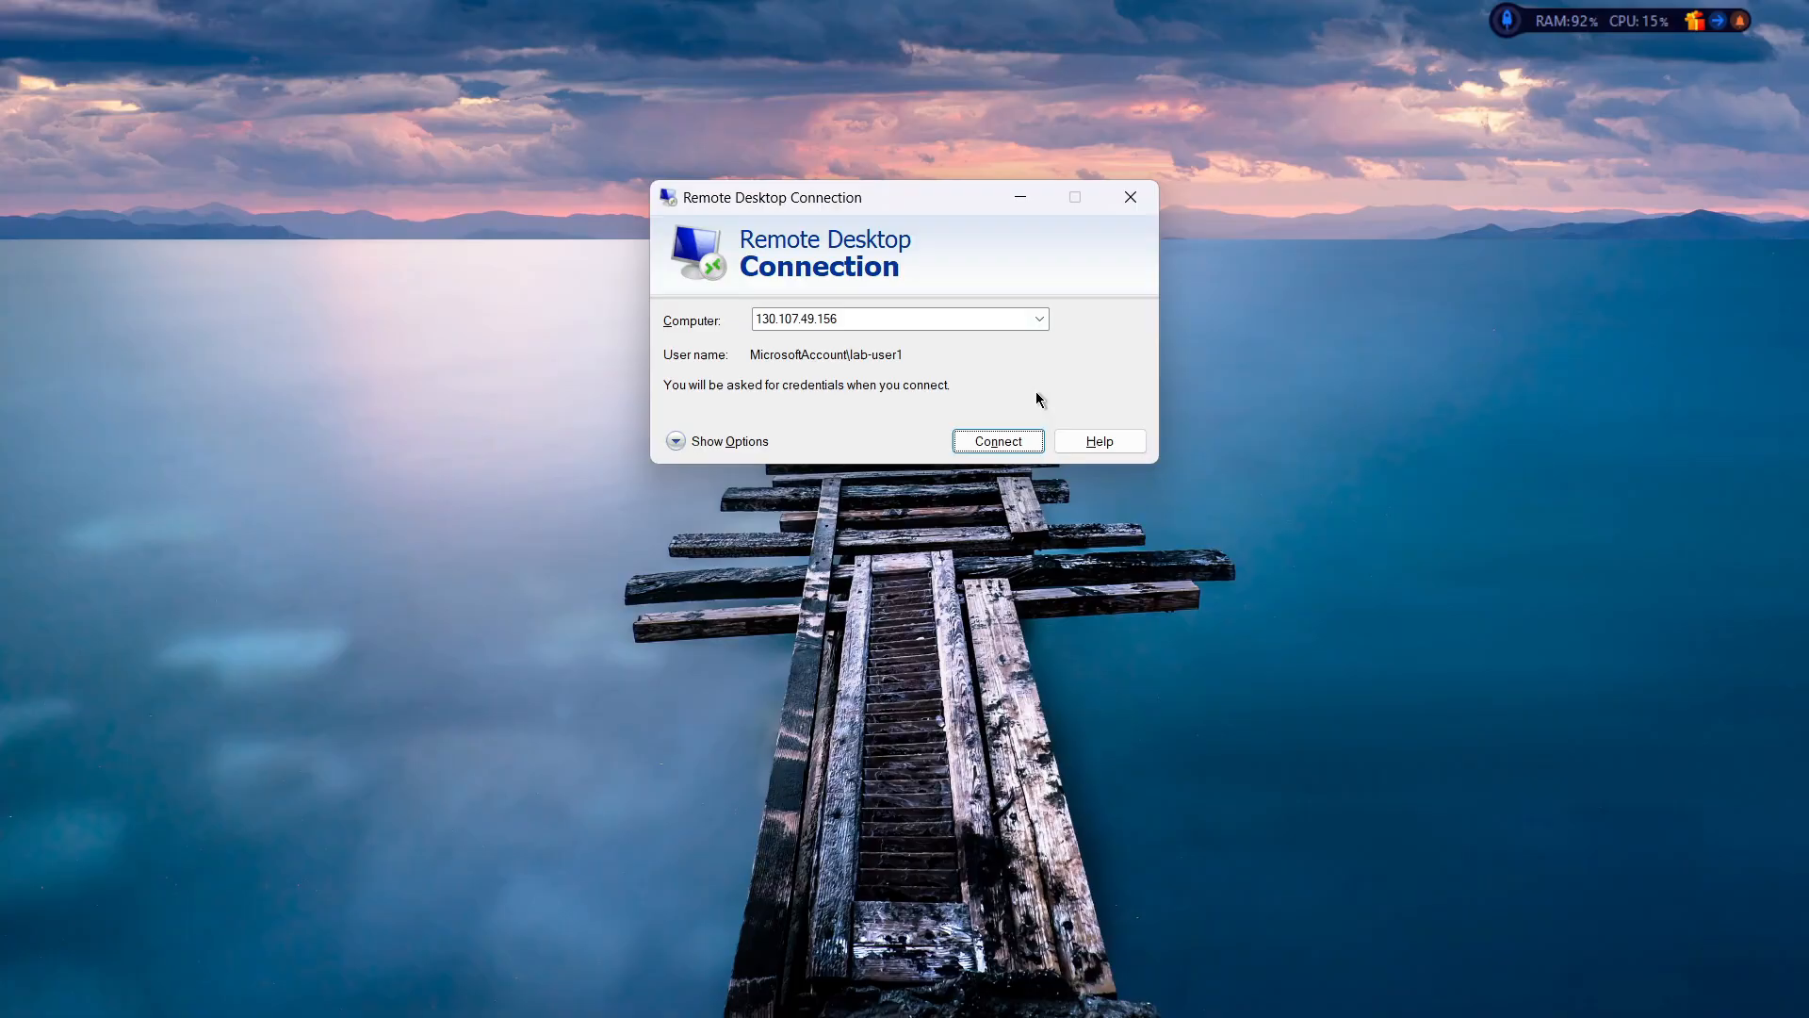
left_click(988, 441)
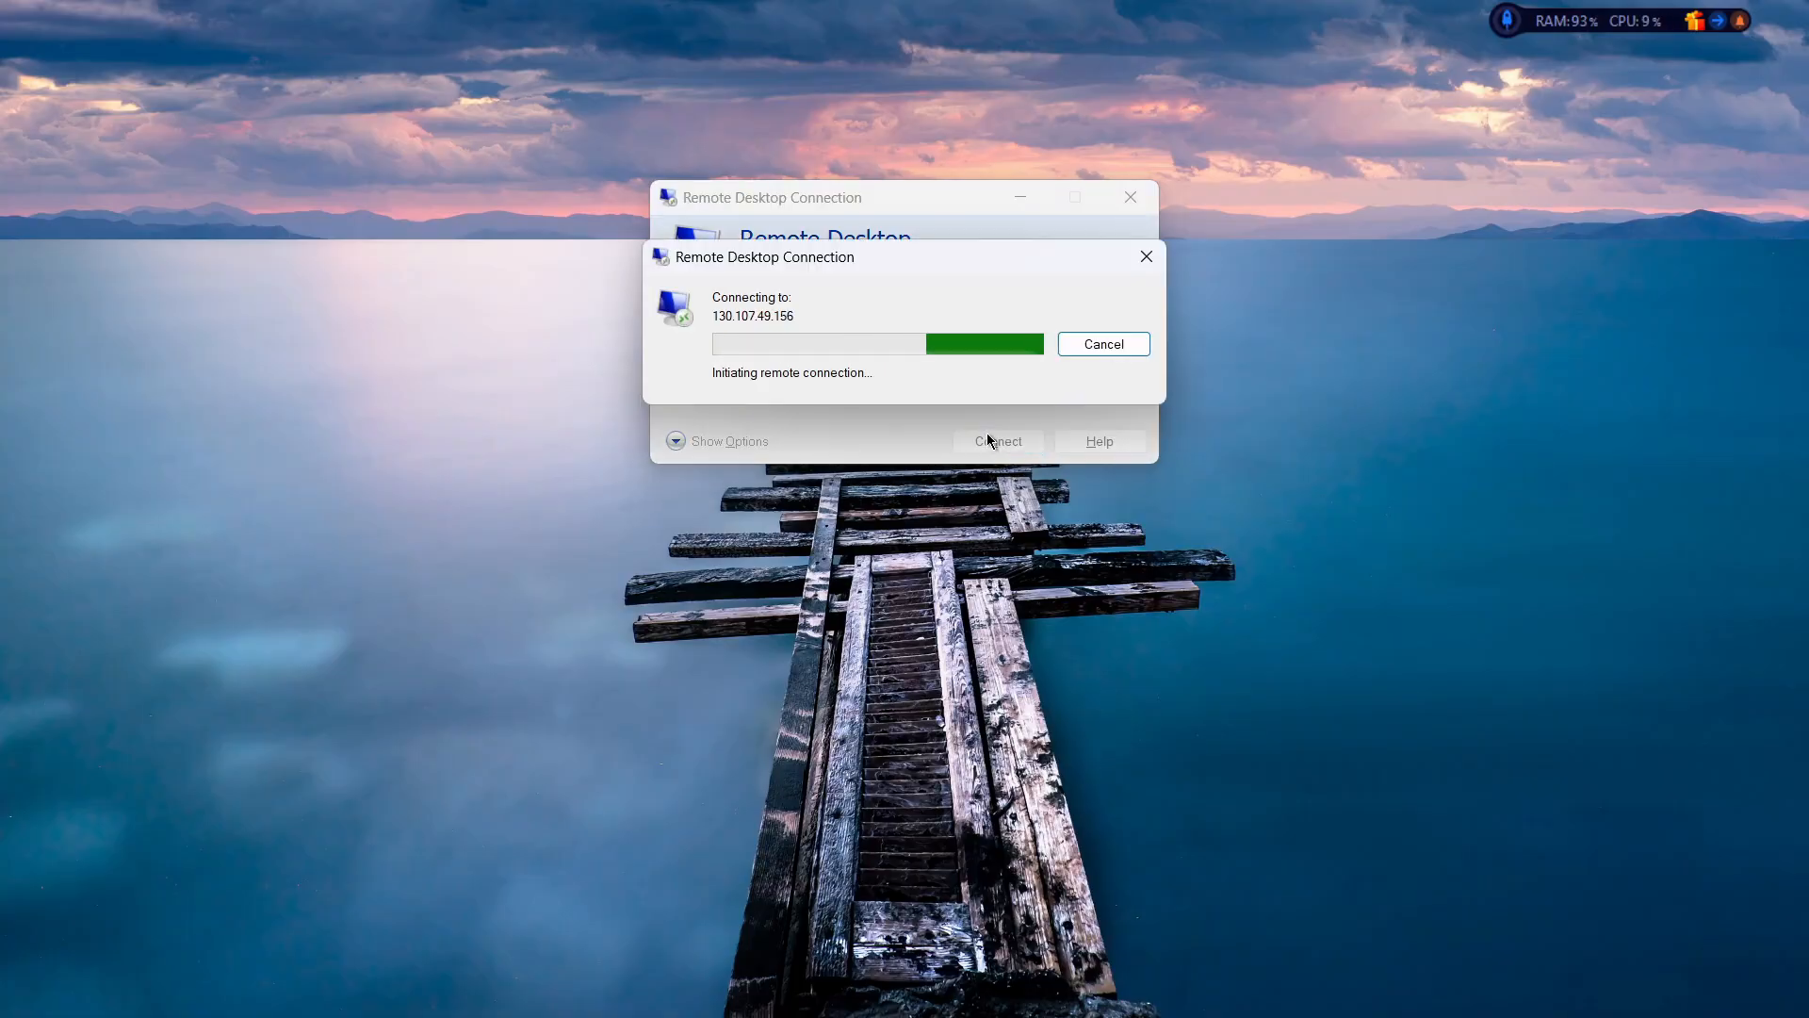
left_click(1189, 402)
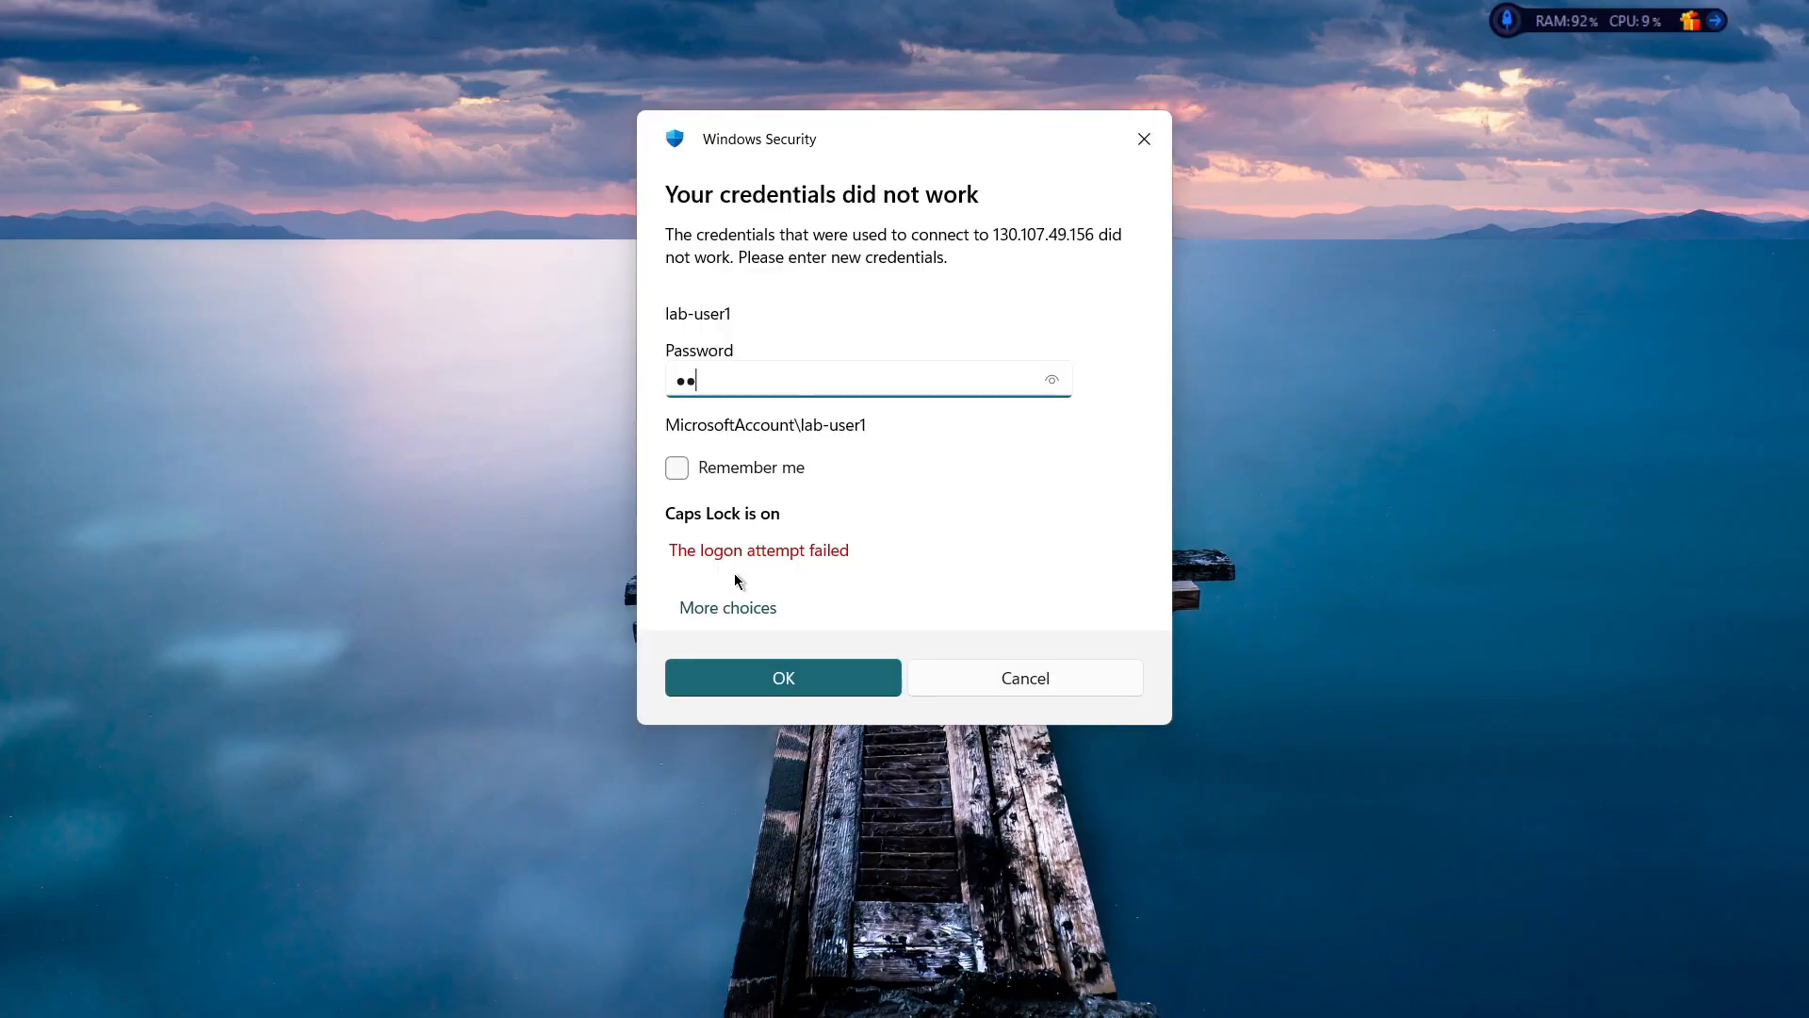
type("••")
key("Caps_Lock")
type("••••")
key("Return")
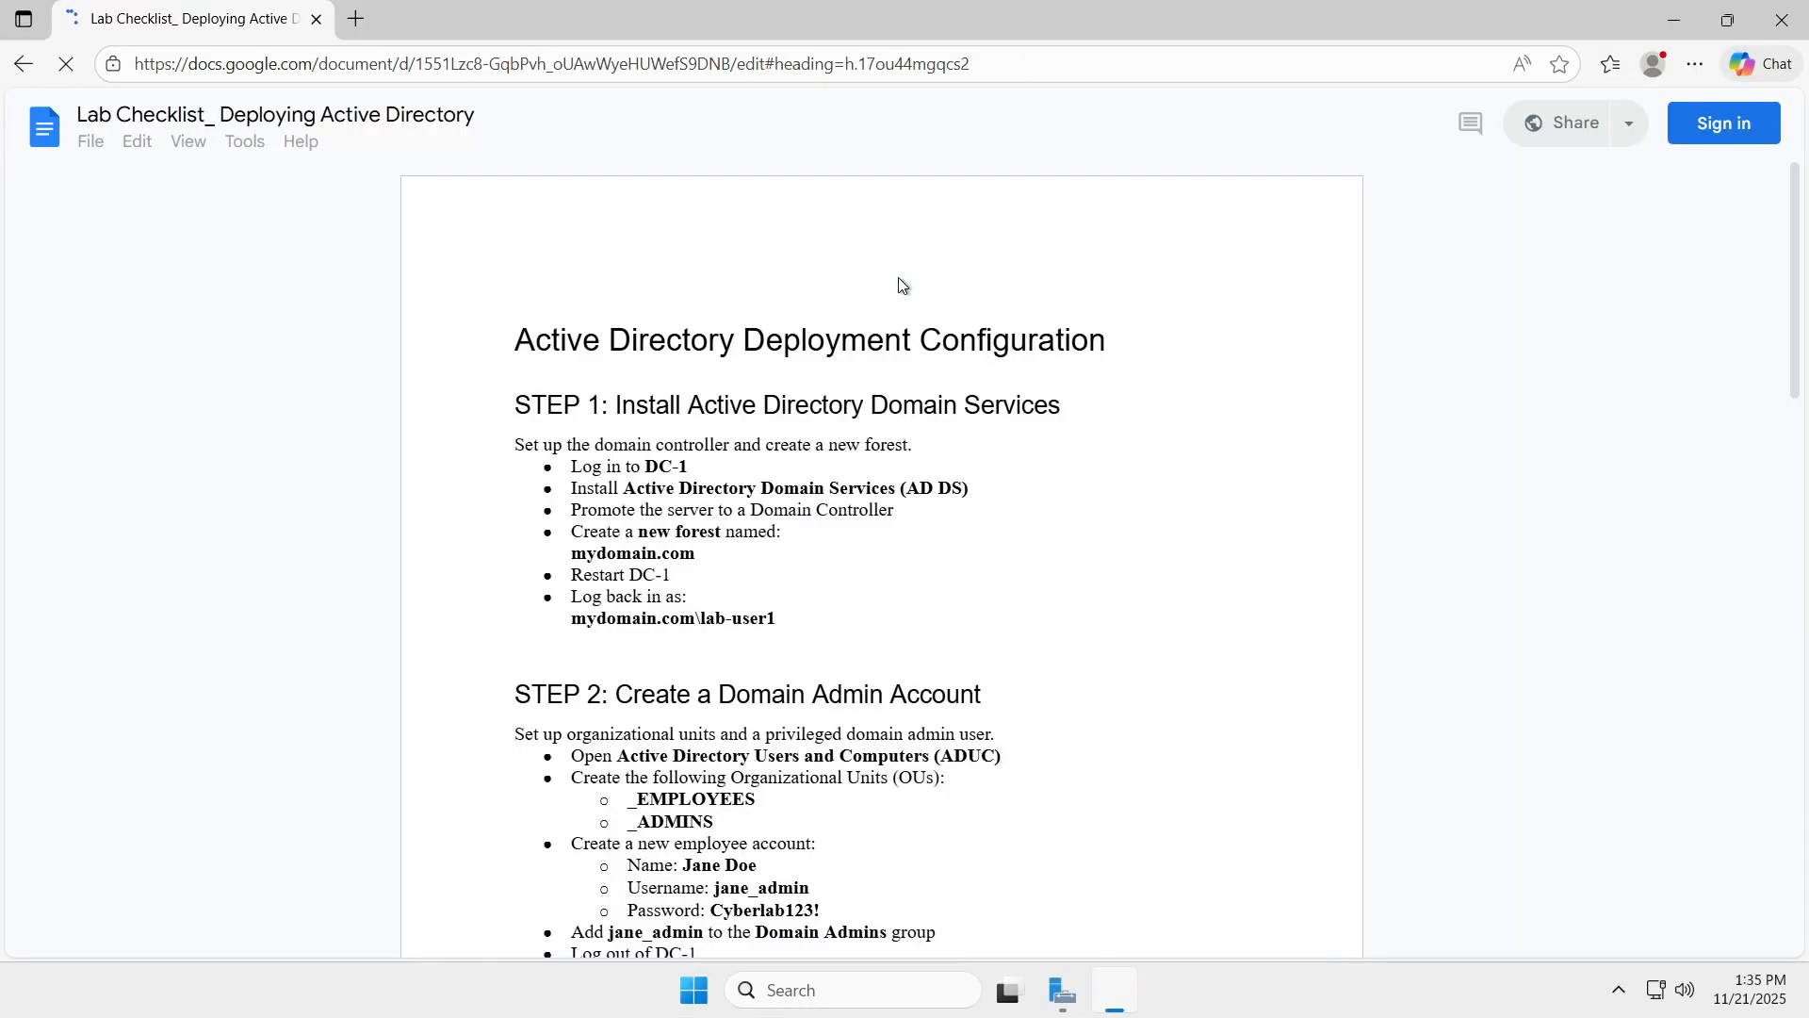
Search the Start menu for 'users' and launch Active Directory Users and Computers.
scroll(958, 395, "down", 2)
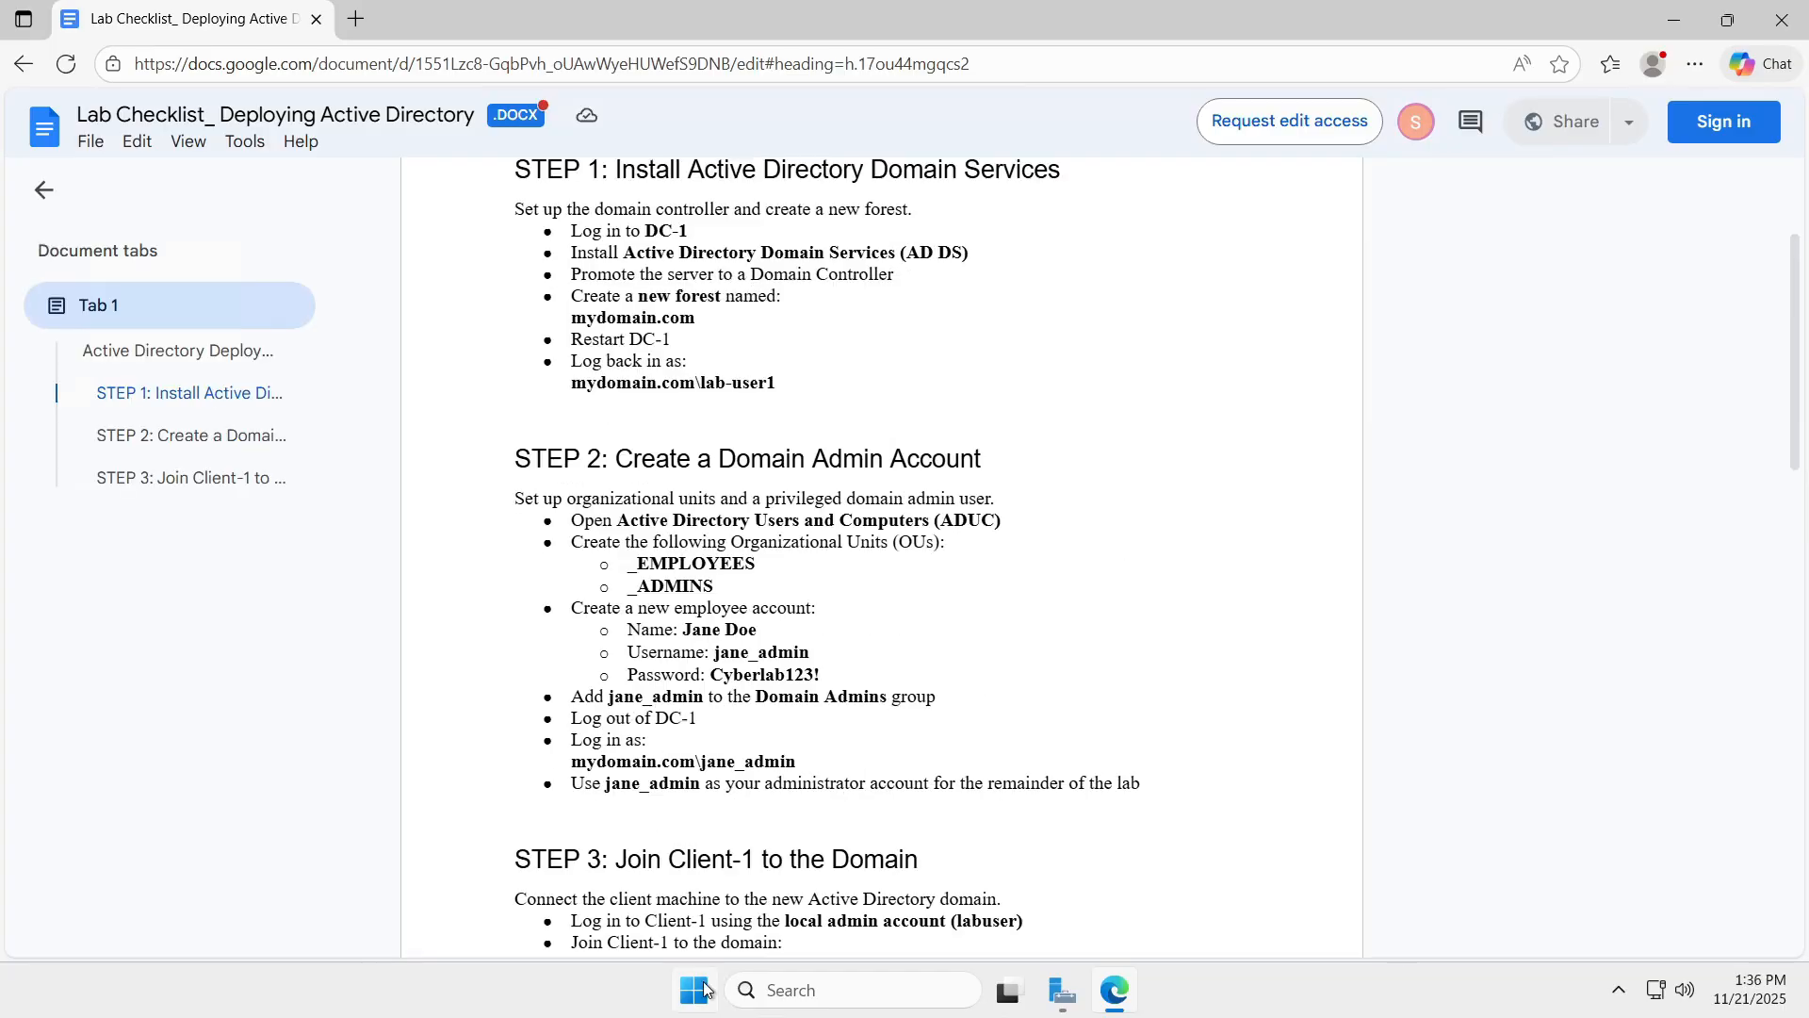
left_click(697, 989)
type("admin")
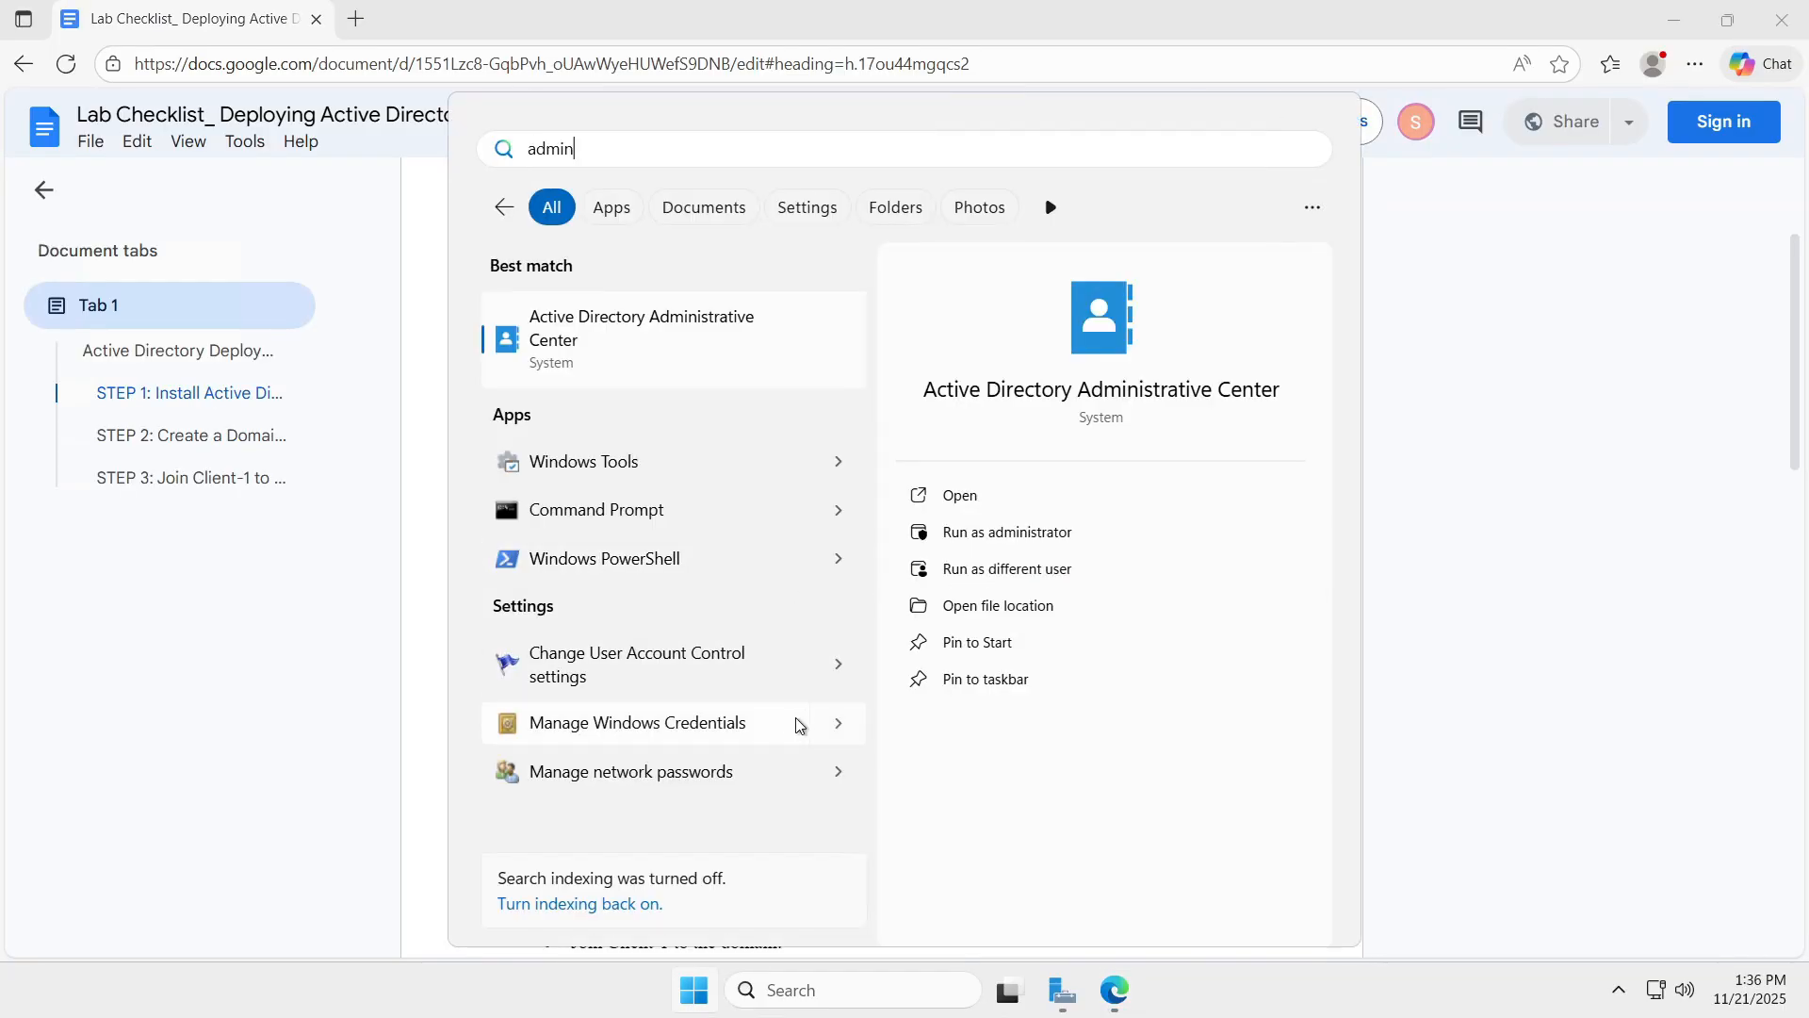
key("BackSpace")
key("BackSpace")
key("BackSpace")
key("BackSpace")
key("BackSpace")
type("users")
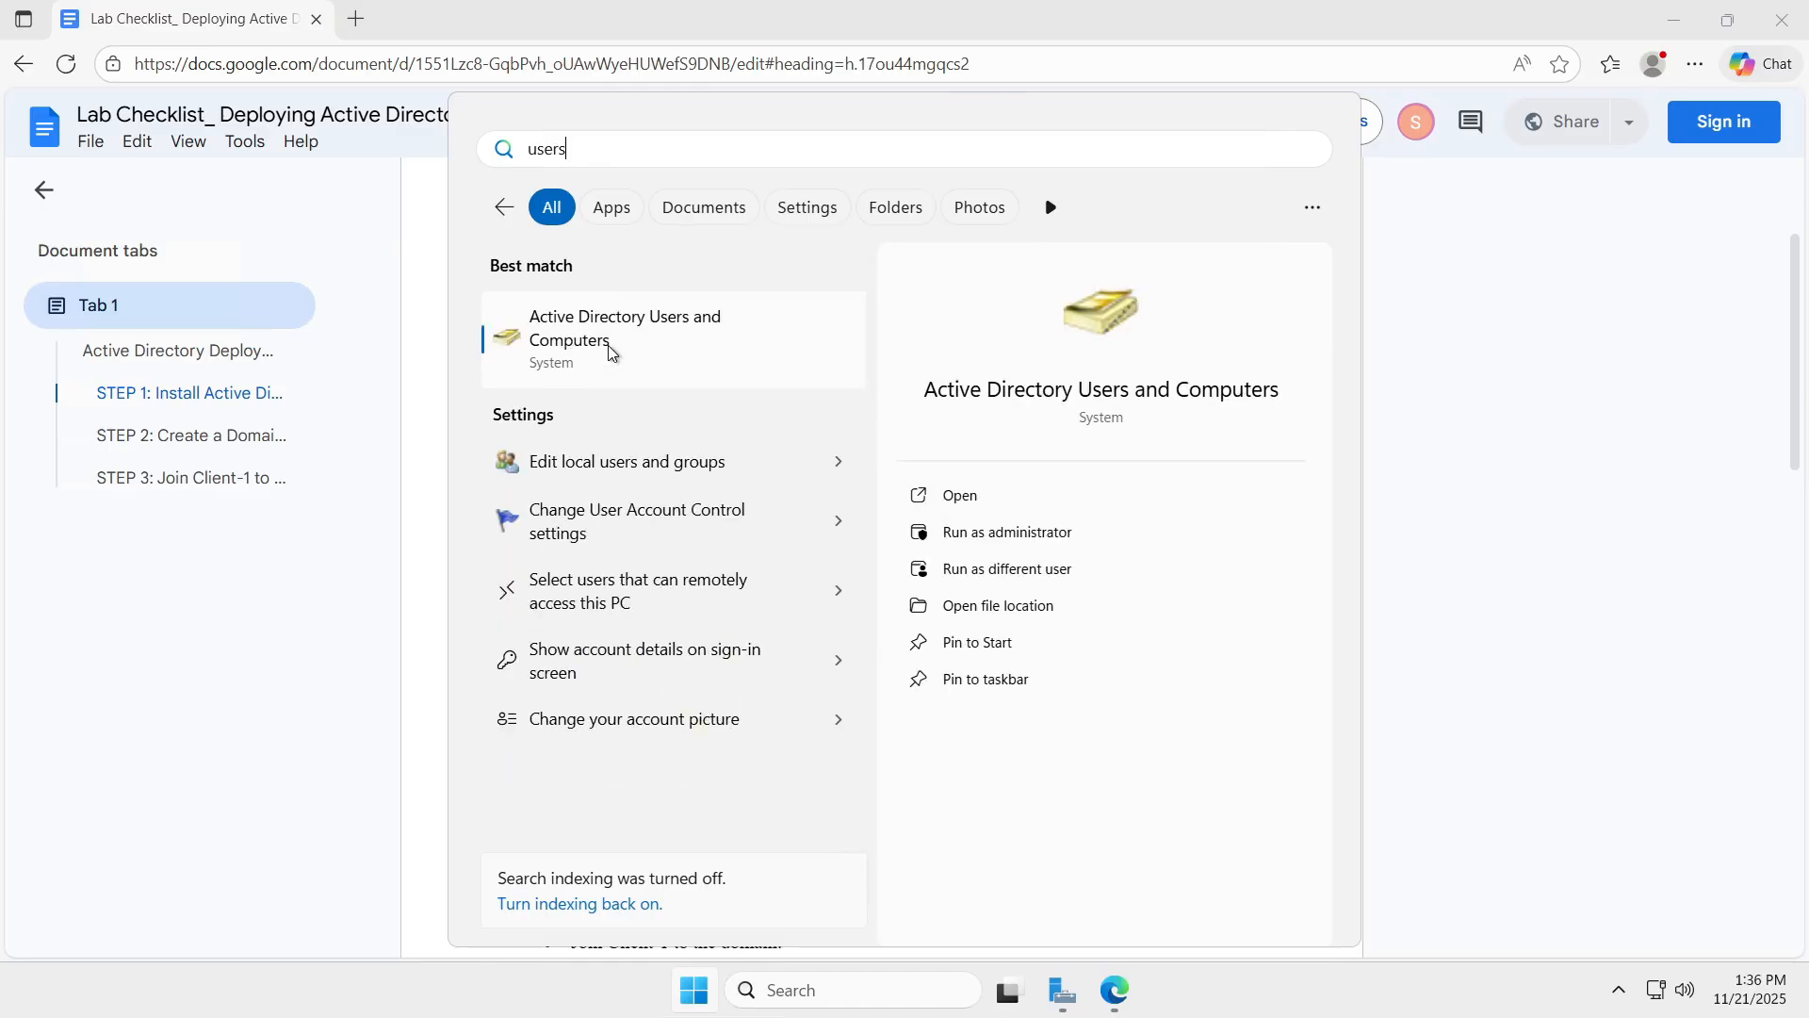
left_click(608, 350)
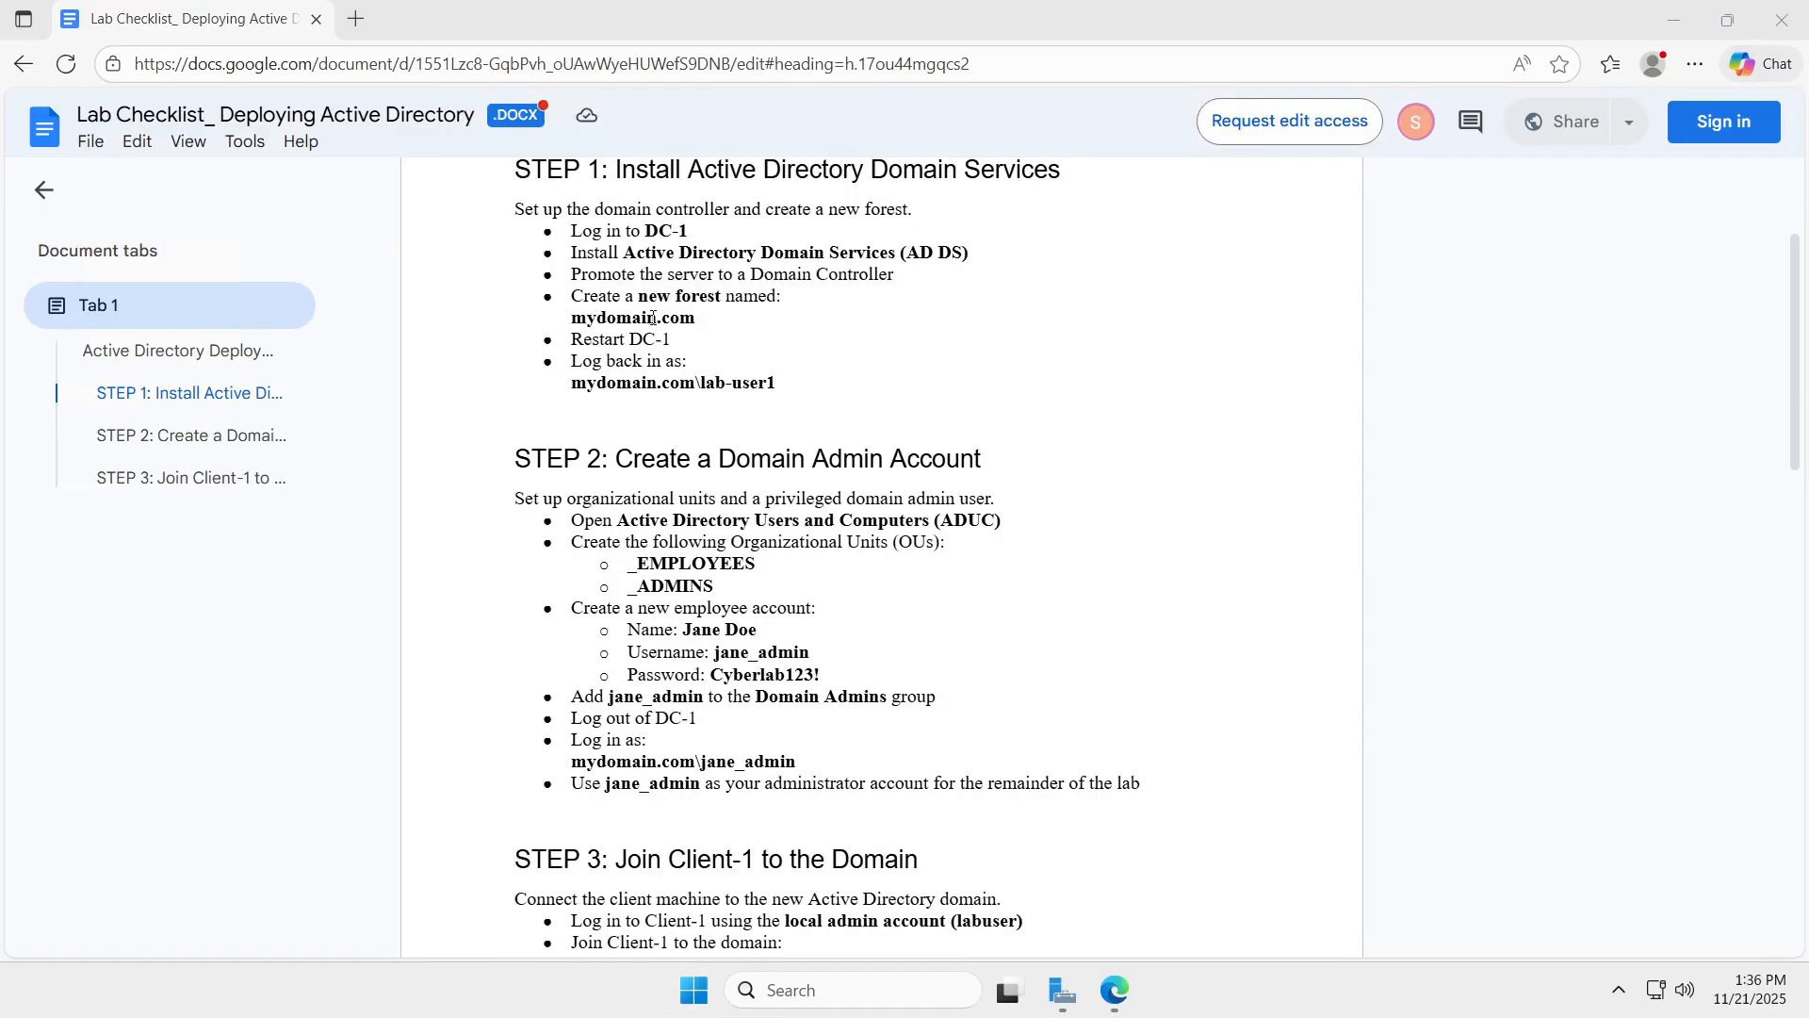
Create the _EMPLOYEES and _ADMINS organizational units under mydomain.com.
left_click_drag(667, 138, 1312, 191)
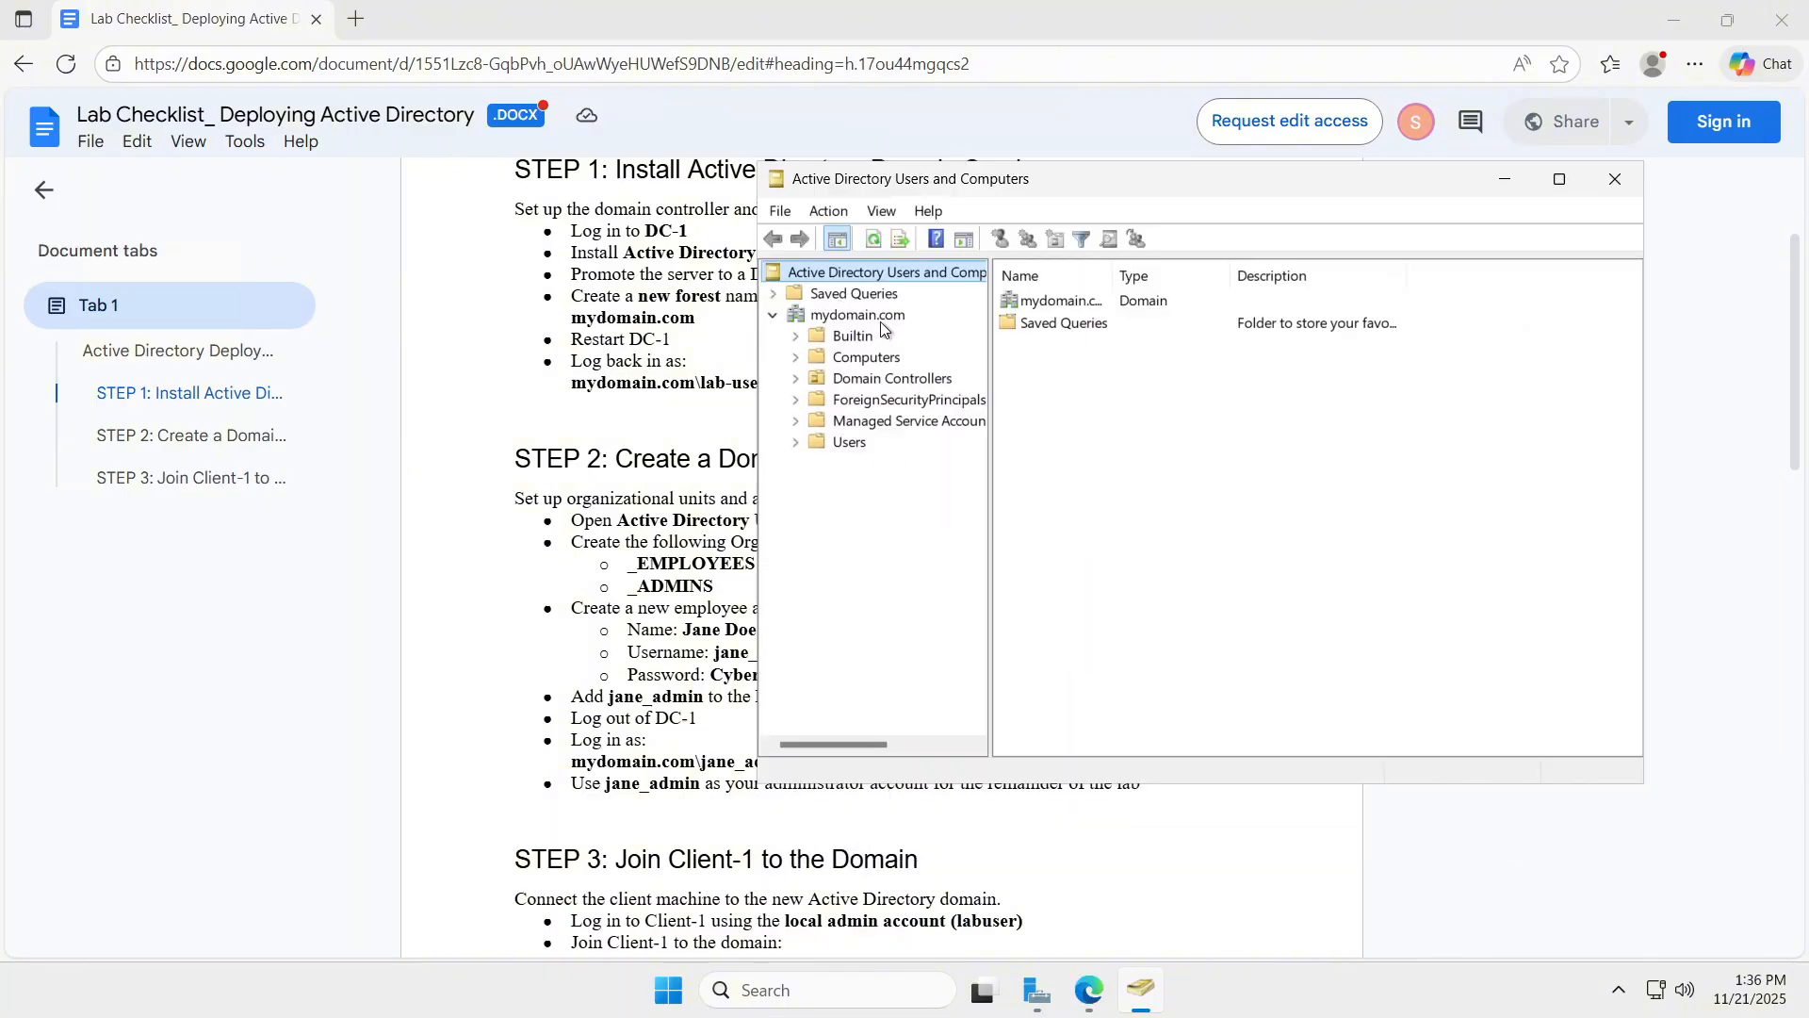
right_click(880, 321)
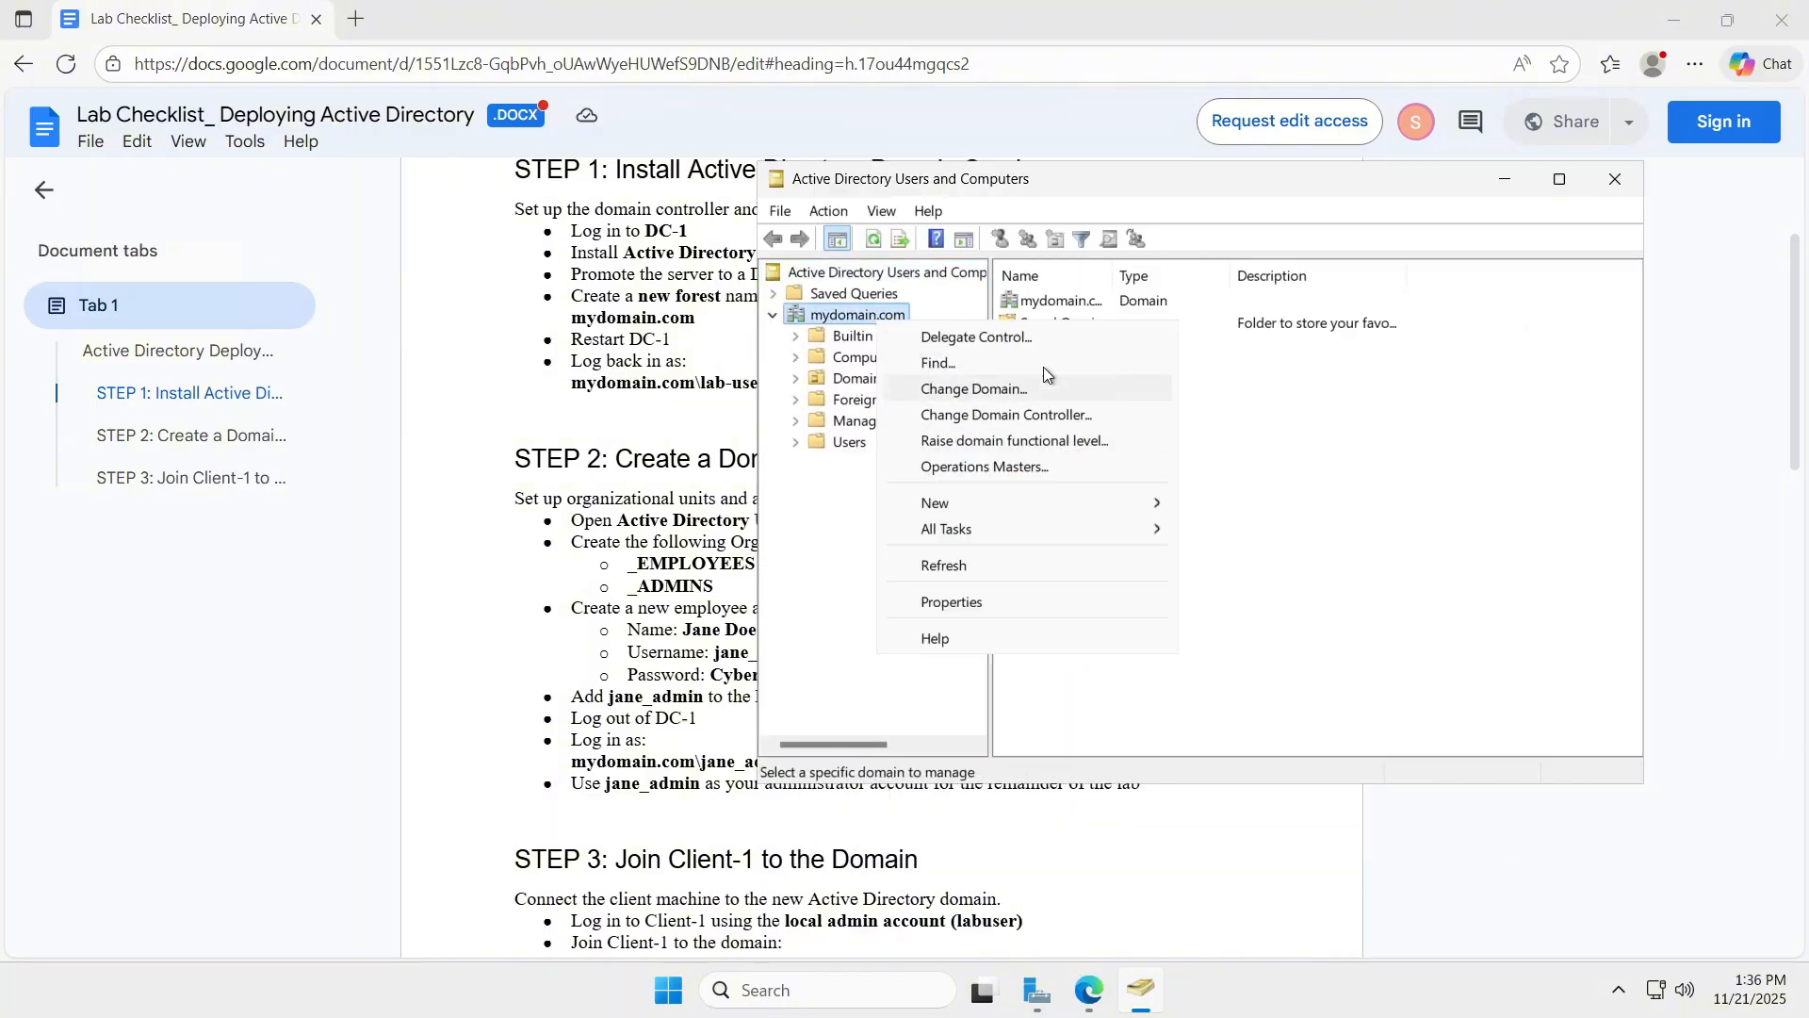
mouse_move(1037, 502)
left_click(1253, 684)
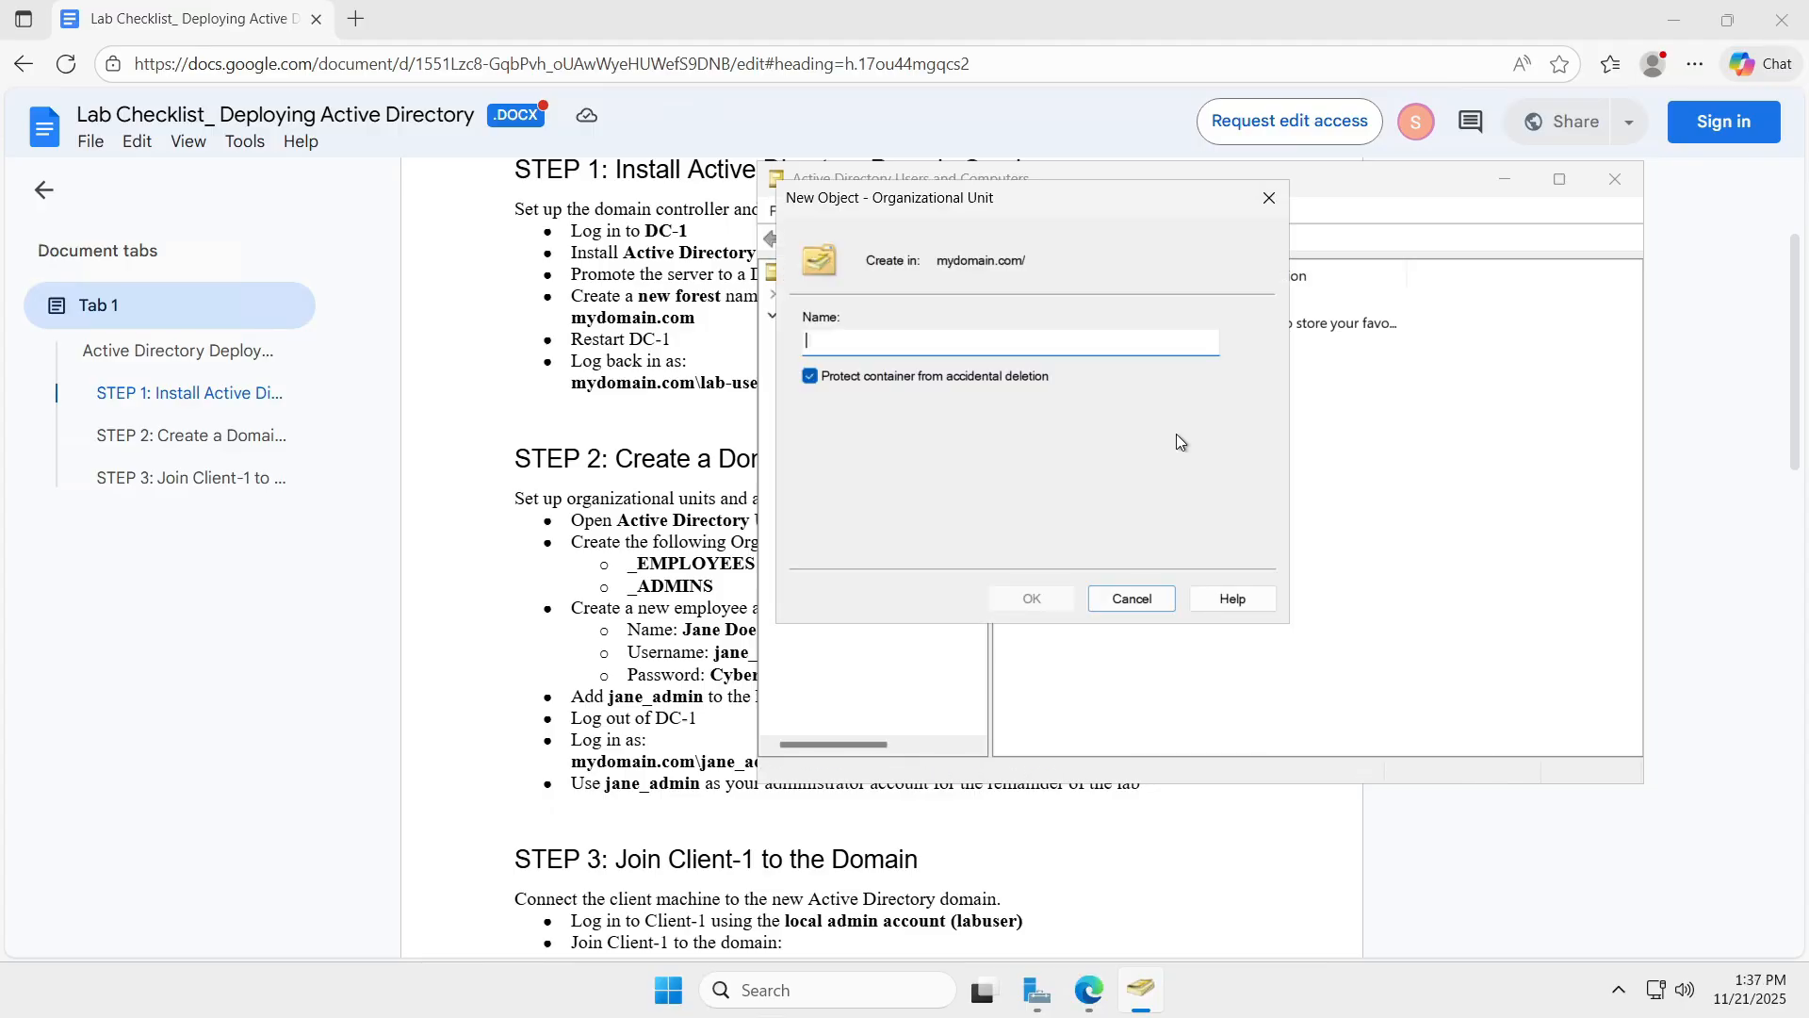
type("_EMPLOU")
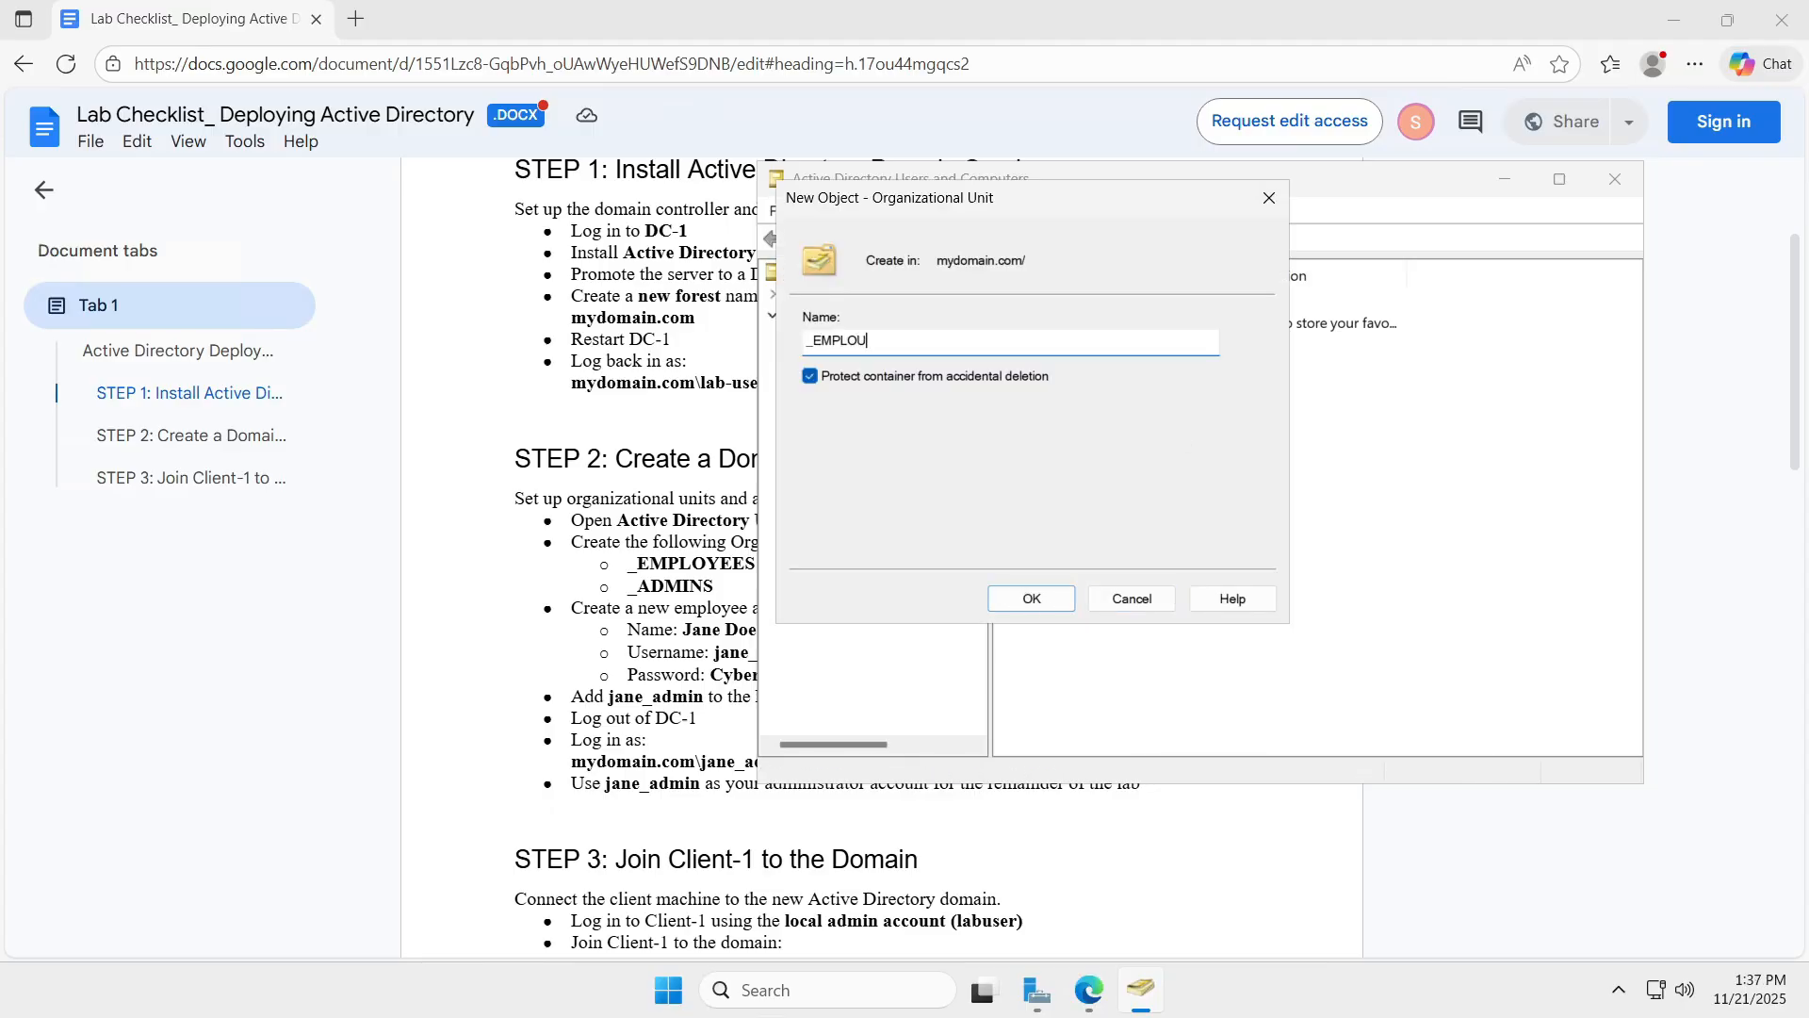
key("BackSpace")
type("YEES")
key("Return")
type("NS")
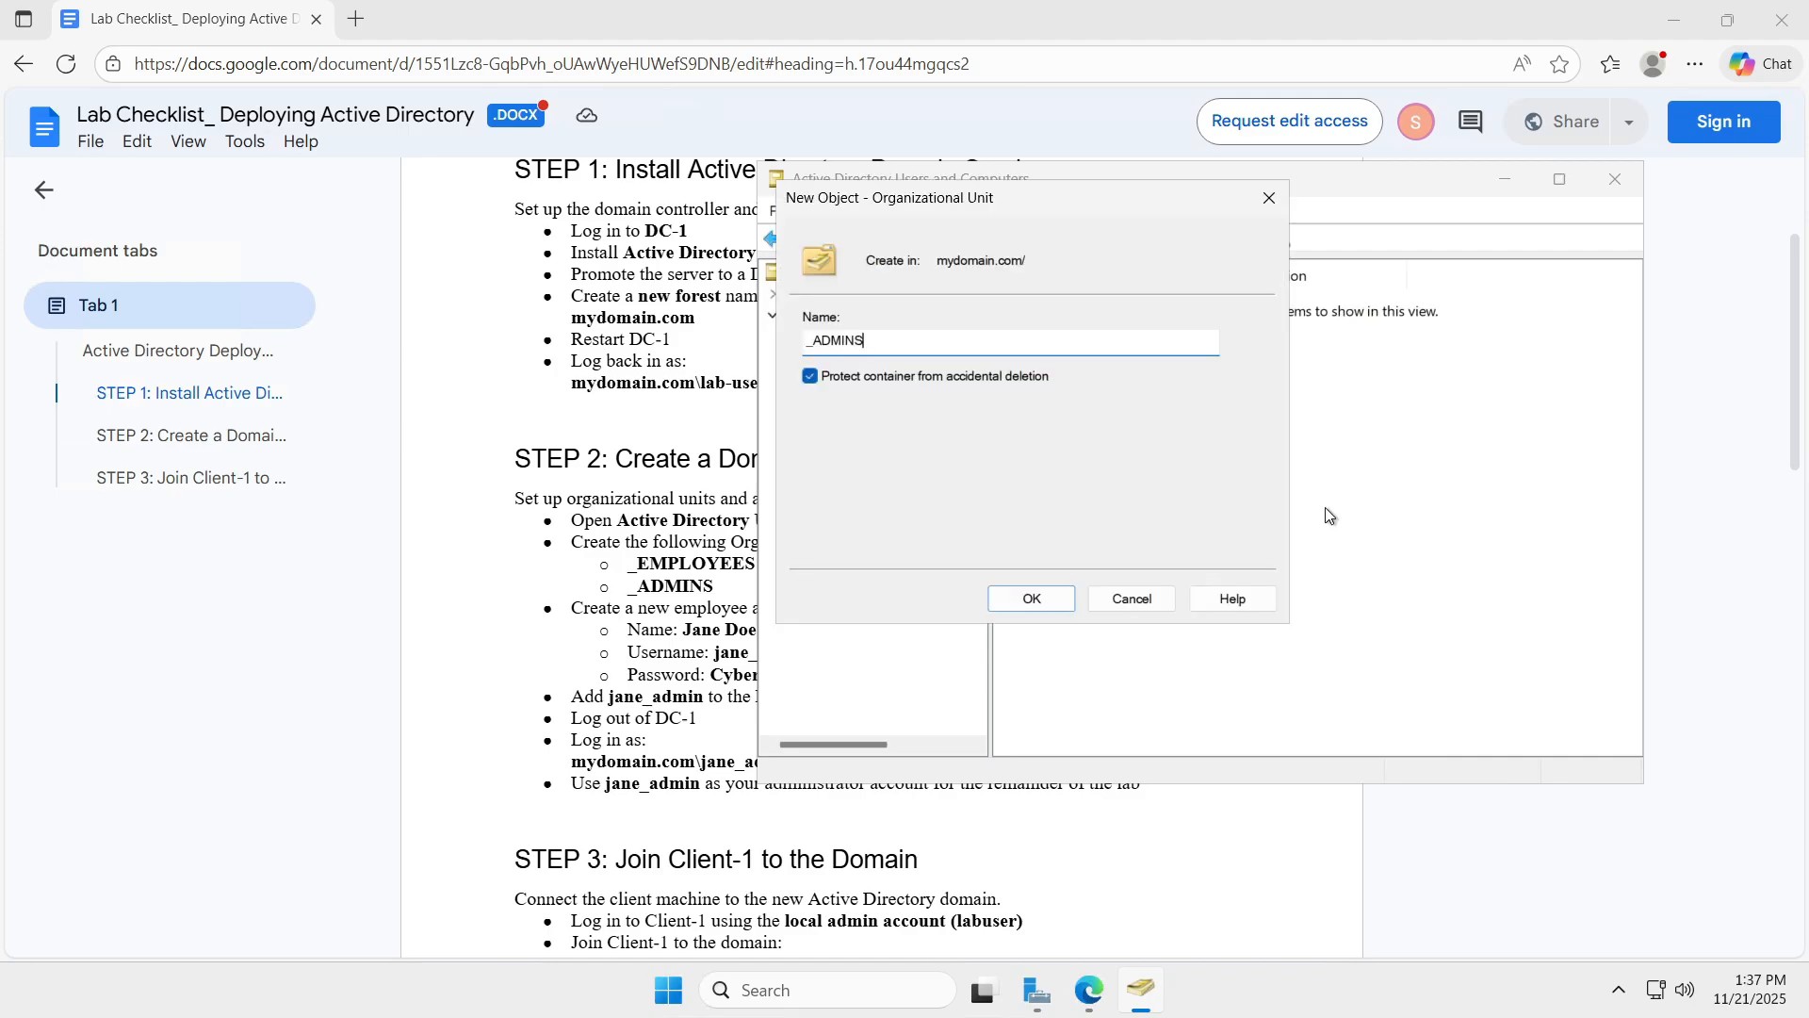
key("Return")
left_click_drag(1092, 188, 1065, 224)
Start a new mydomain.com user, entering the employee's first name, last name and admin logon name.
right_click(852, 334)
mouse_move(1031, 509)
left_click(1225, 740)
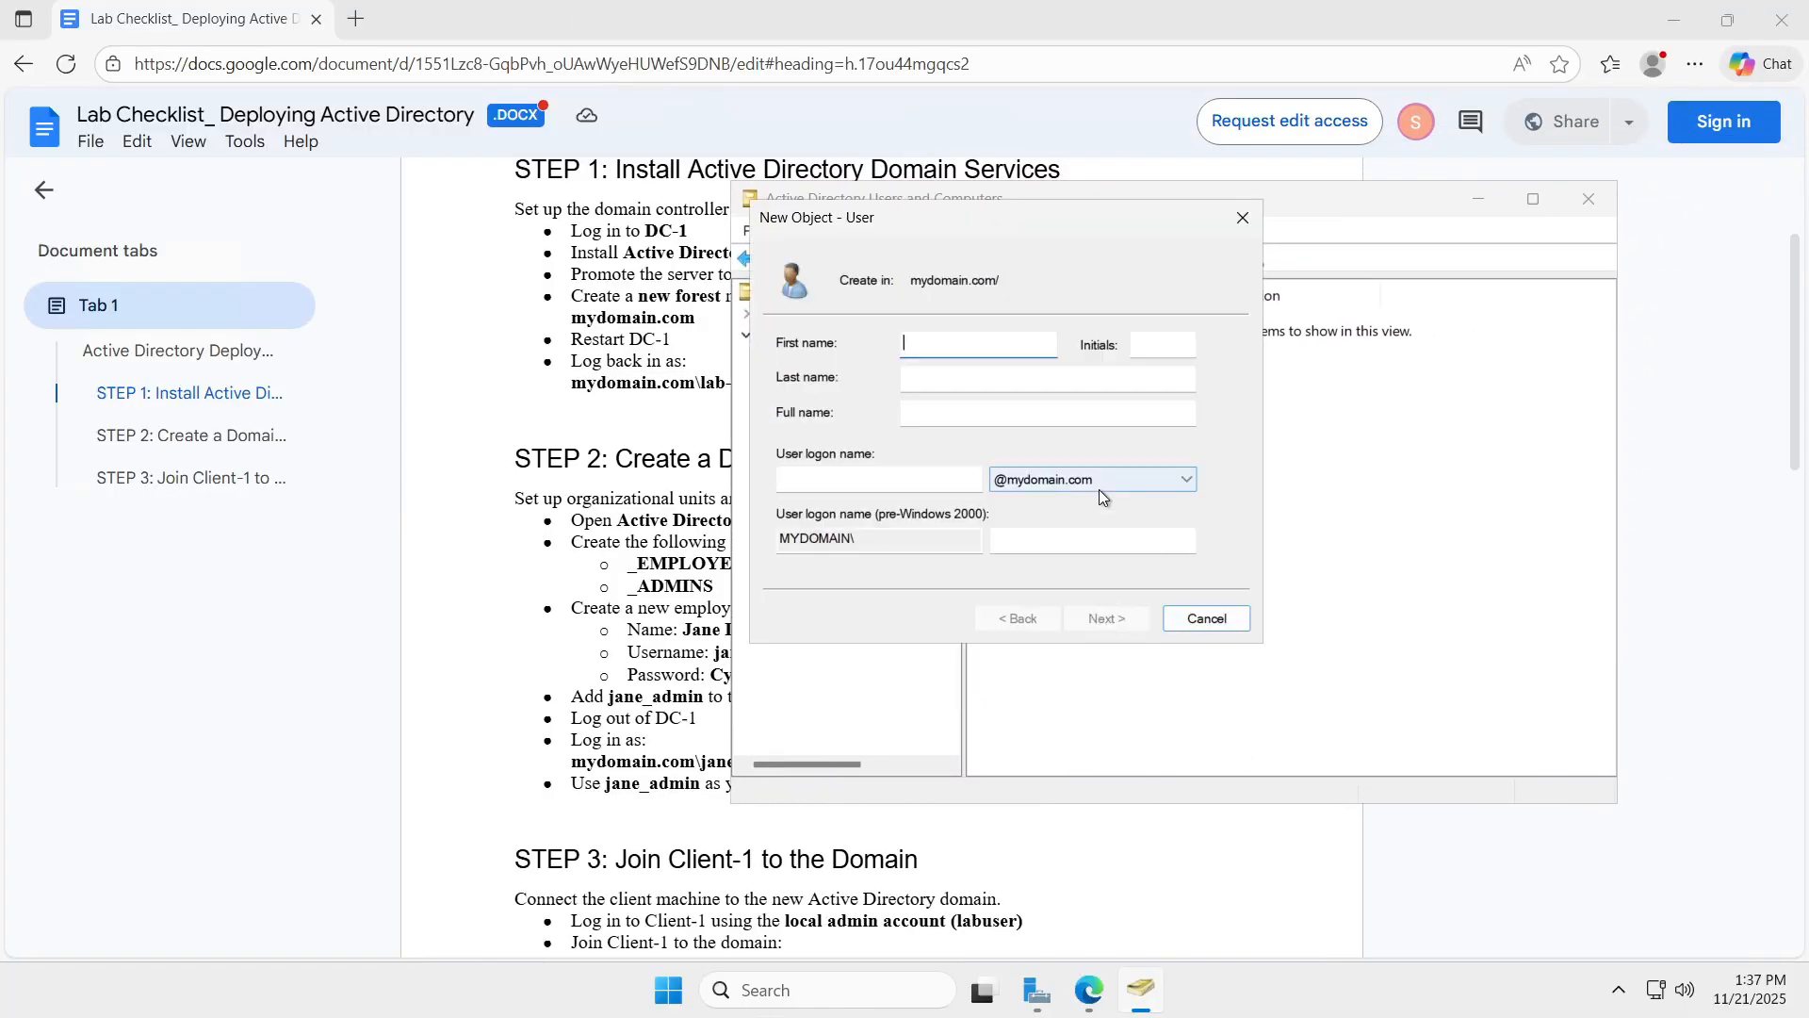
type("Jane")
key("Tab")
key("Tab")
type("Doe")
key("Tab")
key("Tab")
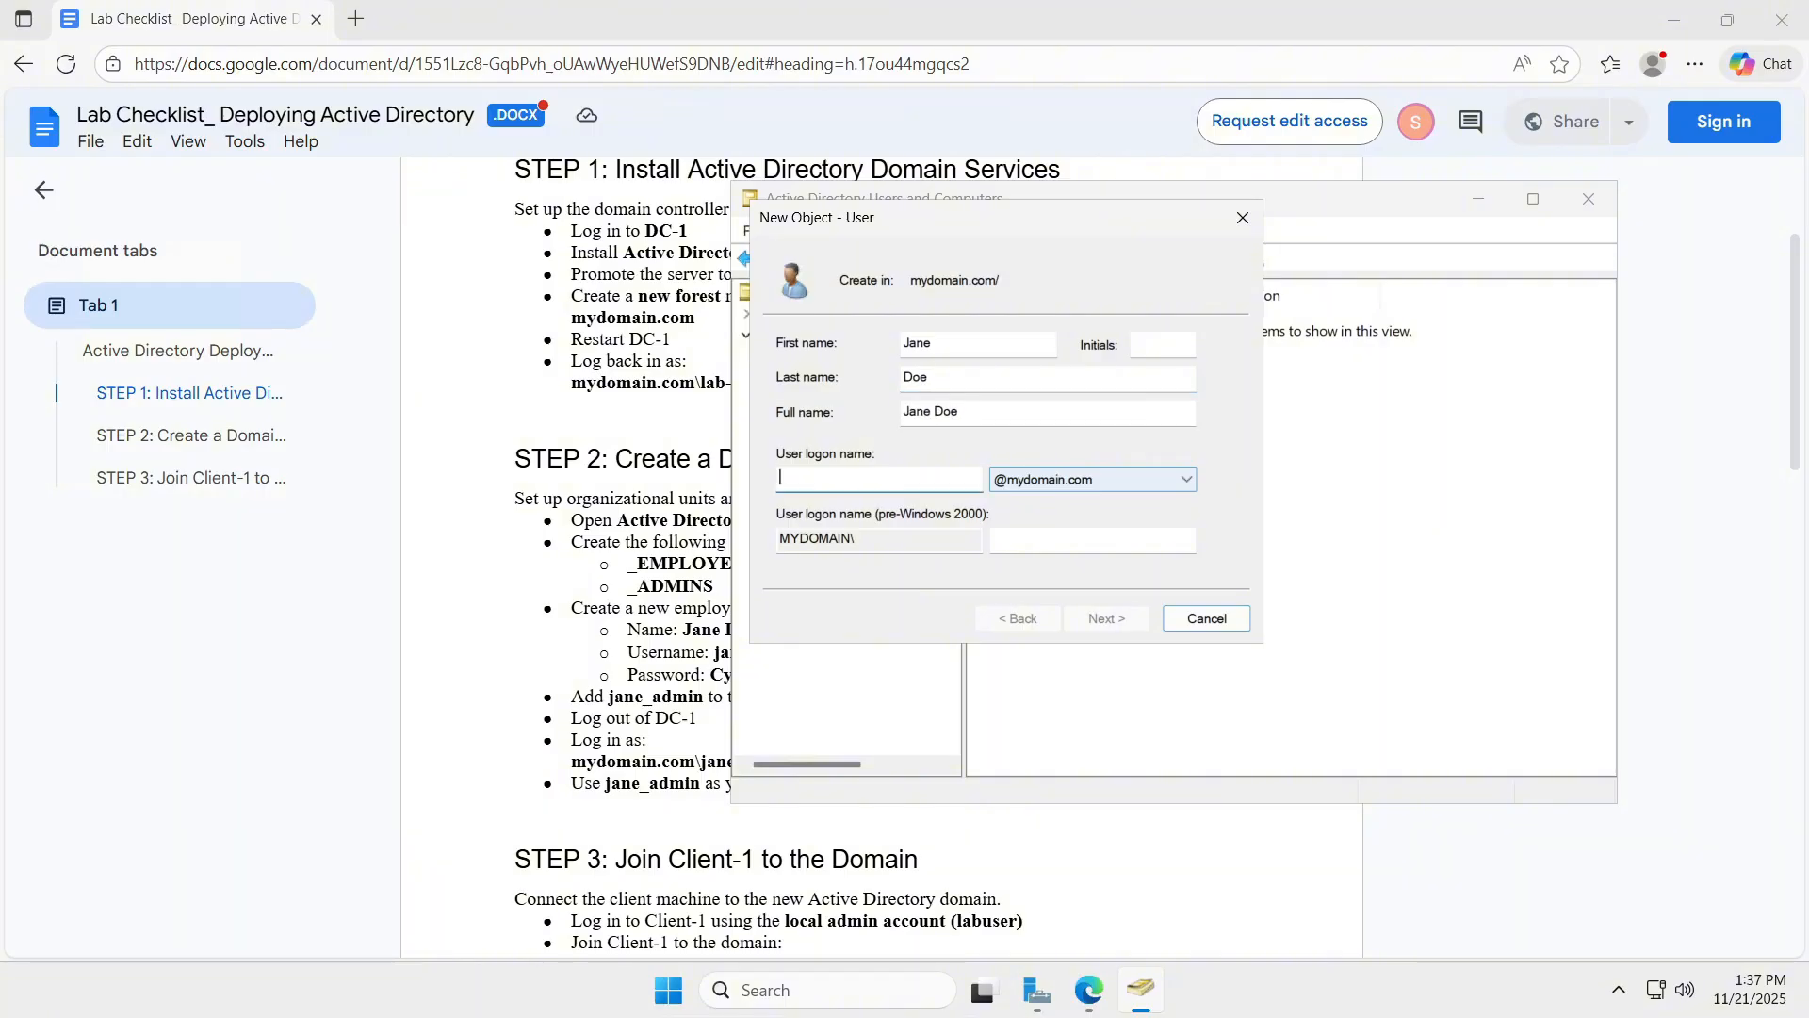
type("jane_admin")
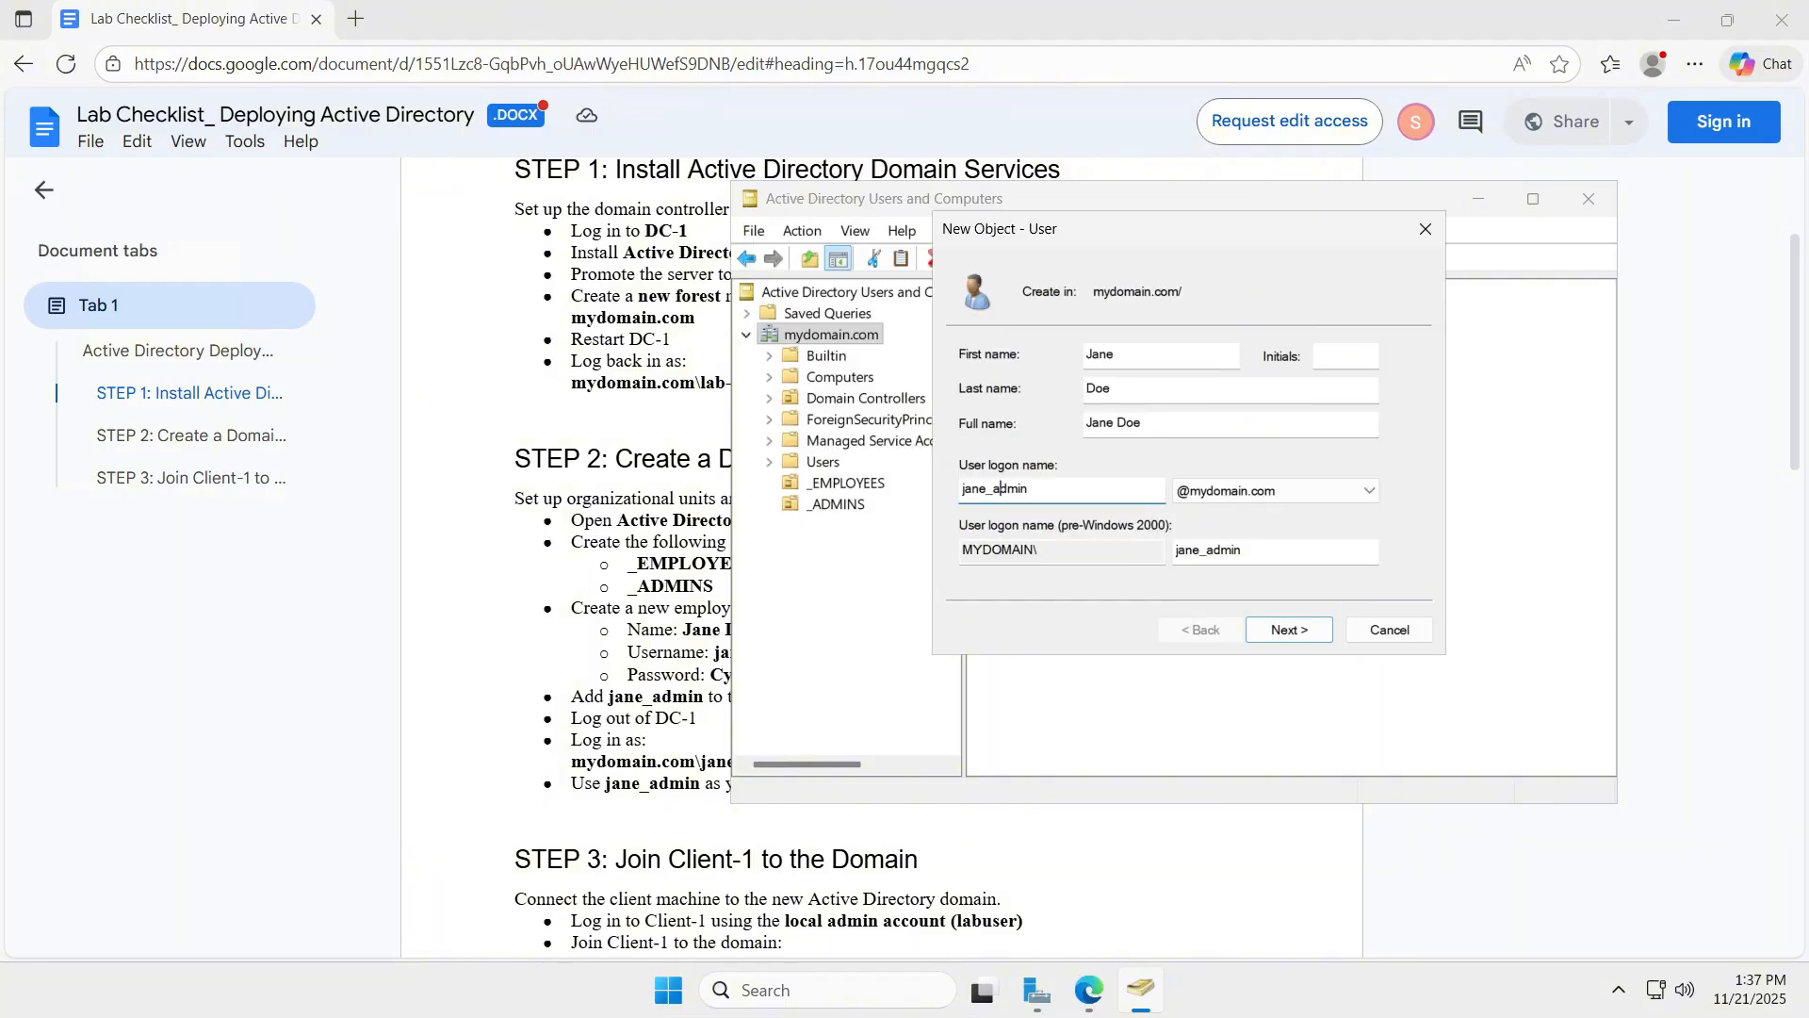
left_click(1314, 626)
Drop the next-logon password change, set Password never expires, enter the account password, and finish.
left_click(970, 432)
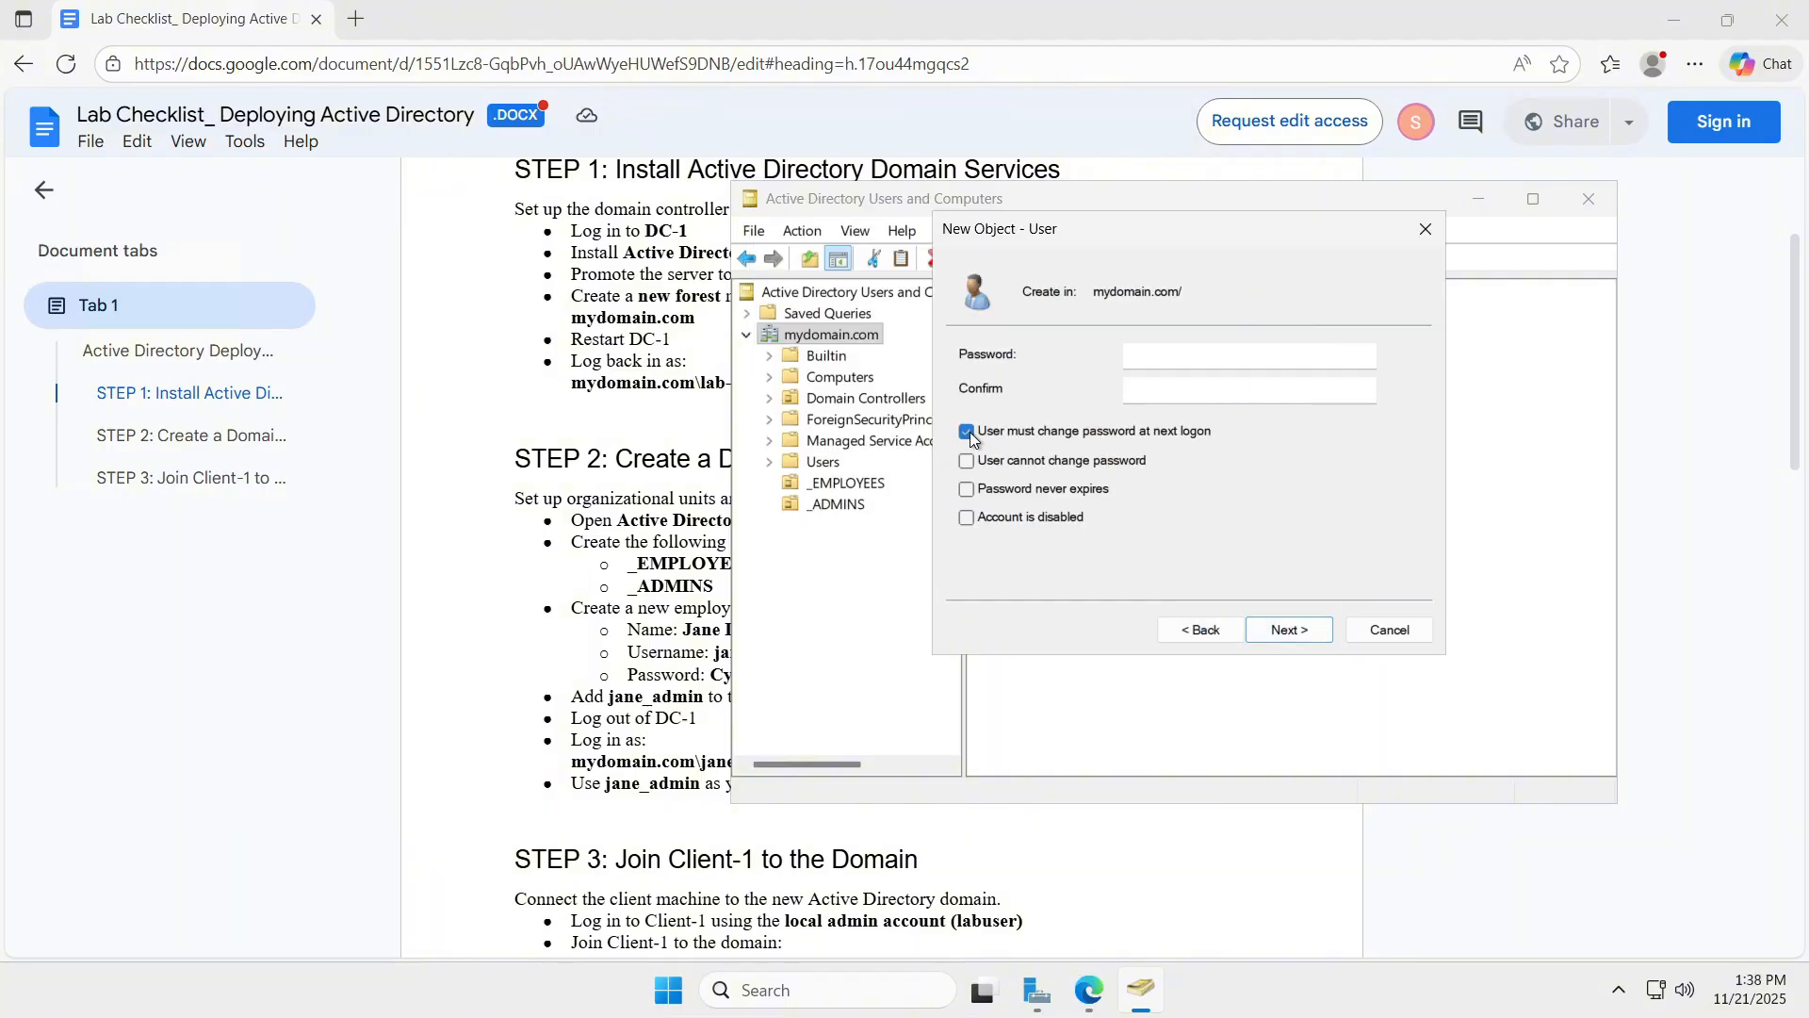
left_click(977, 491)
left_click(1189, 360)
type("Cyberlab1")
key("ctrl+a")
key("BackSpace")
type("Cyberlab123!")
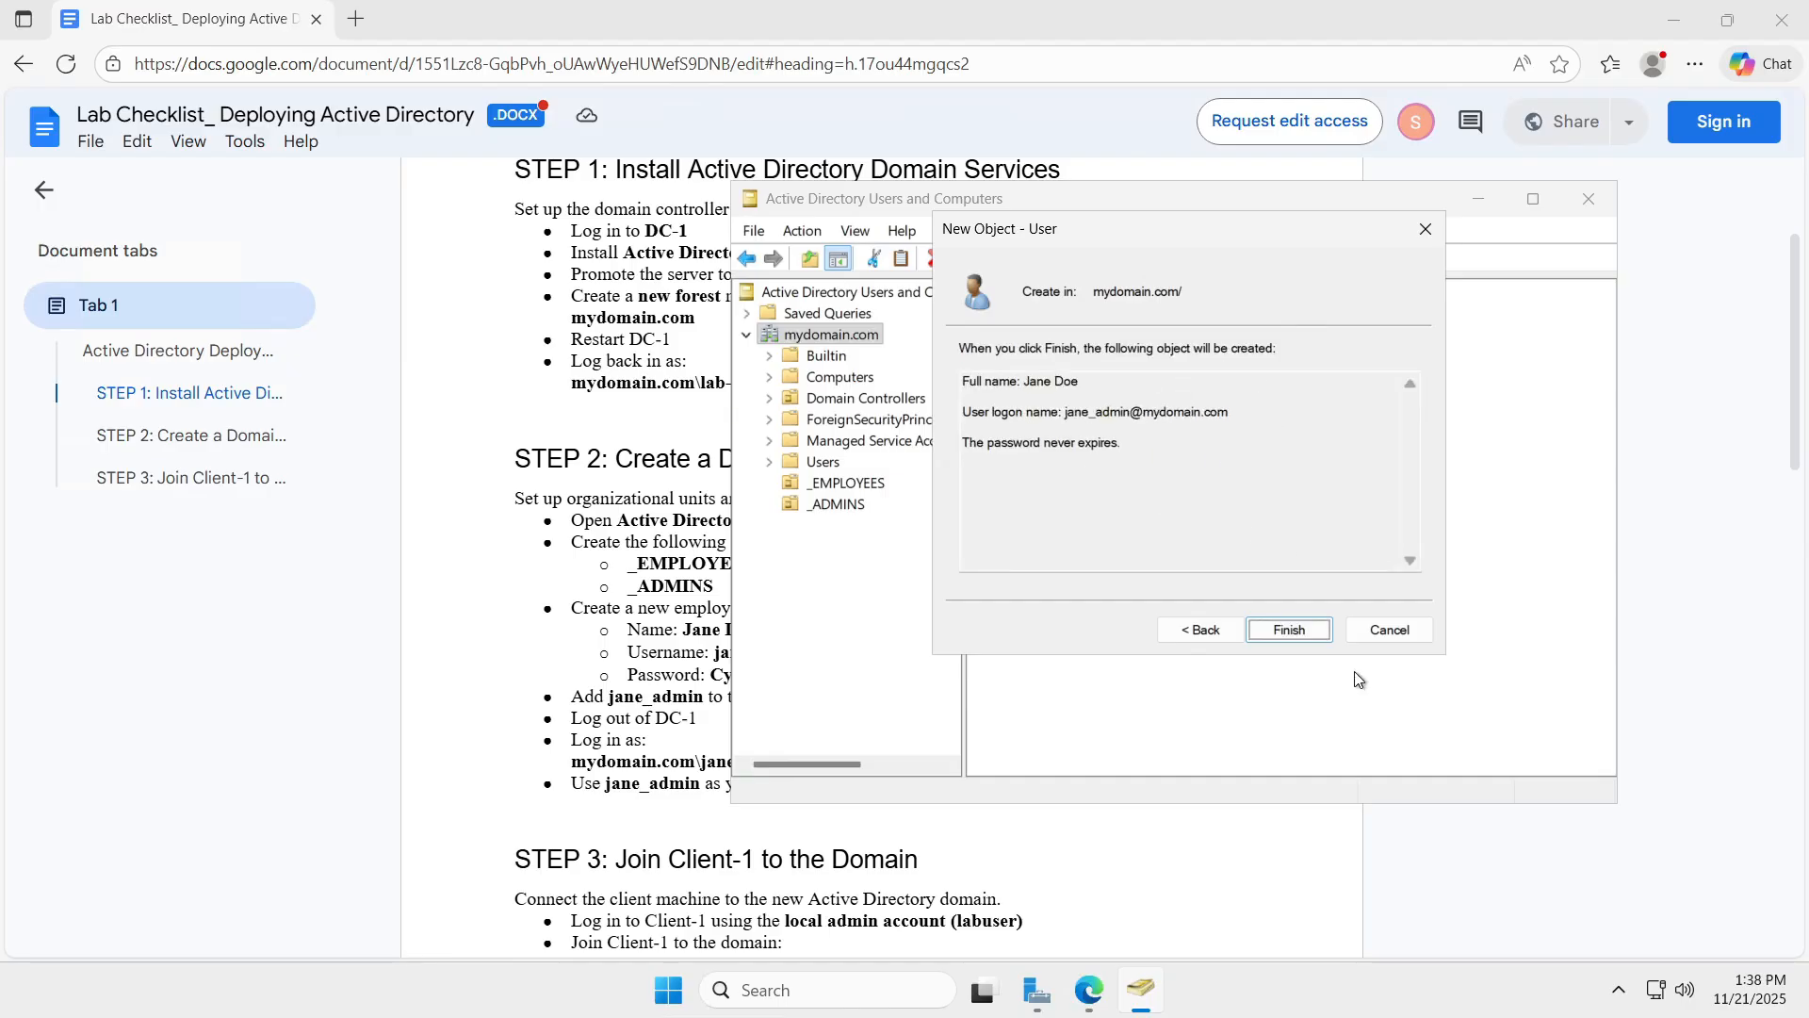
left_click(1328, 630)
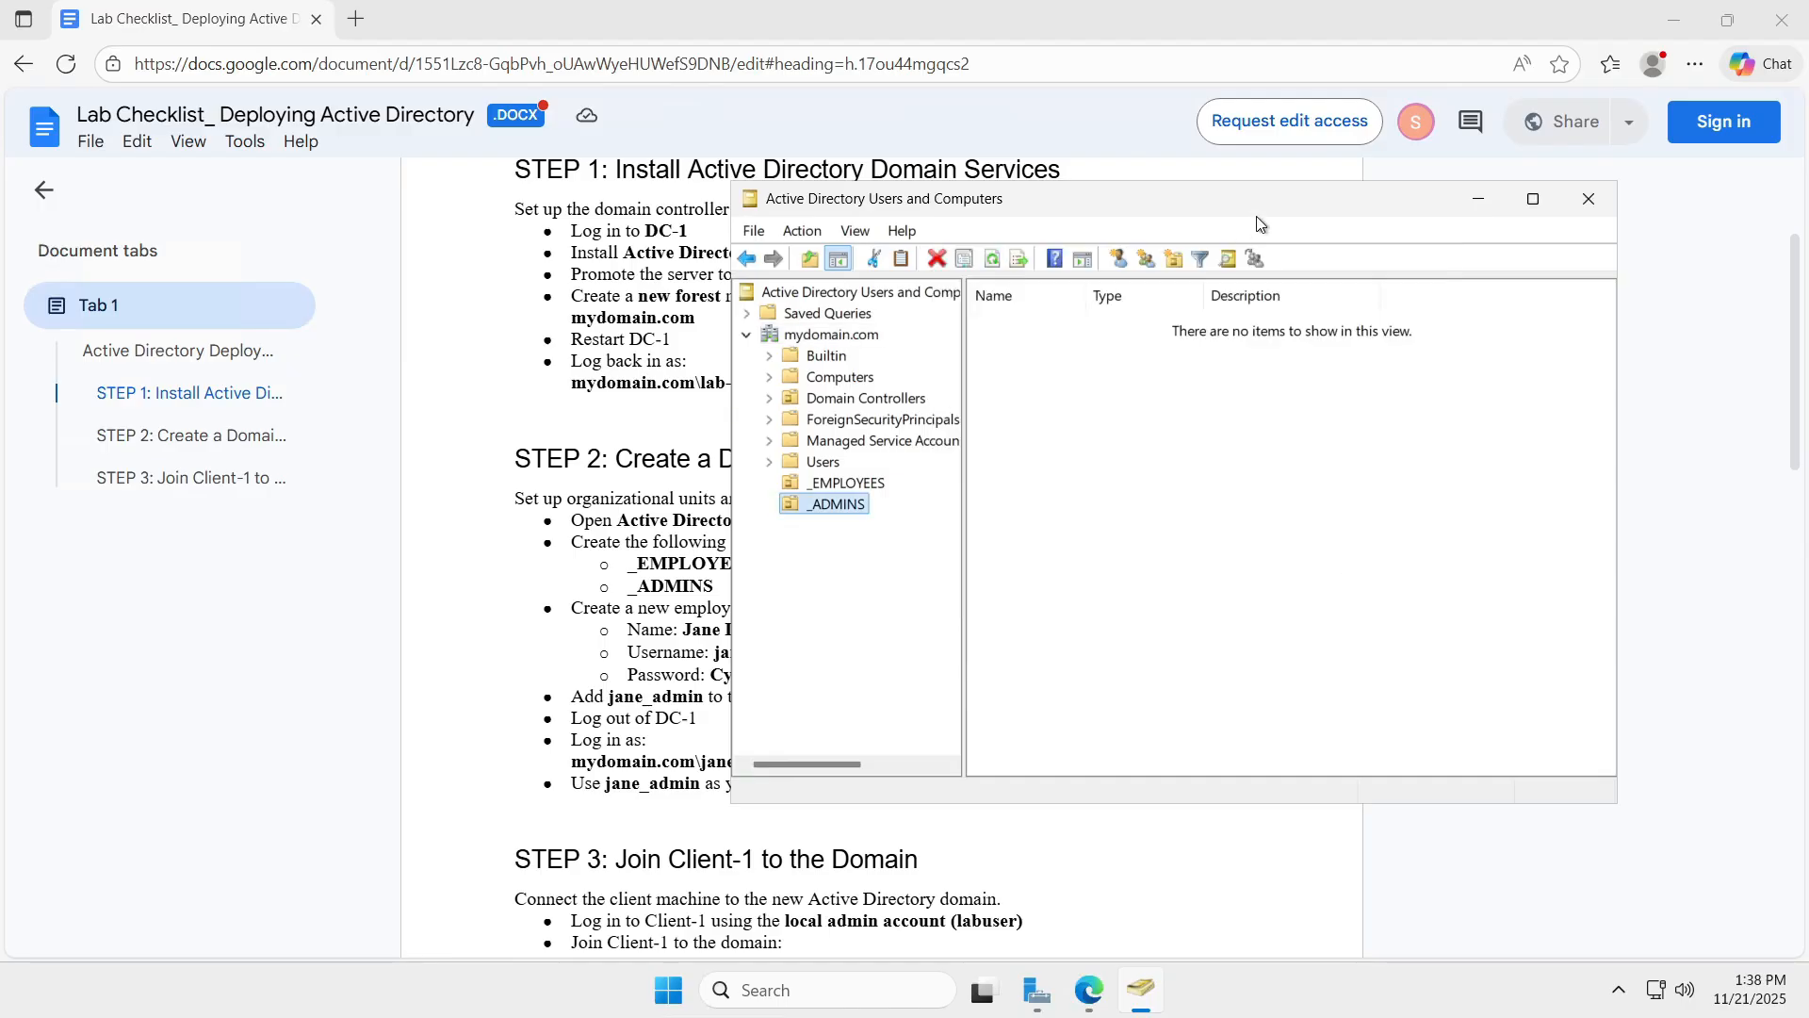
Refresh mydomain.com so the new employee account appears, then select it.
left_click_drag(1262, 200, 1395, 175)
right_click(977, 316)
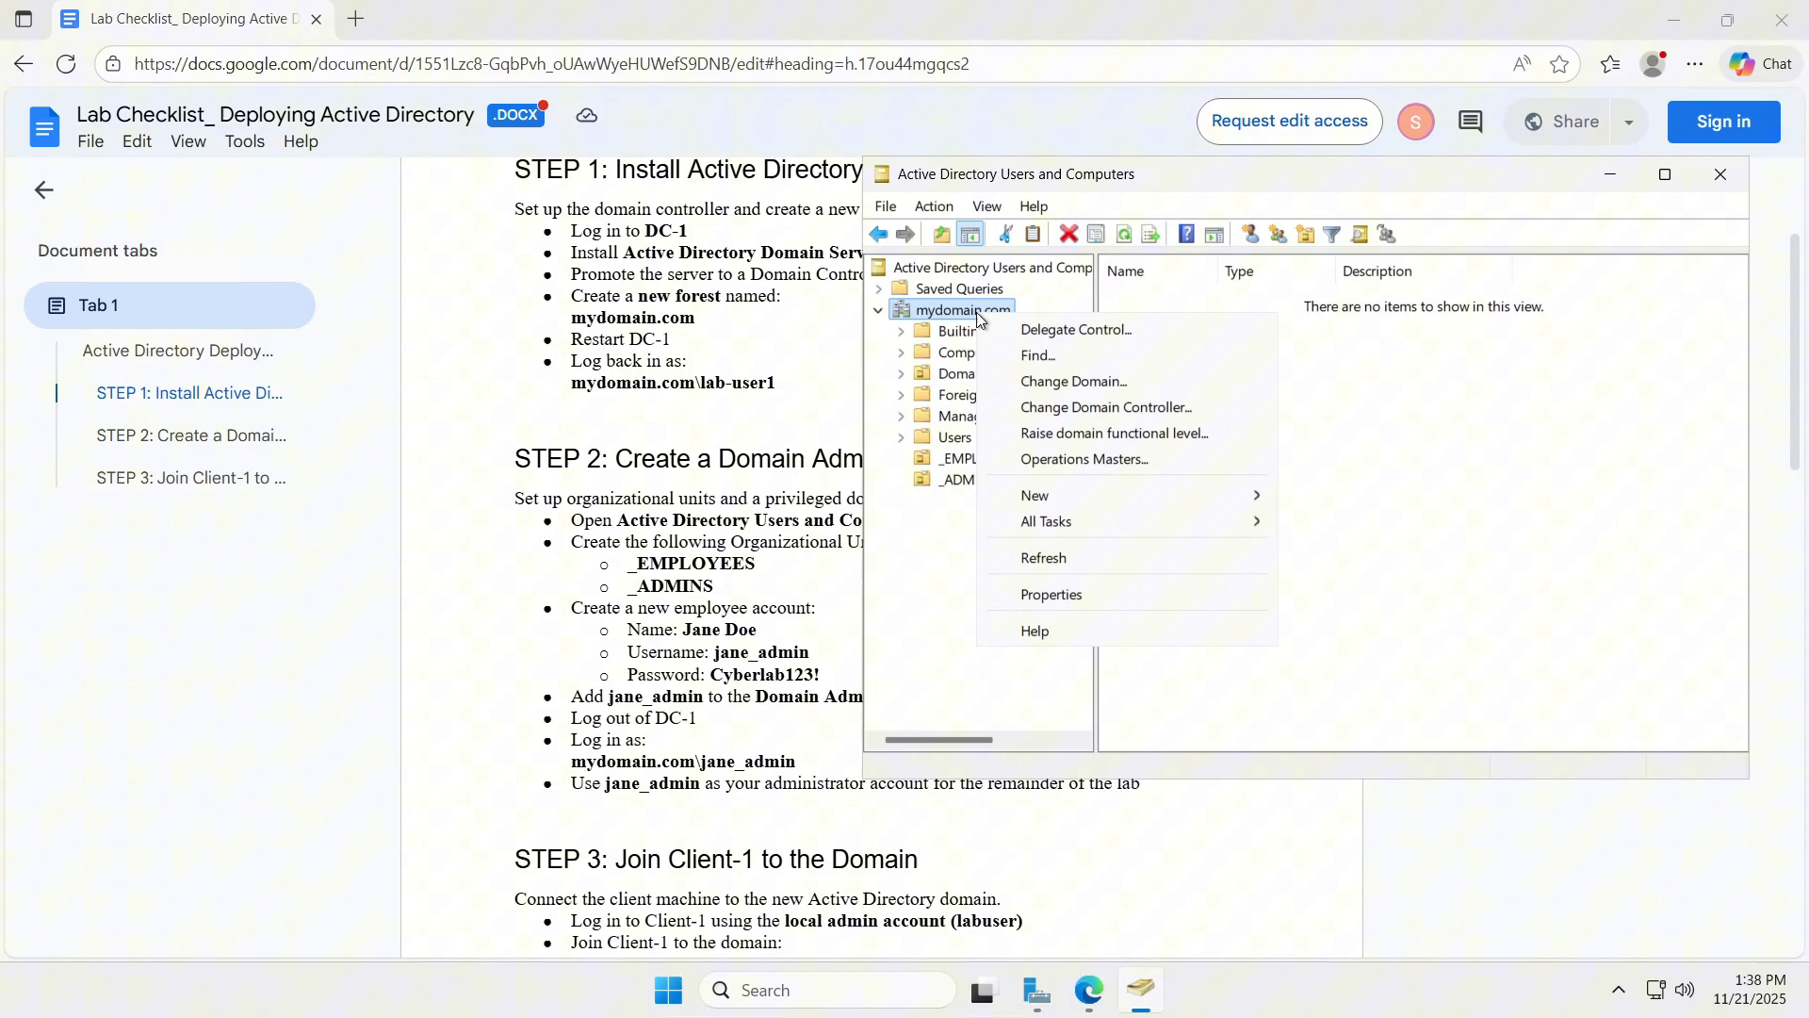
left_click(1044, 557)
left_click(1169, 432)
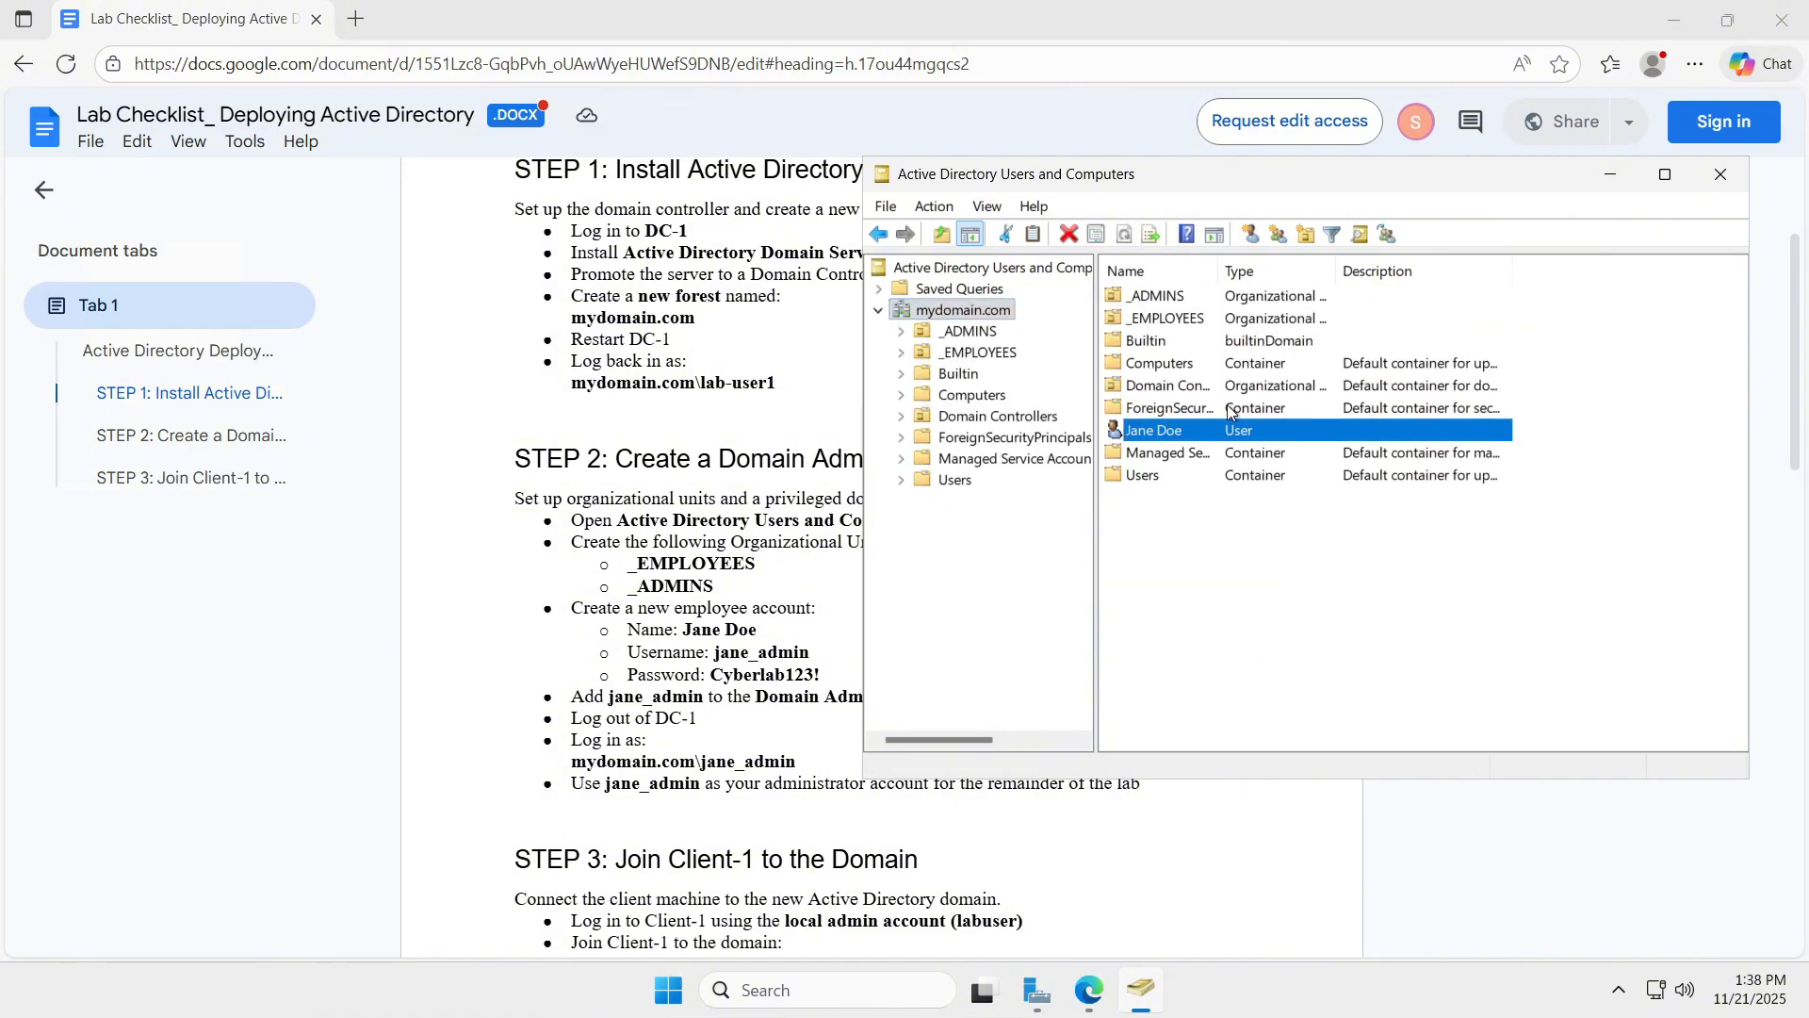
Add the new employee account to the Domain Admins group in its Member Of properties.
right_click(1177, 432)
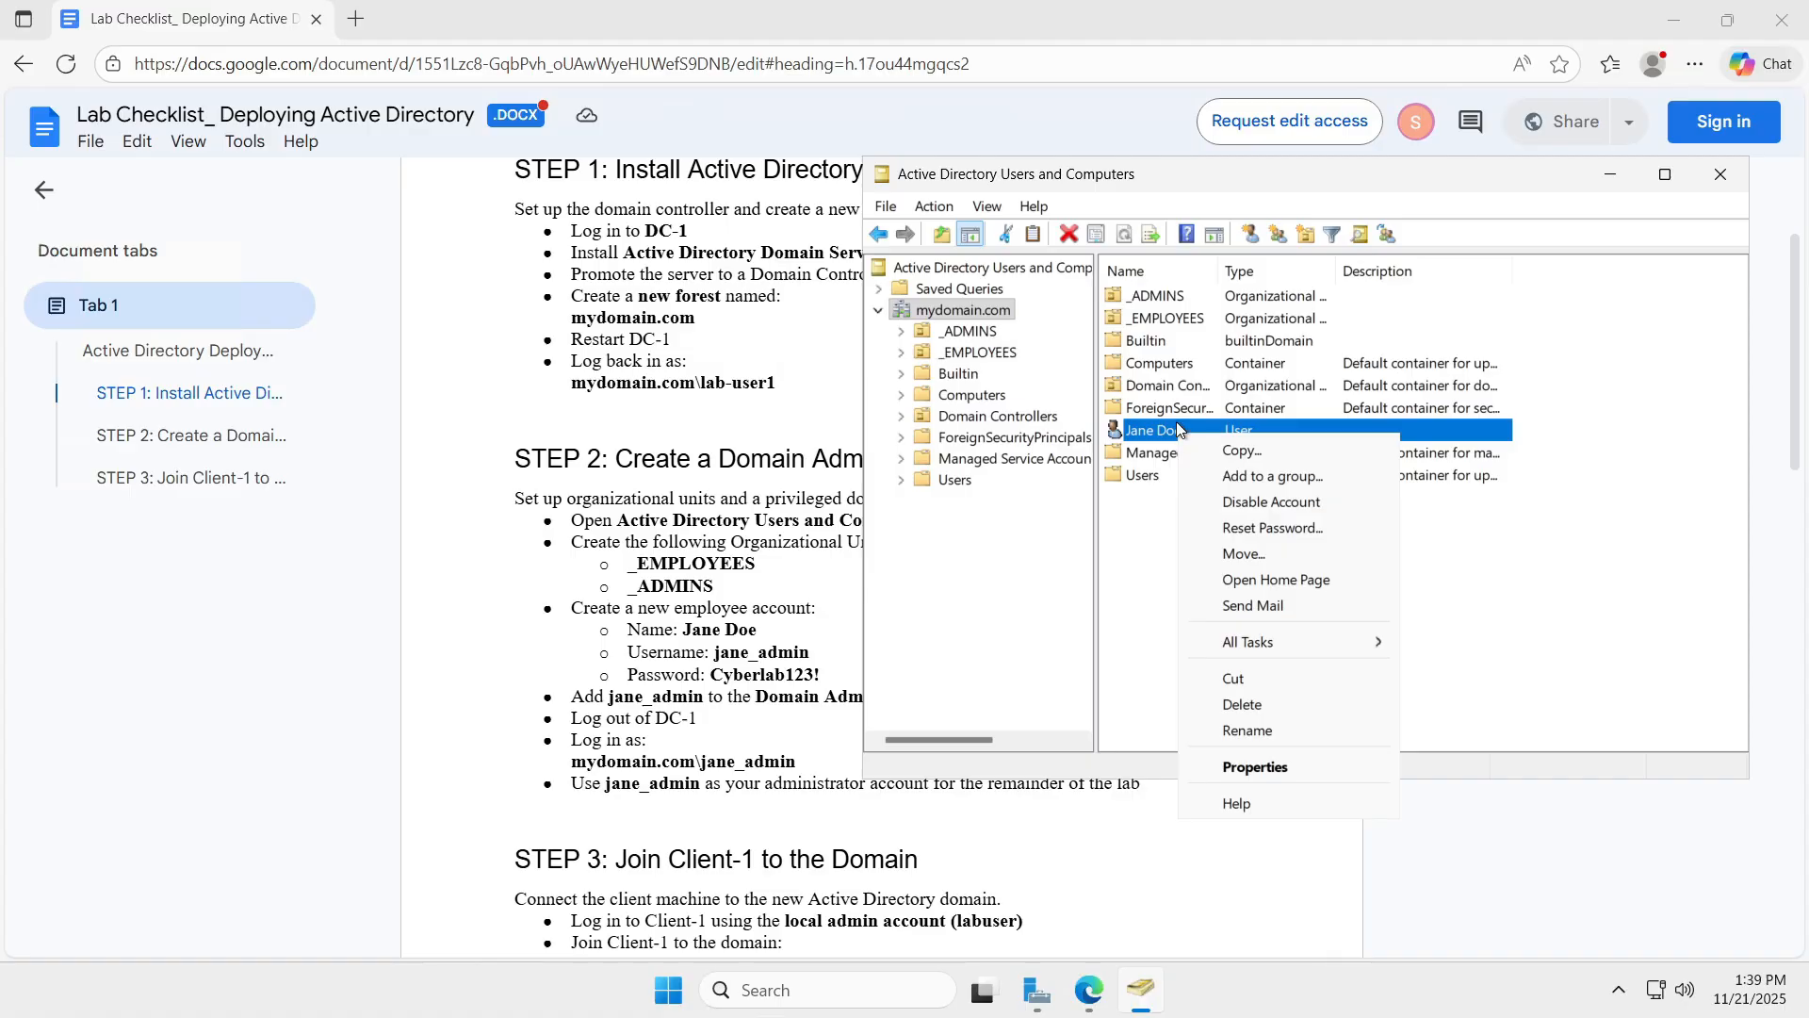
left_click(1263, 766)
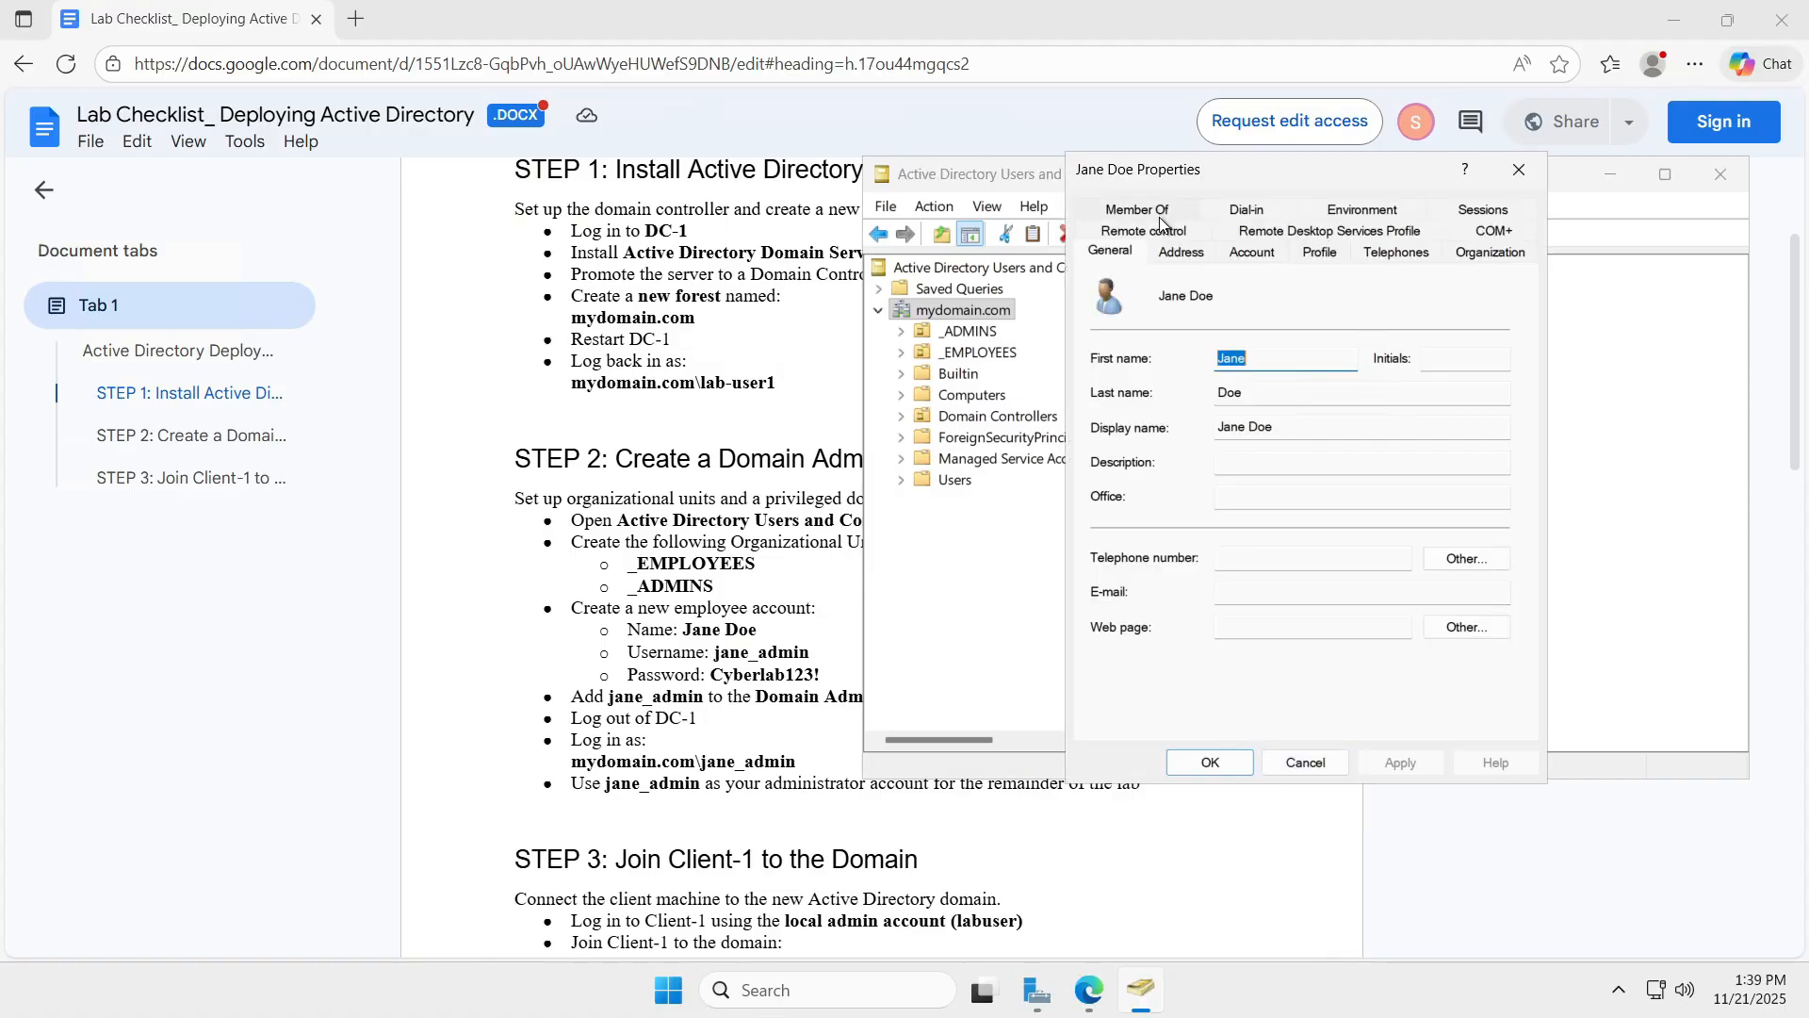
left_click(1162, 208)
left_click(1135, 536)
type("Domain adins")
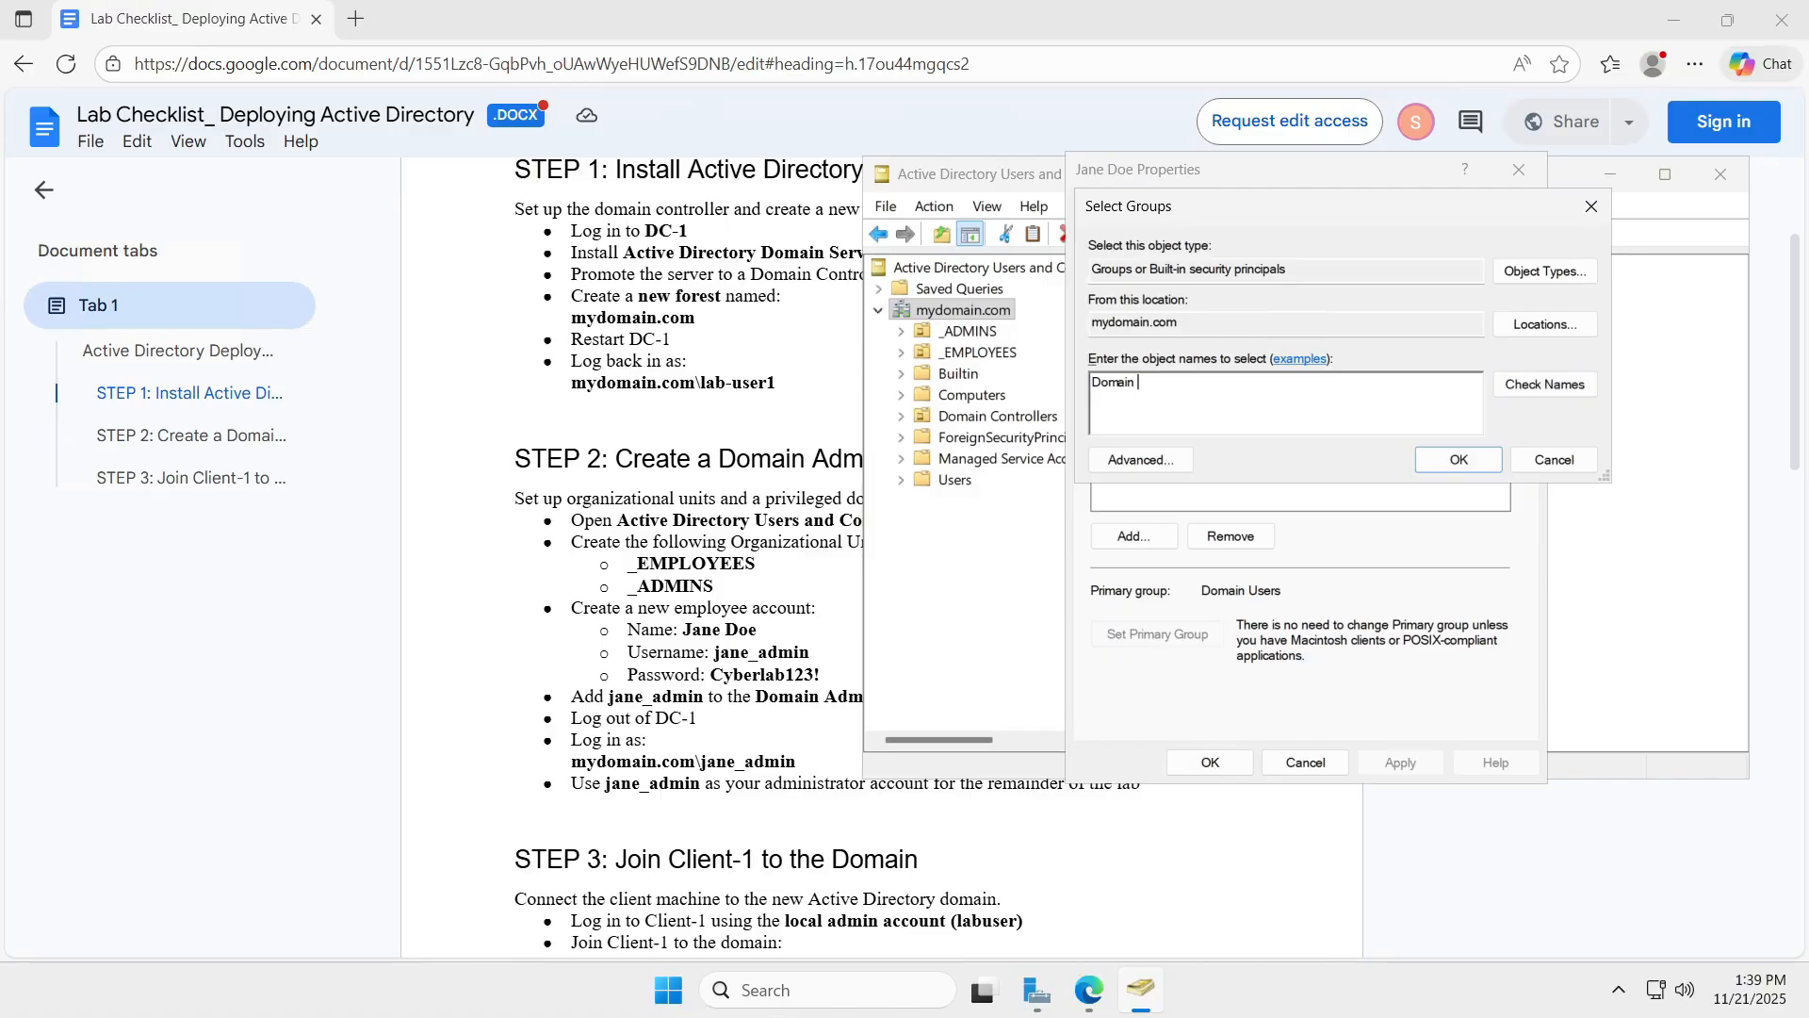
key("BackSpace")
key("BackSpace")
key("BackSpace")
type("mins")
key("Return")
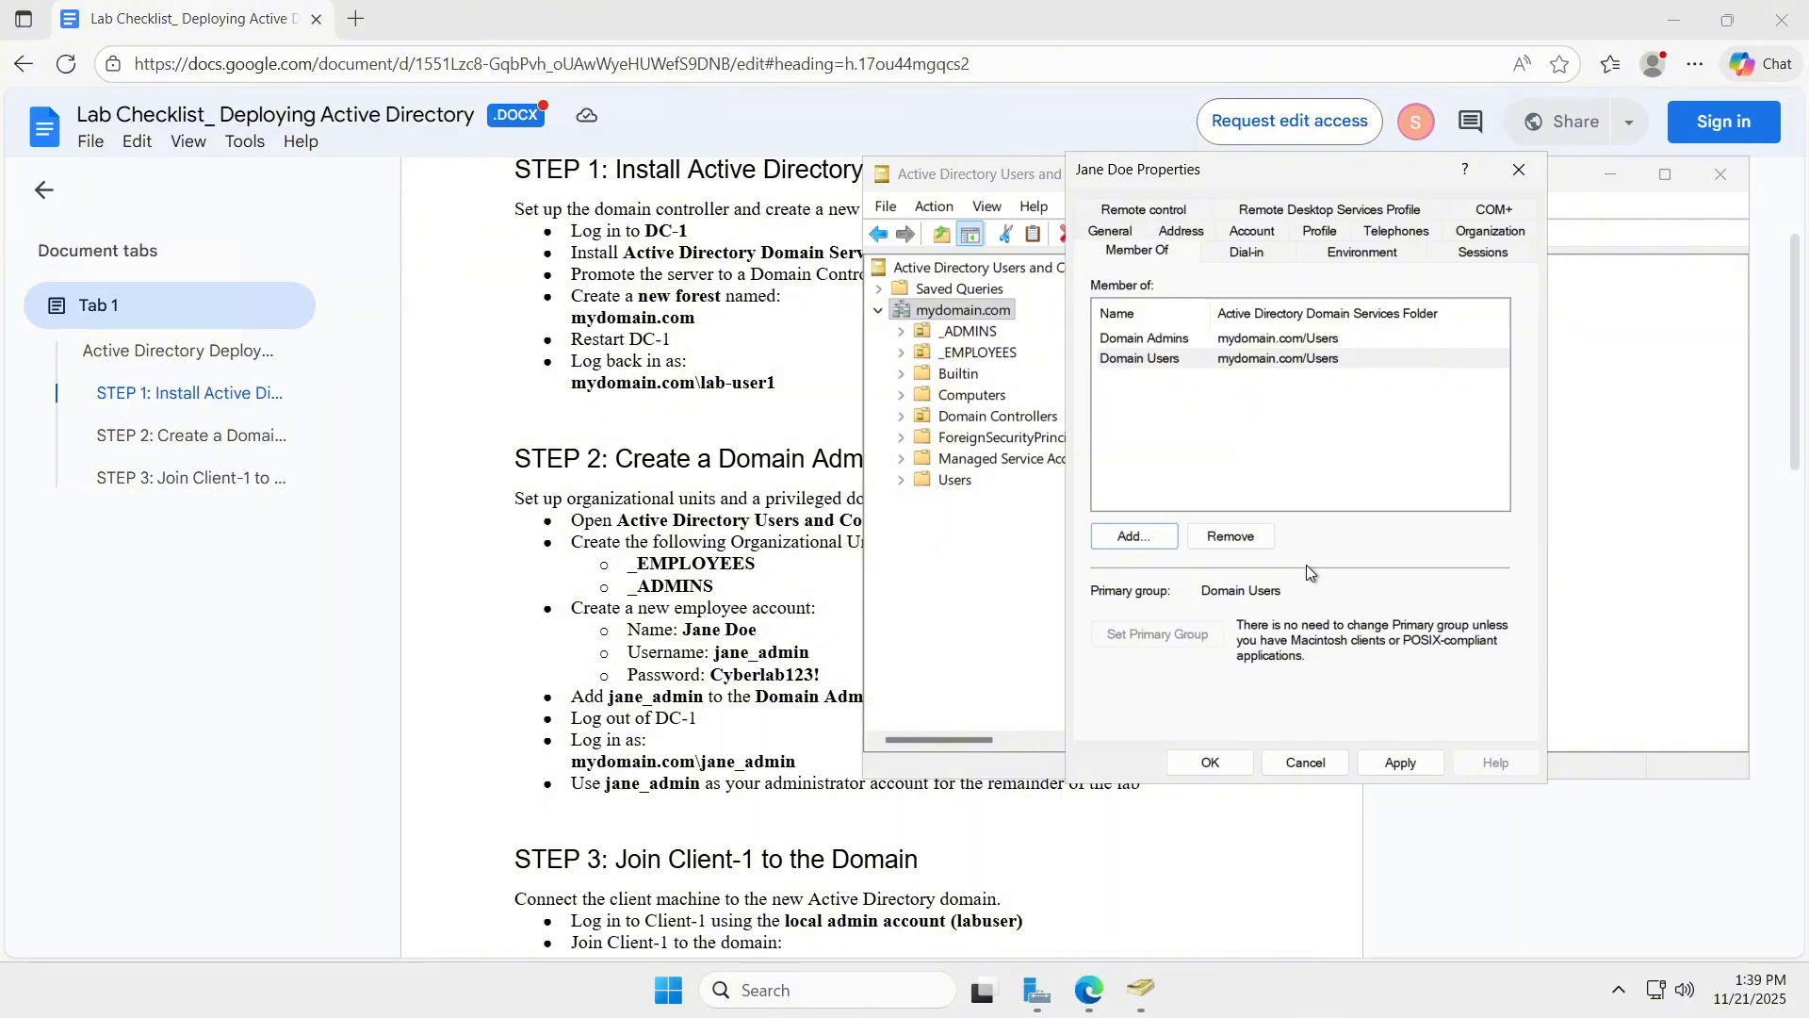
left_click(1401, 761)
key("Return")
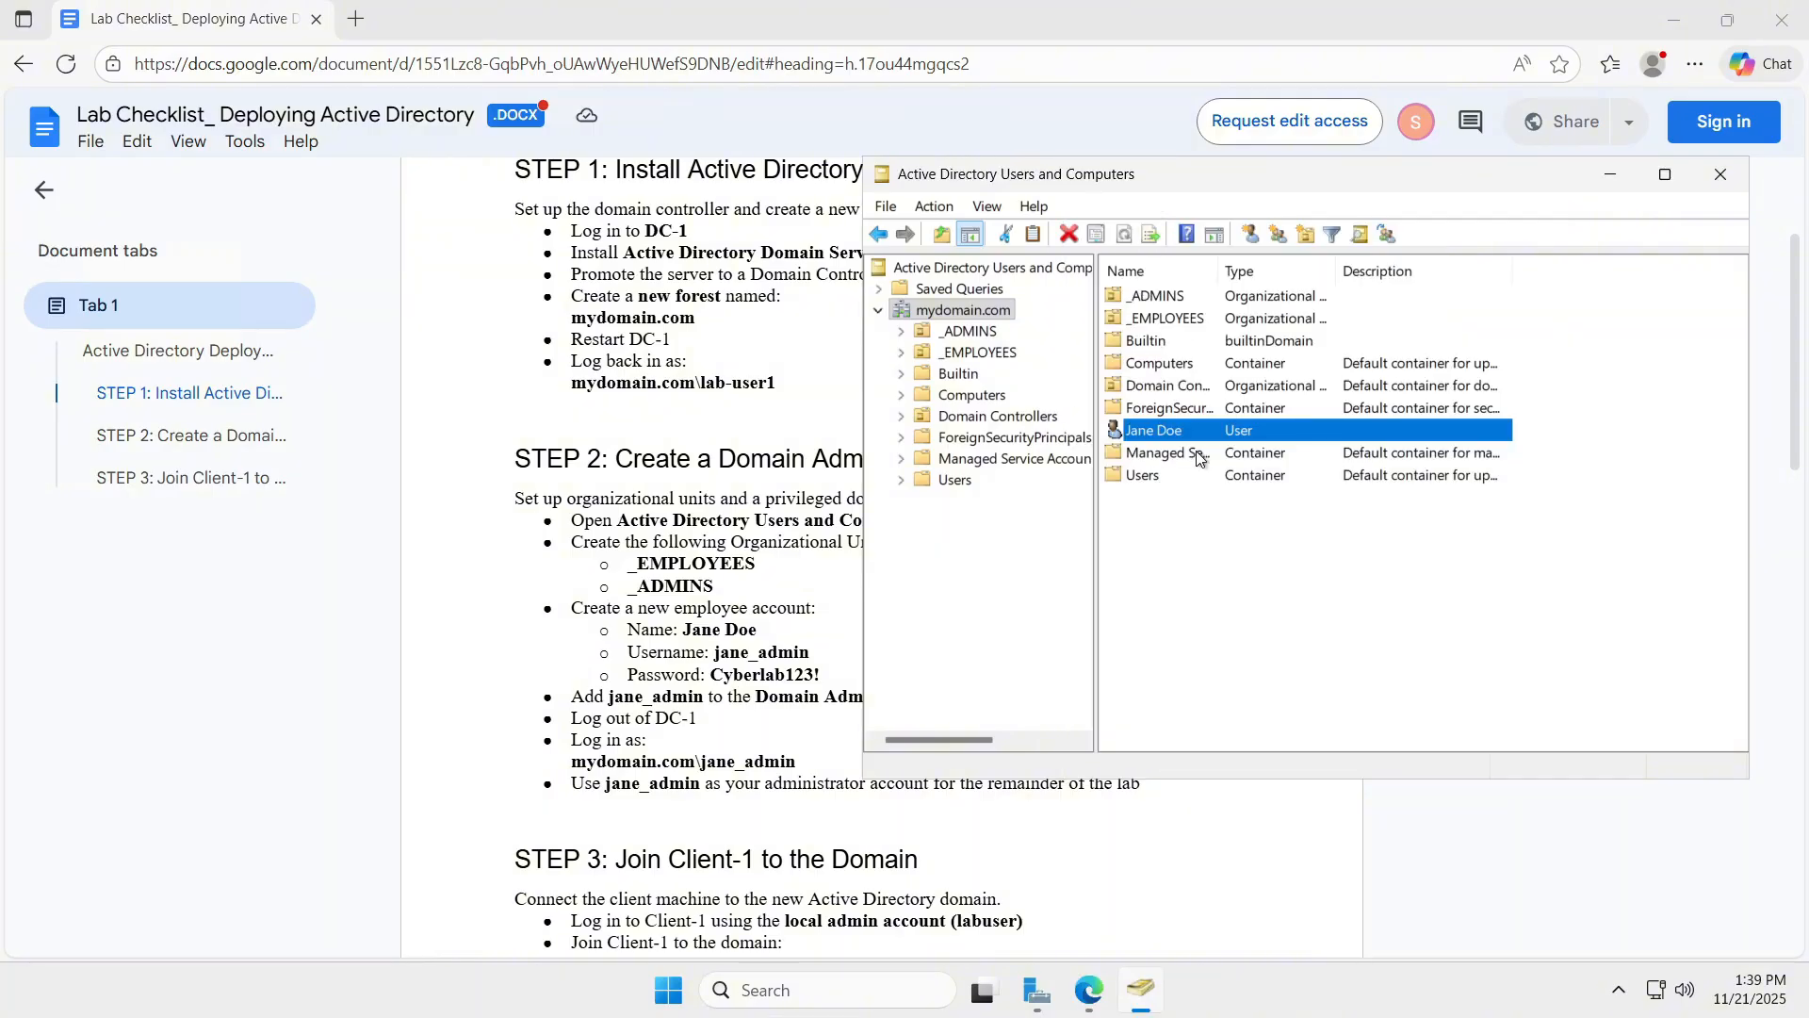
Select the _ADMINS OU and the user account, then minimize ADUC and the checklist browser.
scroll(641, 518, "down", 1)
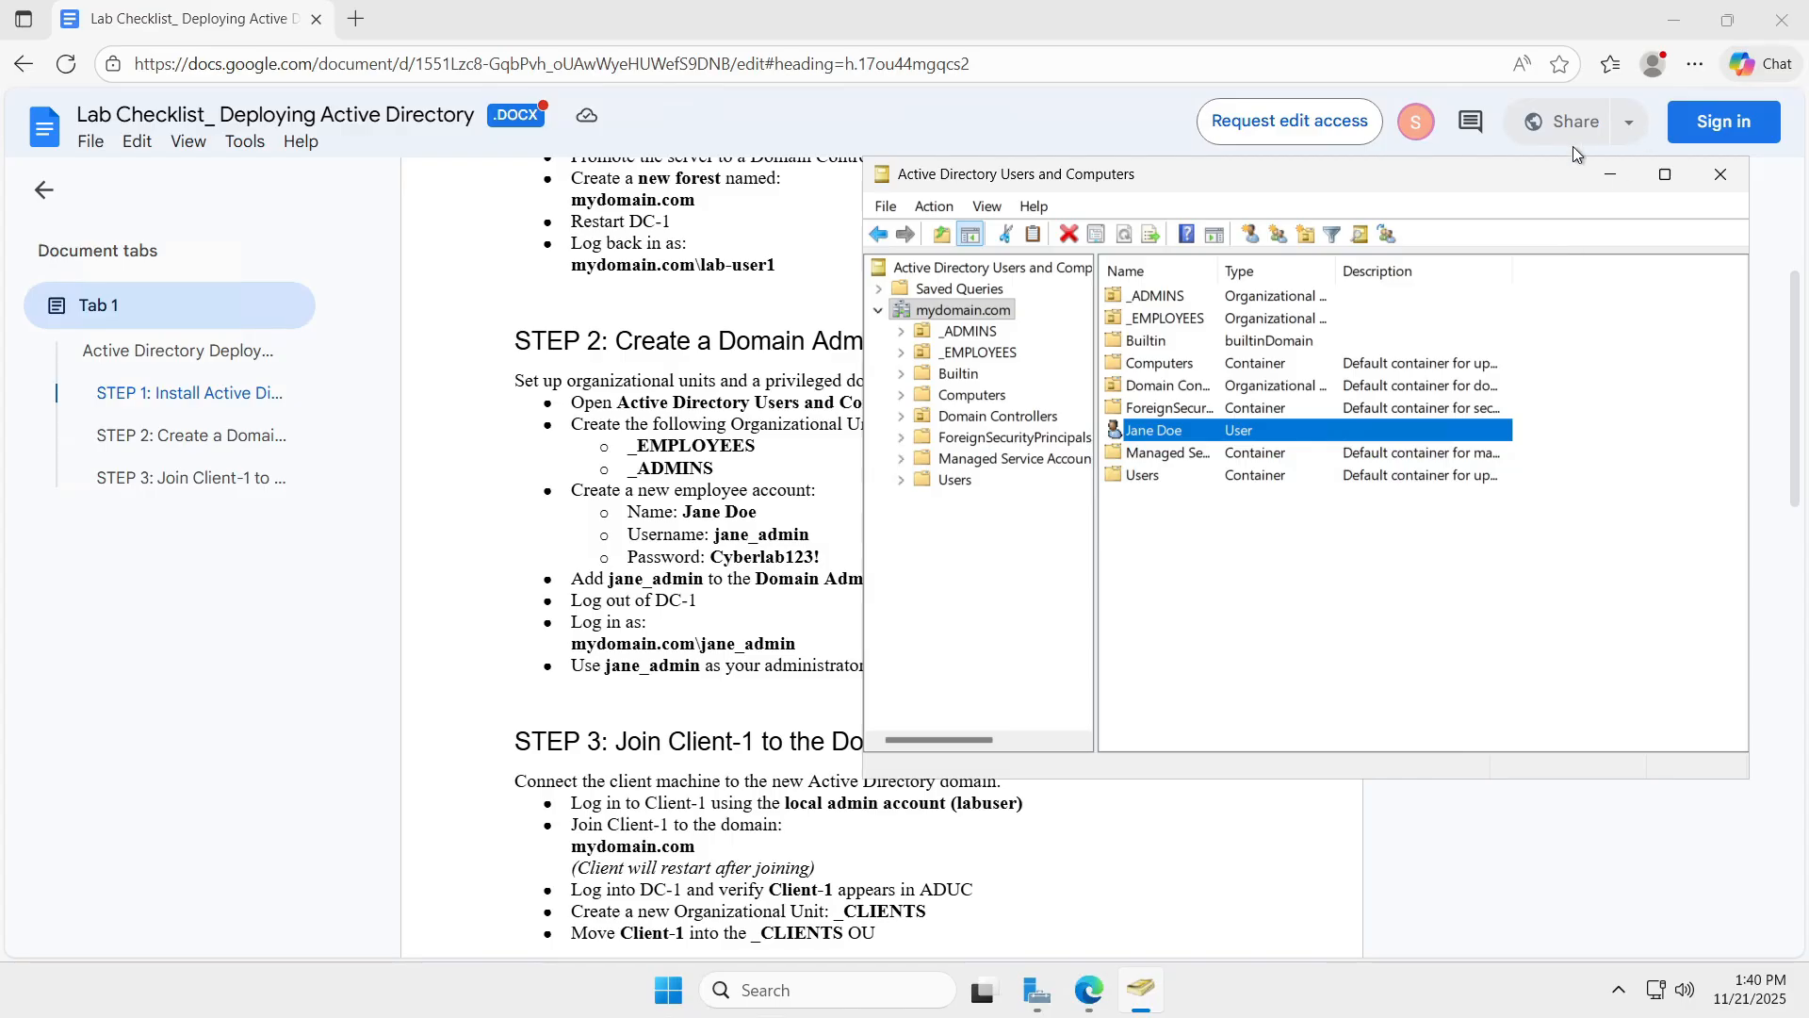
left_click_drag(1485, 181, 1110, 174)
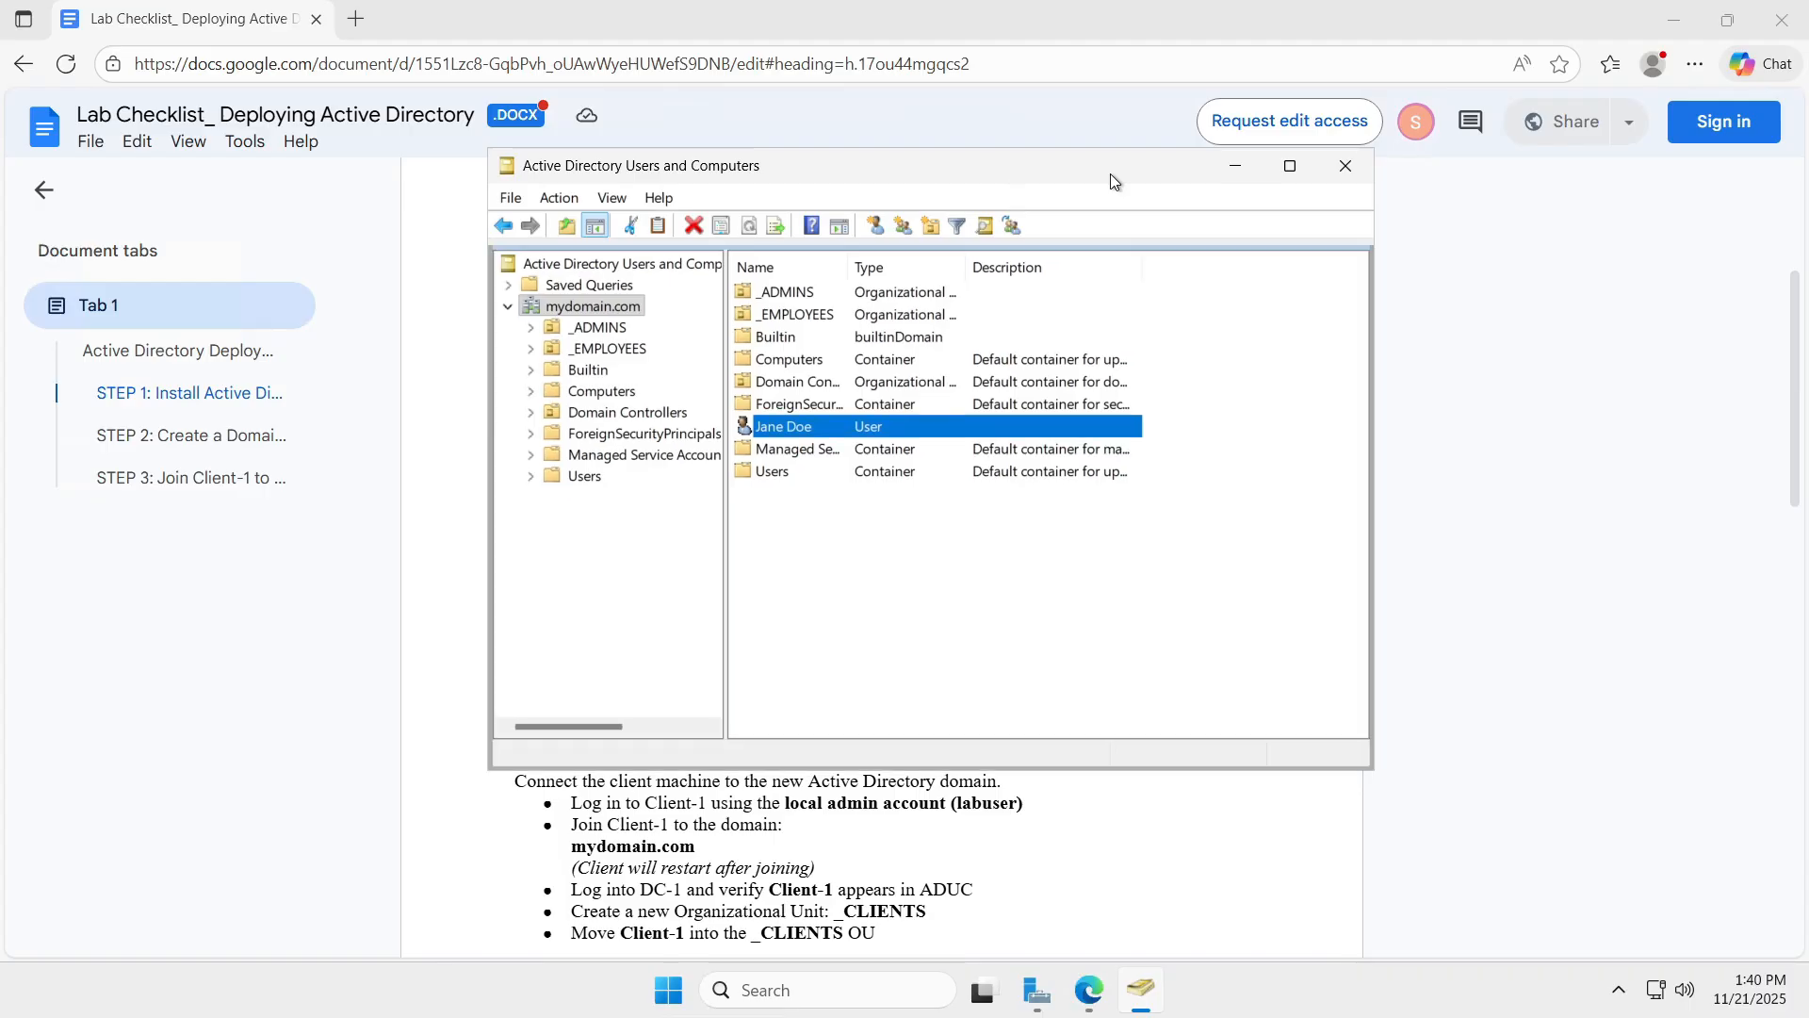
left_click(803, 294)
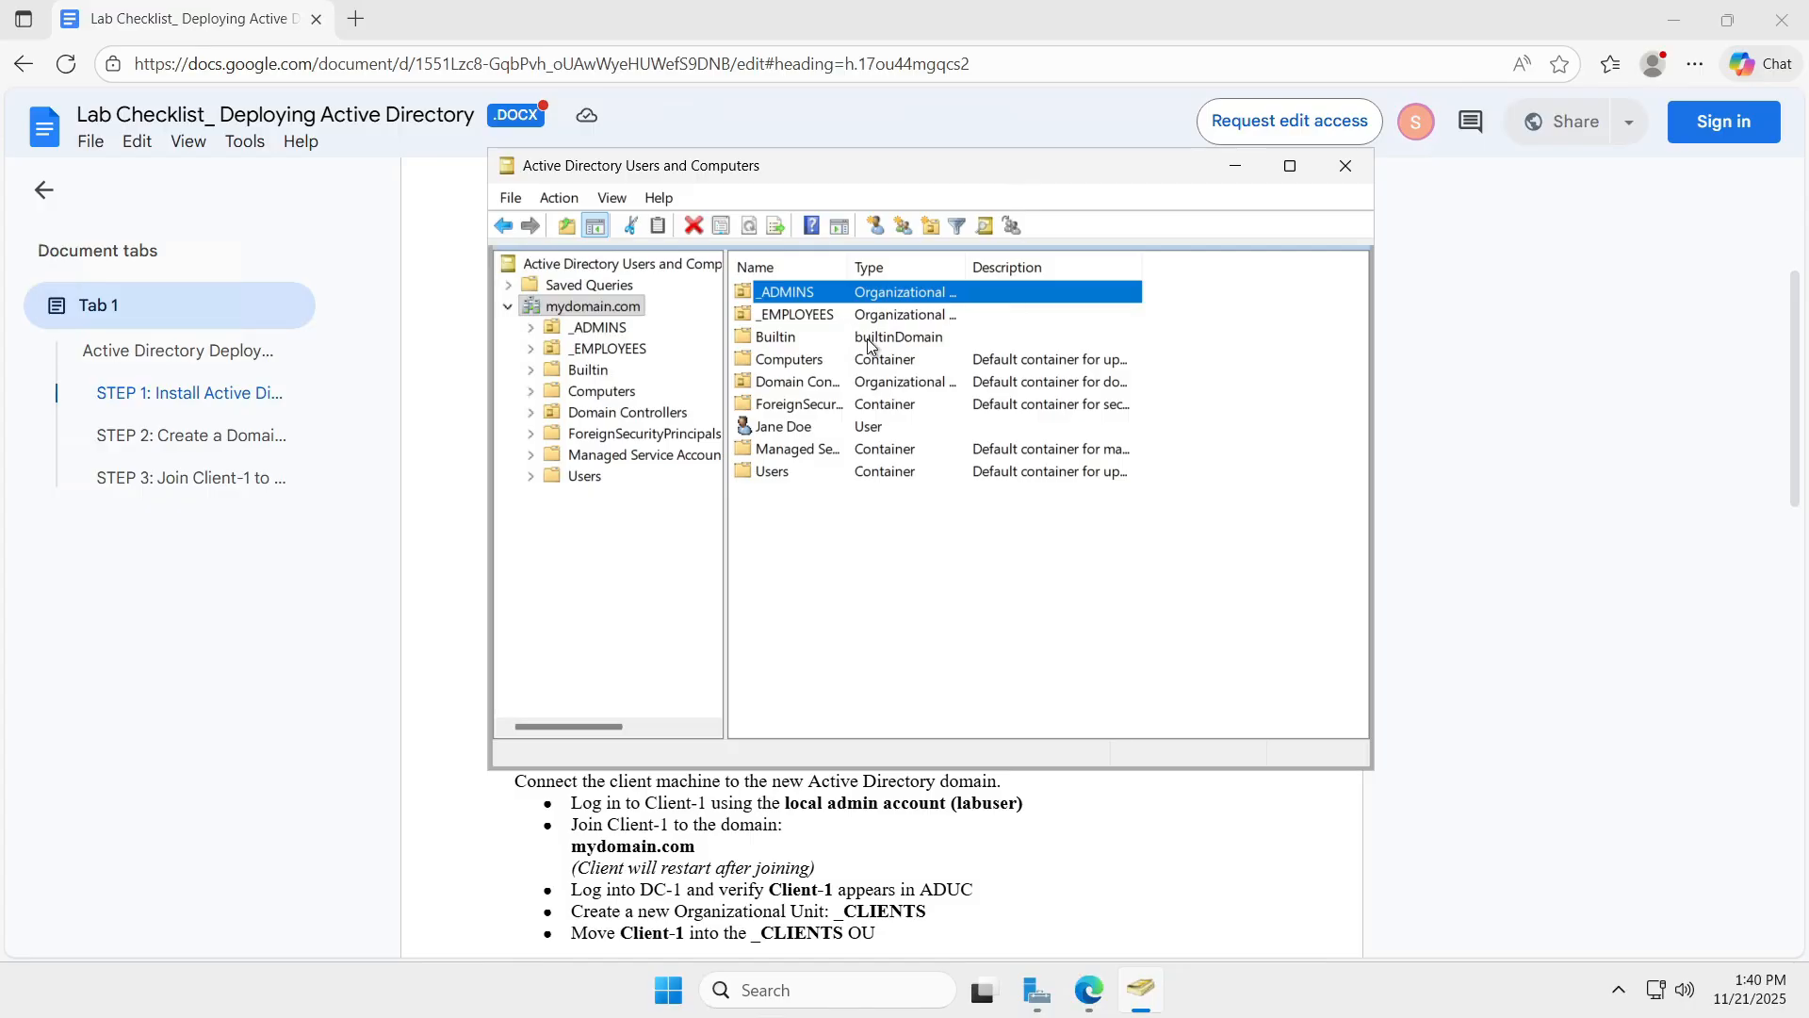
left_click(803, 433)
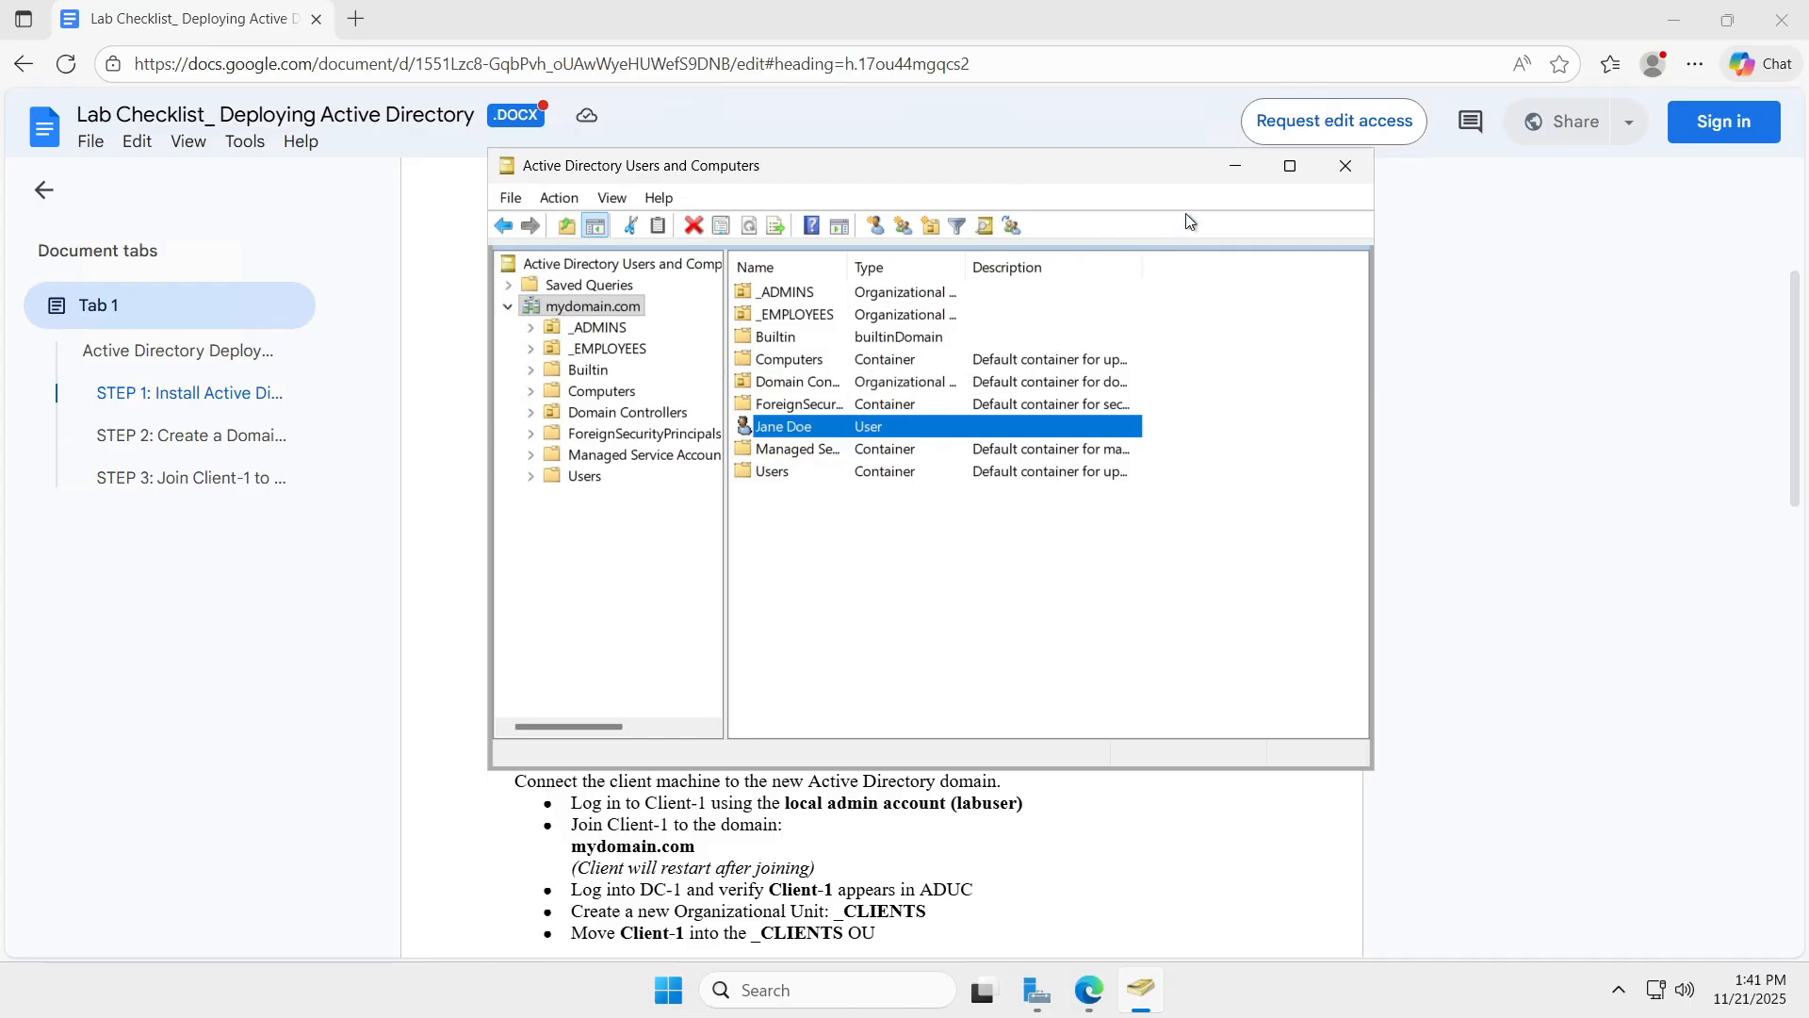
left_click(1234, 166)
left_click(1670, 11)
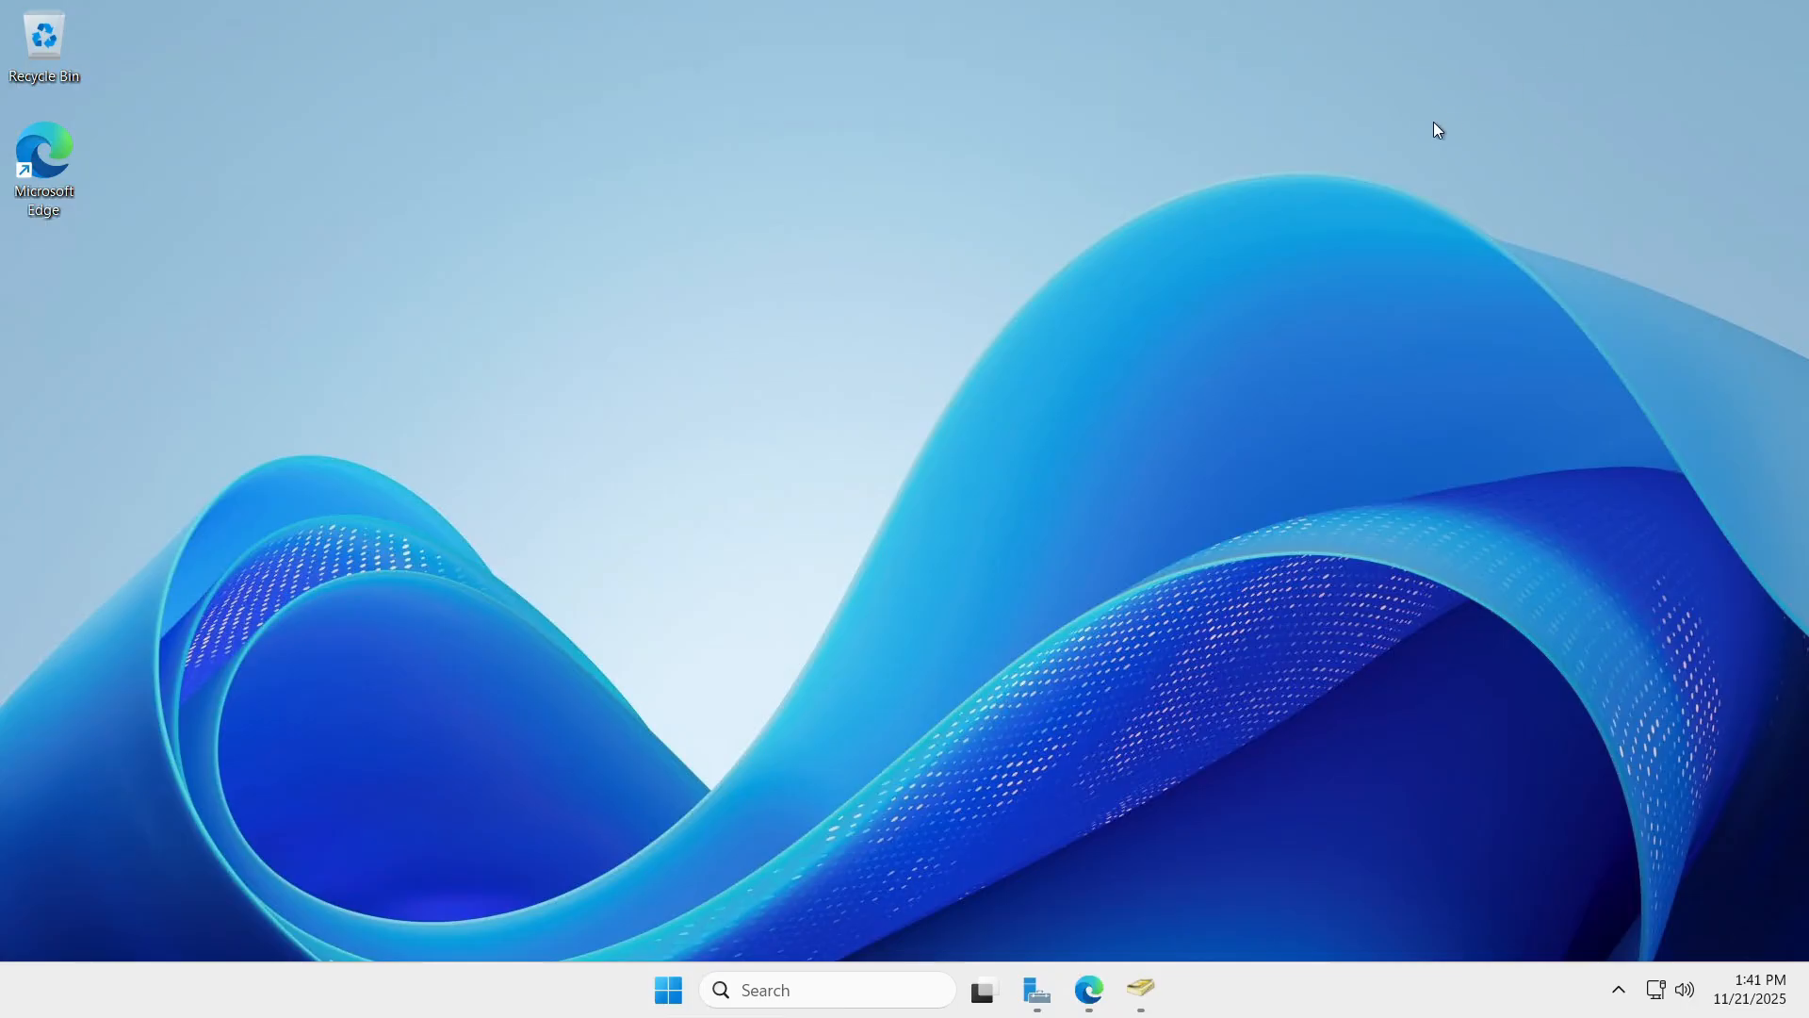
Open the server's Start menu, close it, and open it again.
left_click(666, 989)
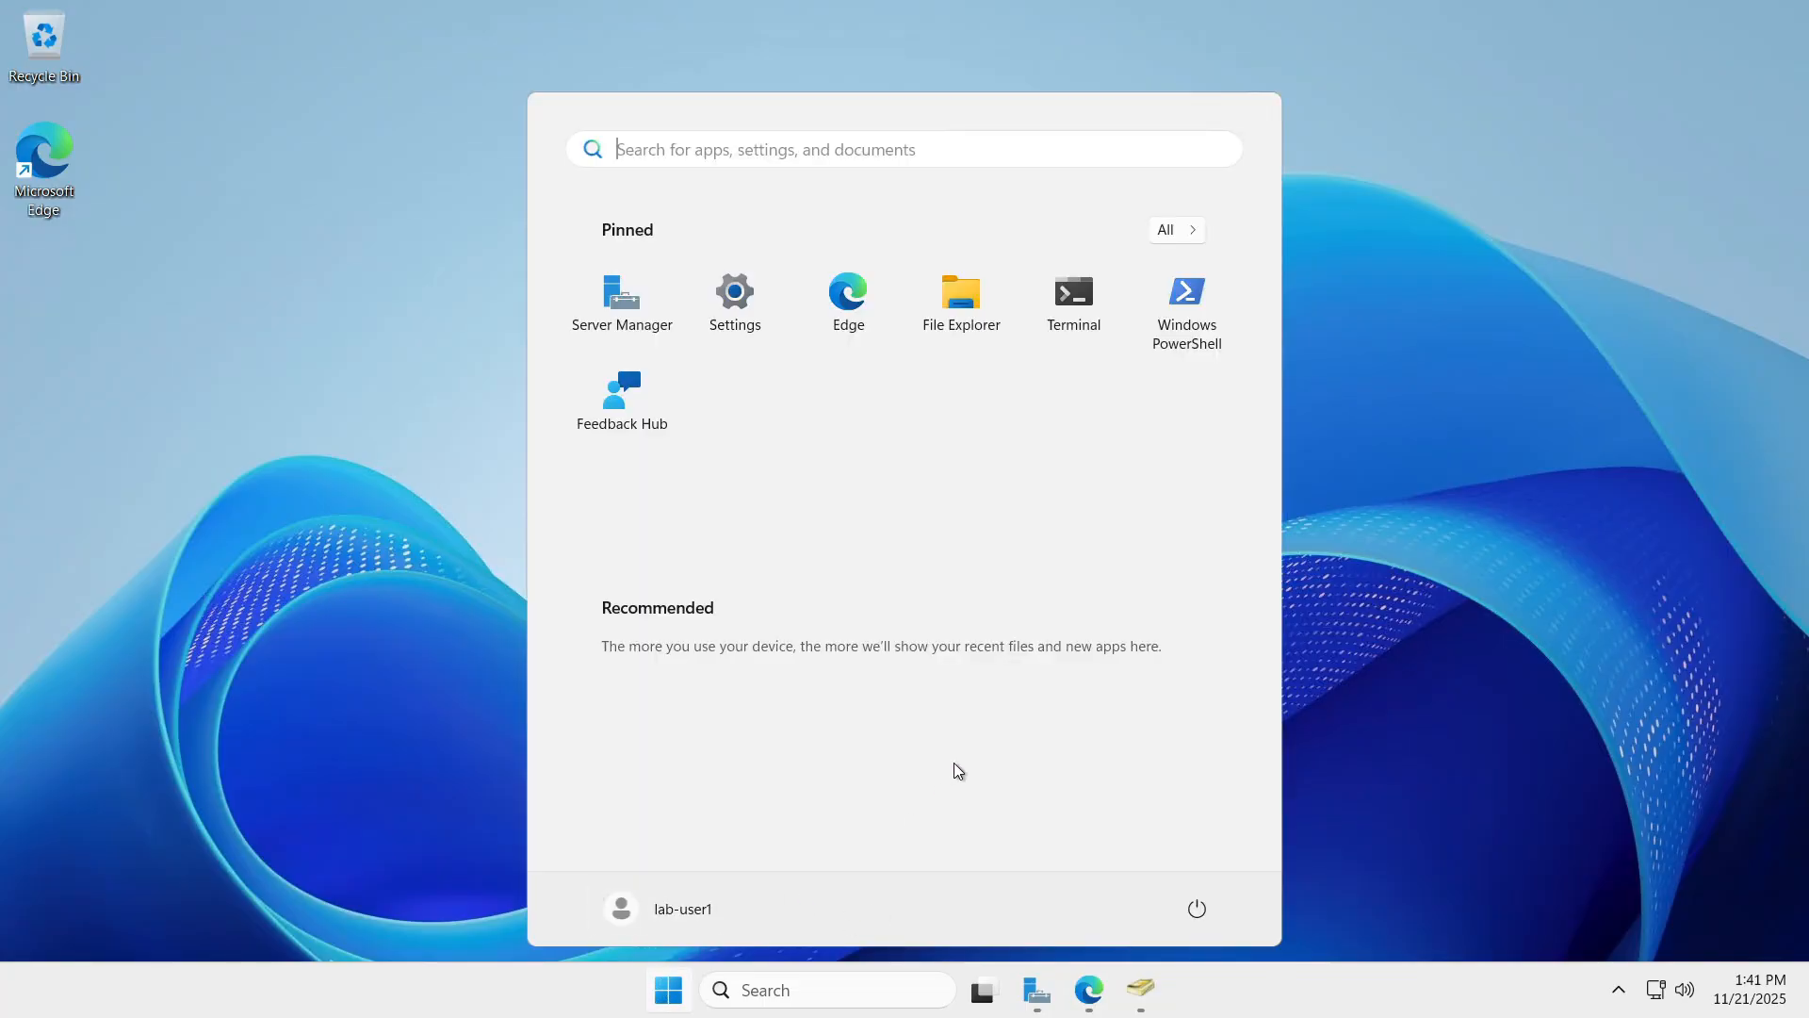
left_click(669, 987)
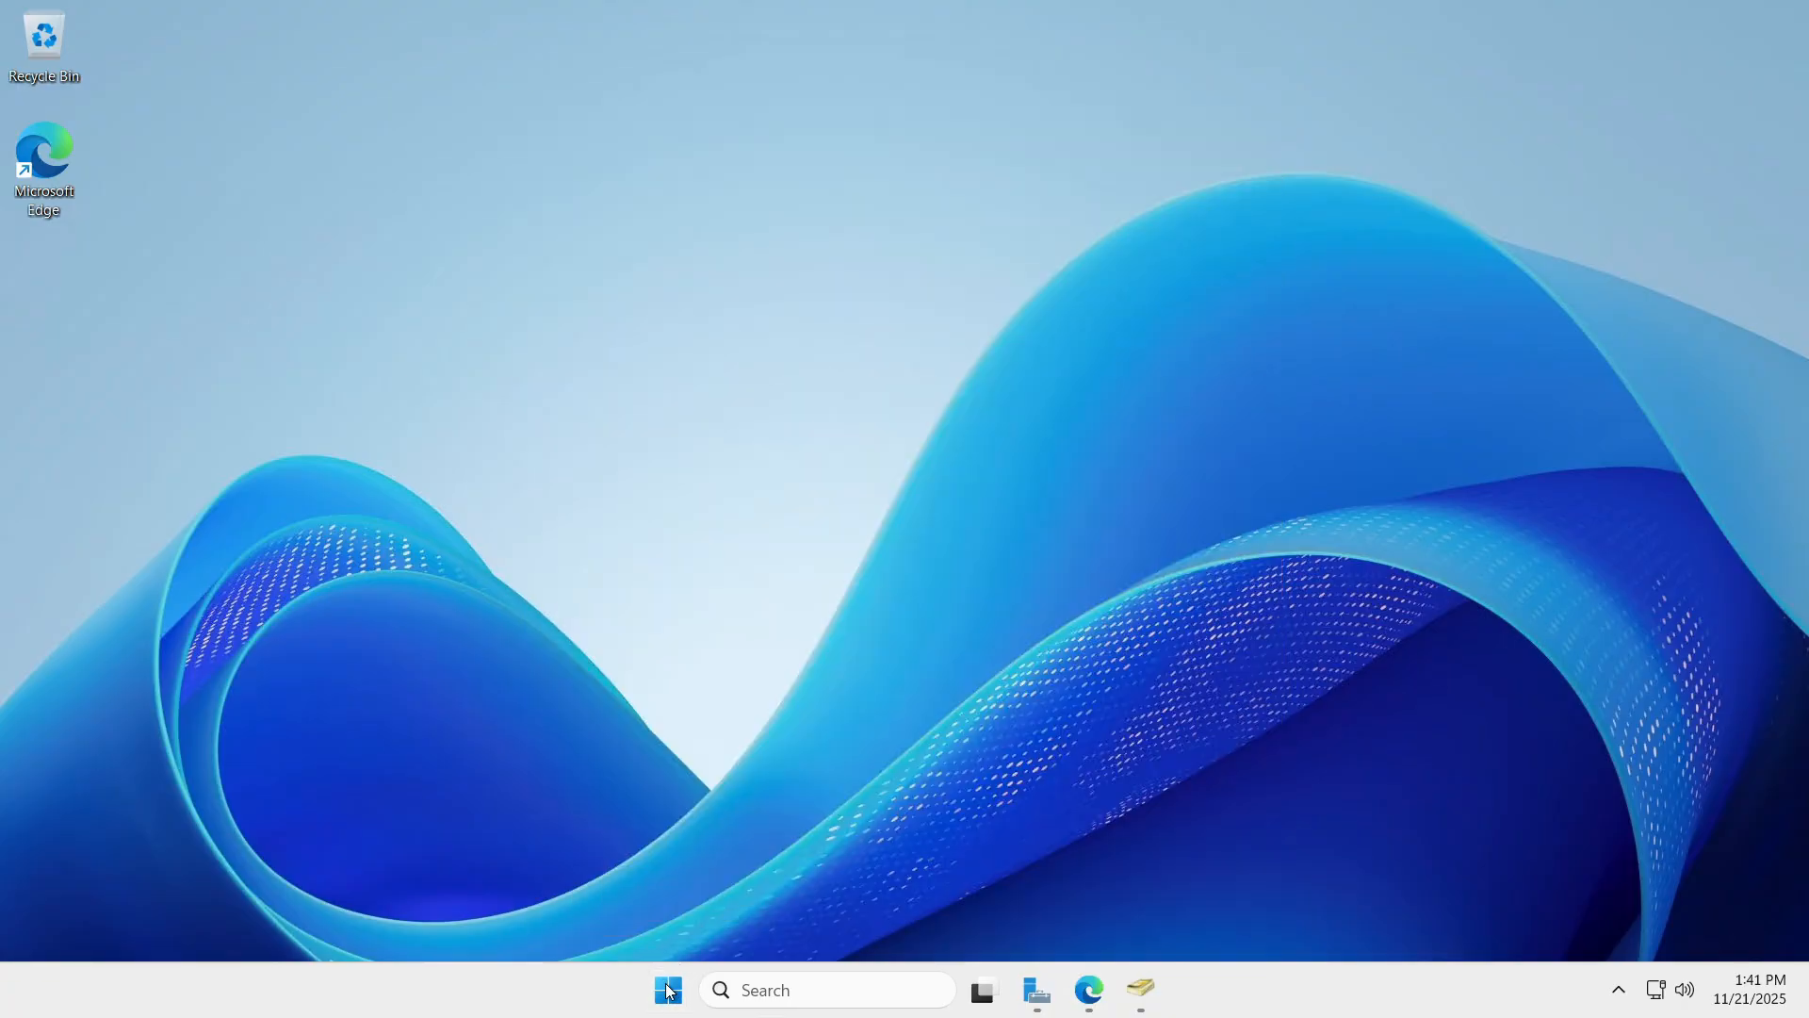
left_click(669, 989)
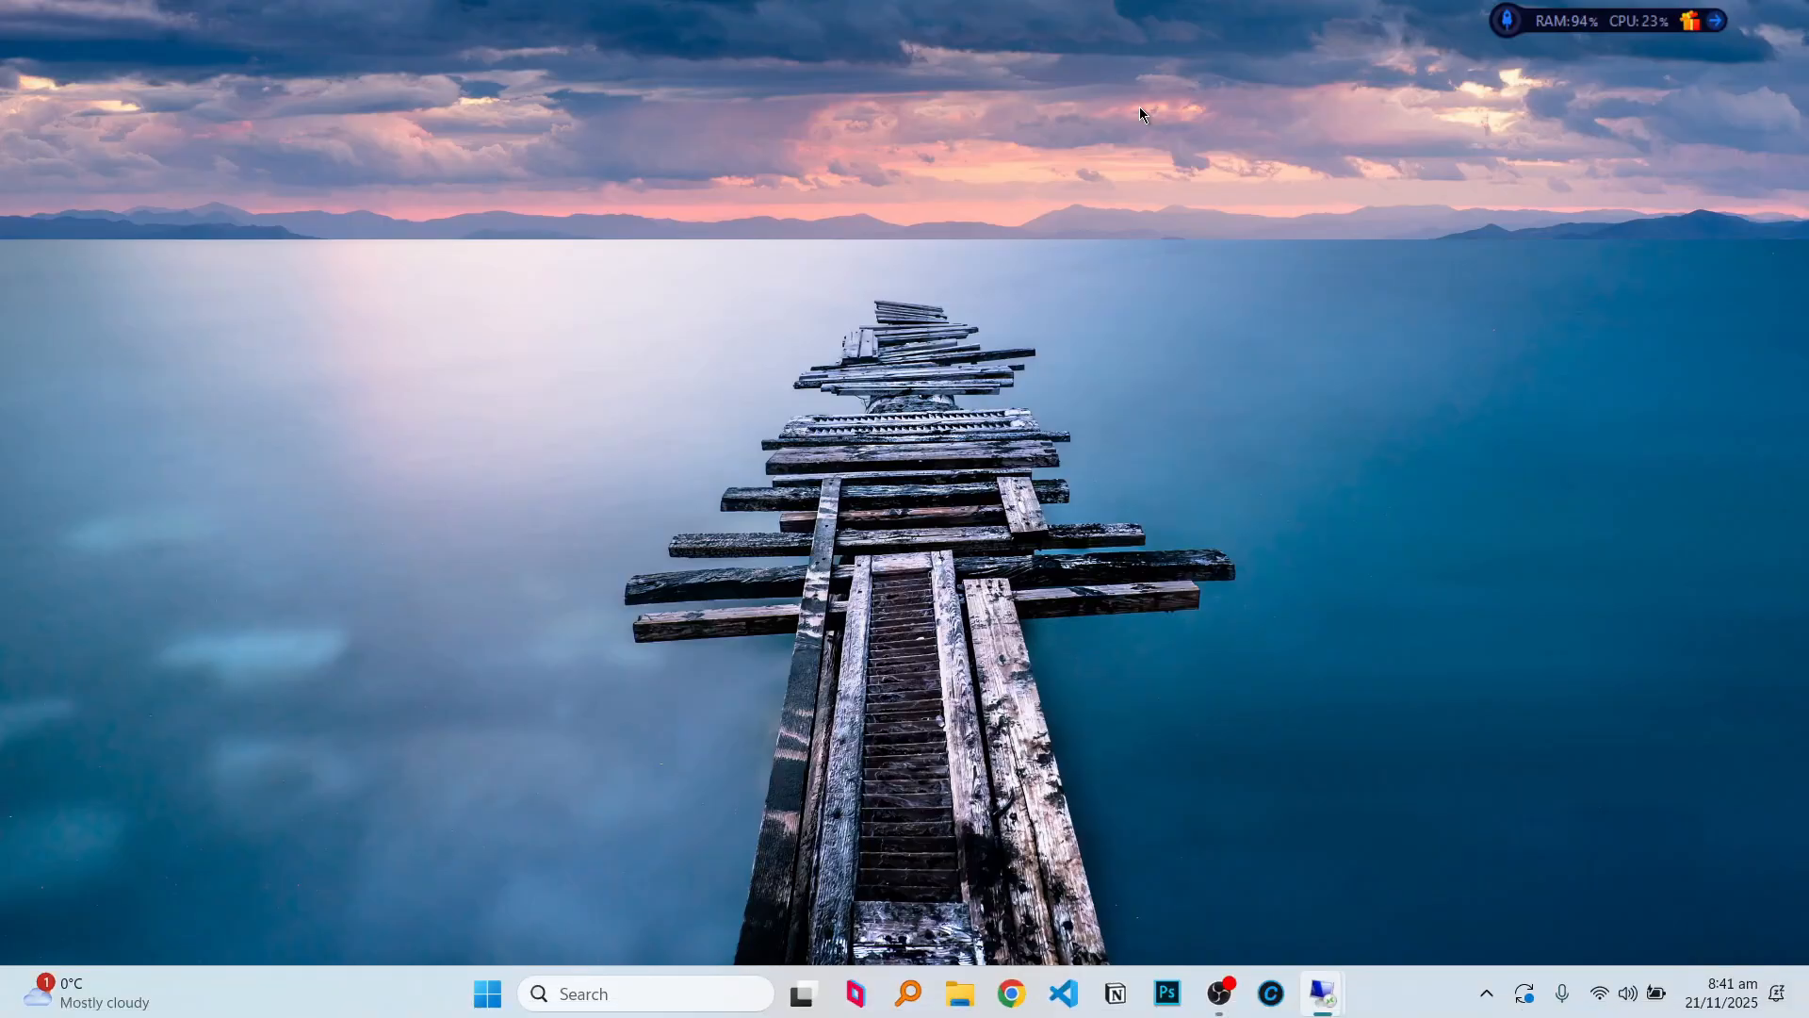
Launch Remote Desktop from an 'rdp' search and sign in with the mydomain.com admin account.
left_click(706, 989)
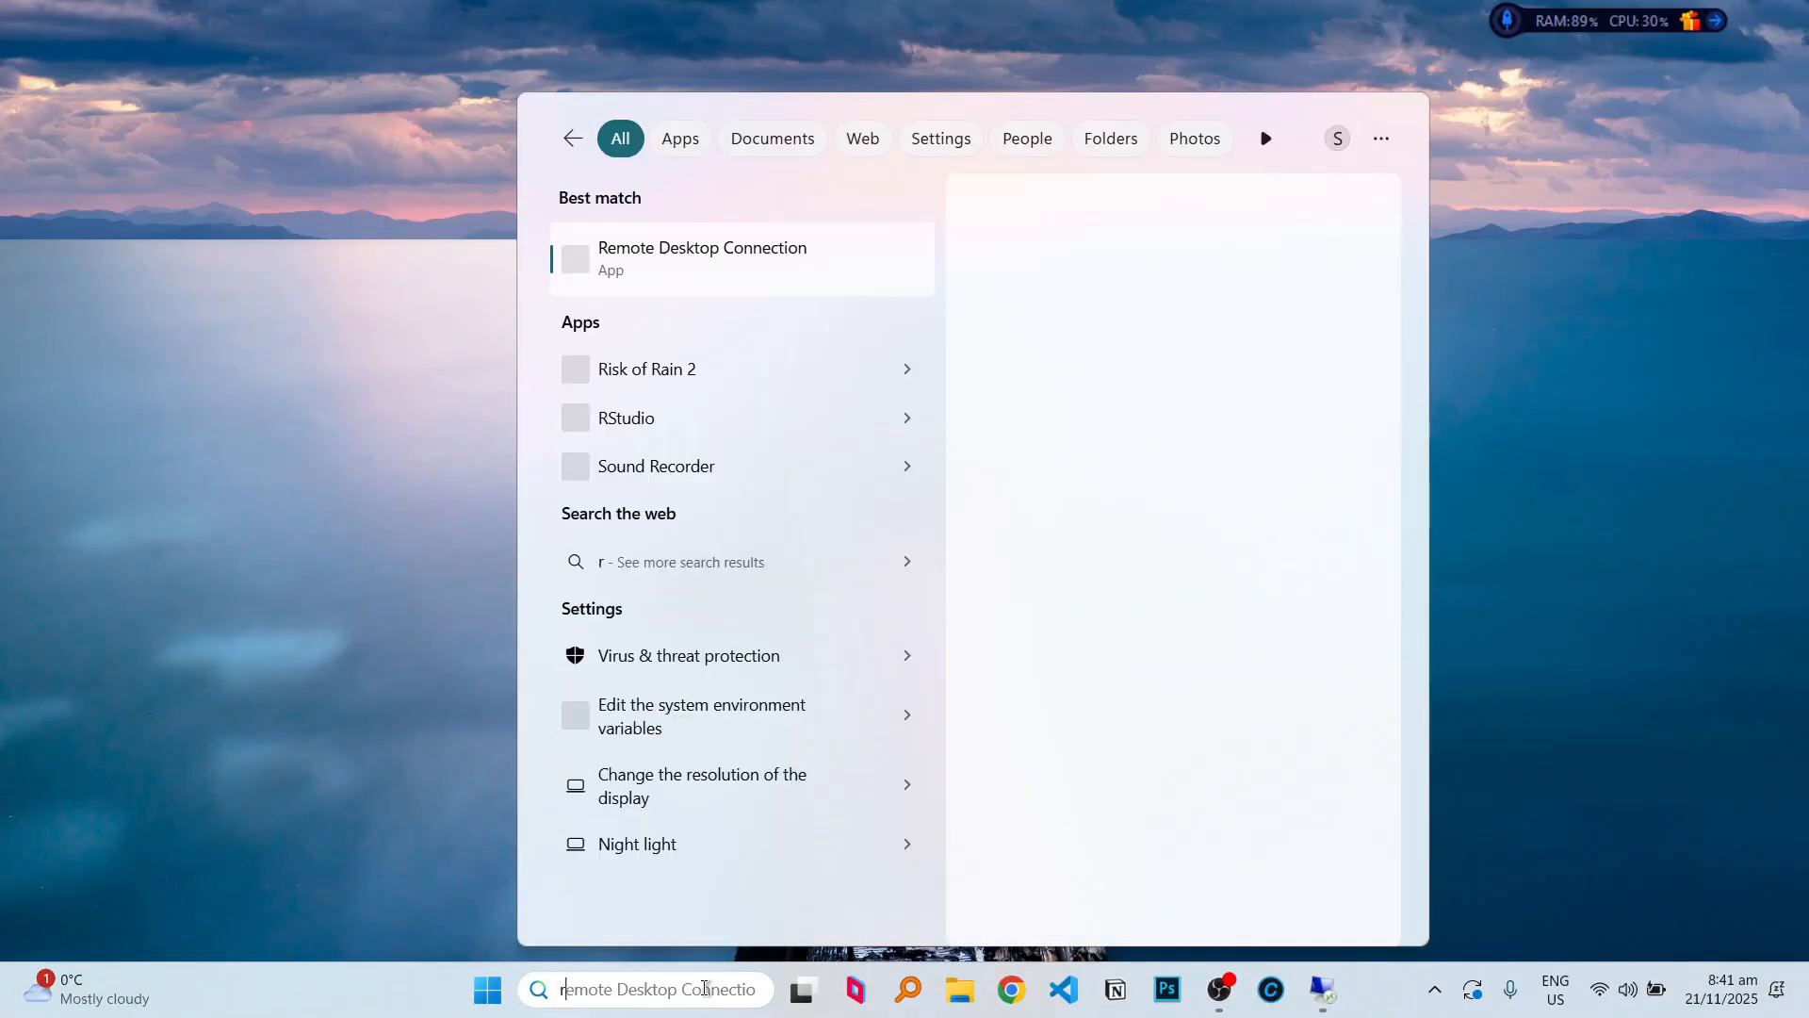
type("rdp")
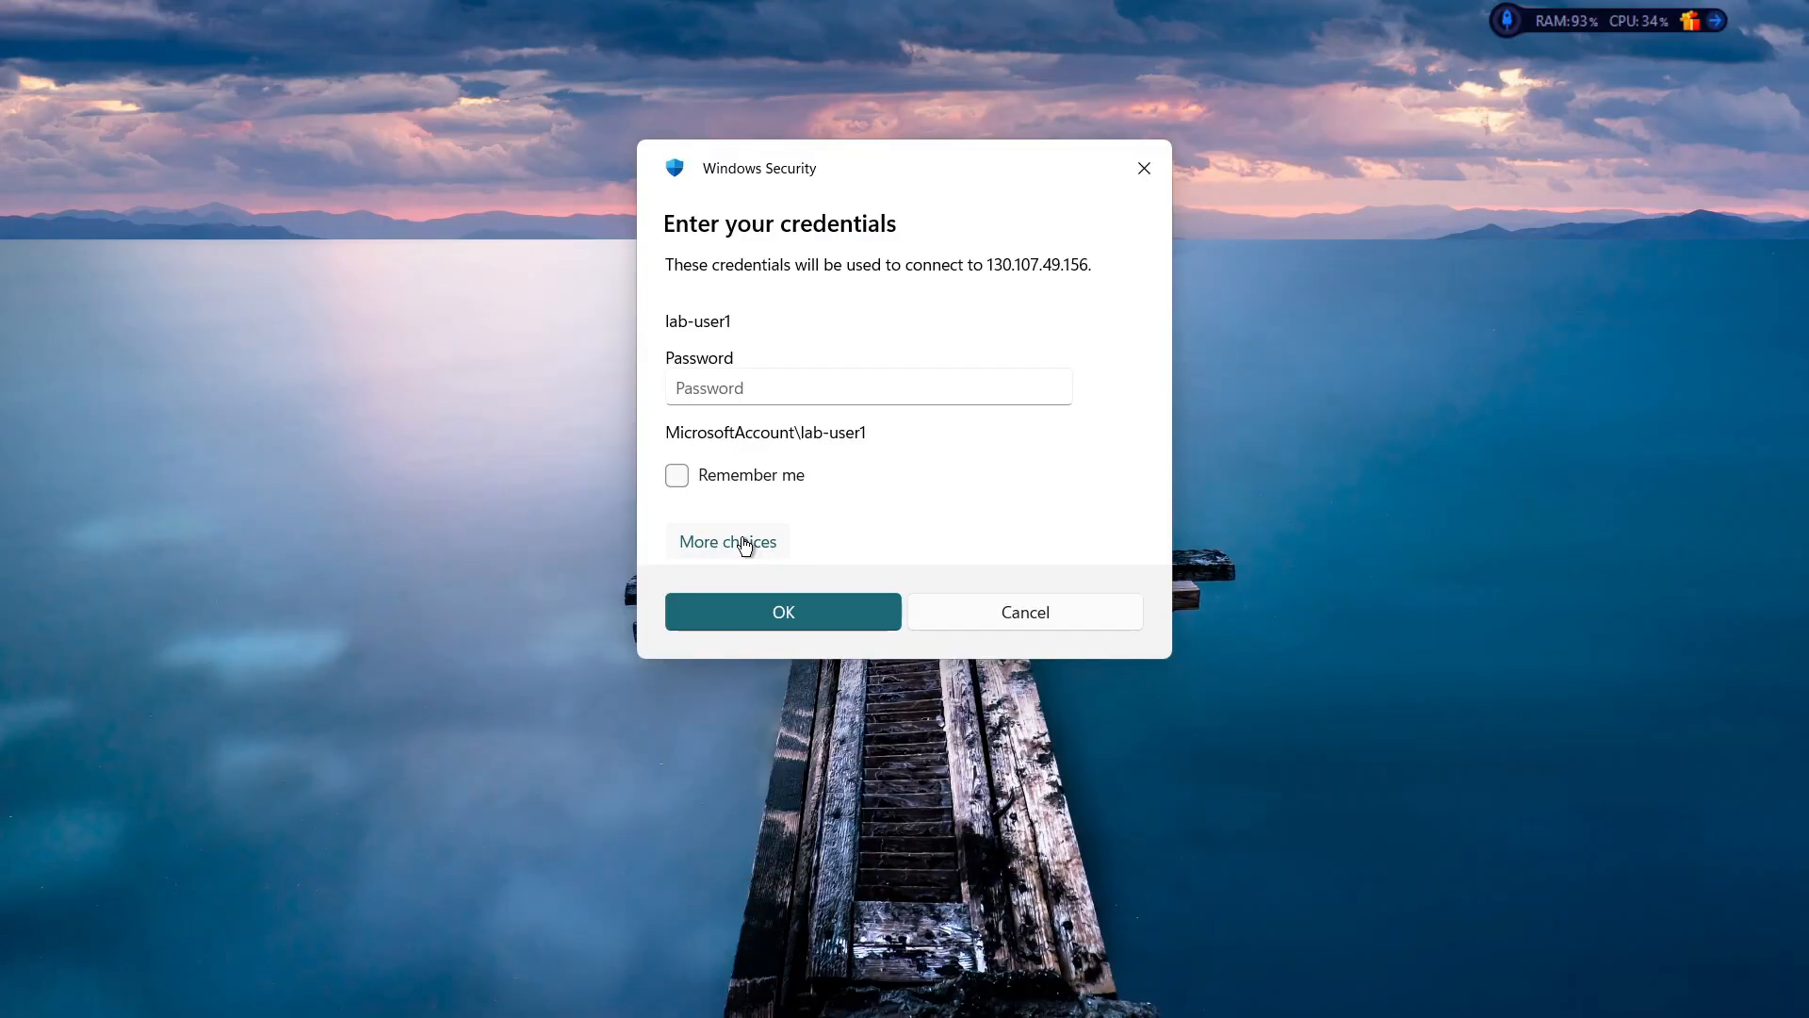
left_click(728, 541)
left_click(806, 673)
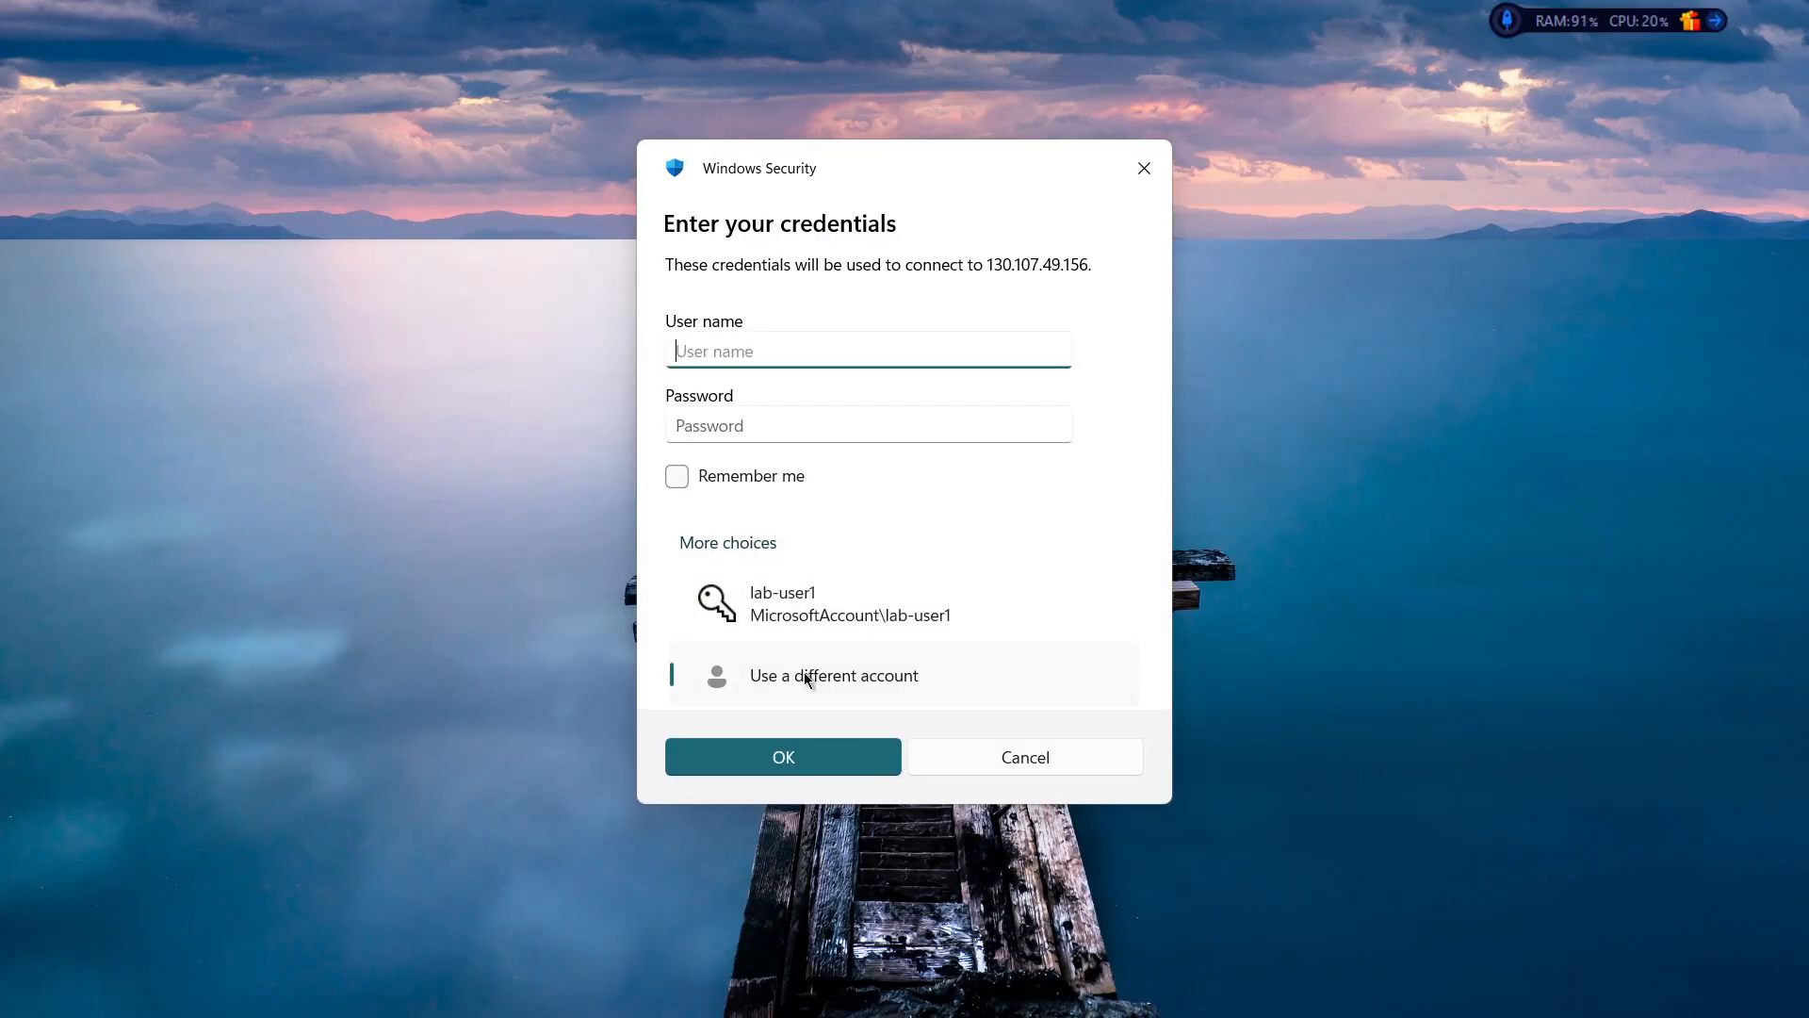
type("mydomain")
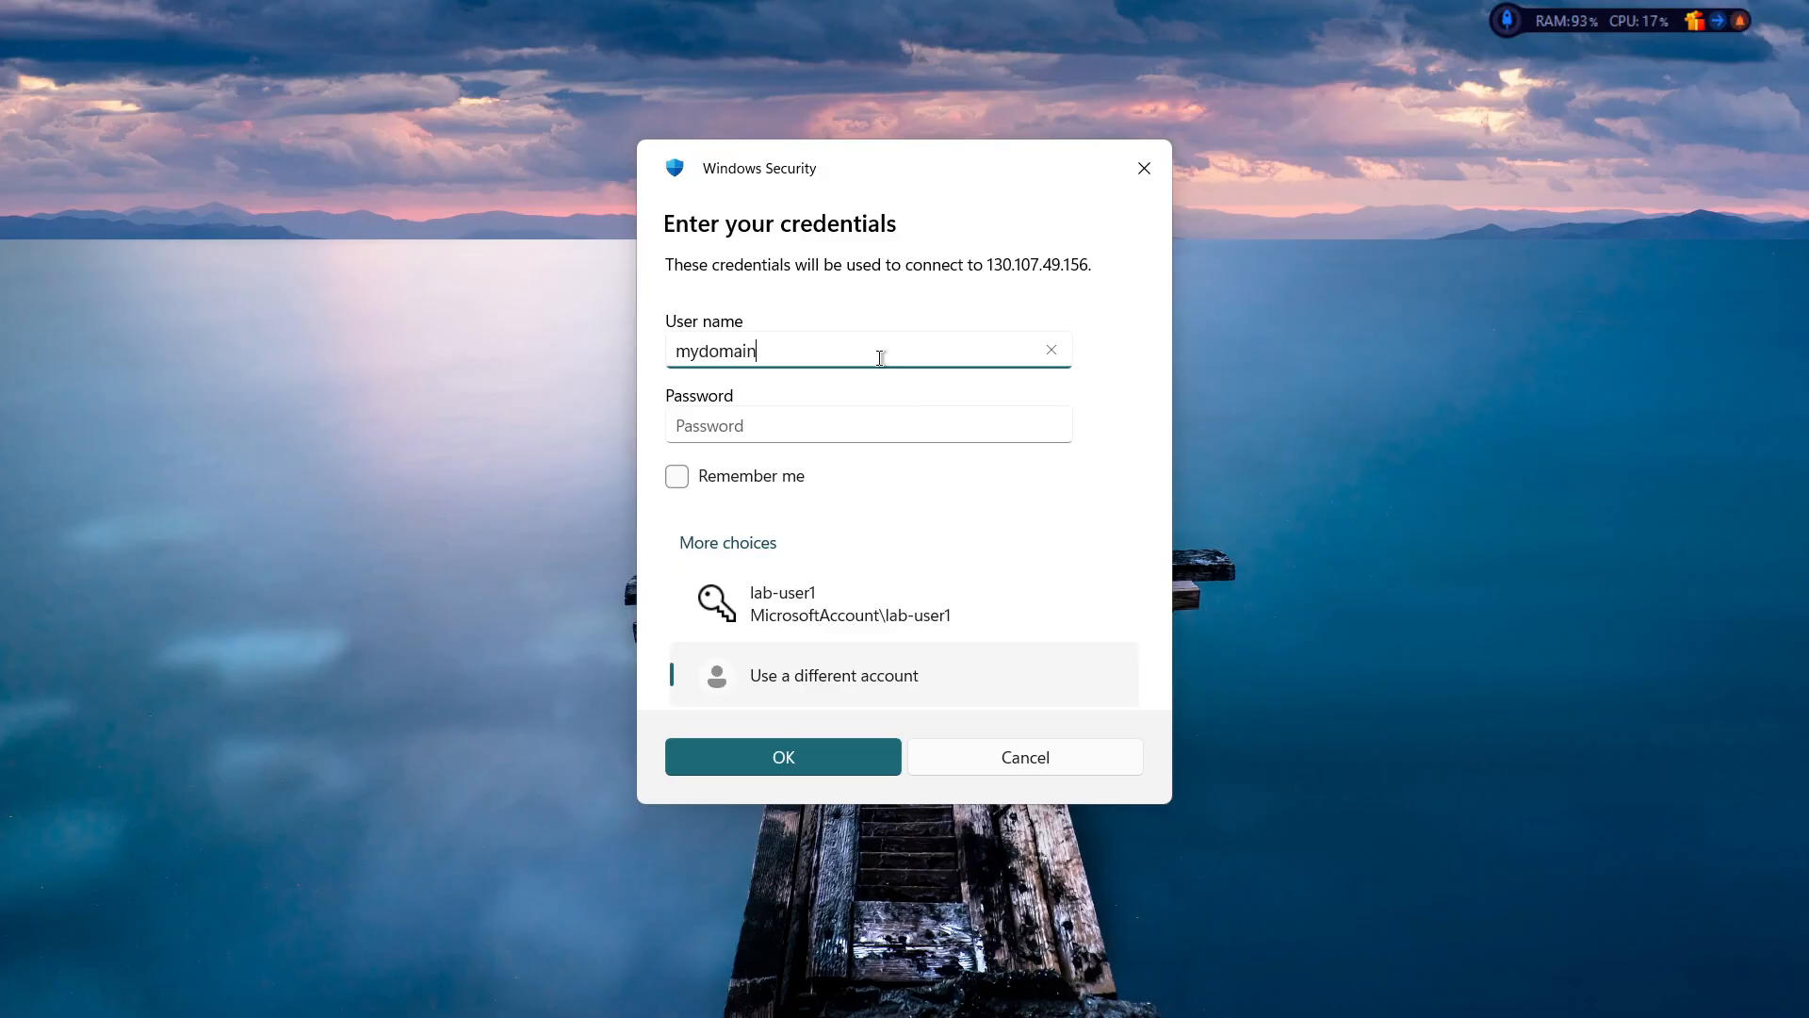
type(".com\\")
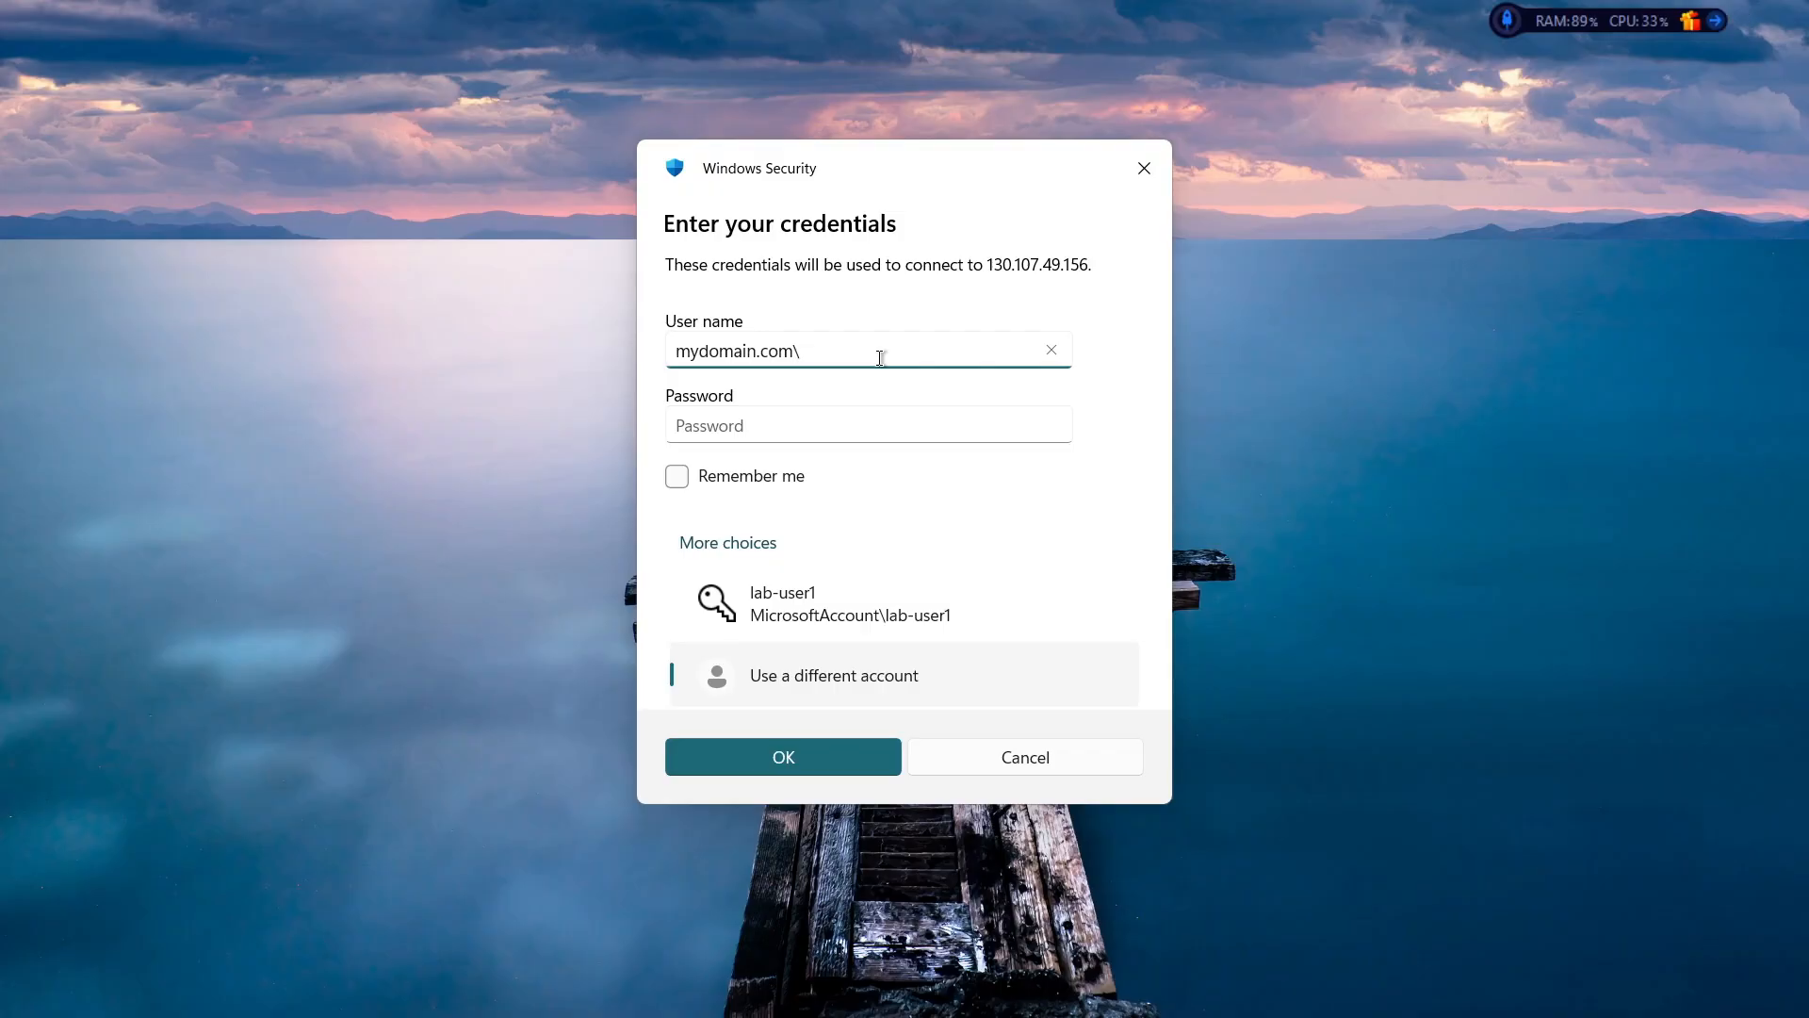
type("jane_admi")
type("n")
key("Tab")
type("••••••")
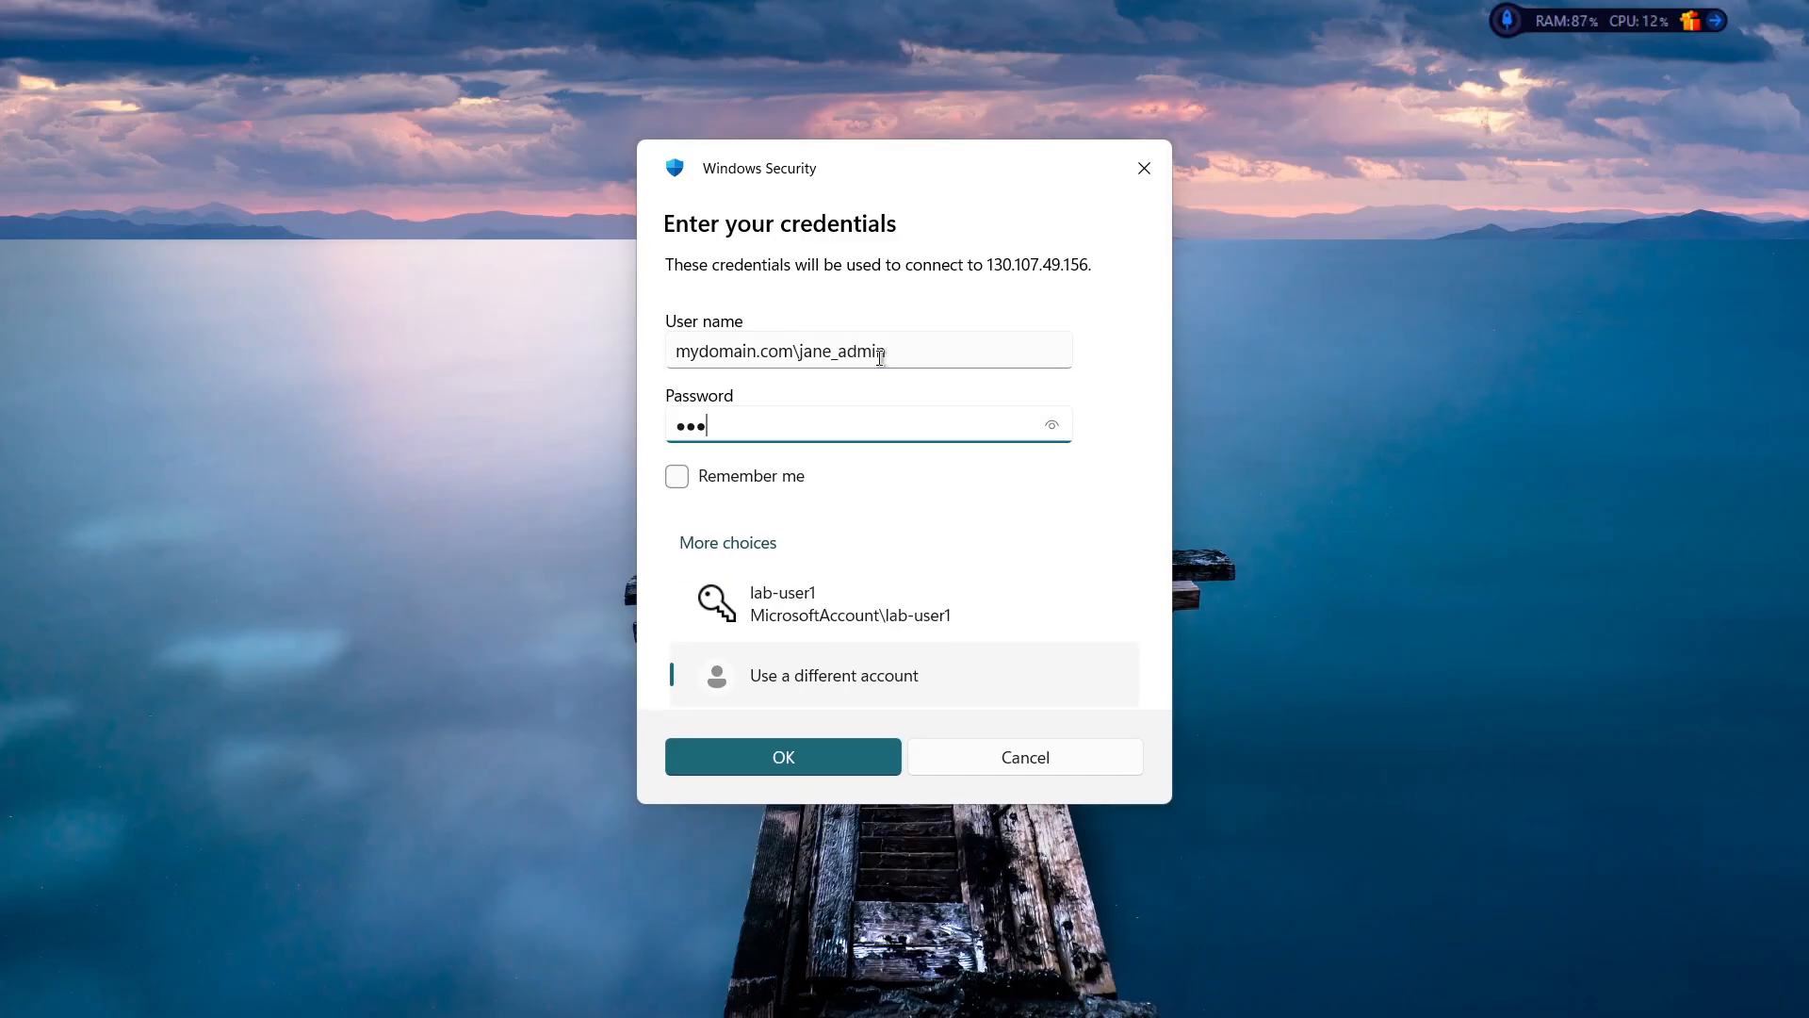
type("•••••••")
key("Return")
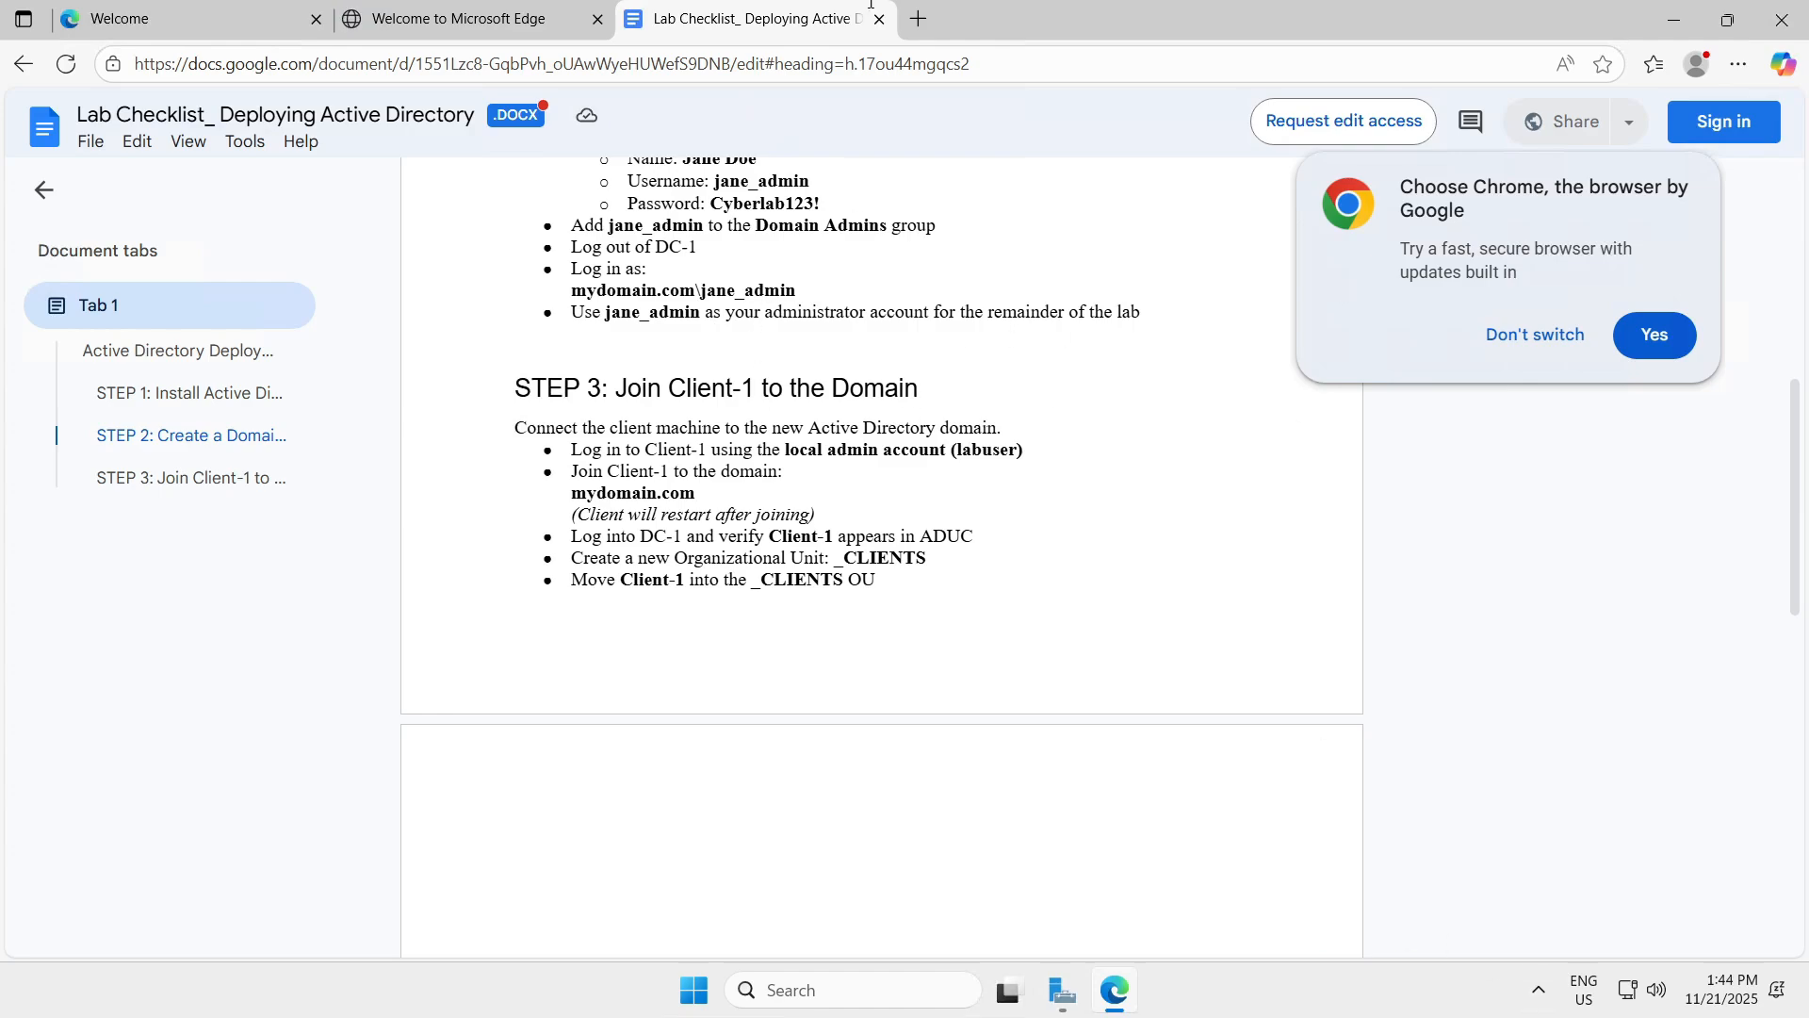
Switch to the Client-1 session and open the System About page via a 'sy' search.
mouse_move(898, 7)
left_click(1122, 19)
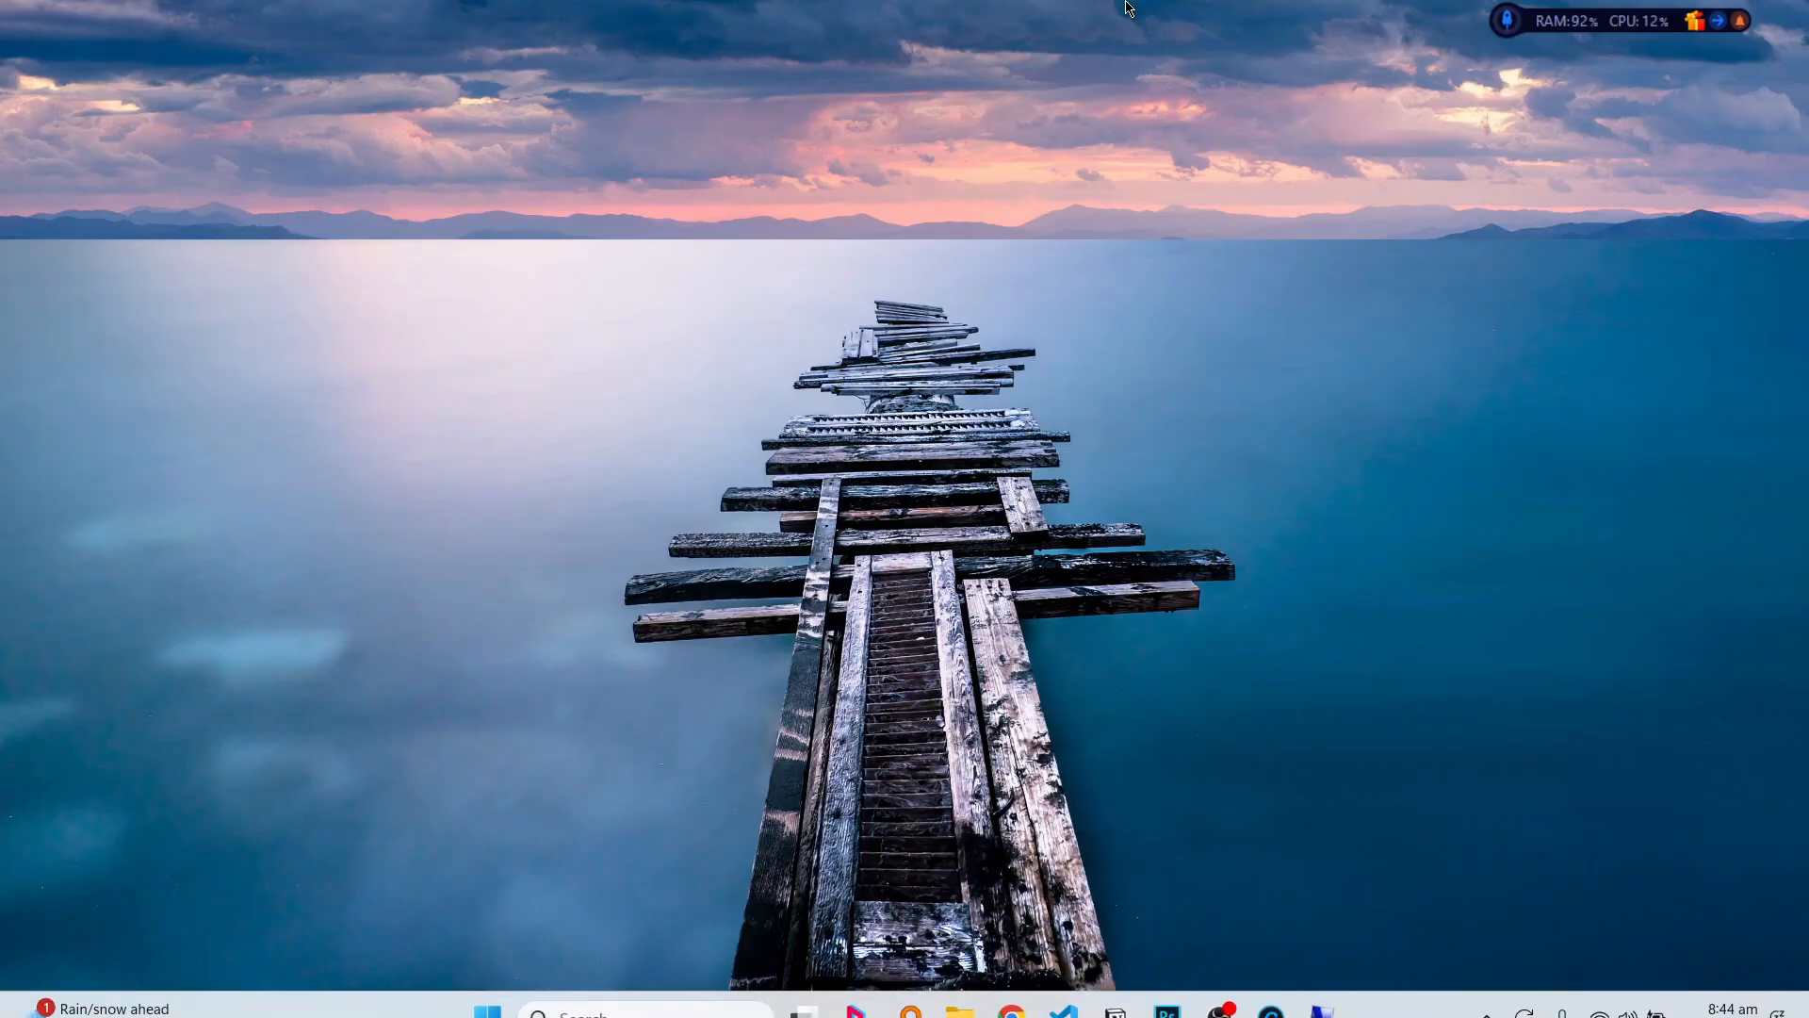
mouse_move(1333, 963)
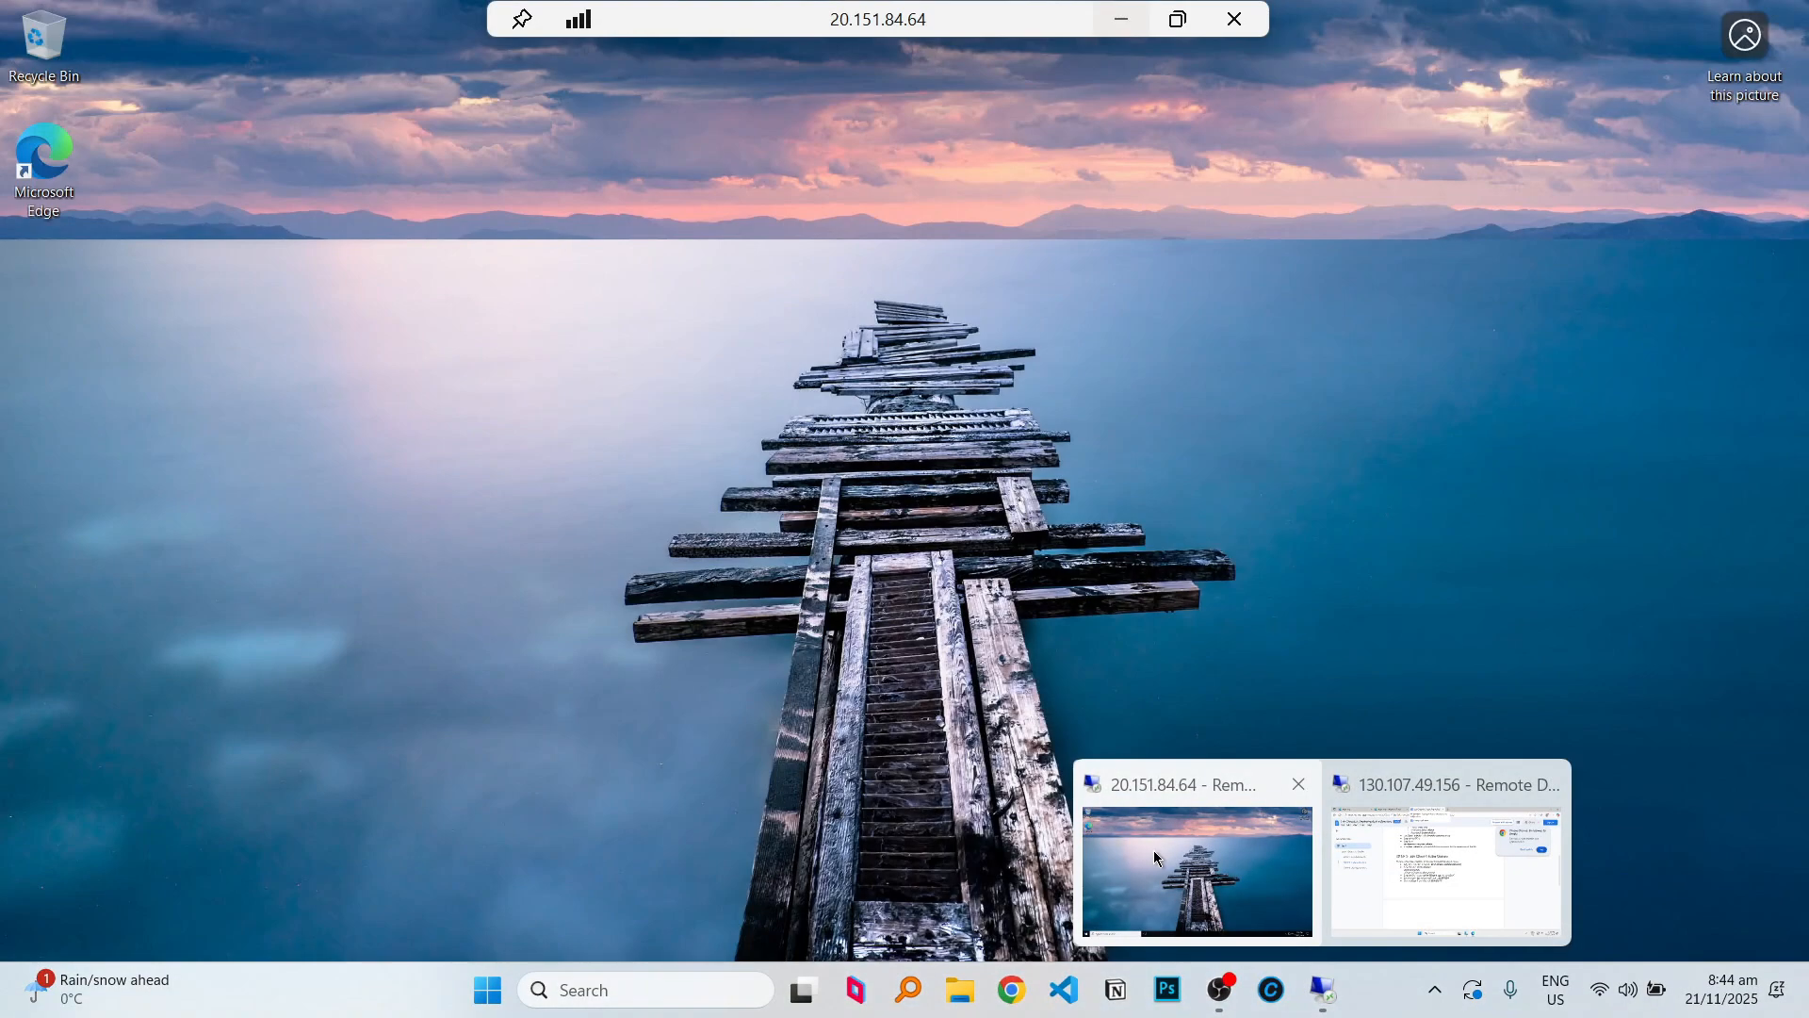
left_click(1154, 850)
left_click(29, 994)
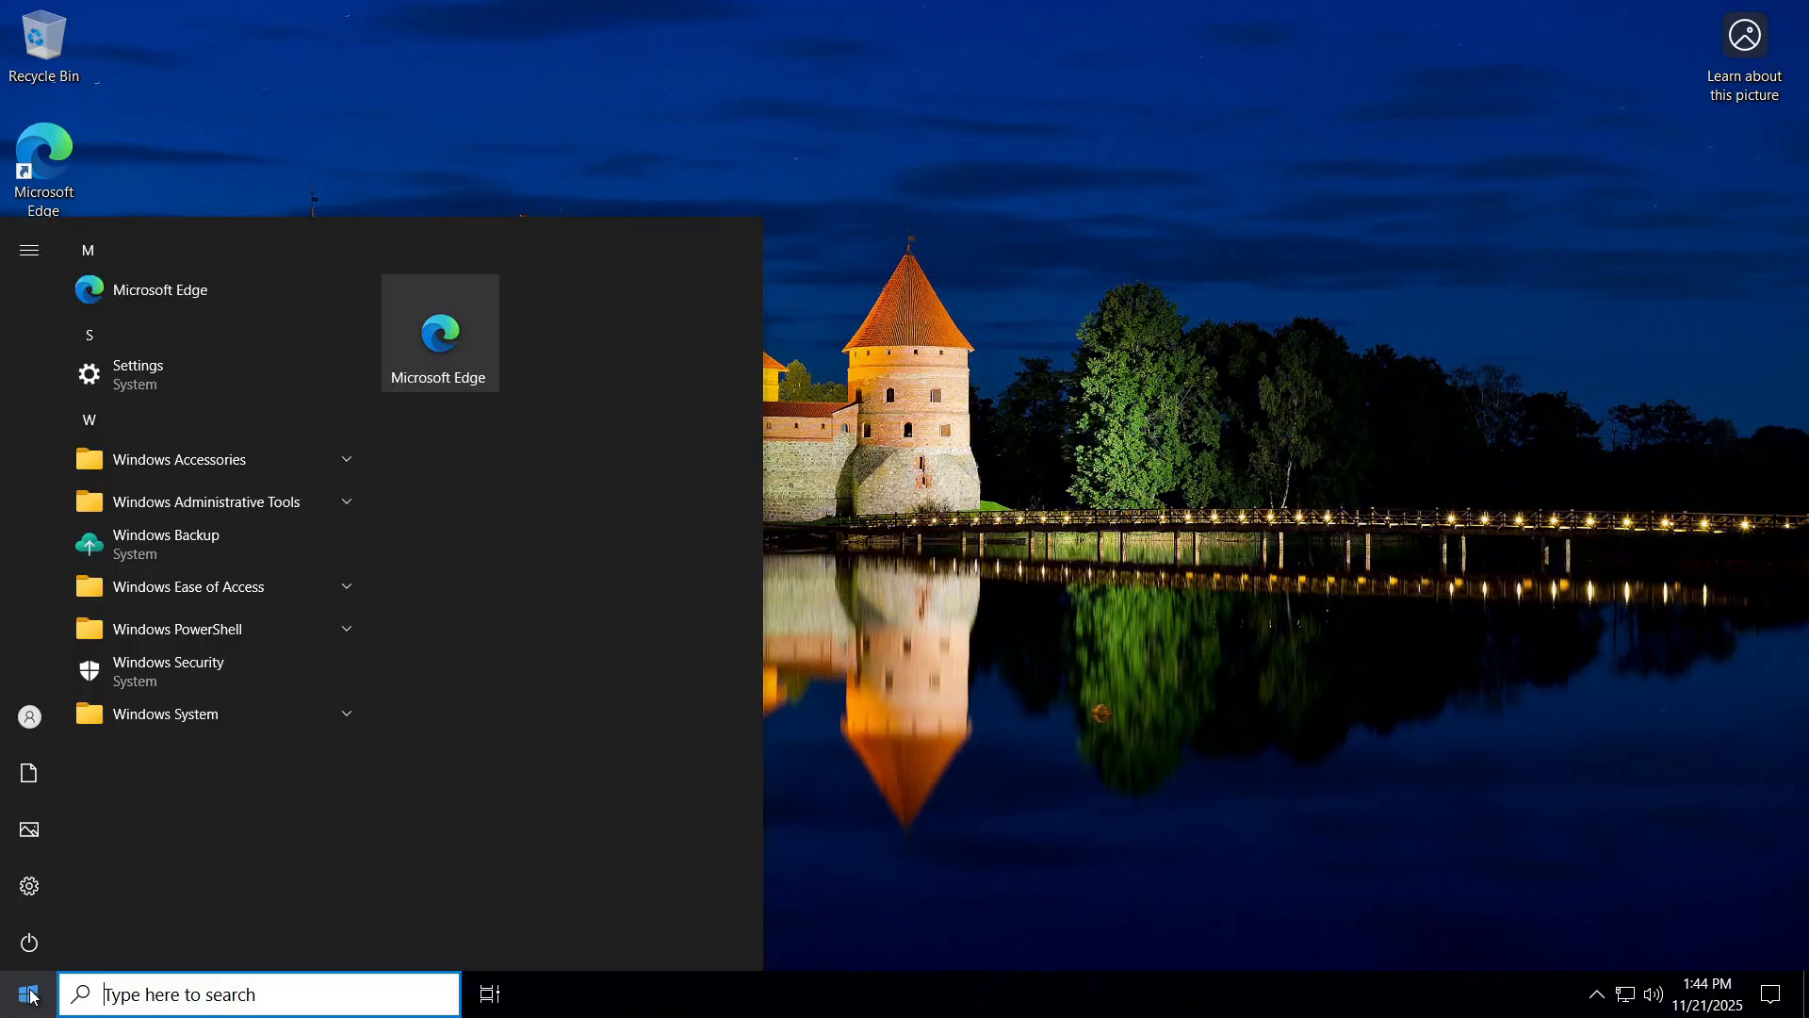
left_click(216, 1003)
type("sy")
key("Return")
In the computer name changes, set Client-1 as a member of domain 'mydomain'.
left_click(1570, 530)
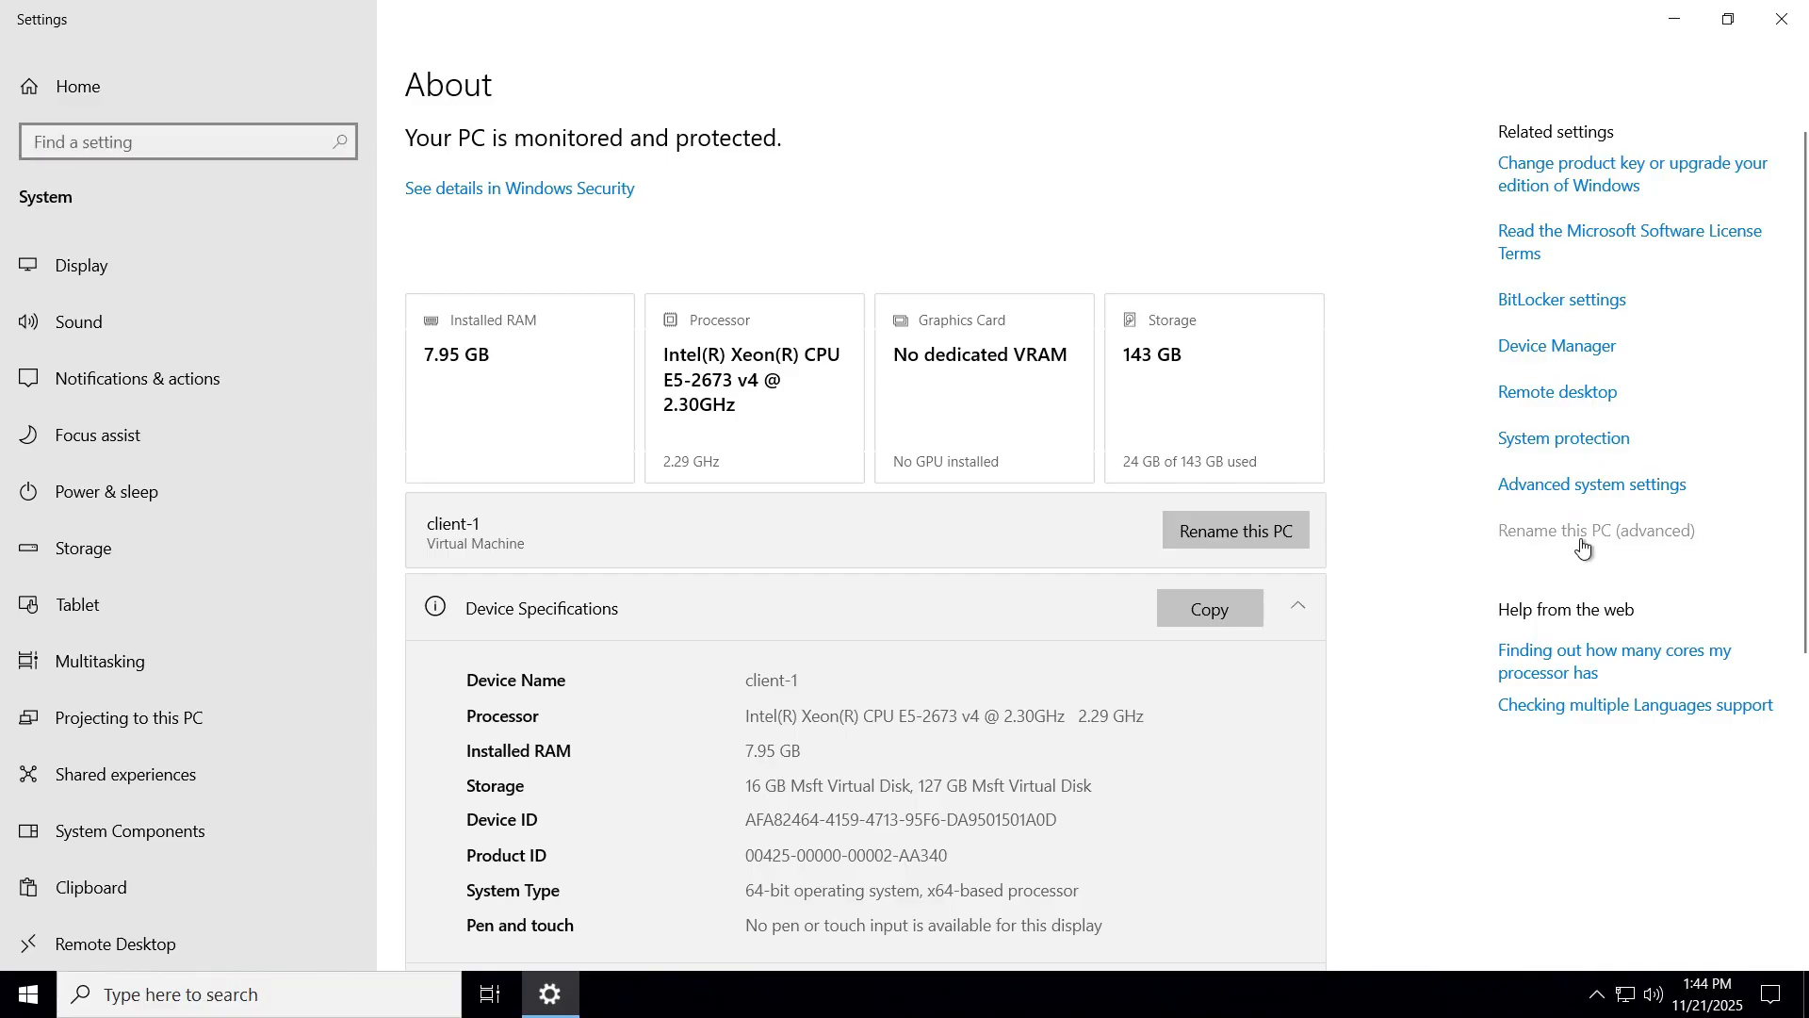
left_click(502, 400)
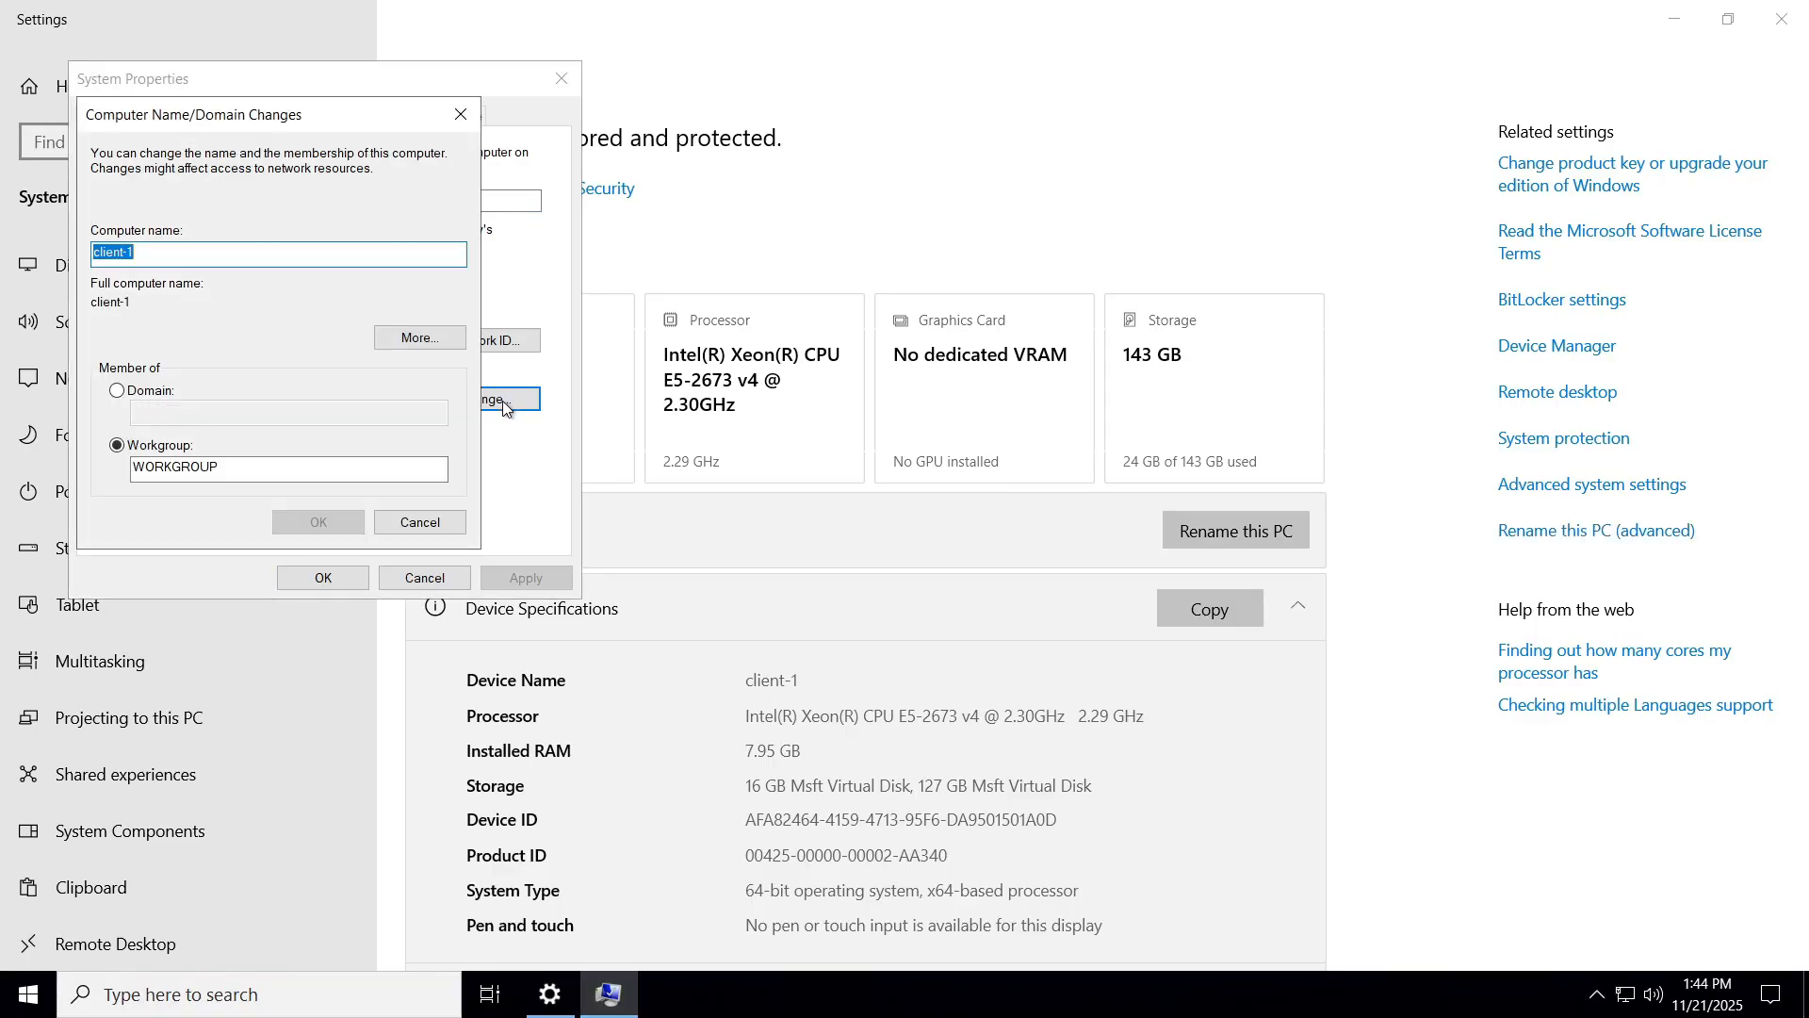
left_click(117, 390)
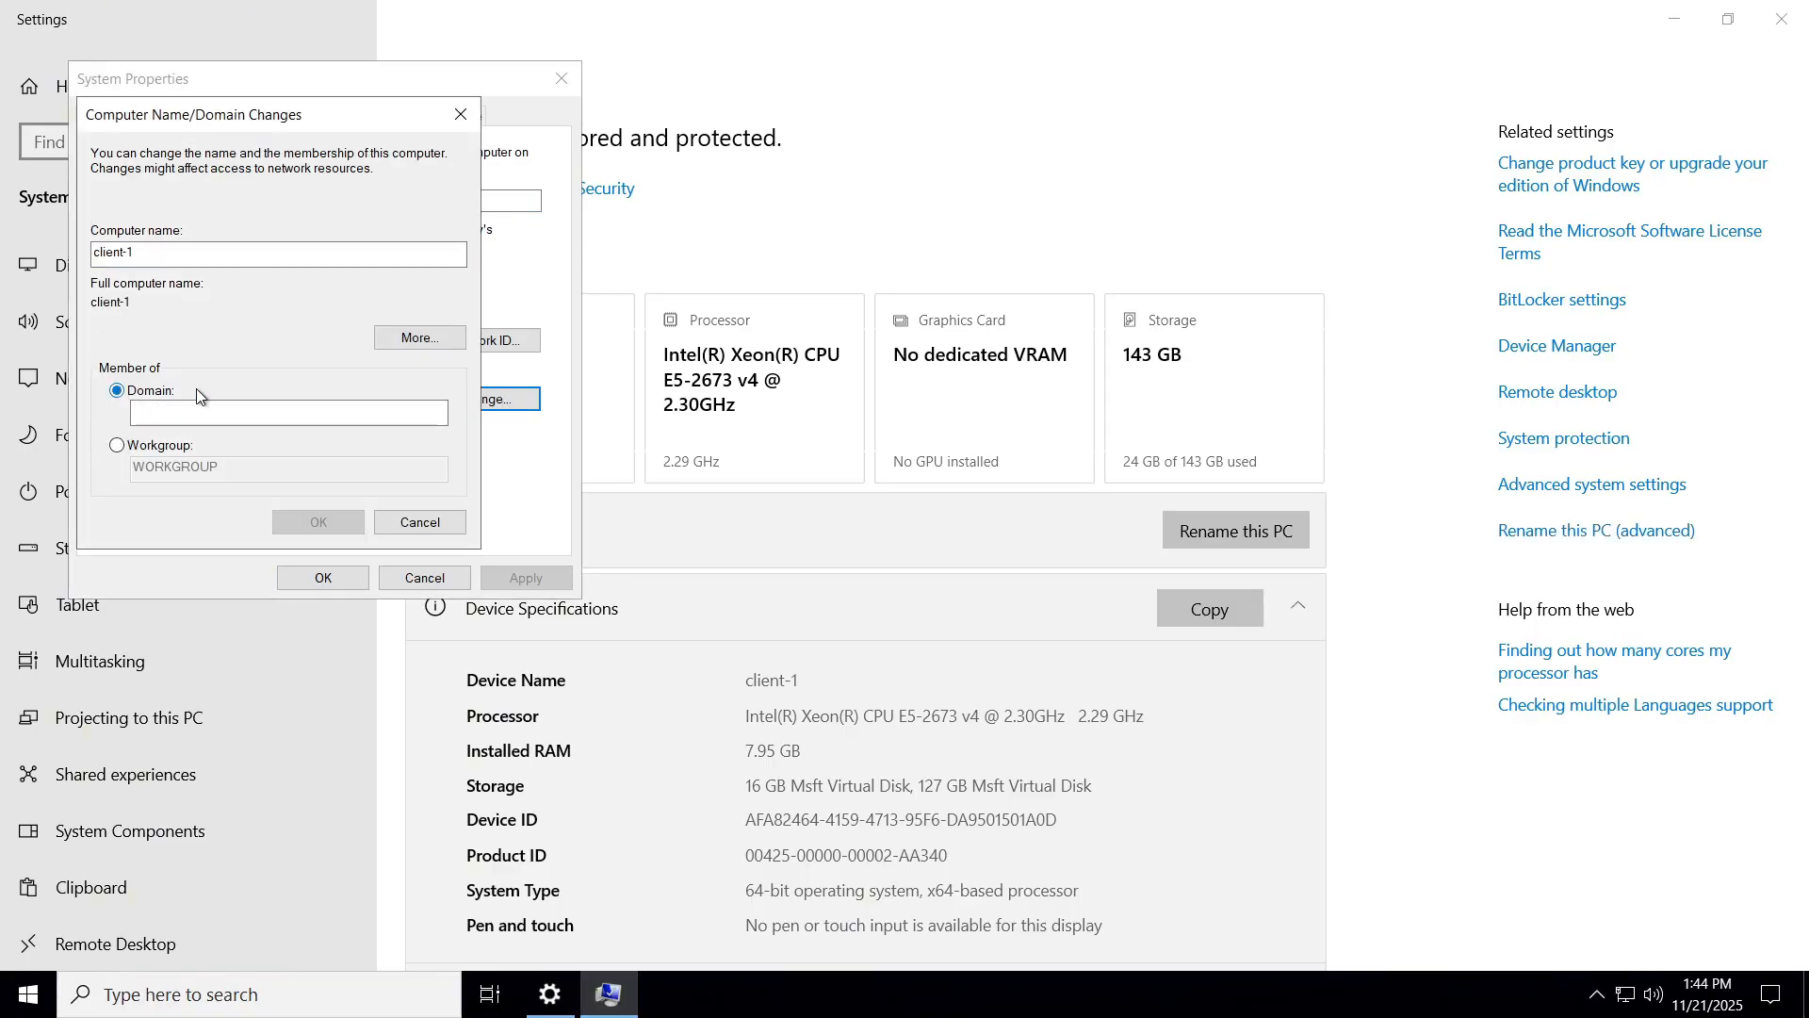
left_click(213, 412)
type("mydomain")
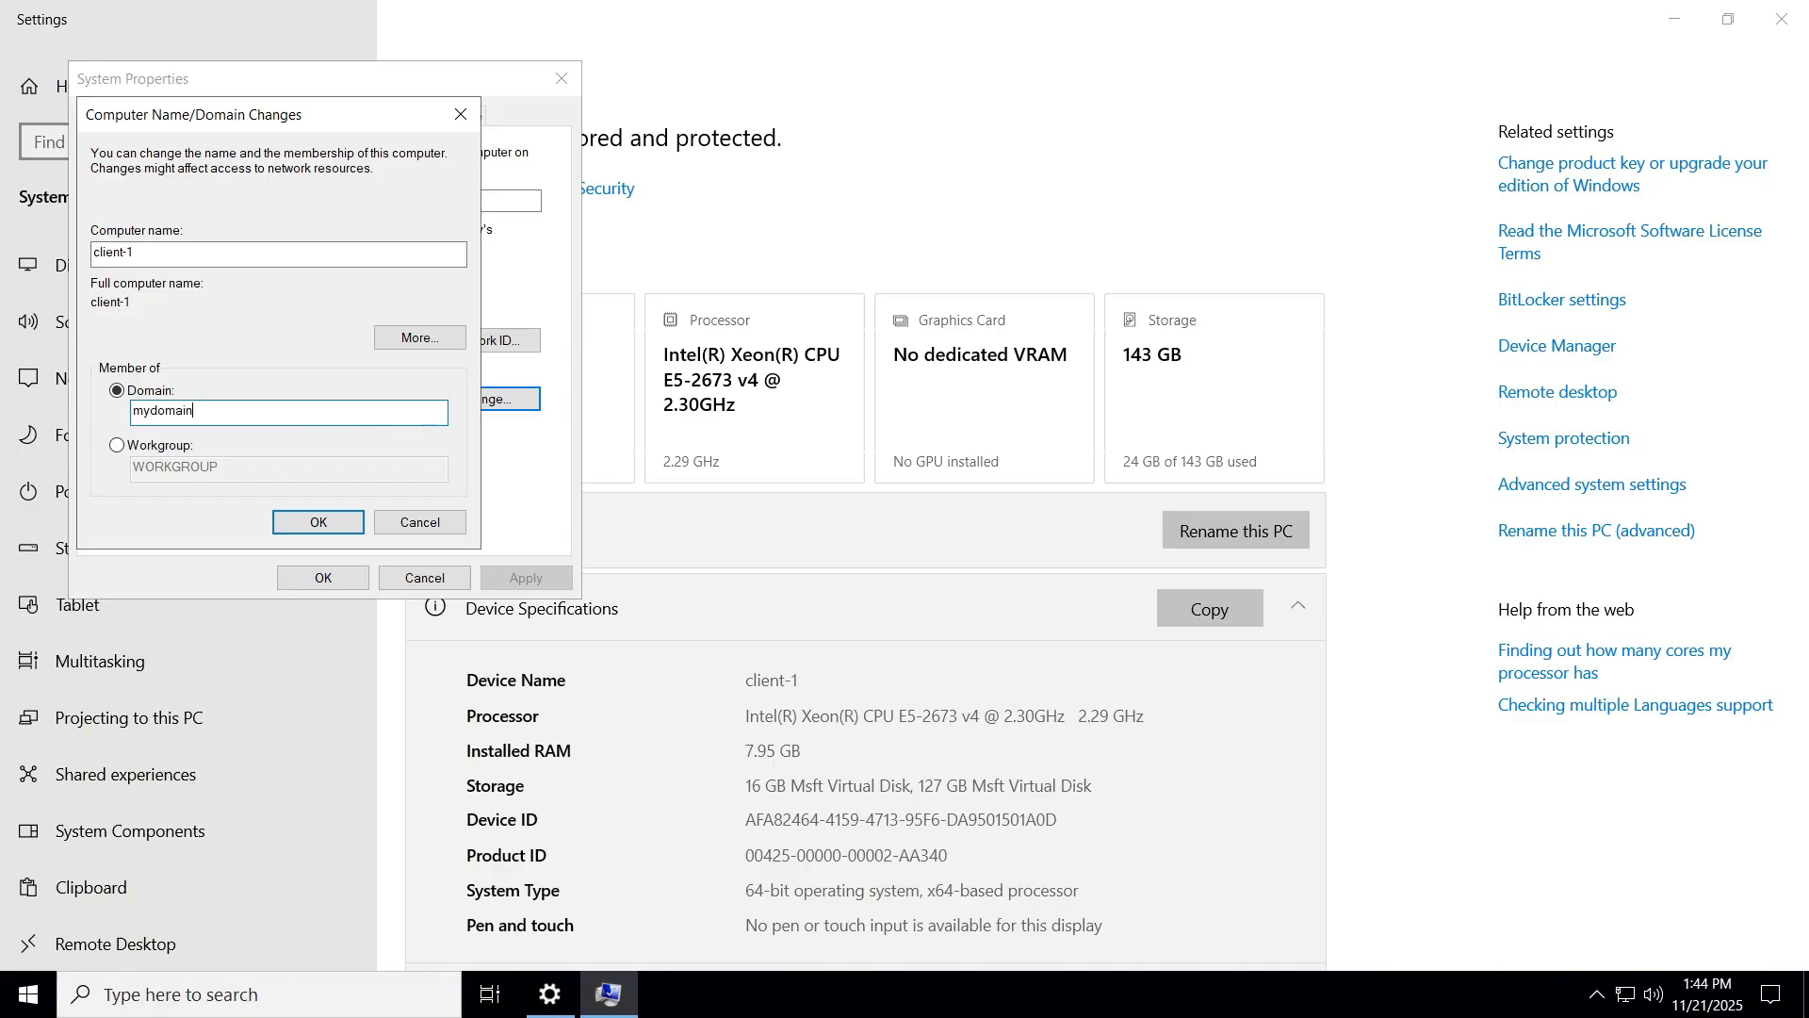
Enter the domain admin username and password to authorize the domain join.
left_click(1121, 19)
mouse_move(1322, 991)
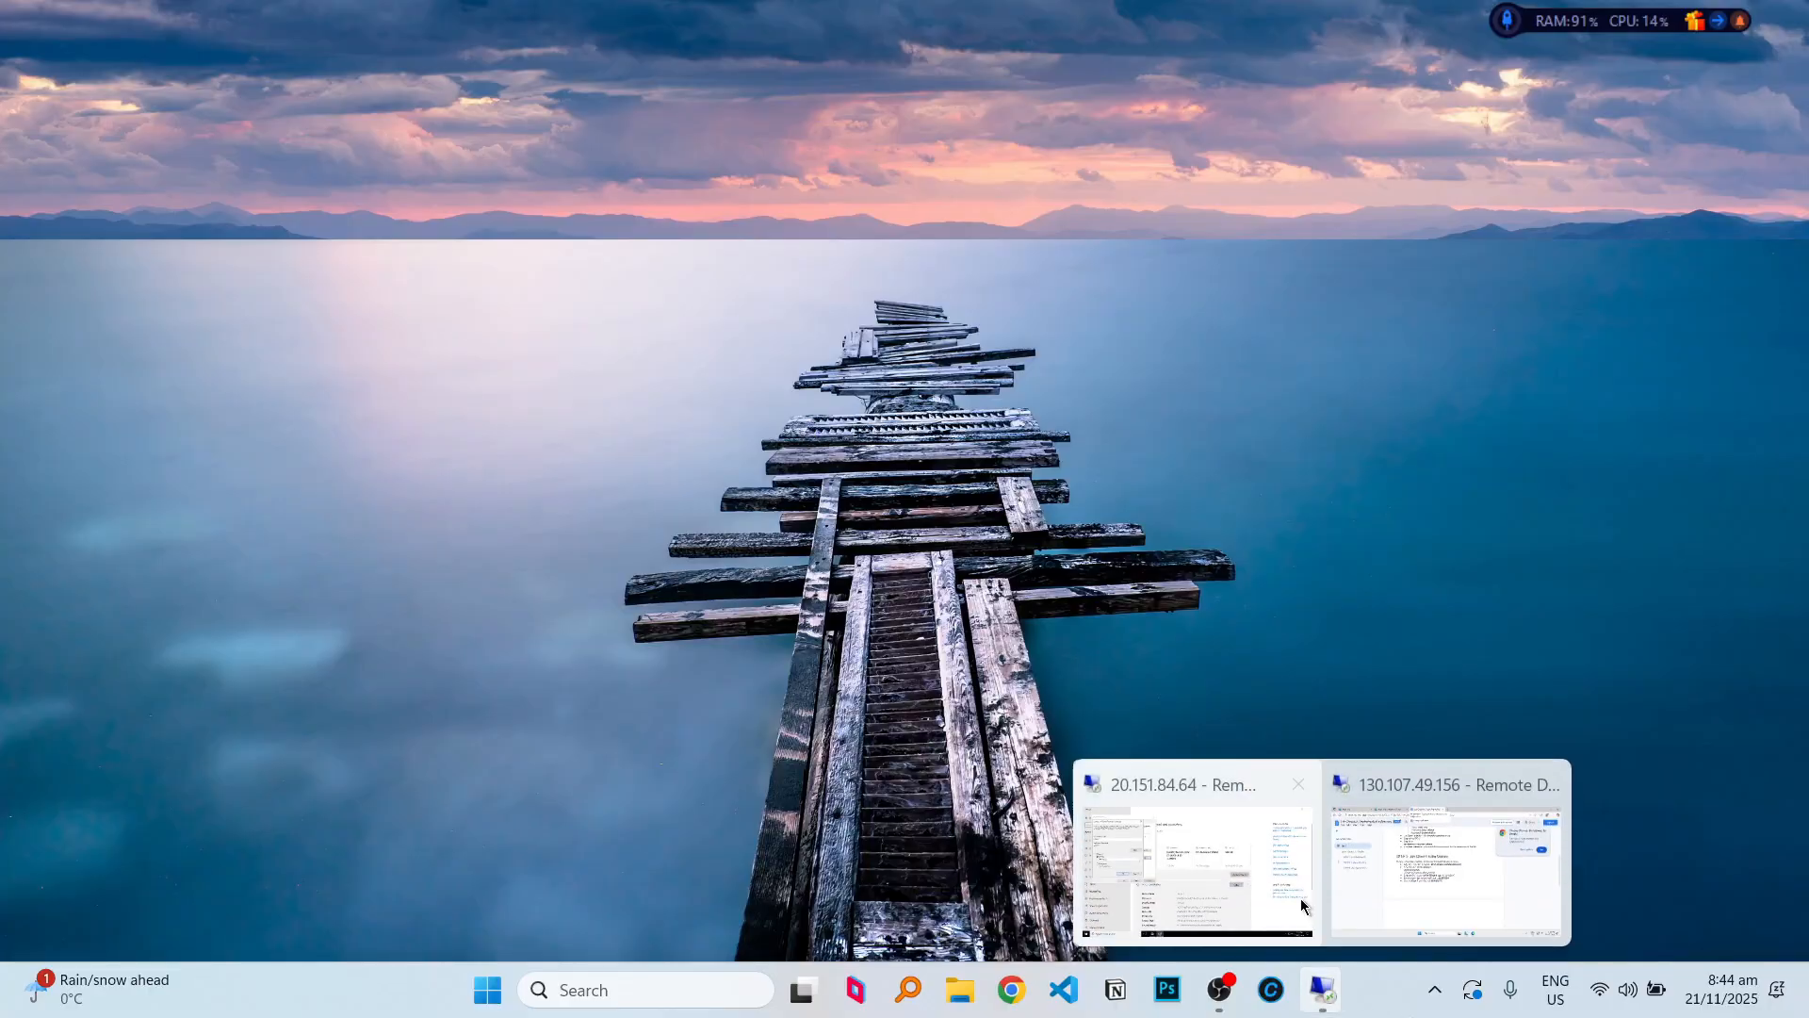
left_click(1301, 905)
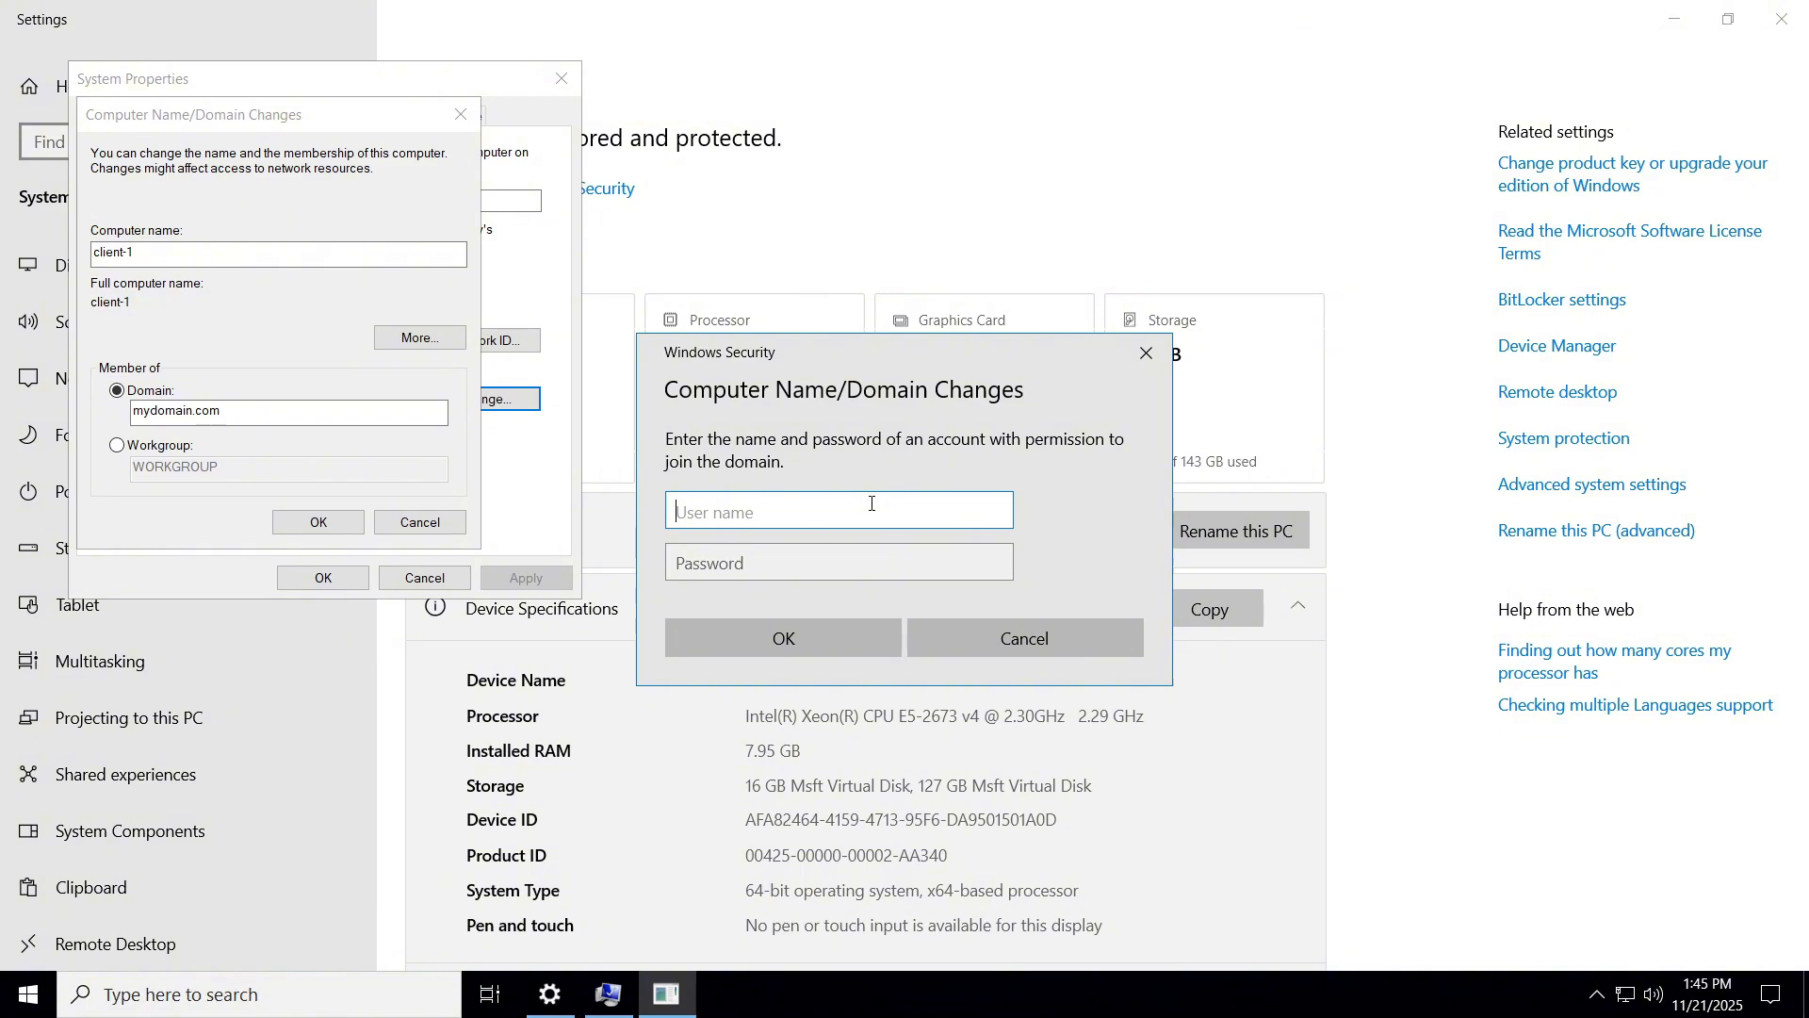
type("jane_admin")
key("Tab")
key("Caps_Lock")
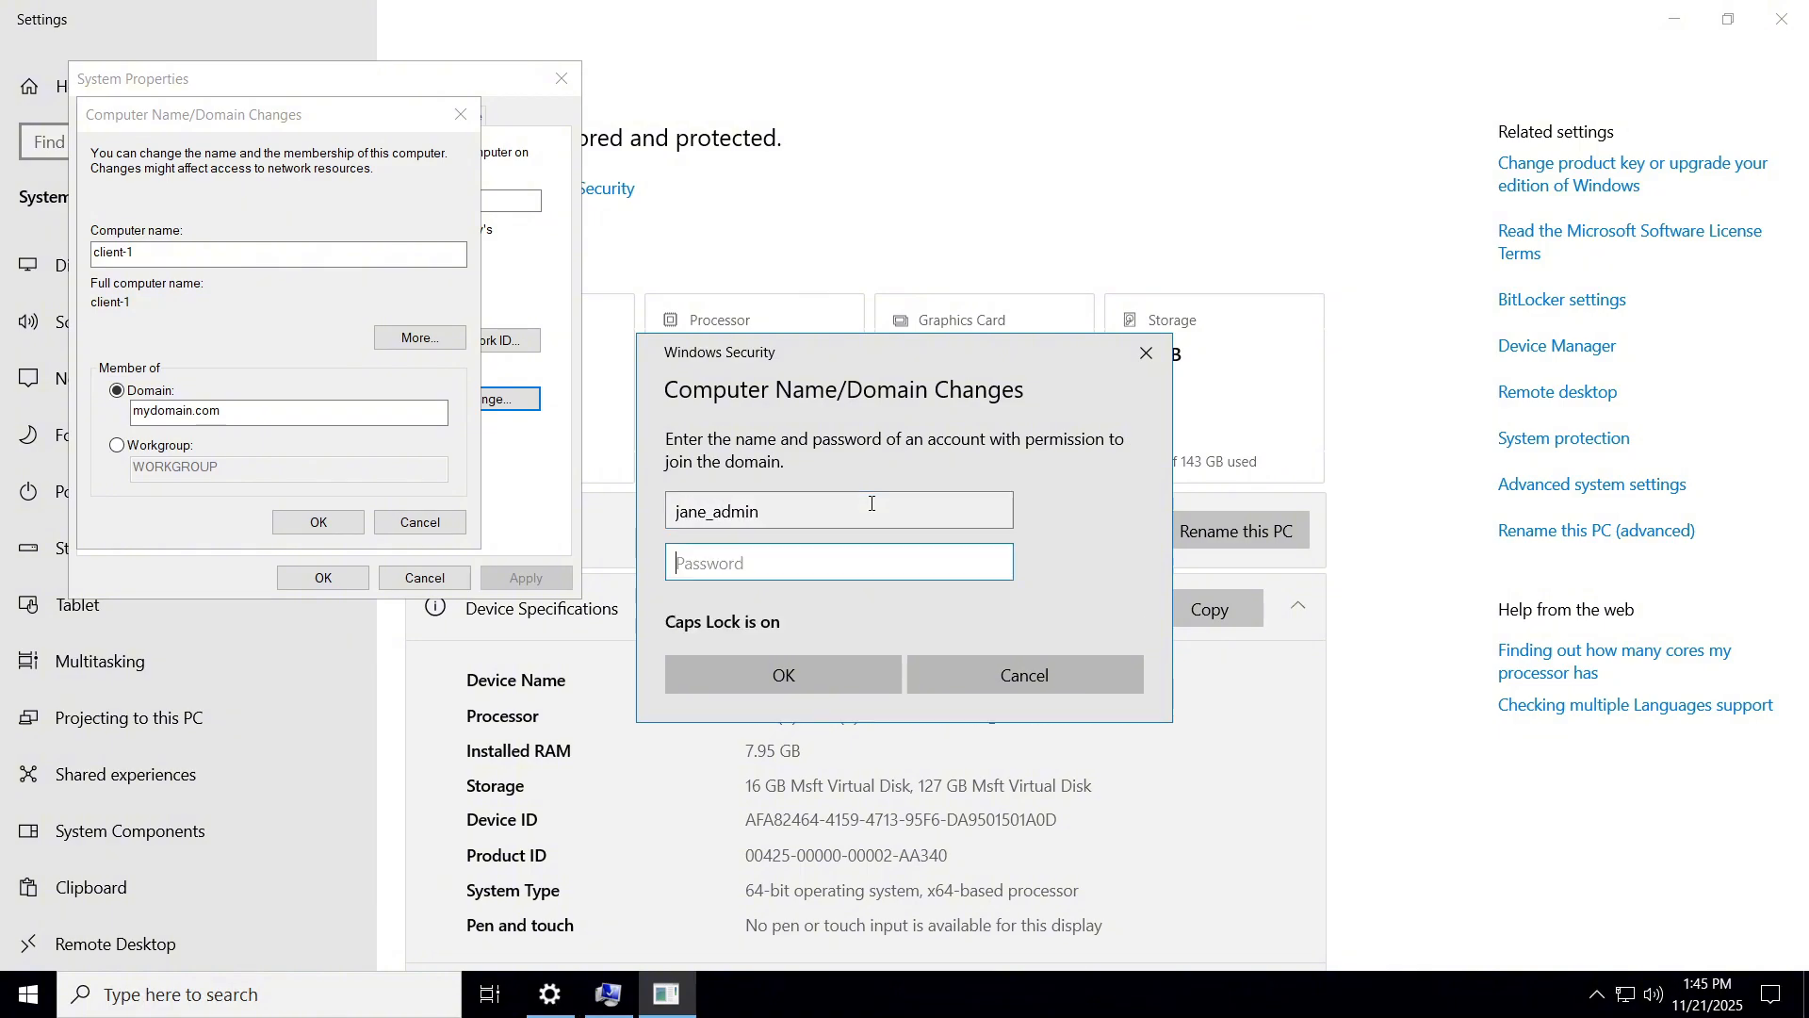
type("P")
type("●●")
key("Caps_Lock")
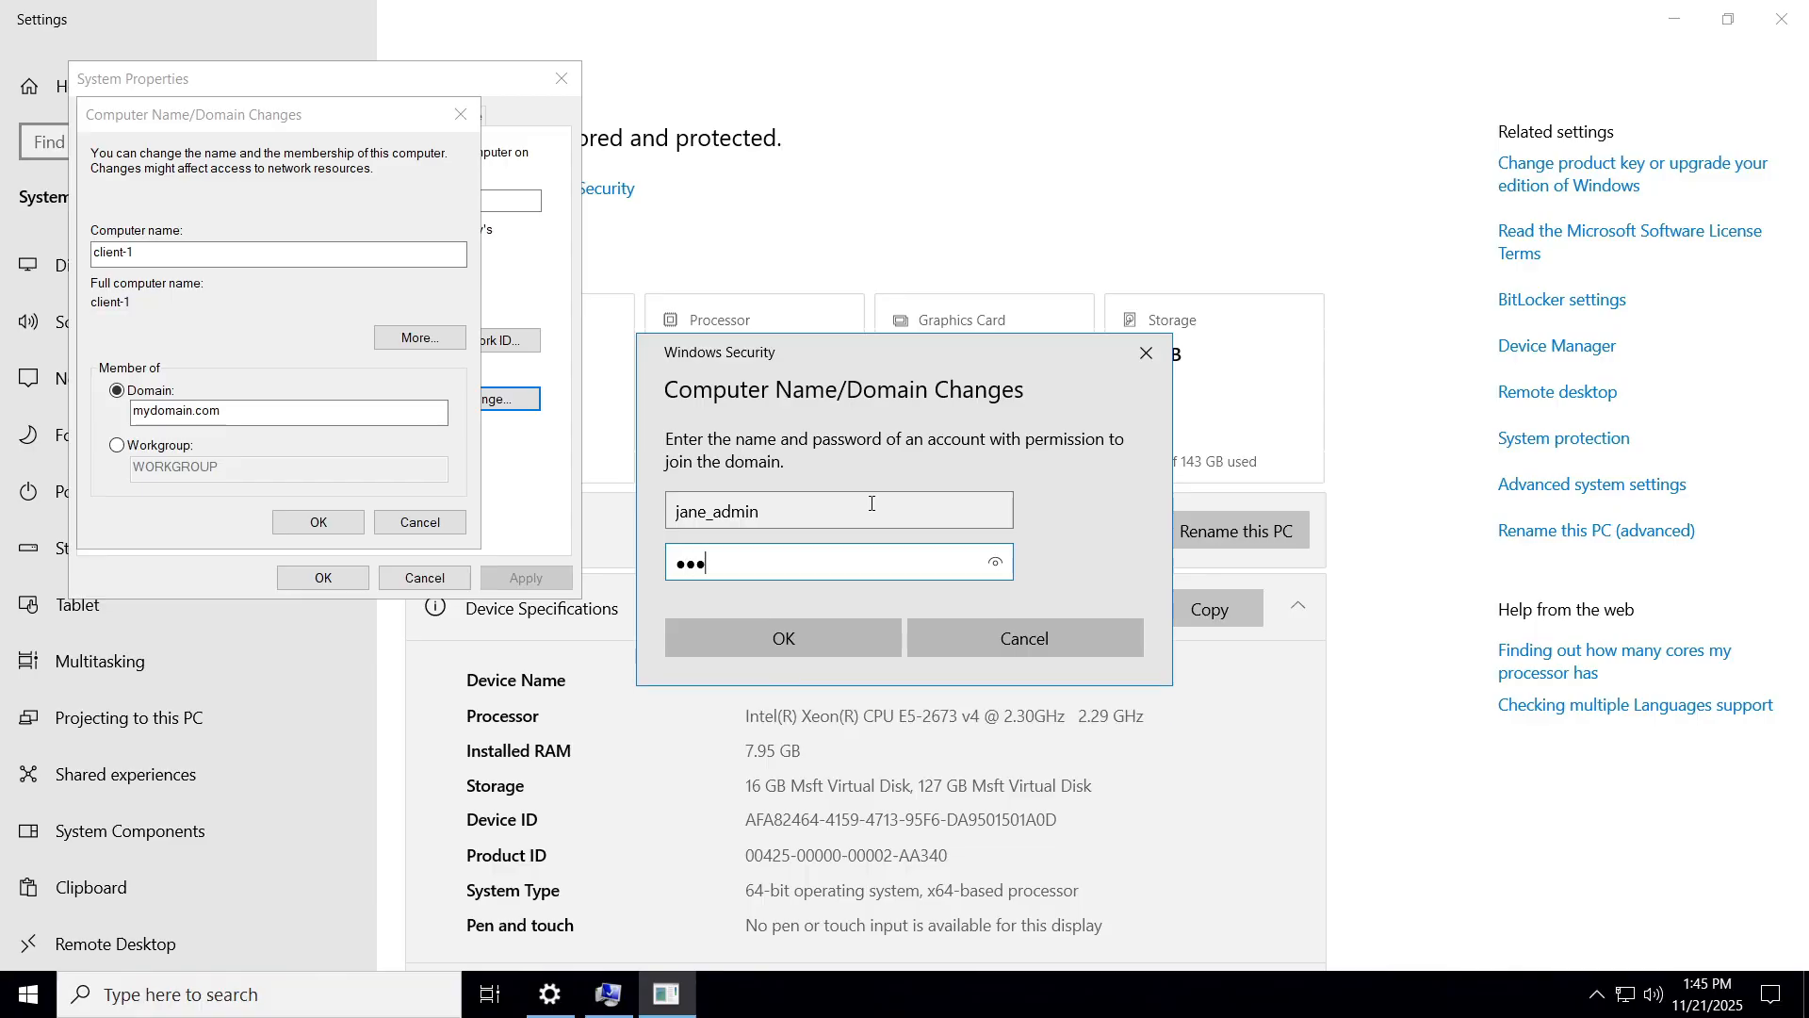
type("●●●●●●●●●●")
left_click(805, 643)
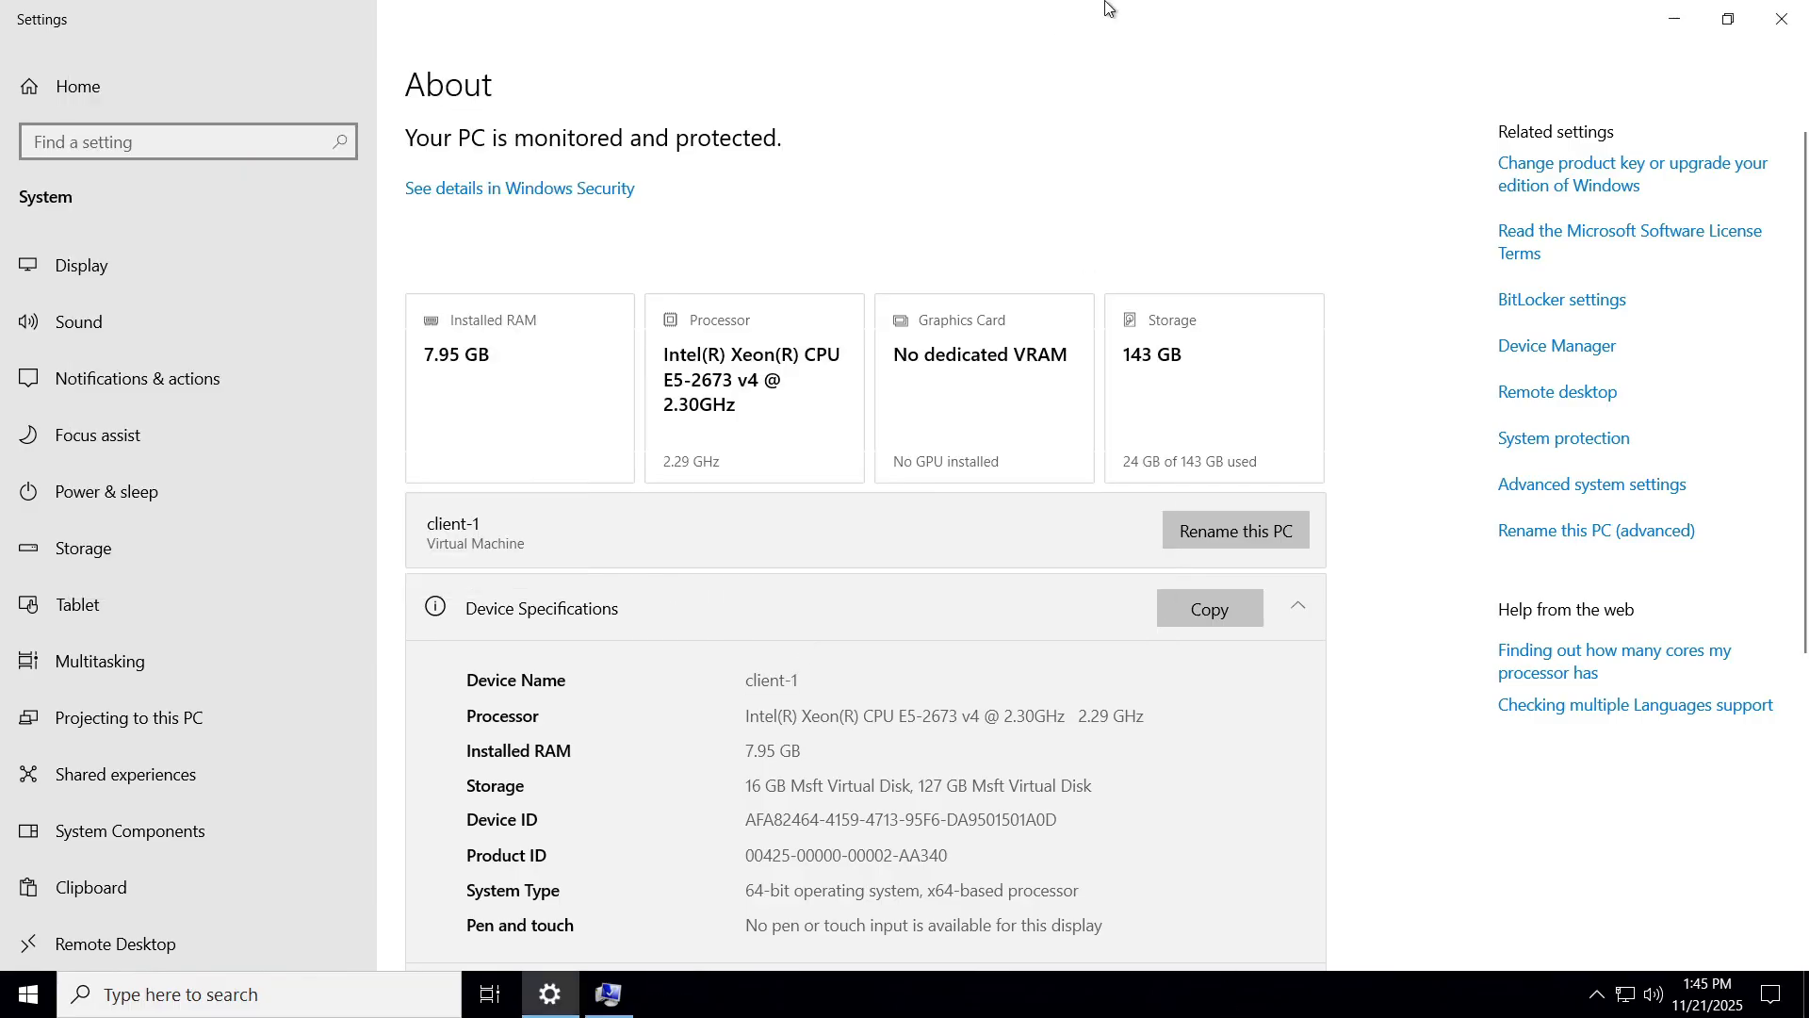
Acknowledge the mydomain.com welcome message and the restart-required notice.
mouse_move(1107, 2)
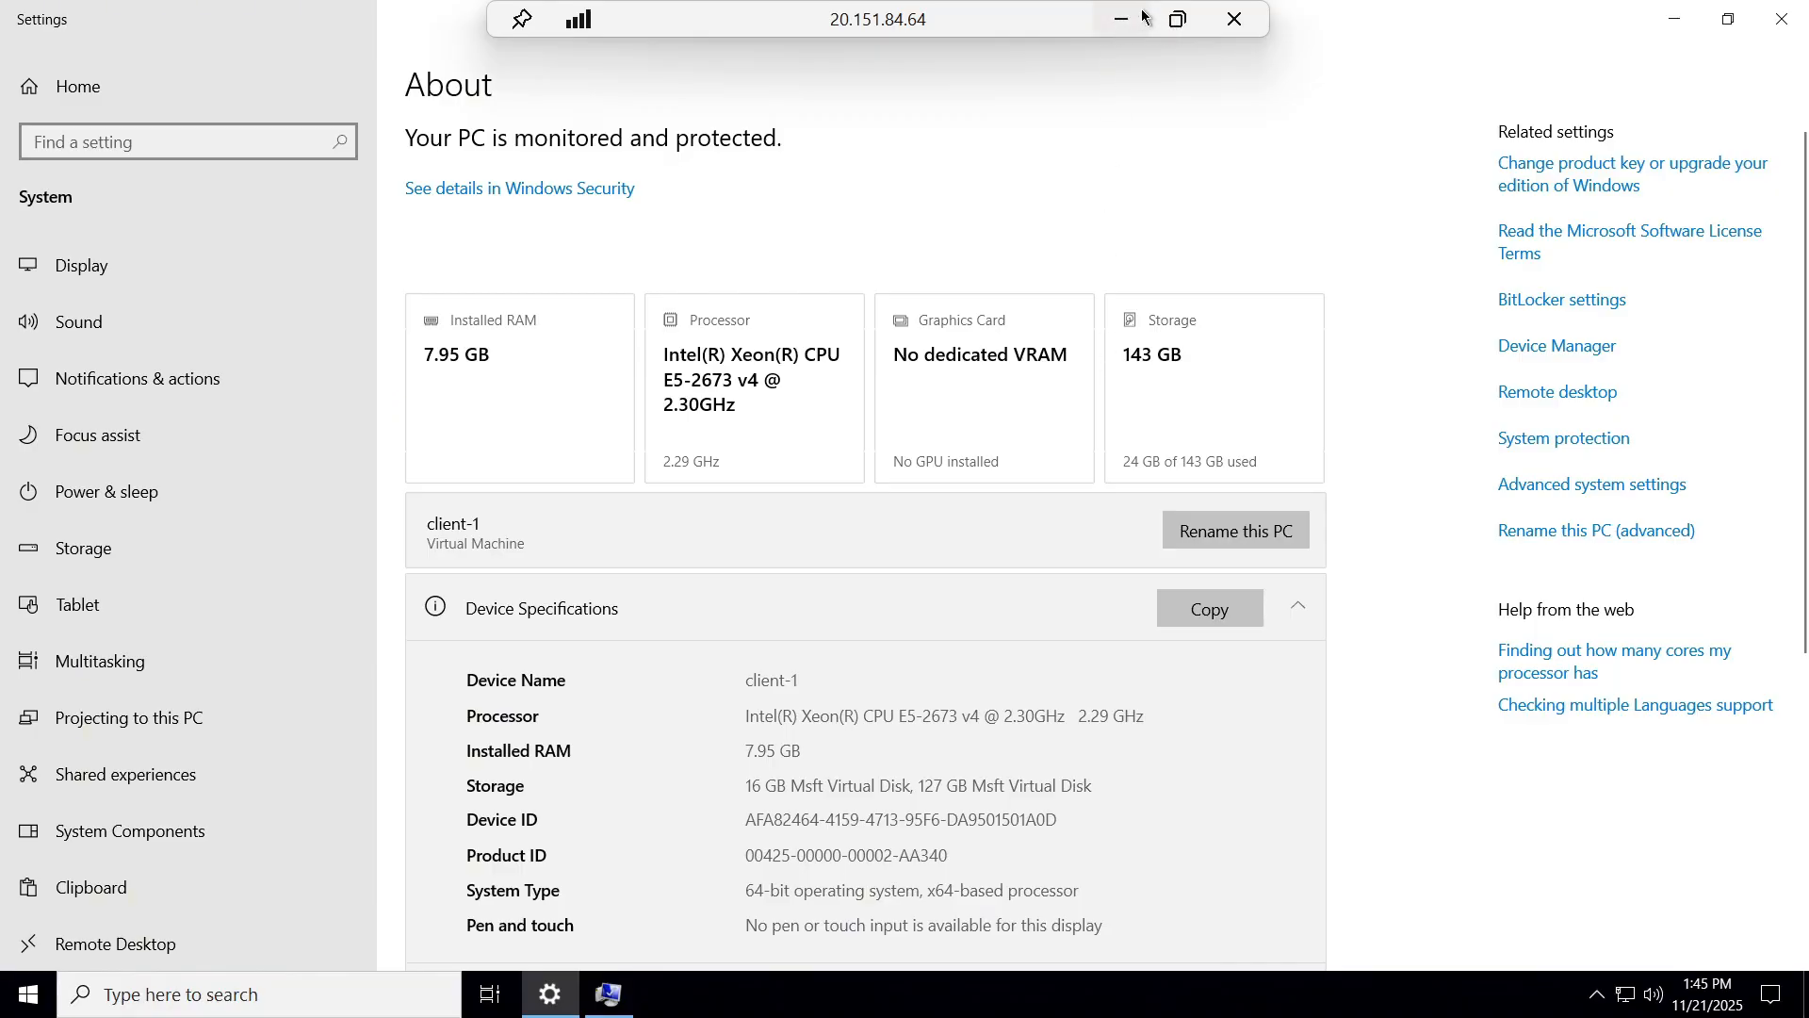
left_click(1142, 17)
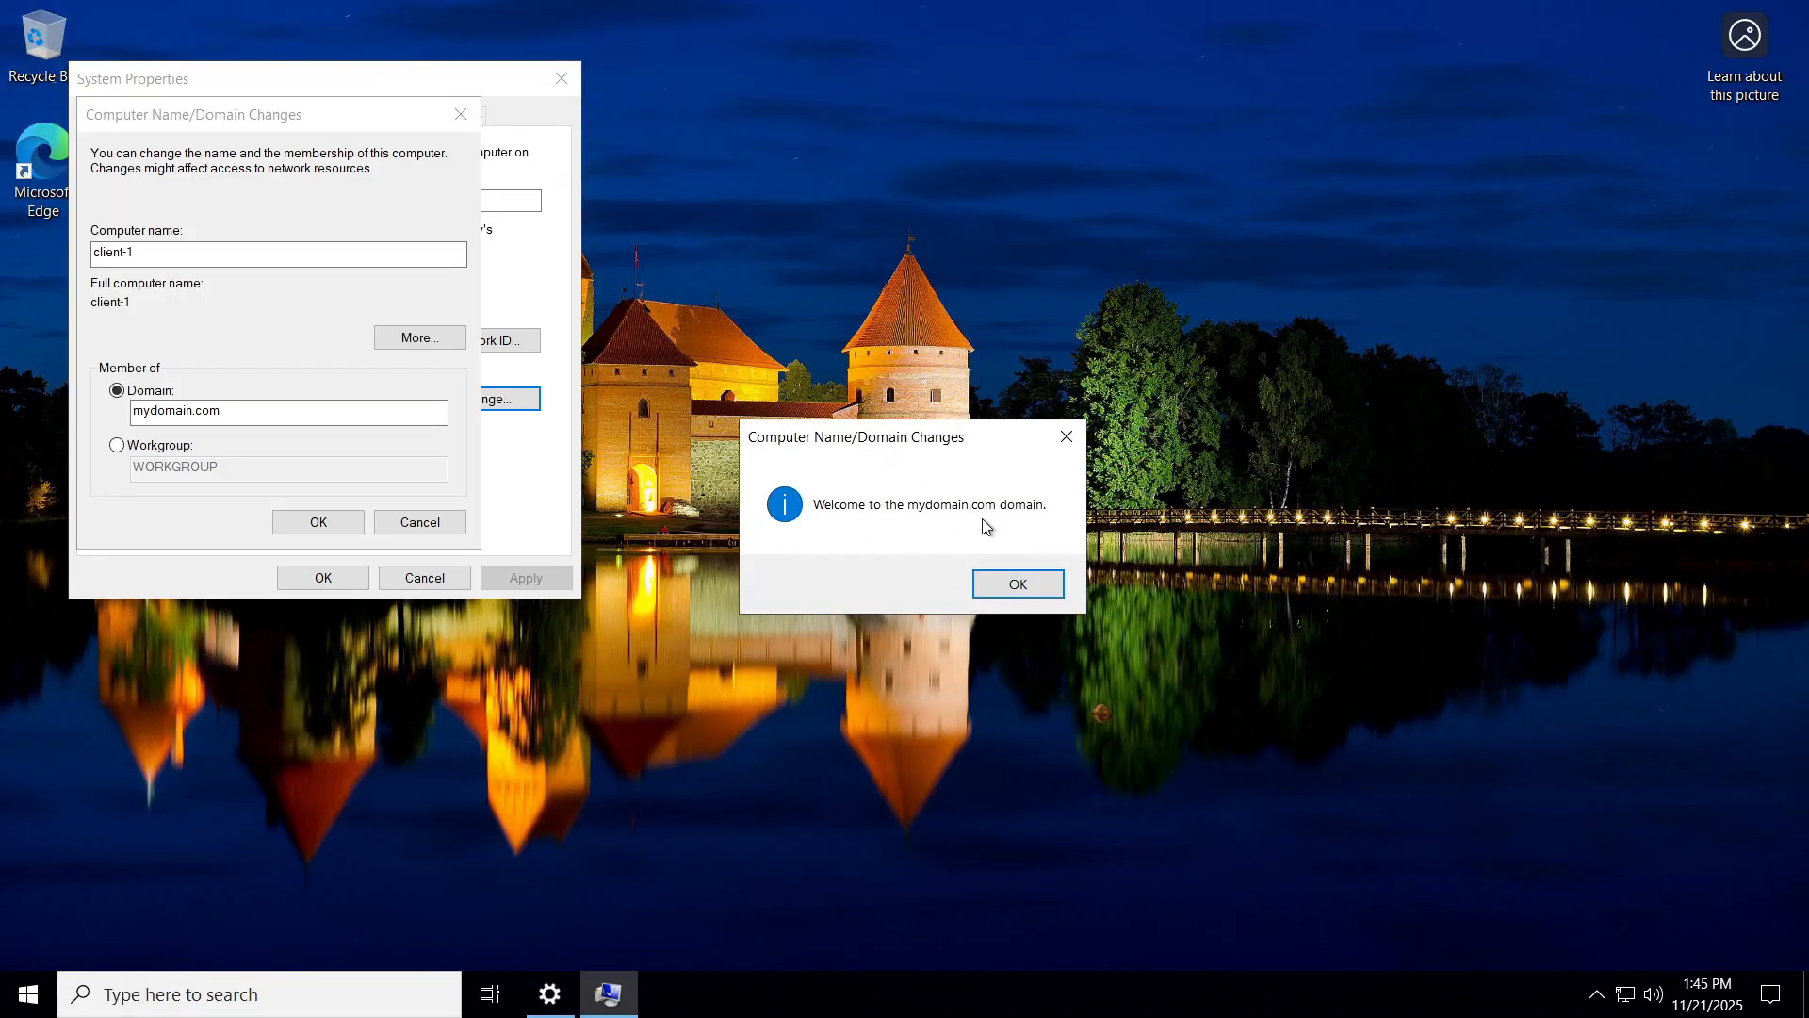
left_click(1033, 583)
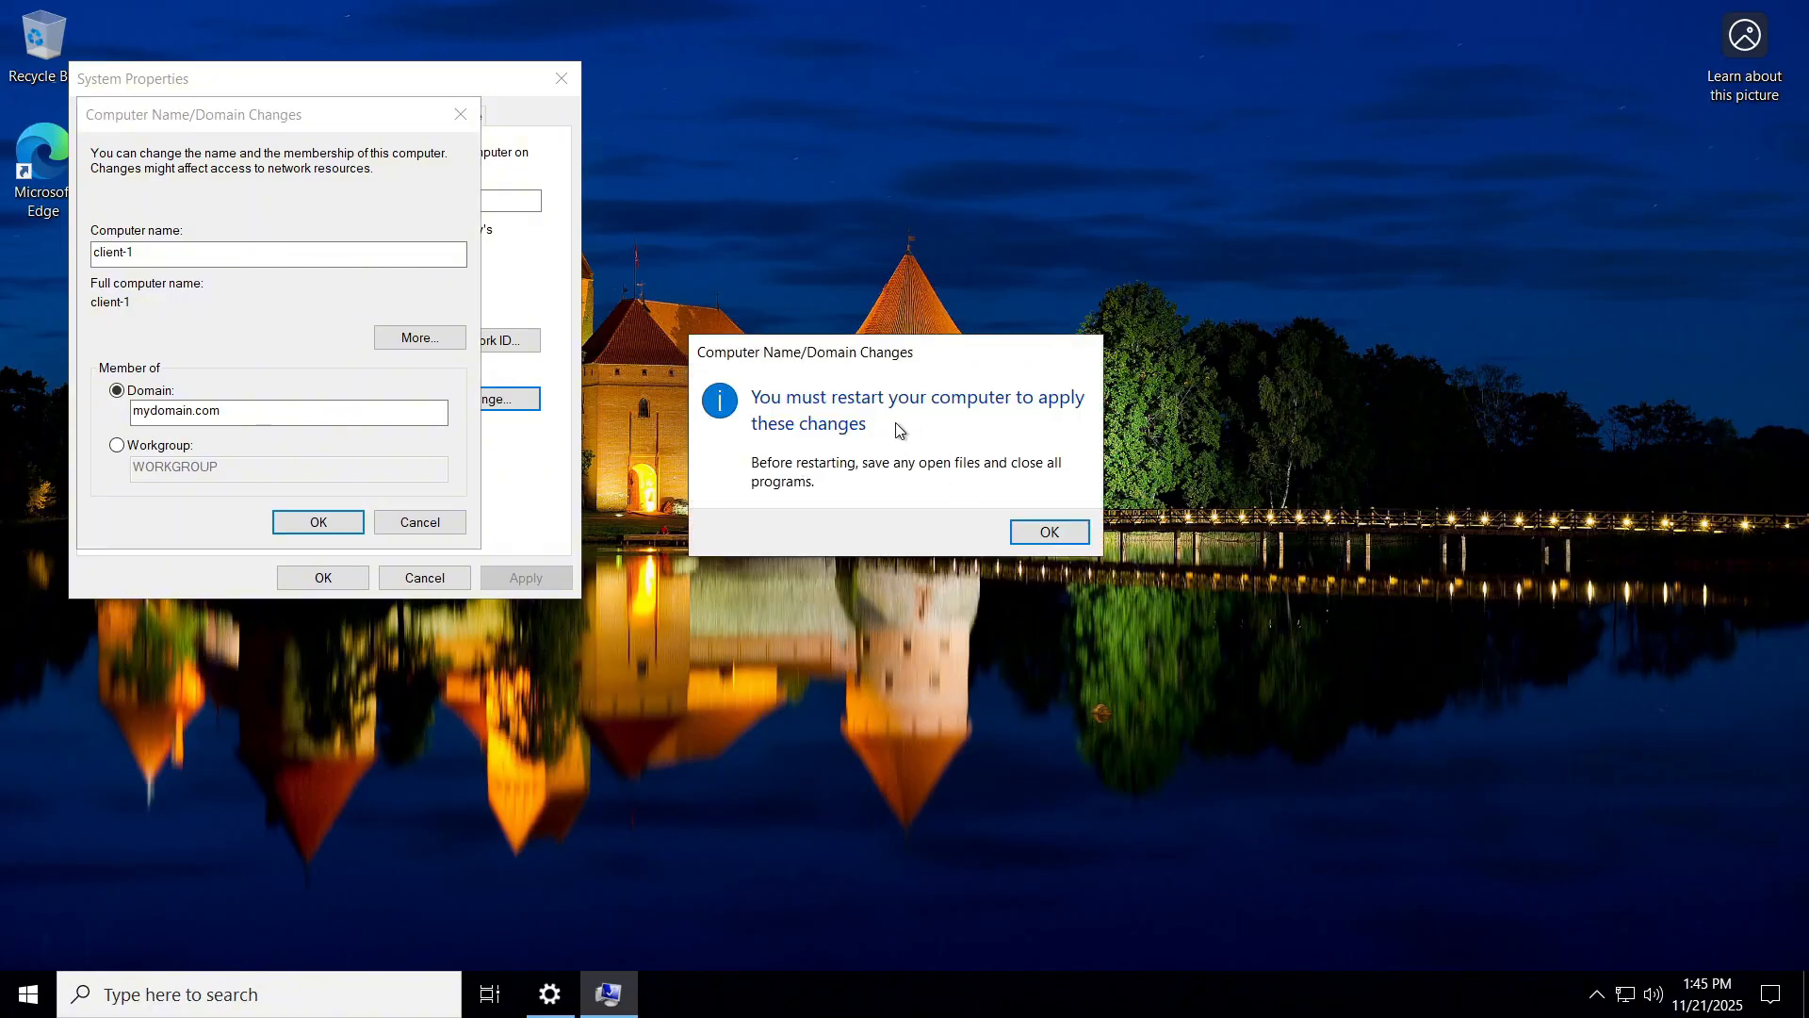
left_click(1056, 533)
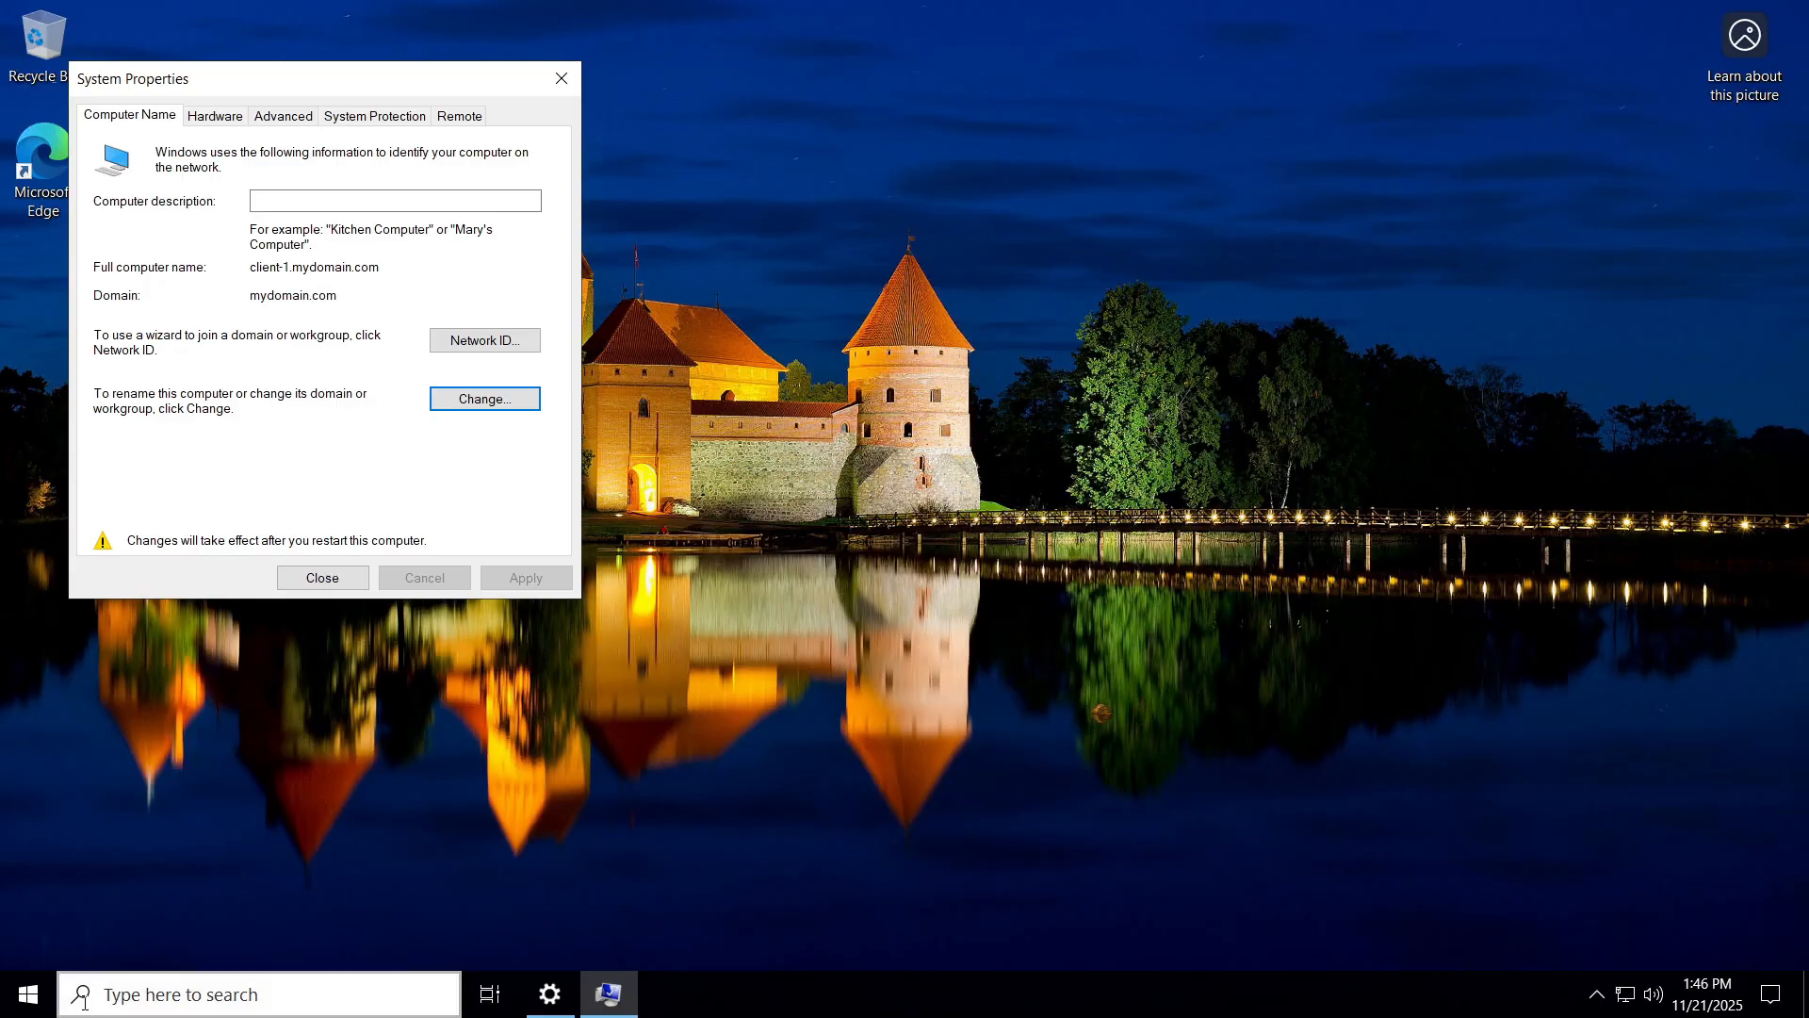
Restart Client-1 from the Start power options, then bring the 130.107.49.156 session to full screen.
left_click(31, 994)
mouse_move(9, 943)
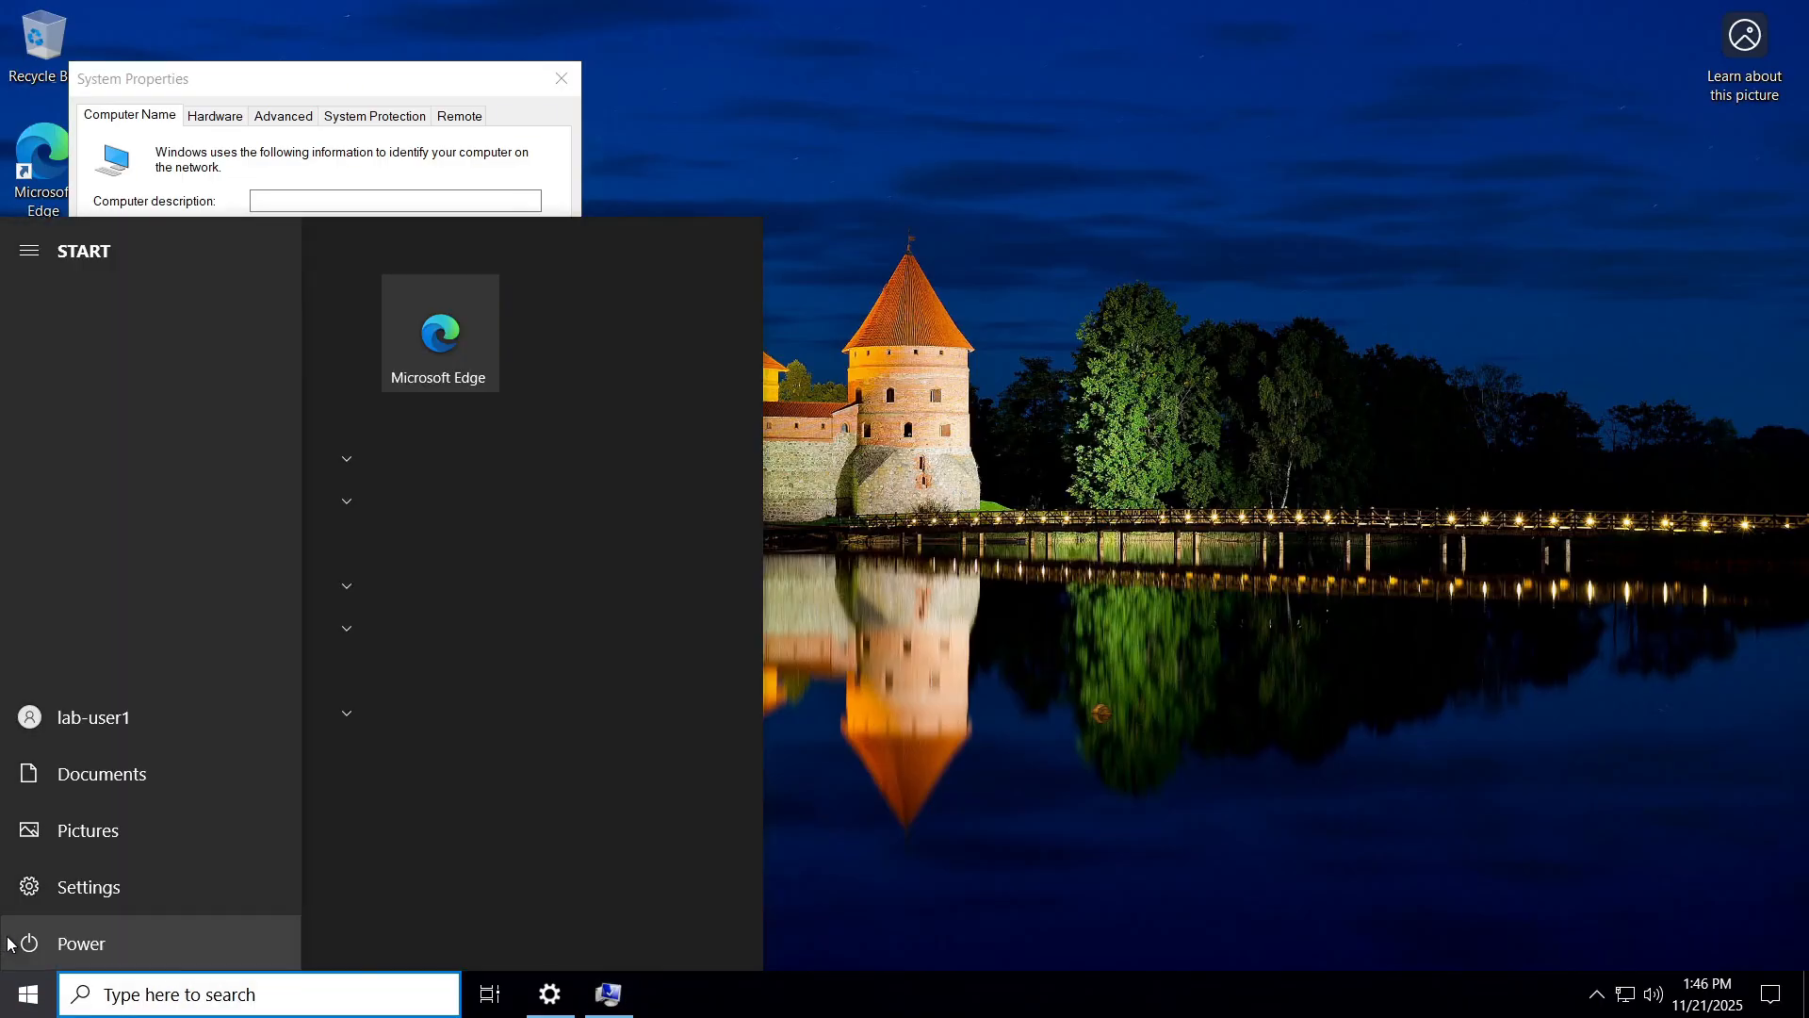
left_click(132, 938)
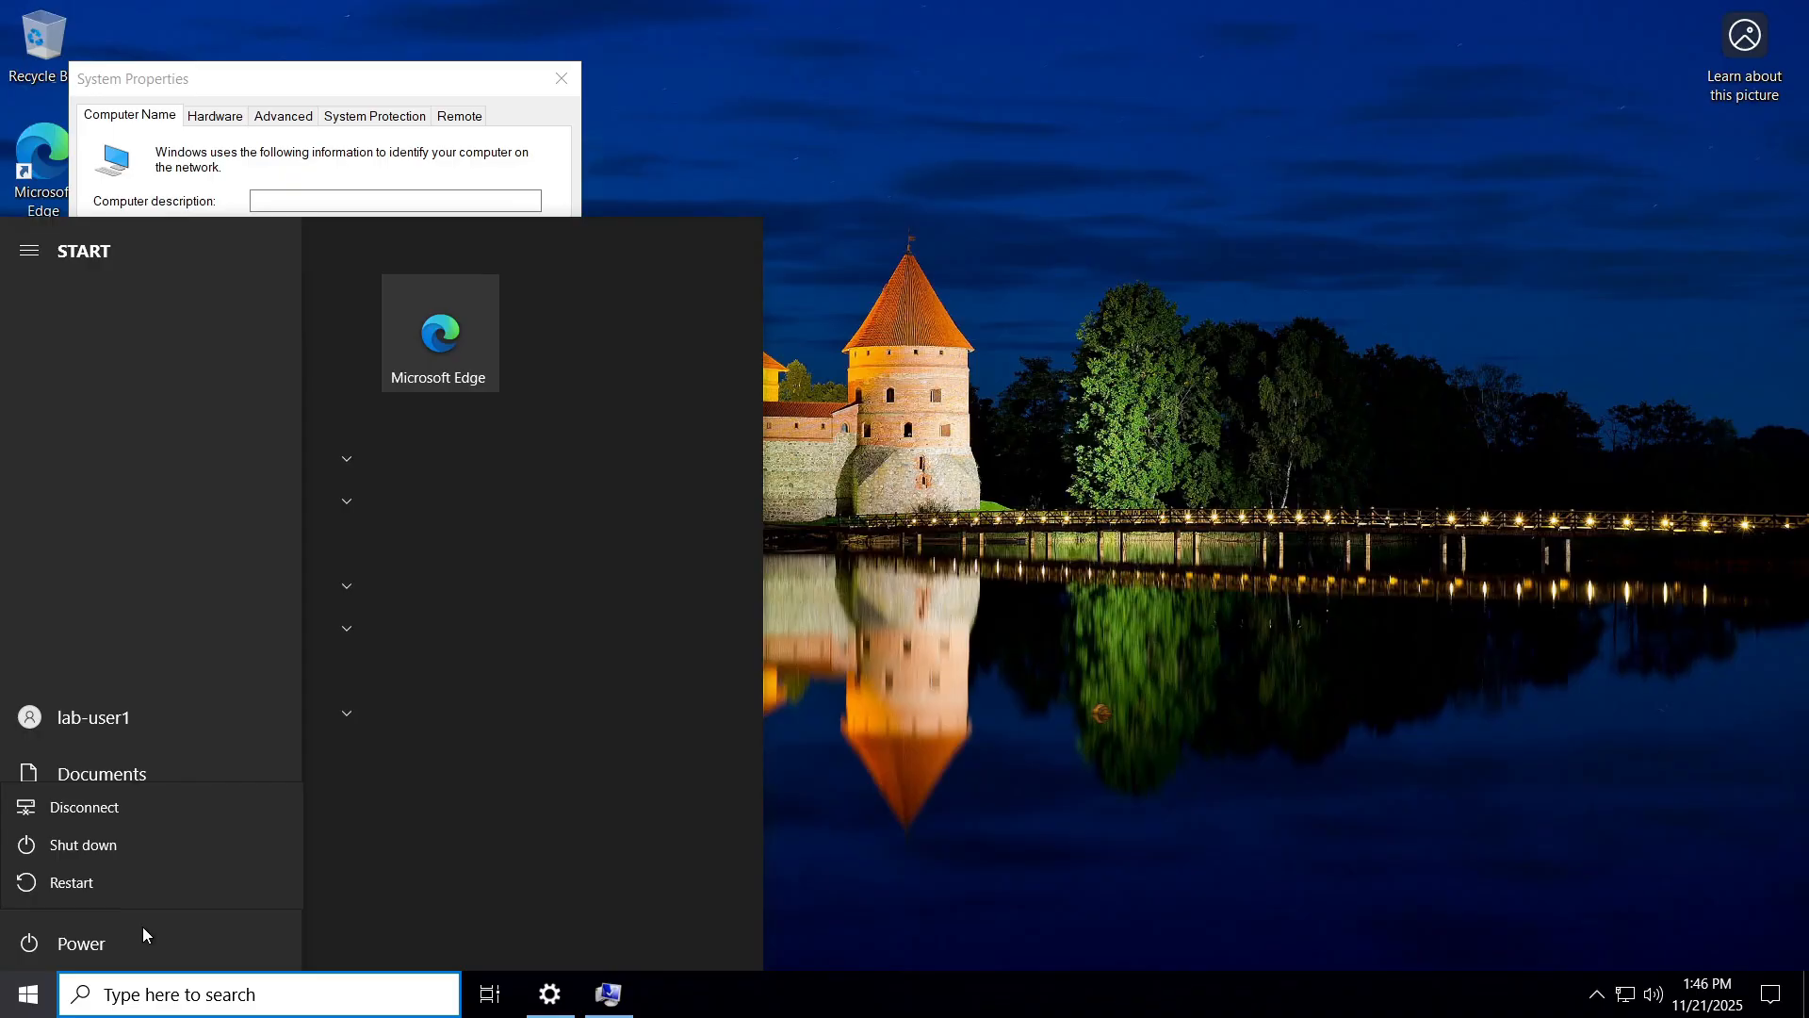
left_click(98, 882)
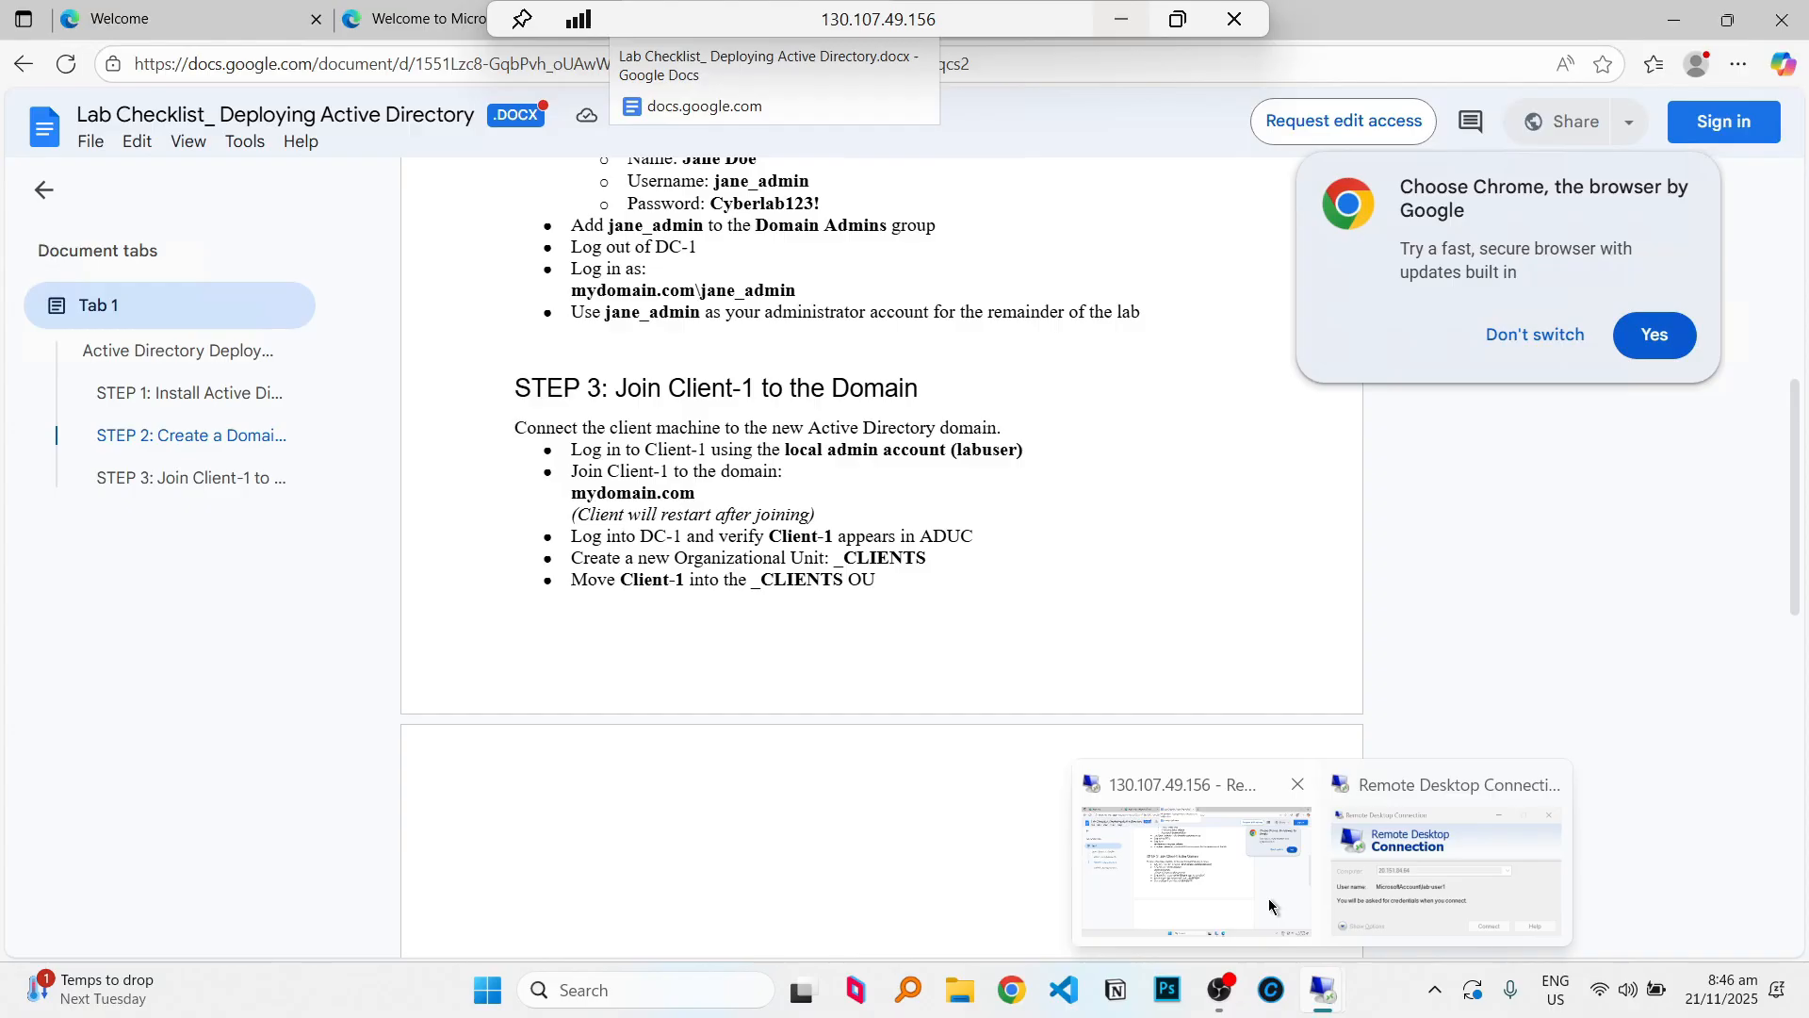
left_click(1248, 880)
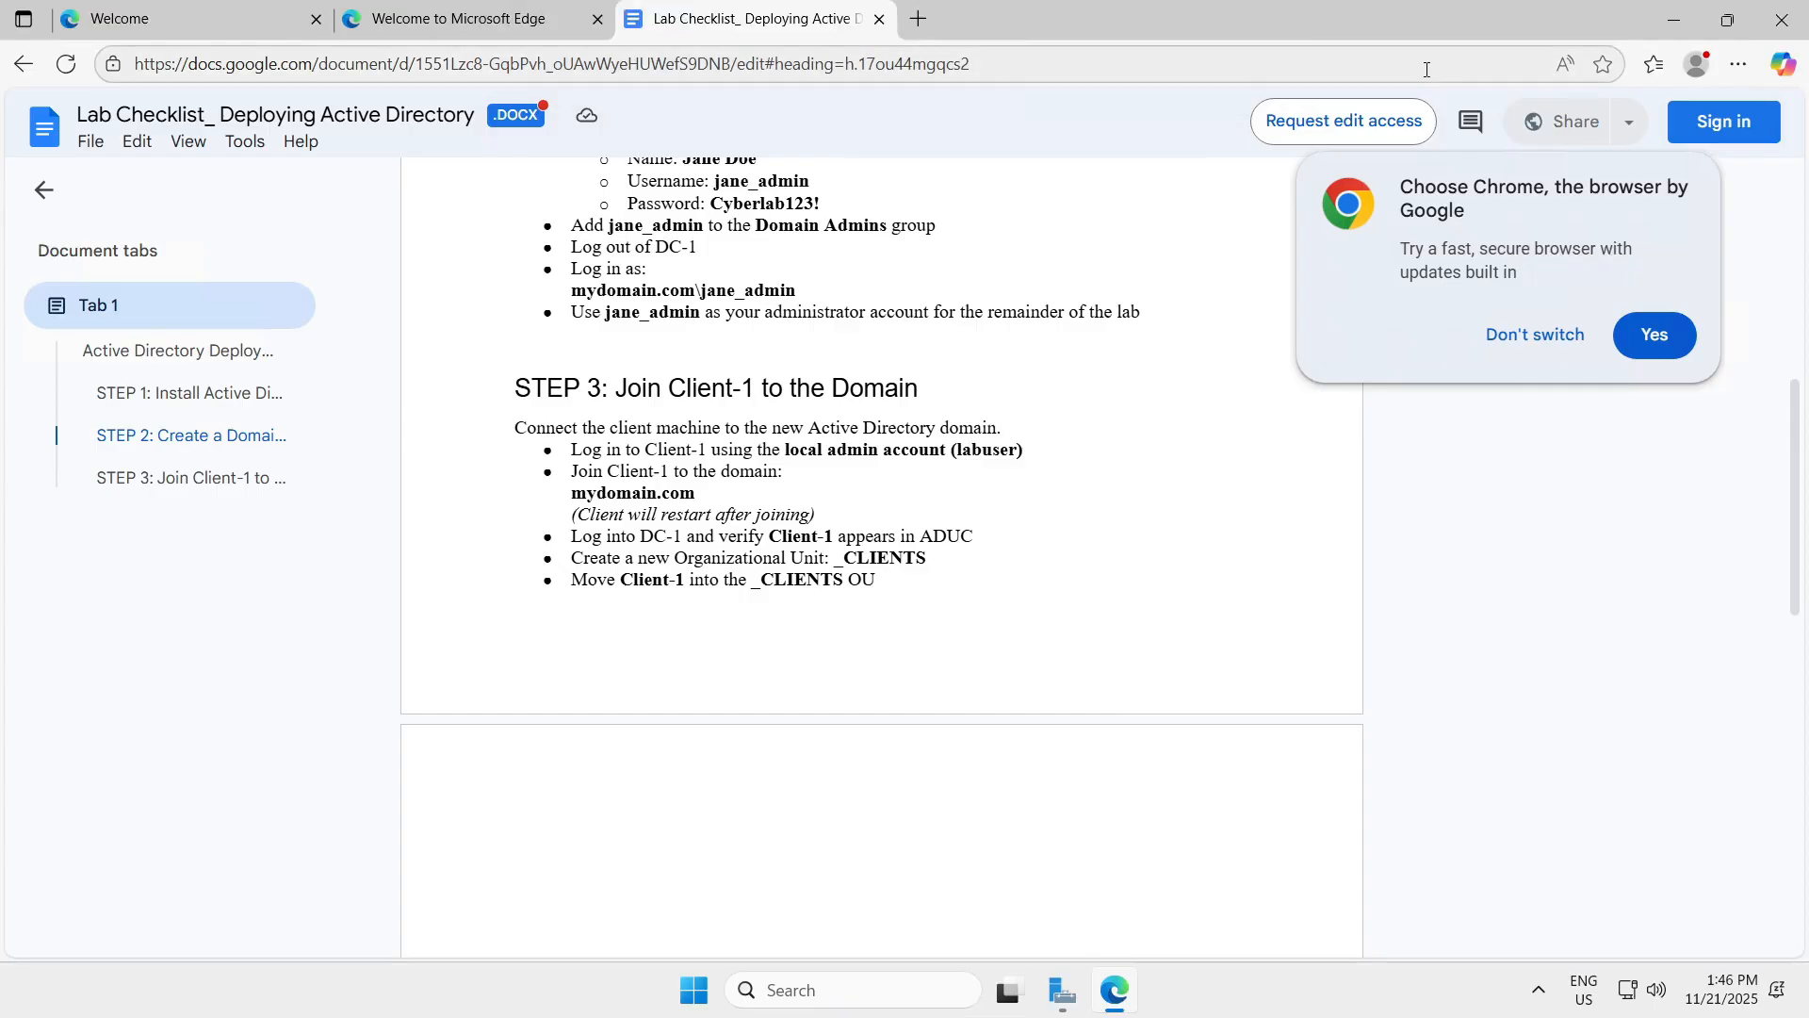
Hide the checklist, find Remote Desktop with 'remo', and submit a first sign-in attempt.
left_click(1669, 20)
left_click(840, 980)
type("remo")
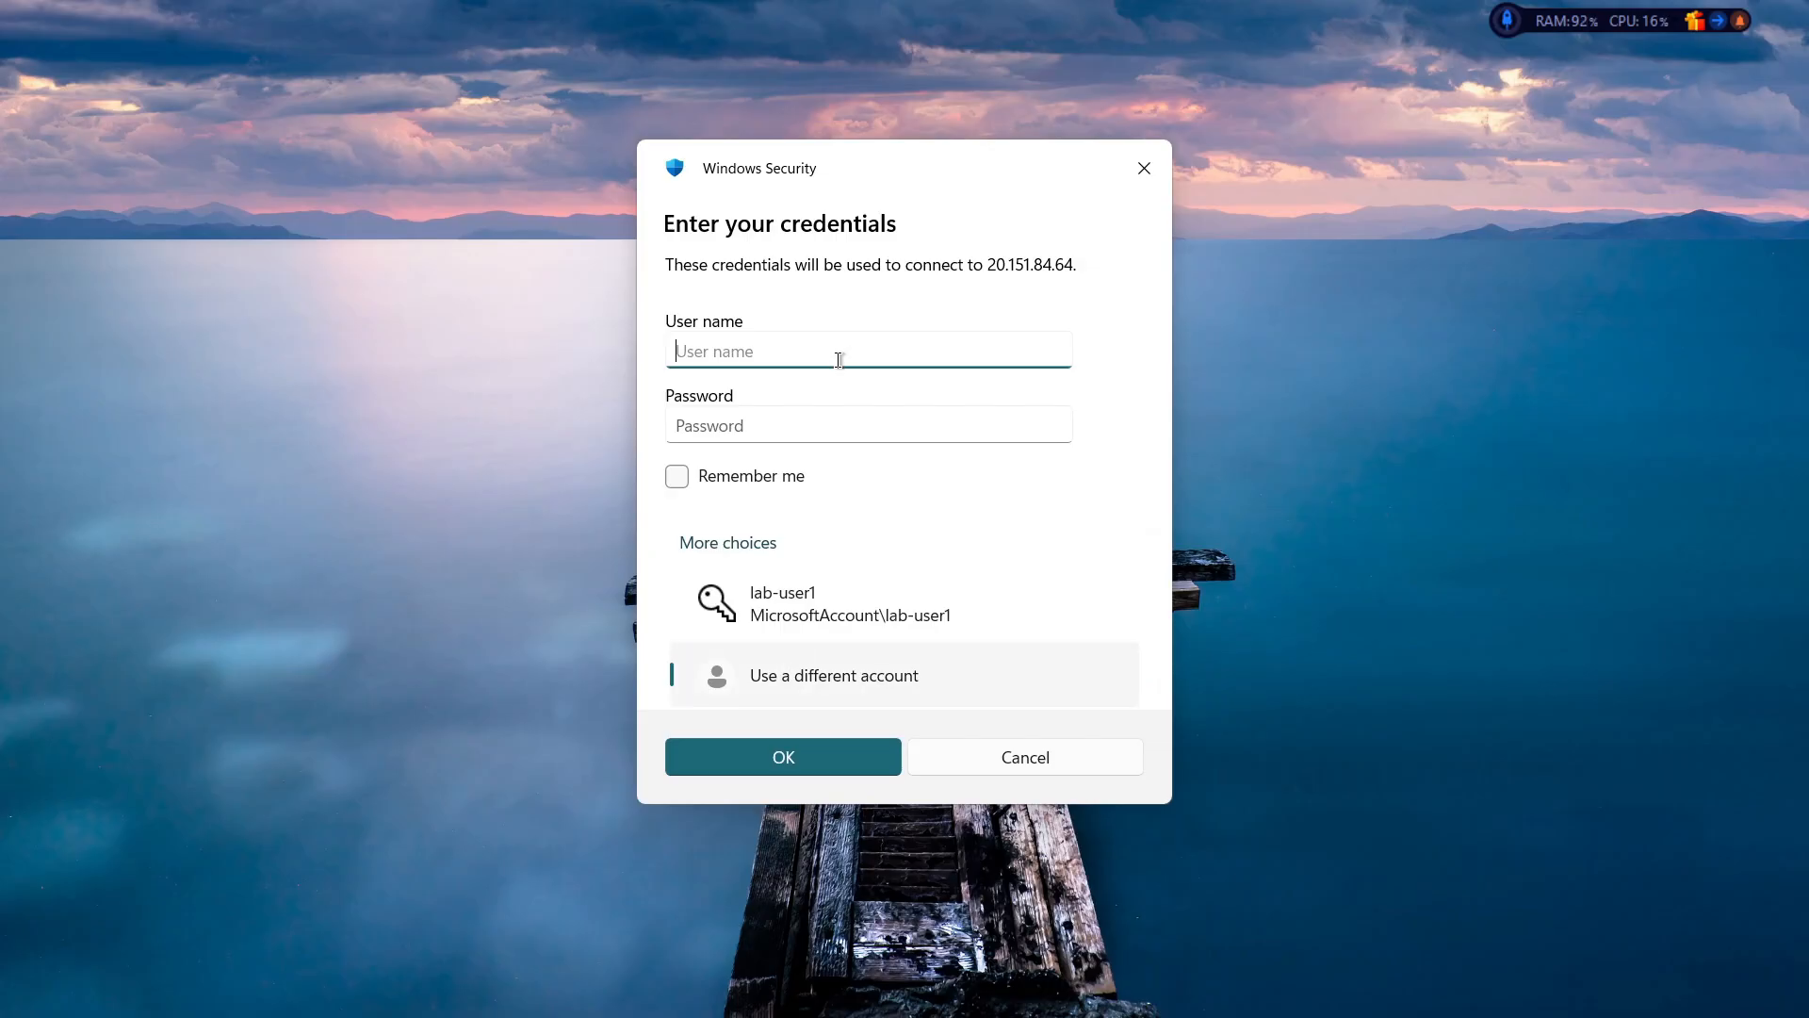
type("jane_admin")
key("Tab")
type("****************")
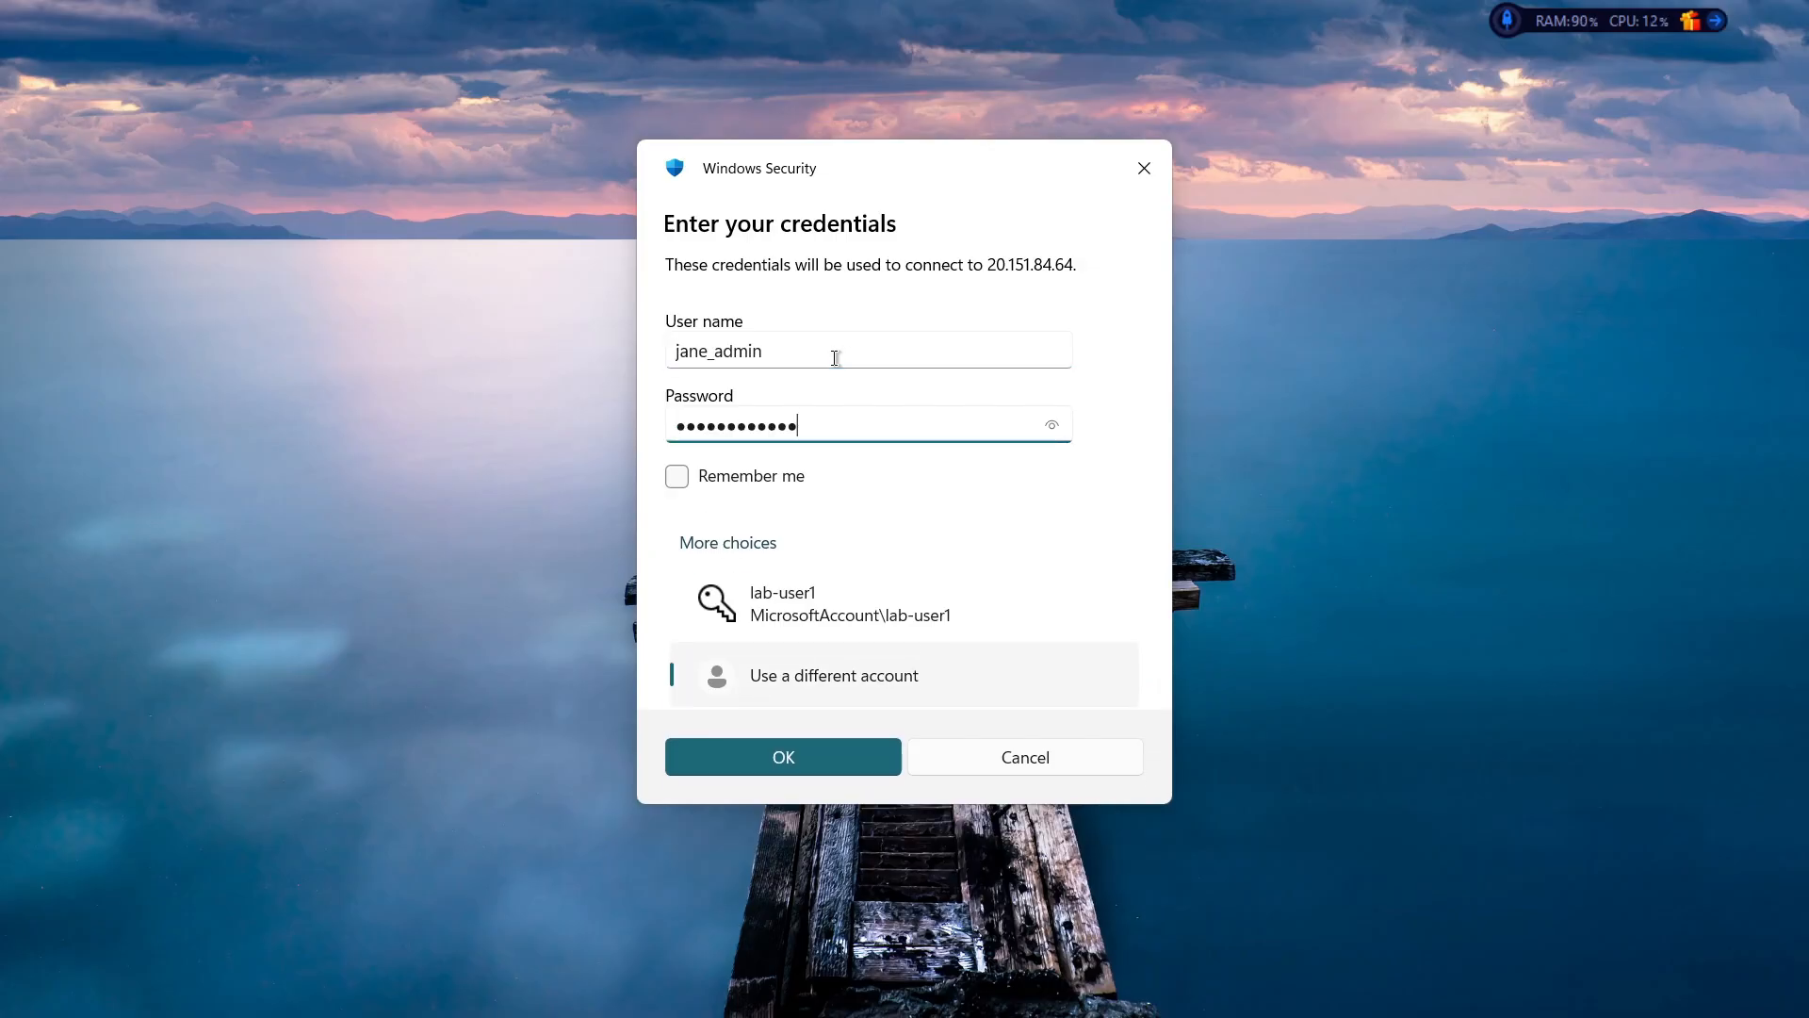
key("Return")
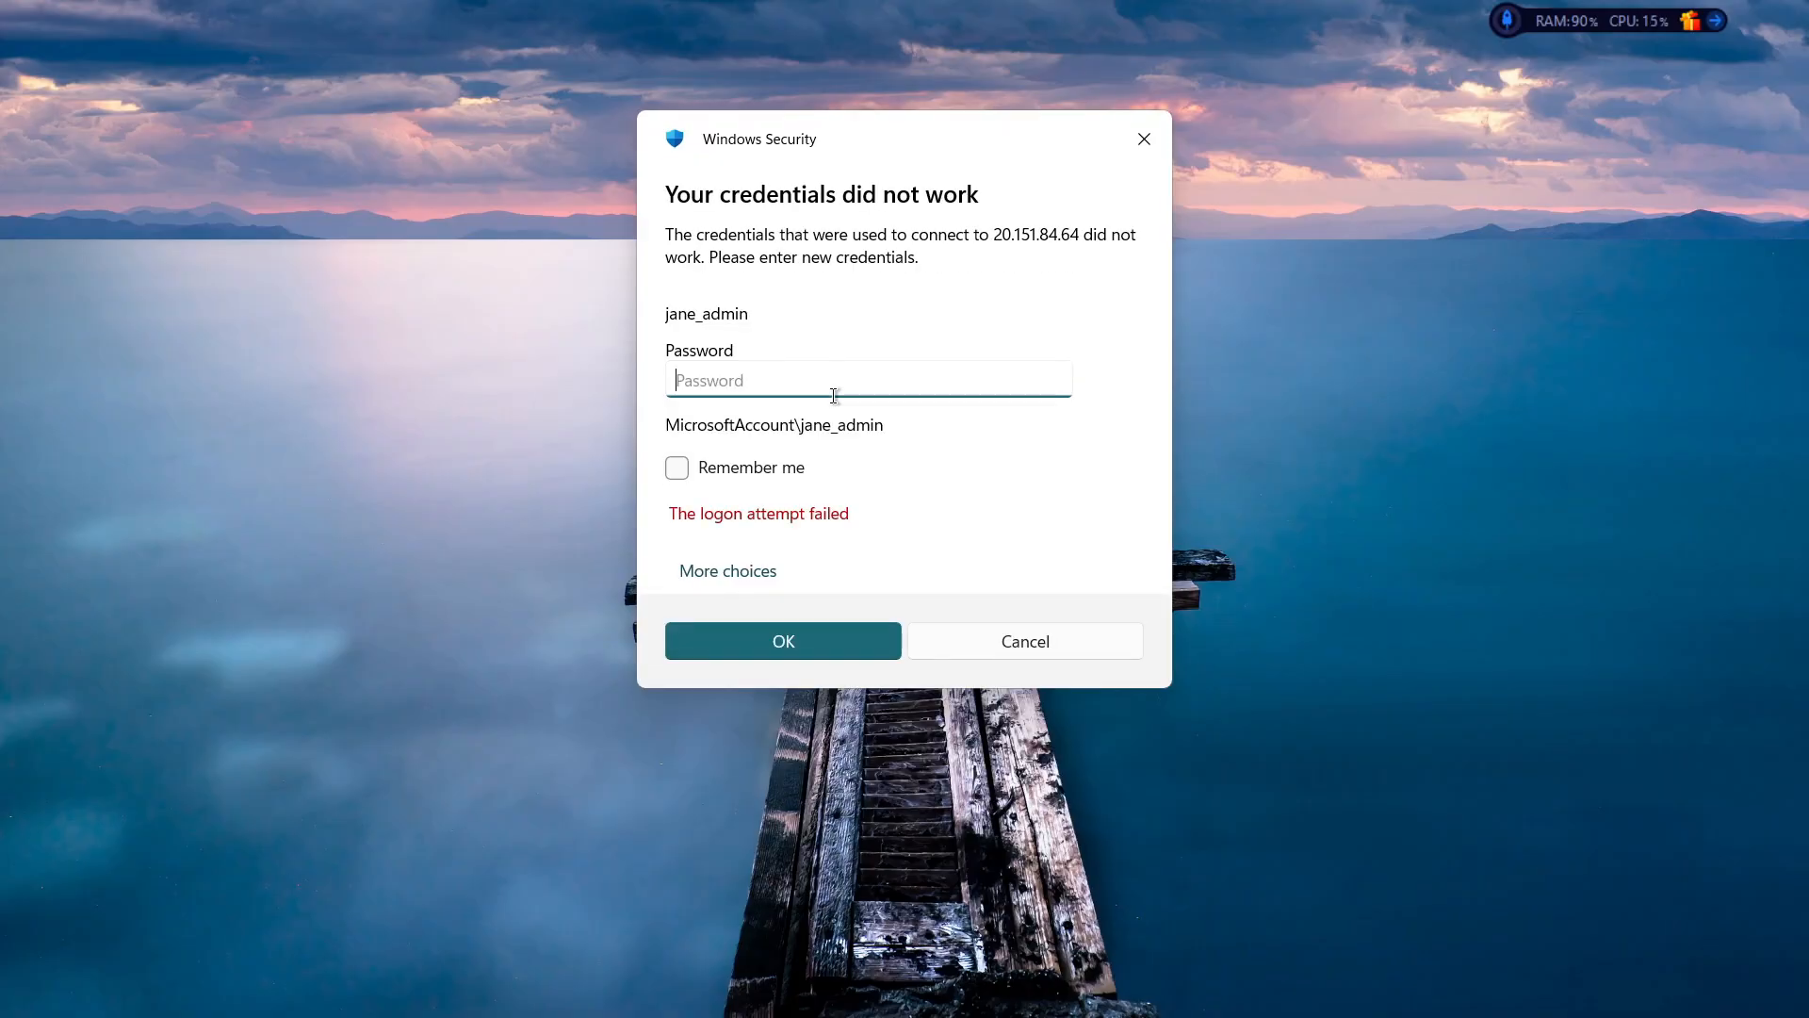
Sign in to 20.151.84.64 with the mydomain.com domain admin account and accept the certificate warning.
left_click(698, 572)
left_click(820, 705)
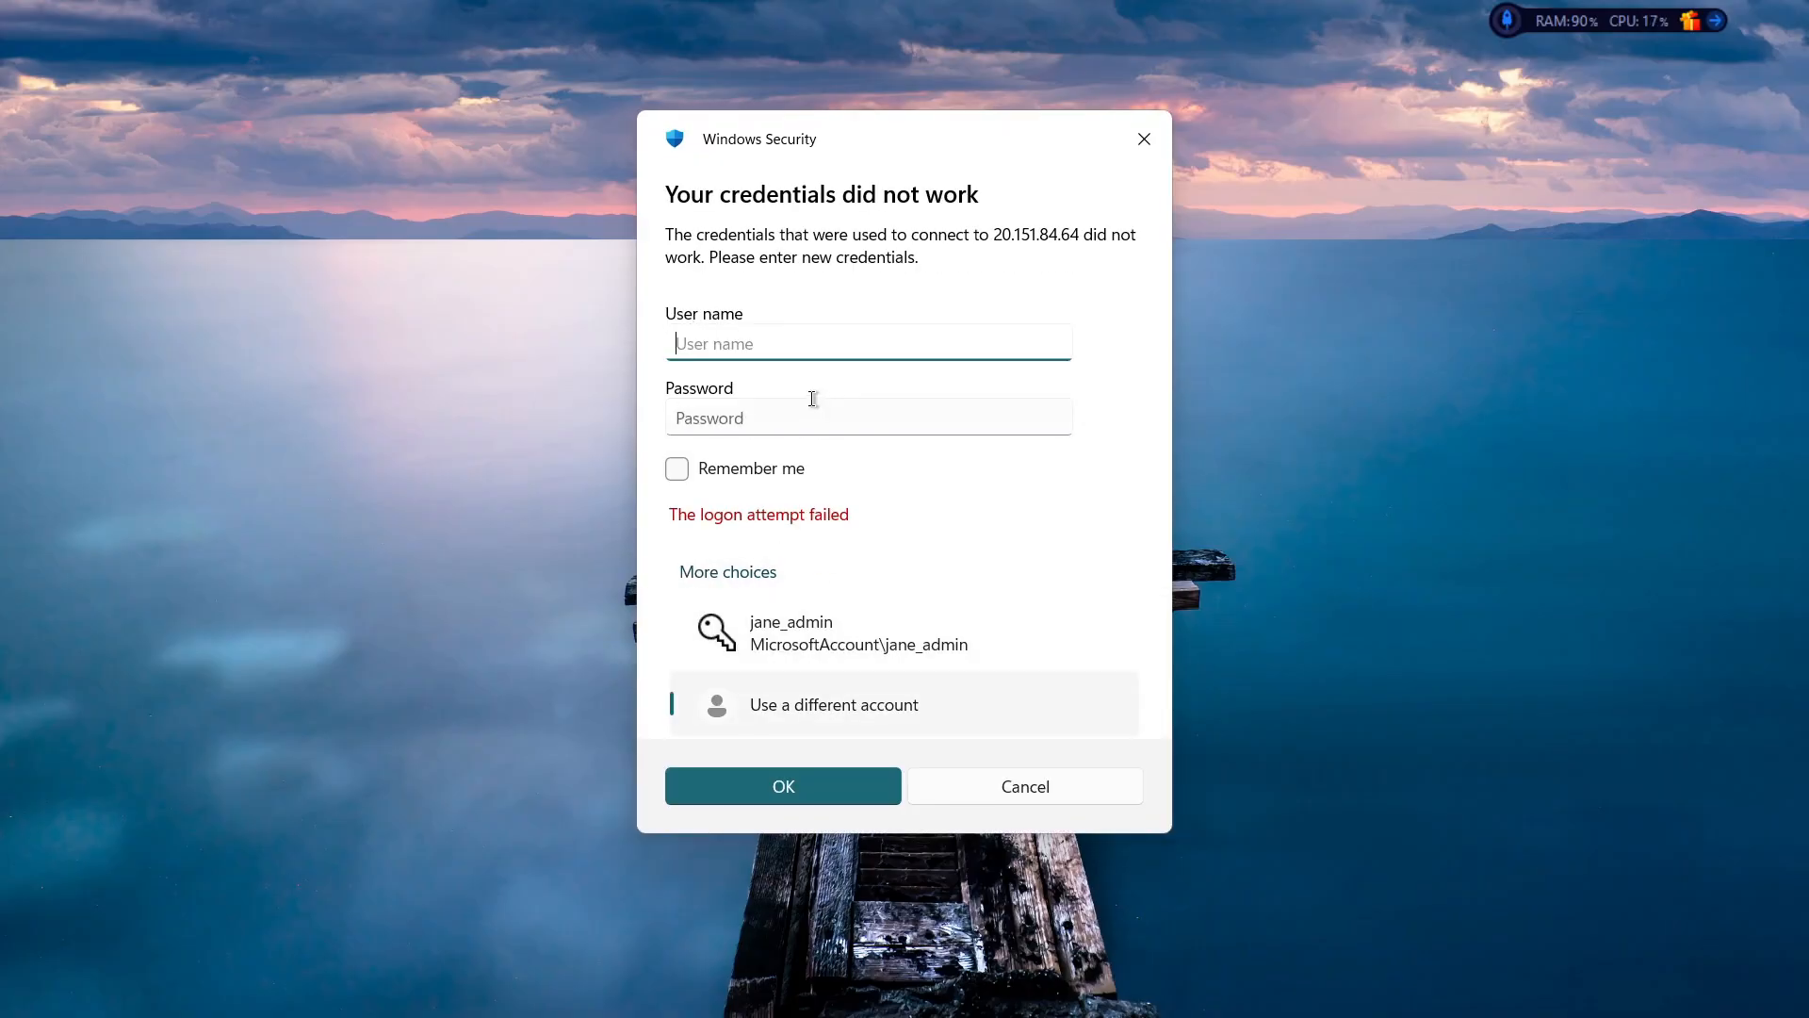
type("mydomain")
type(".com\\jane_admin")
key("Tab")
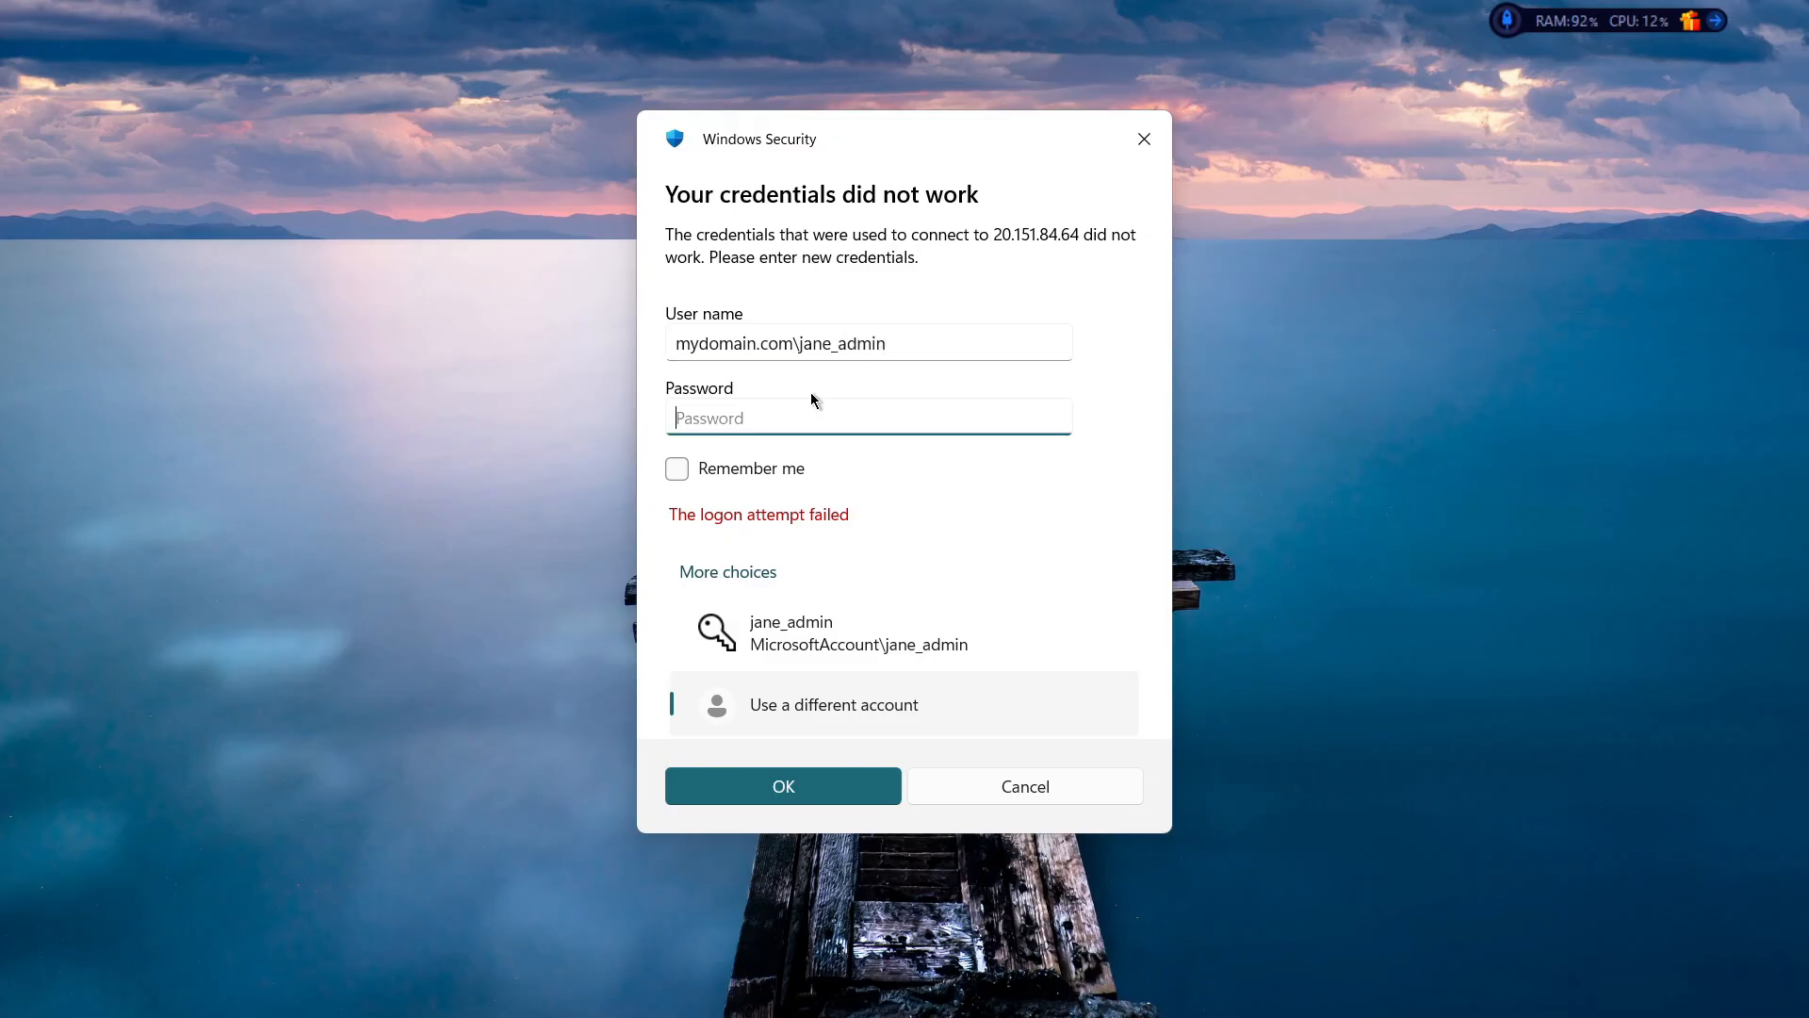
key("Caps_Lock")
type("•••")
key("Caps_Lock")
type("•••••")
key("Return")
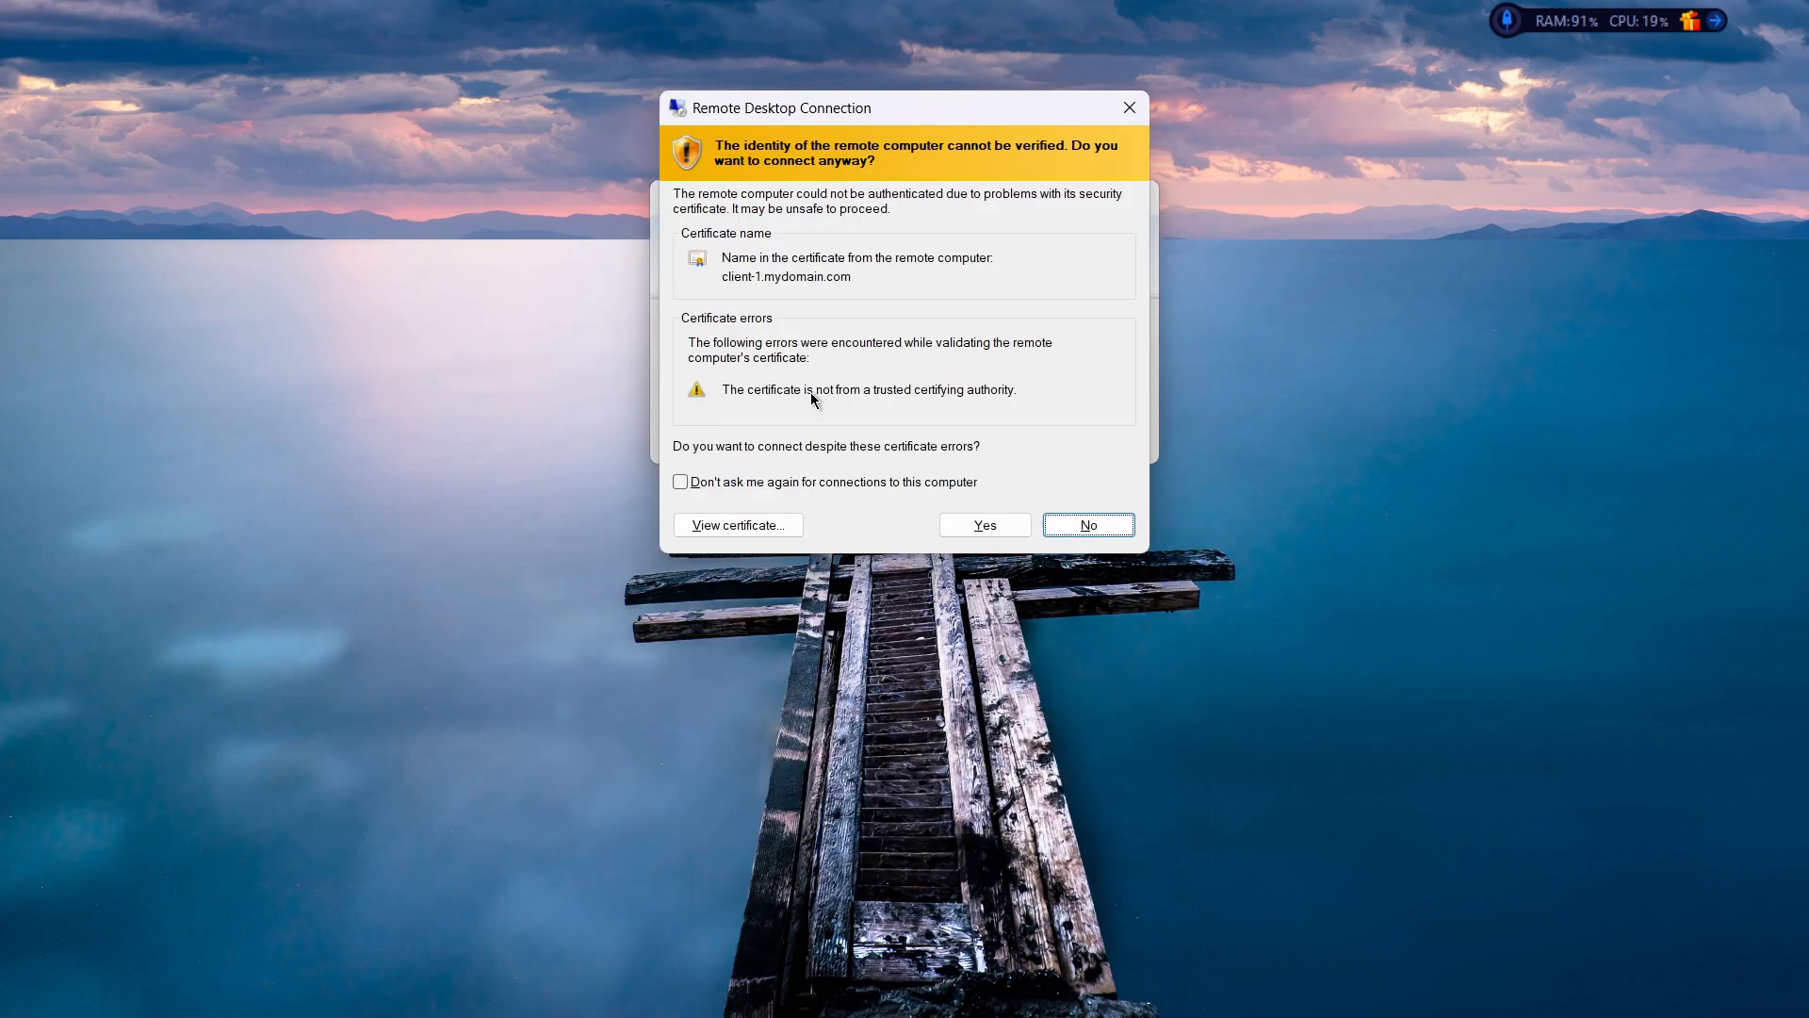
left_click(1012, 536)
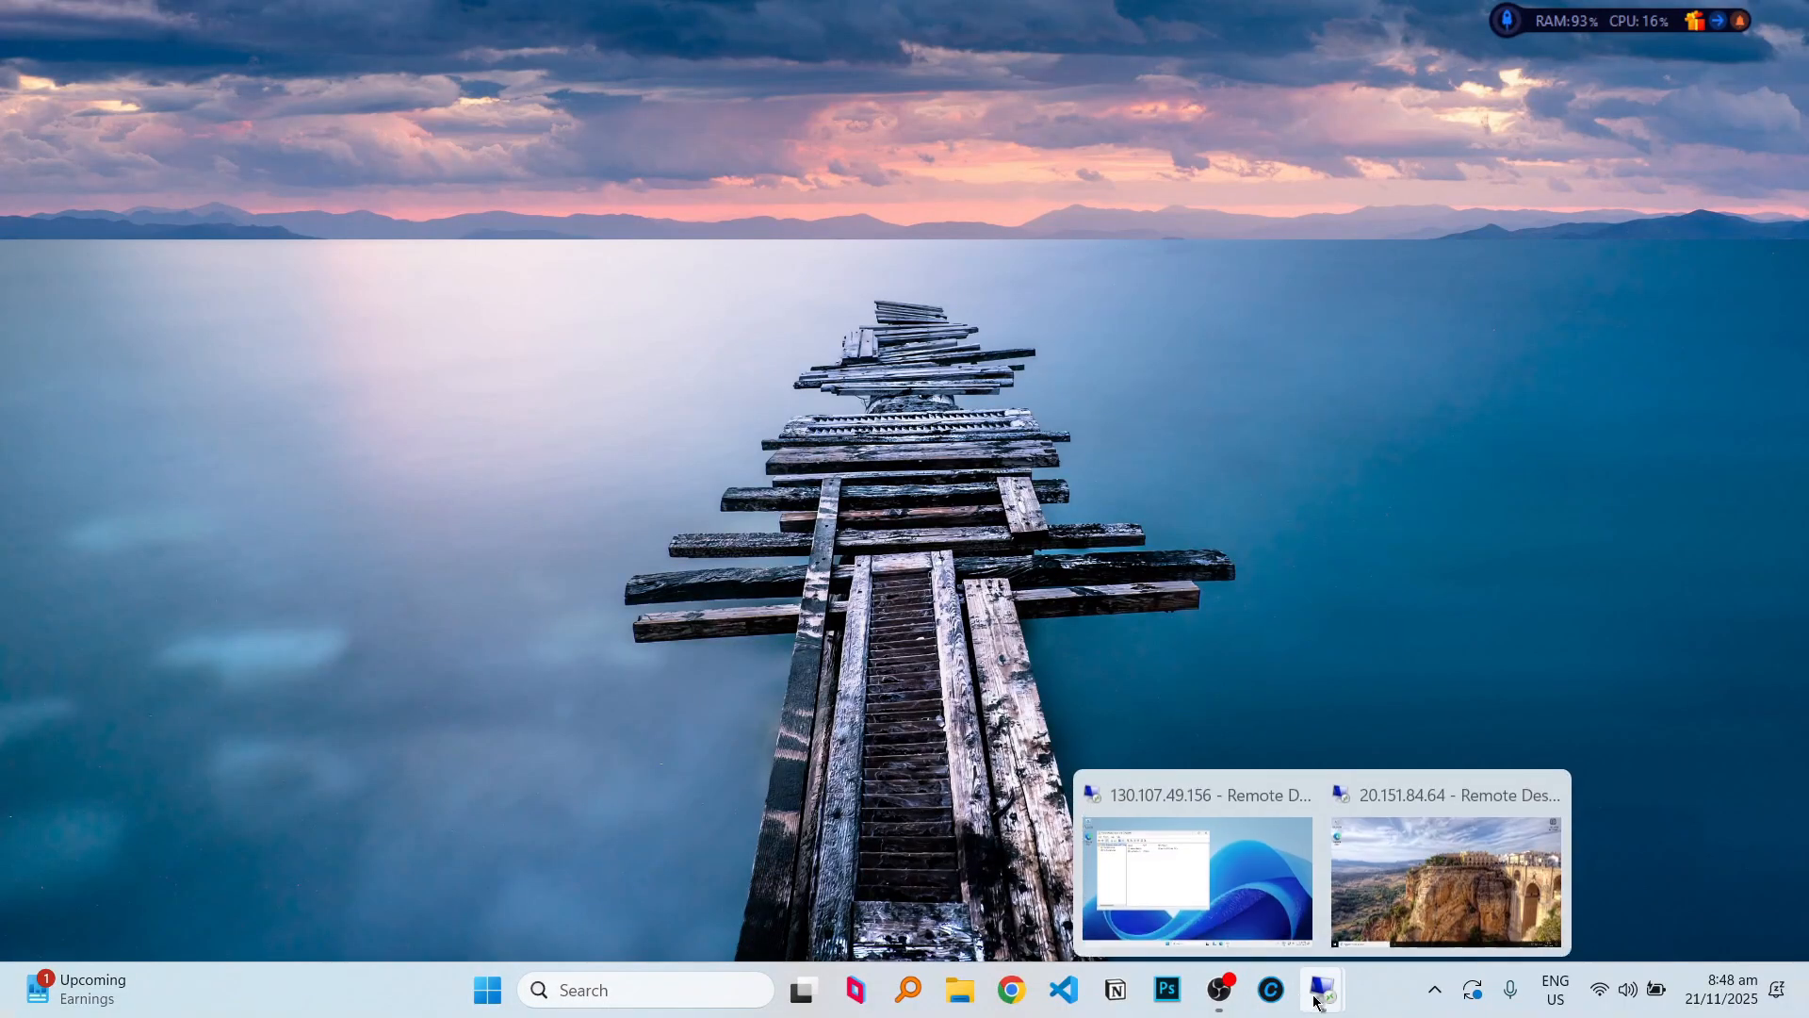
In the domain controller session, expand mydomain.com and show the Computers container.
left_click(1263, 863)
double_click(148, 264)
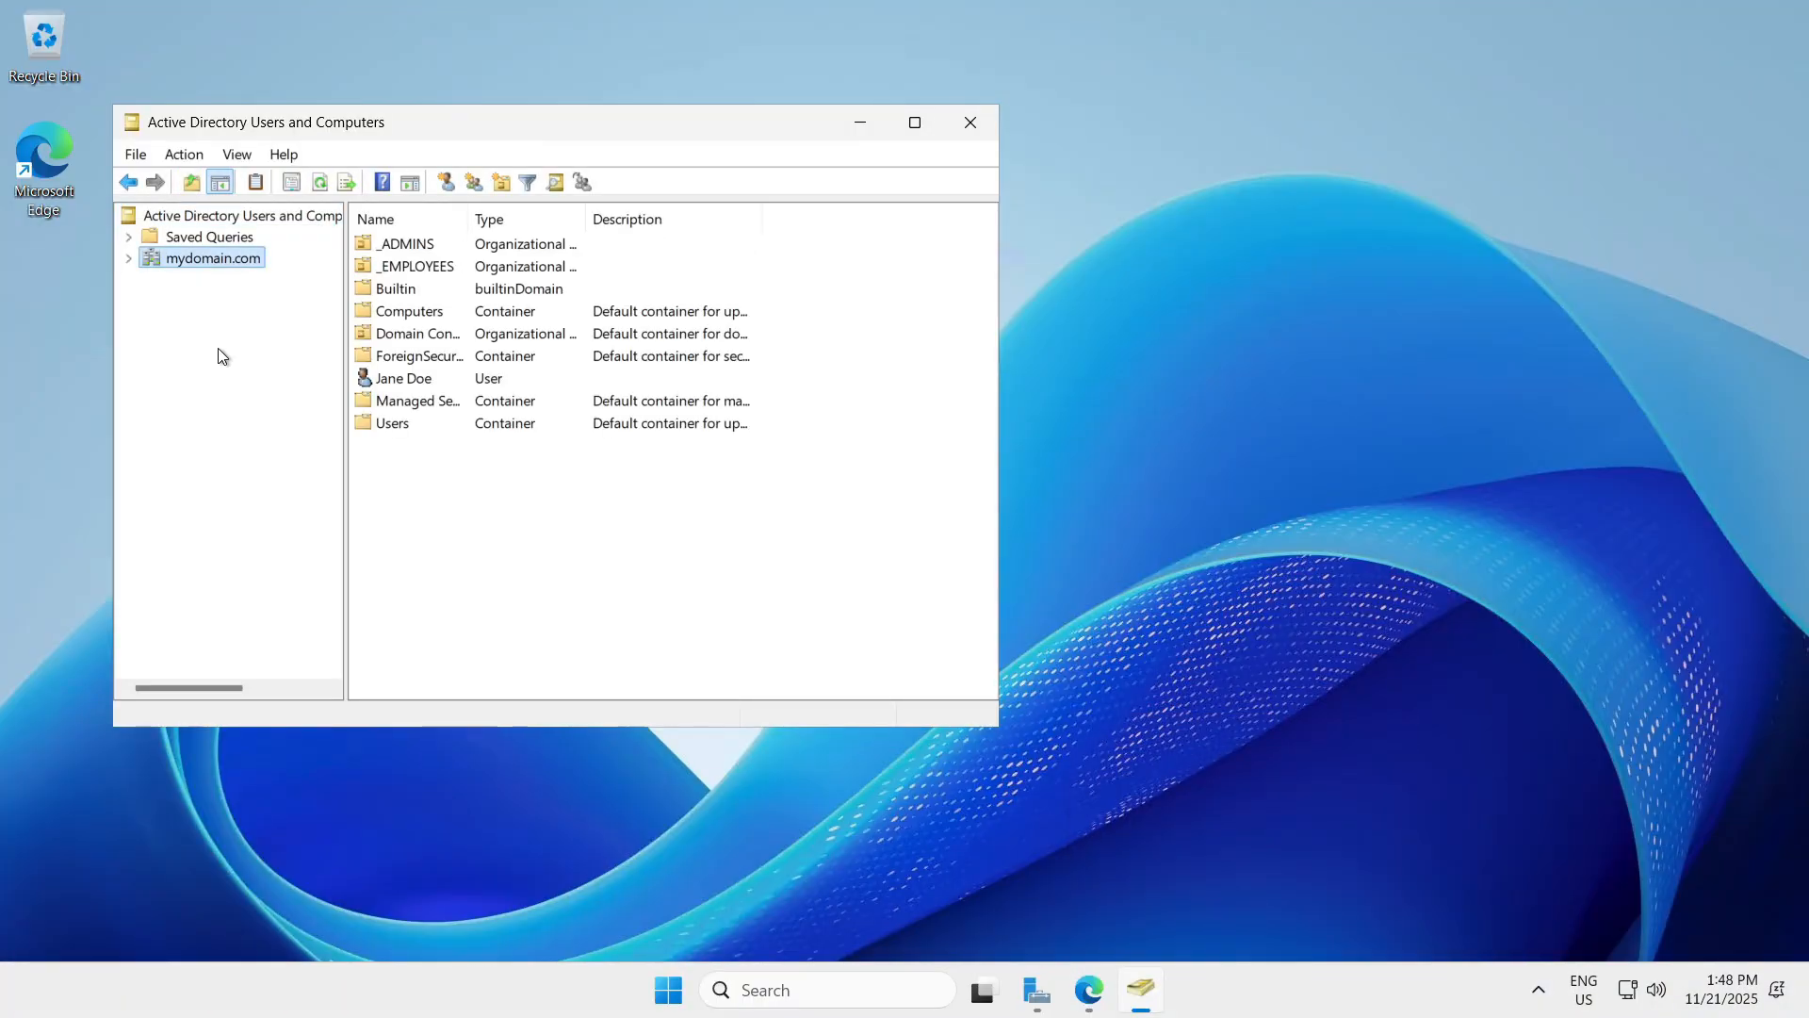
double_click(403, 419)
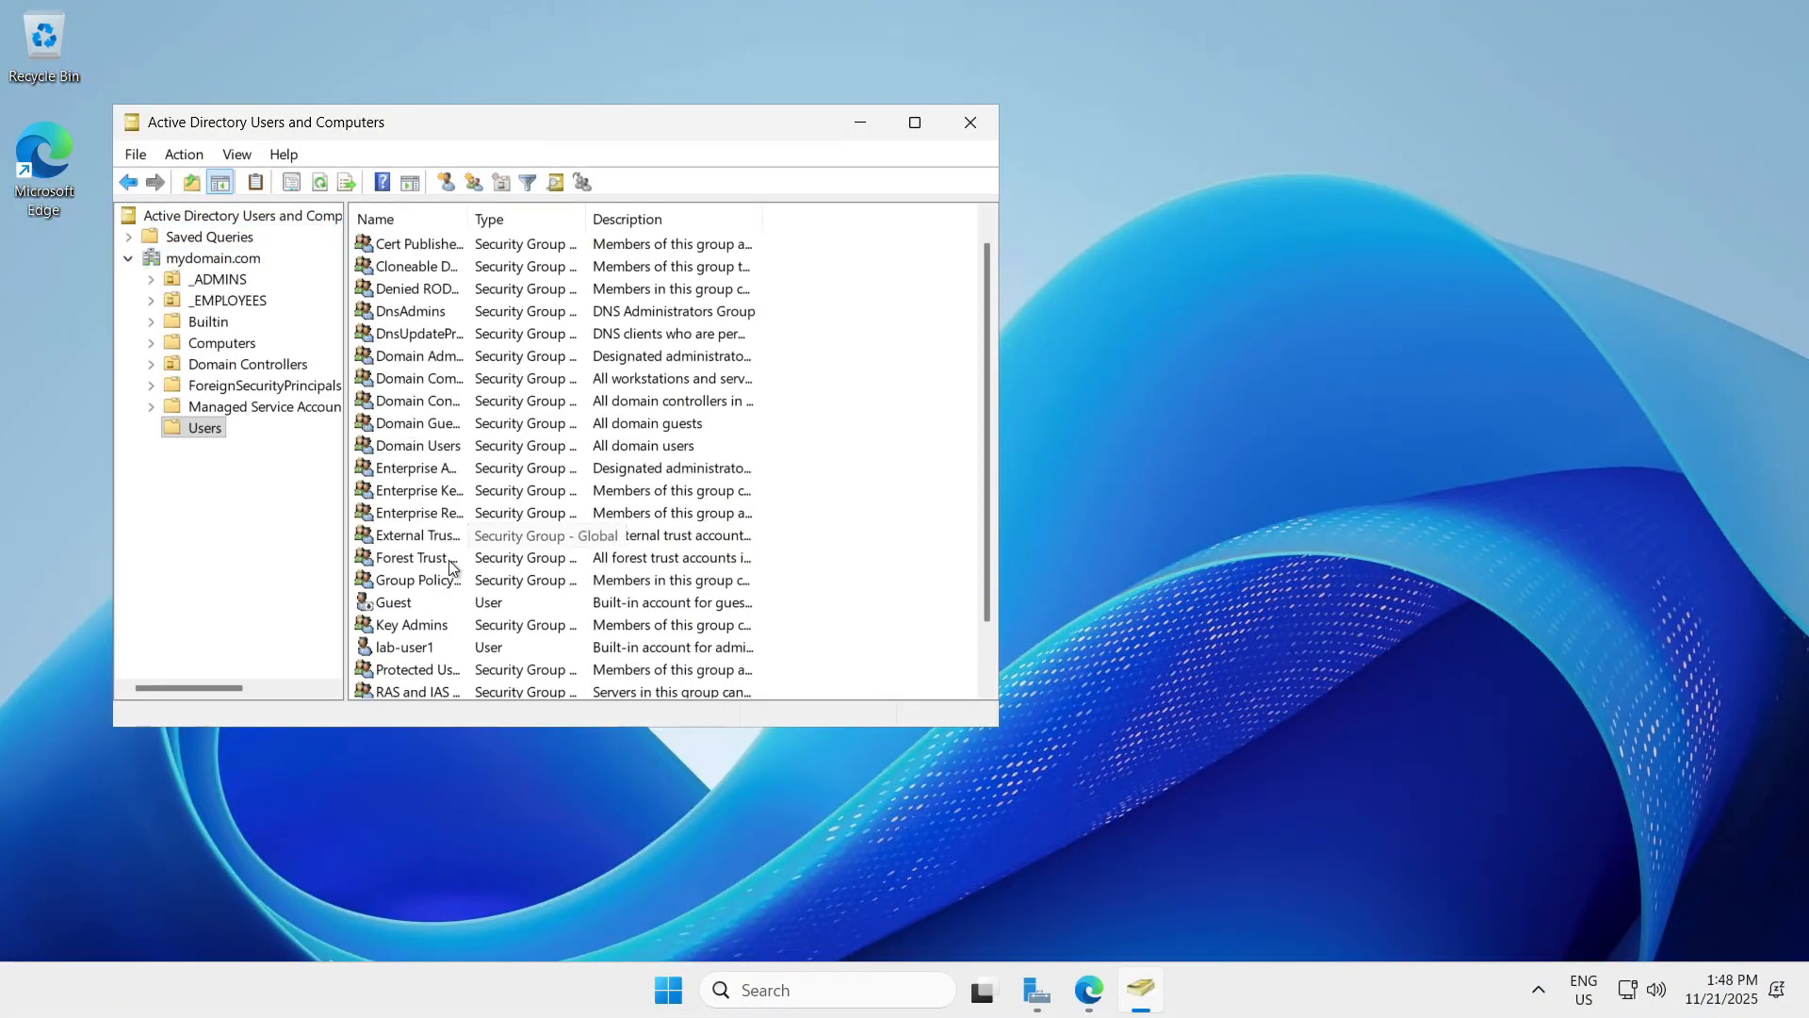
left_click(1086, 997)
left_click(1086, 994)
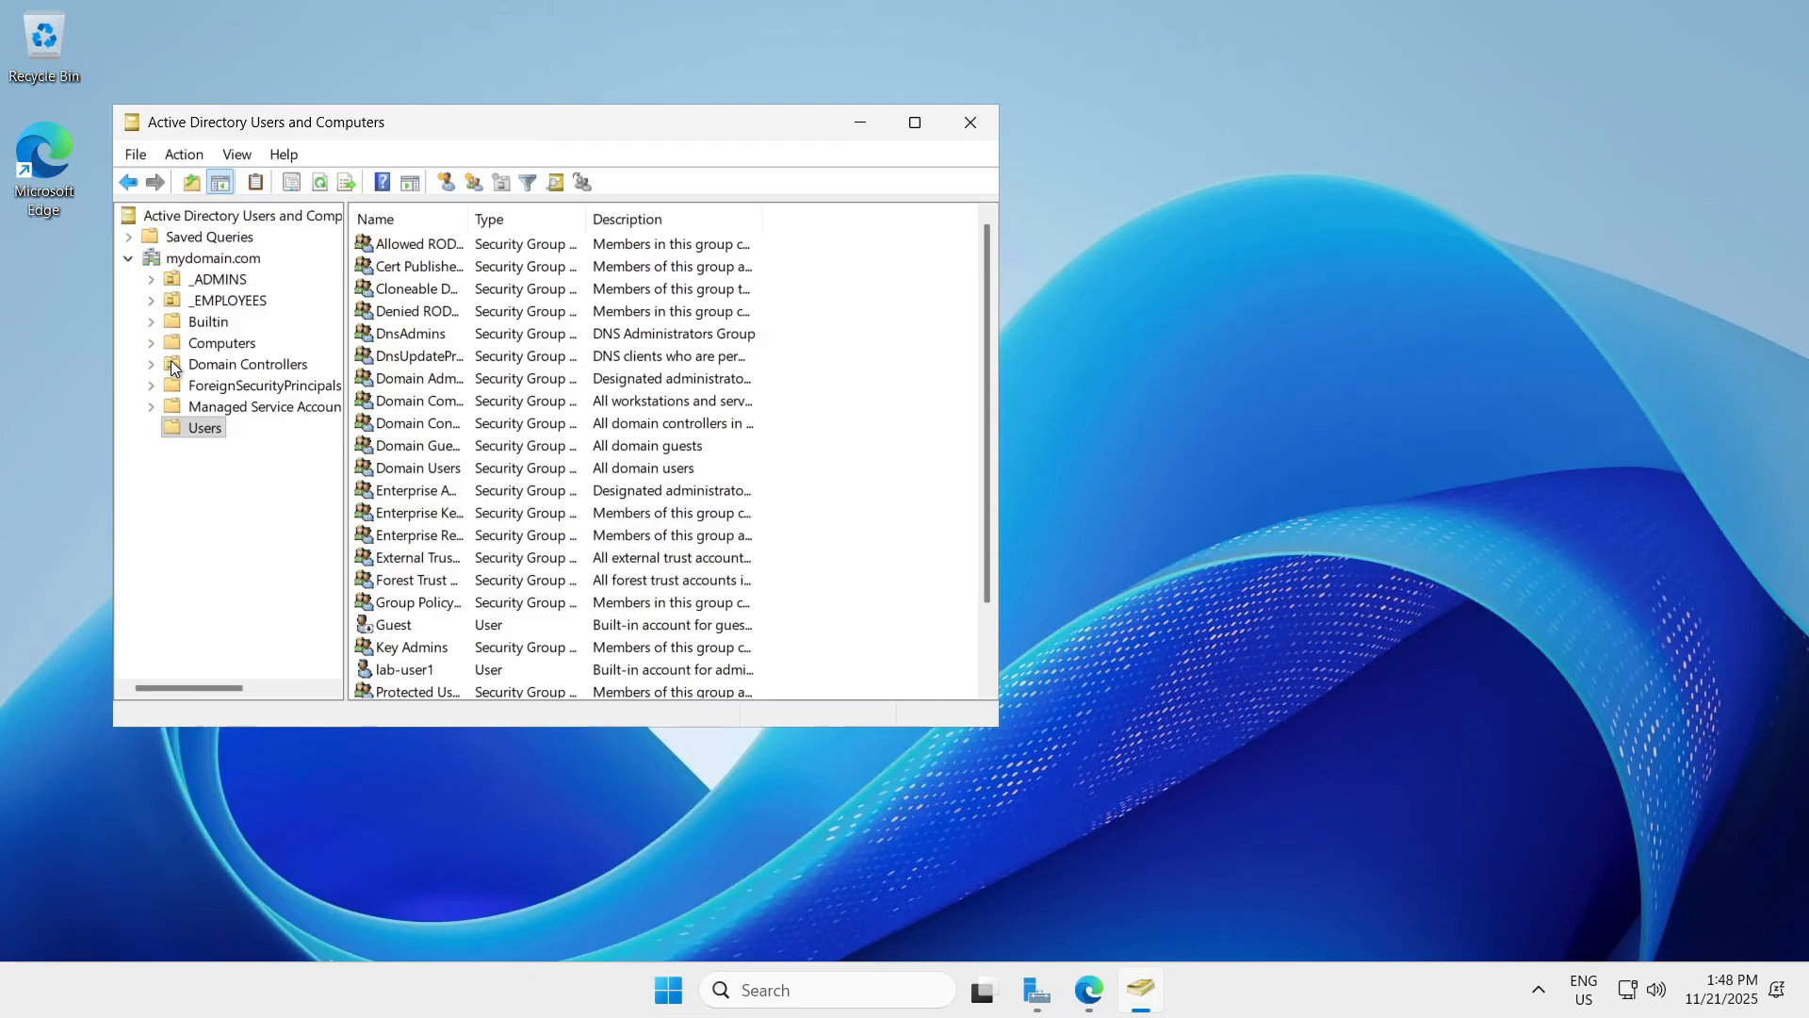
left_click(221, 342)
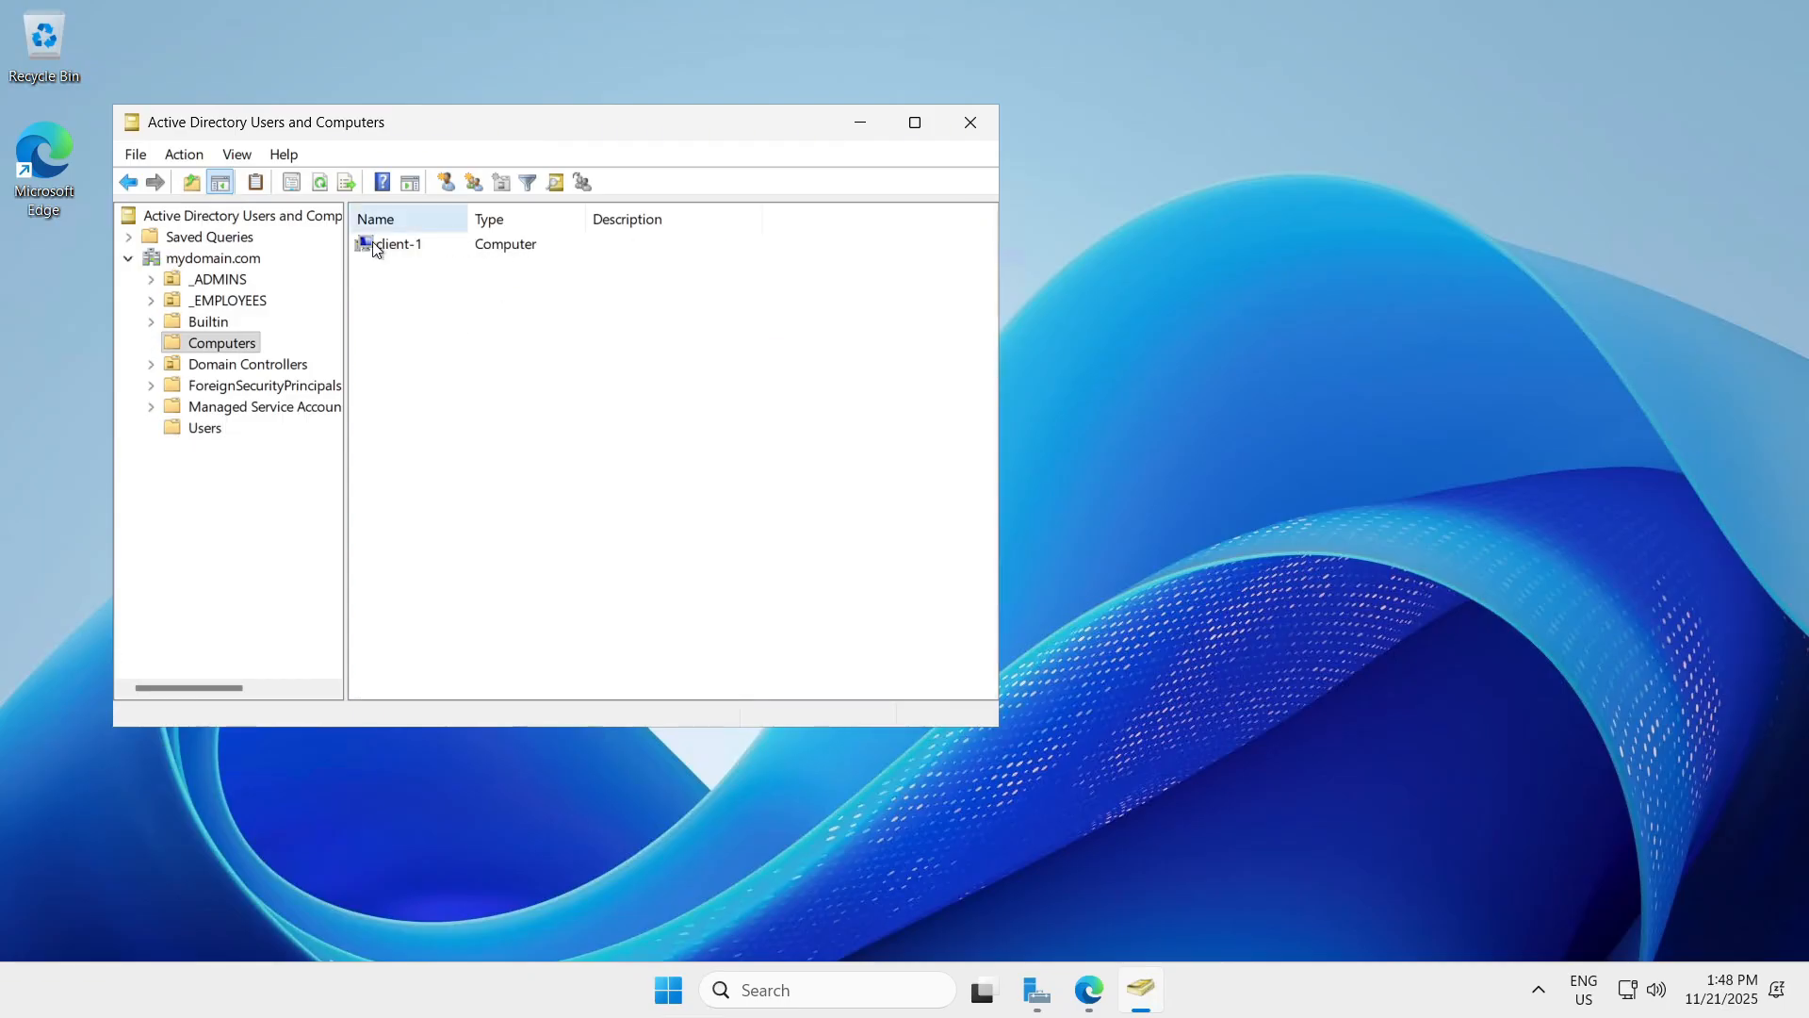
Review client-1's properties: operating system, group memberships, delegation and general details.
double_click(434, 244)
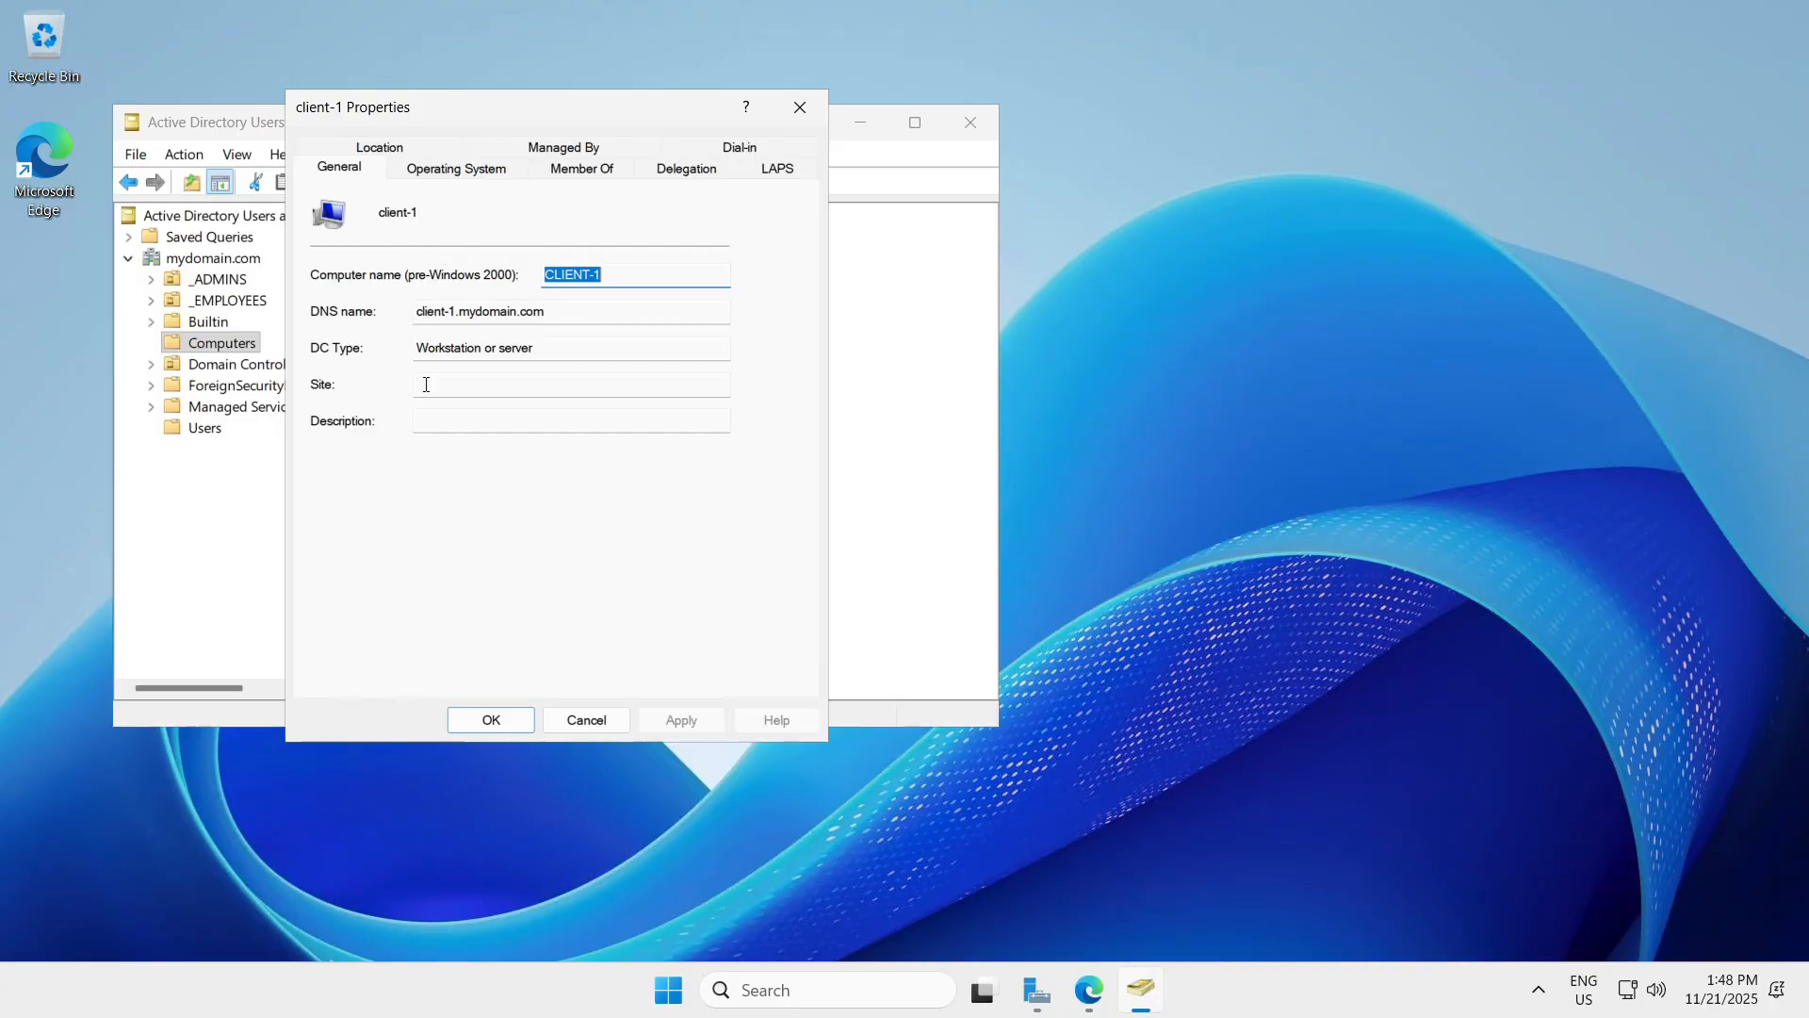
left_click(426, 168)
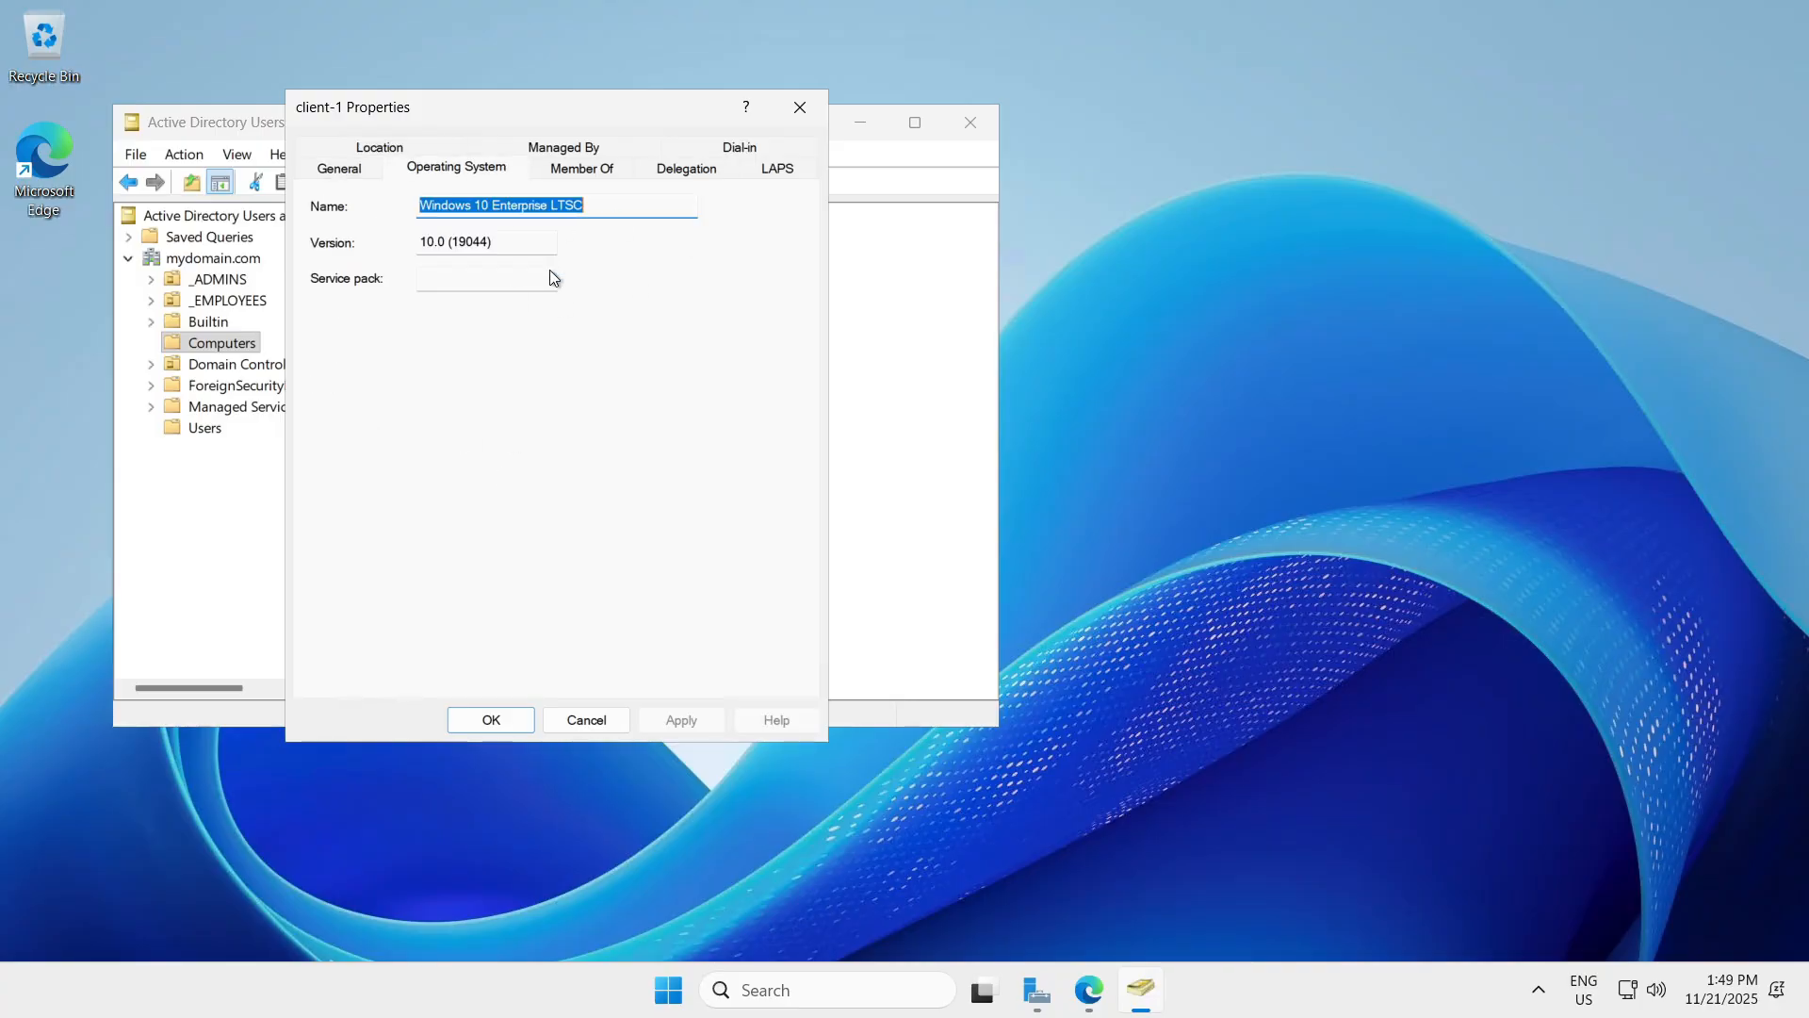
left_click(591, 174)
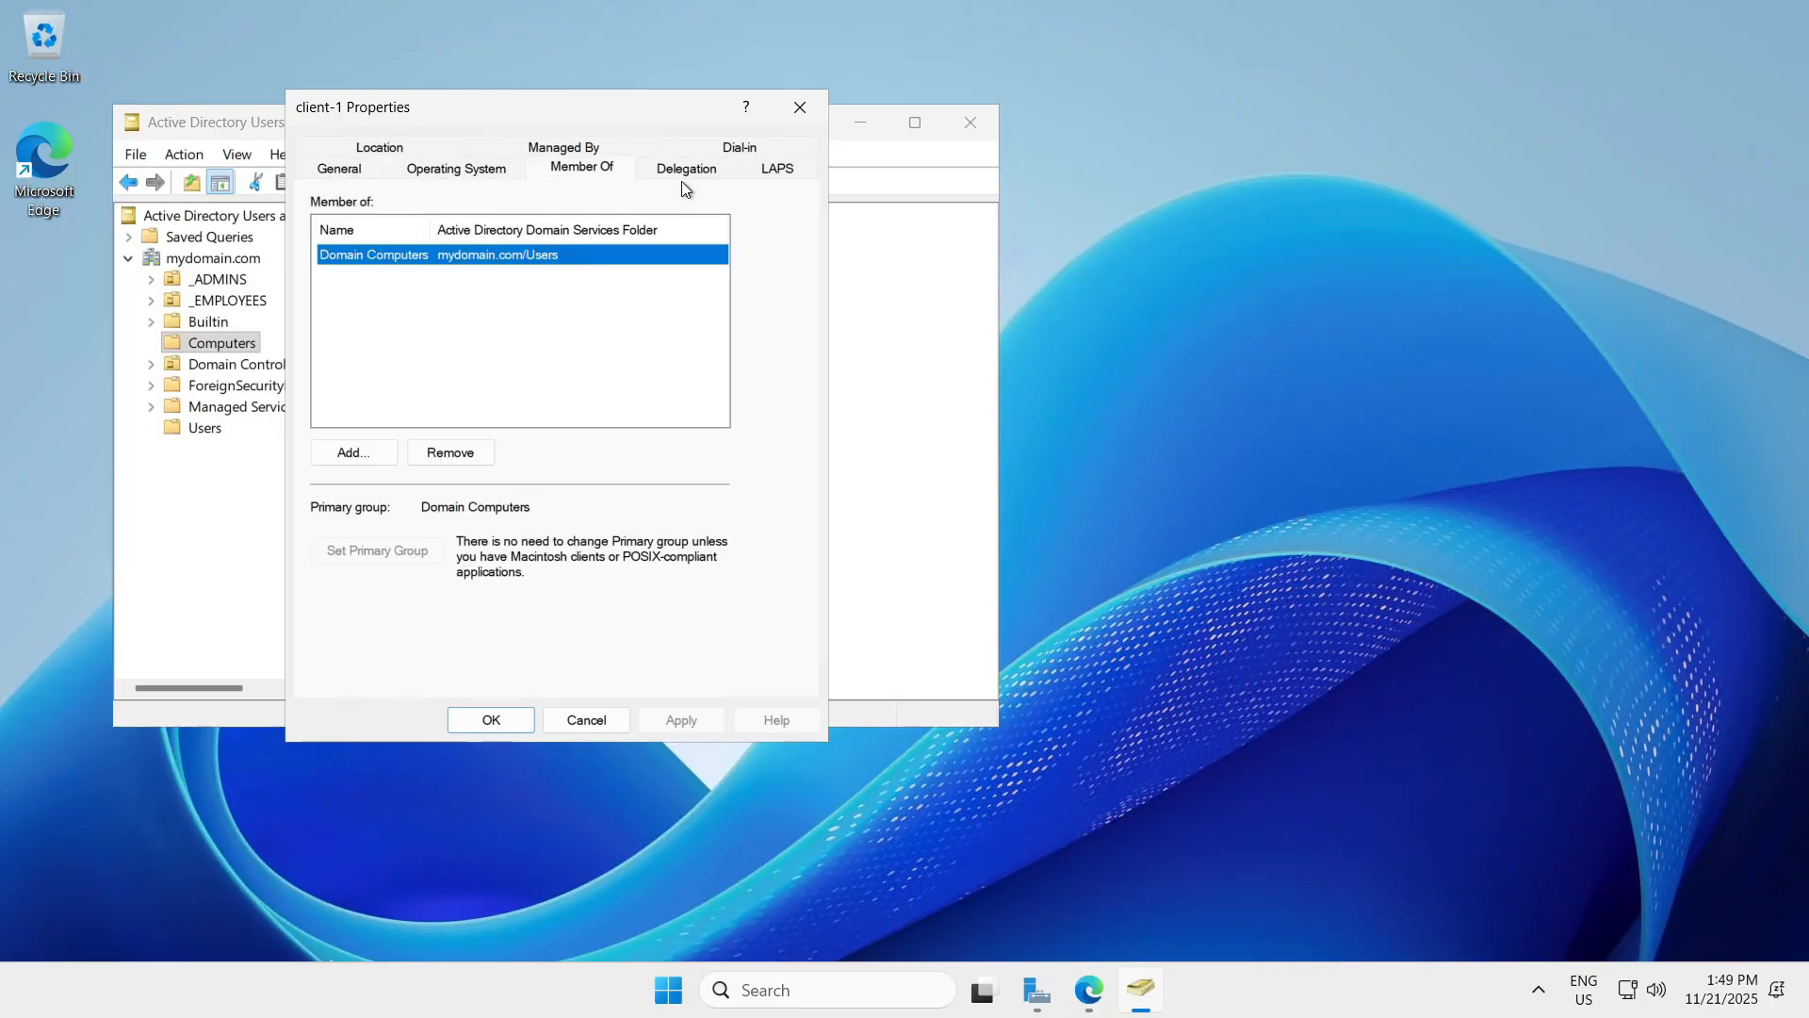
left_click(681, 179)
left_click(581, 147)
left_click(339, 167)
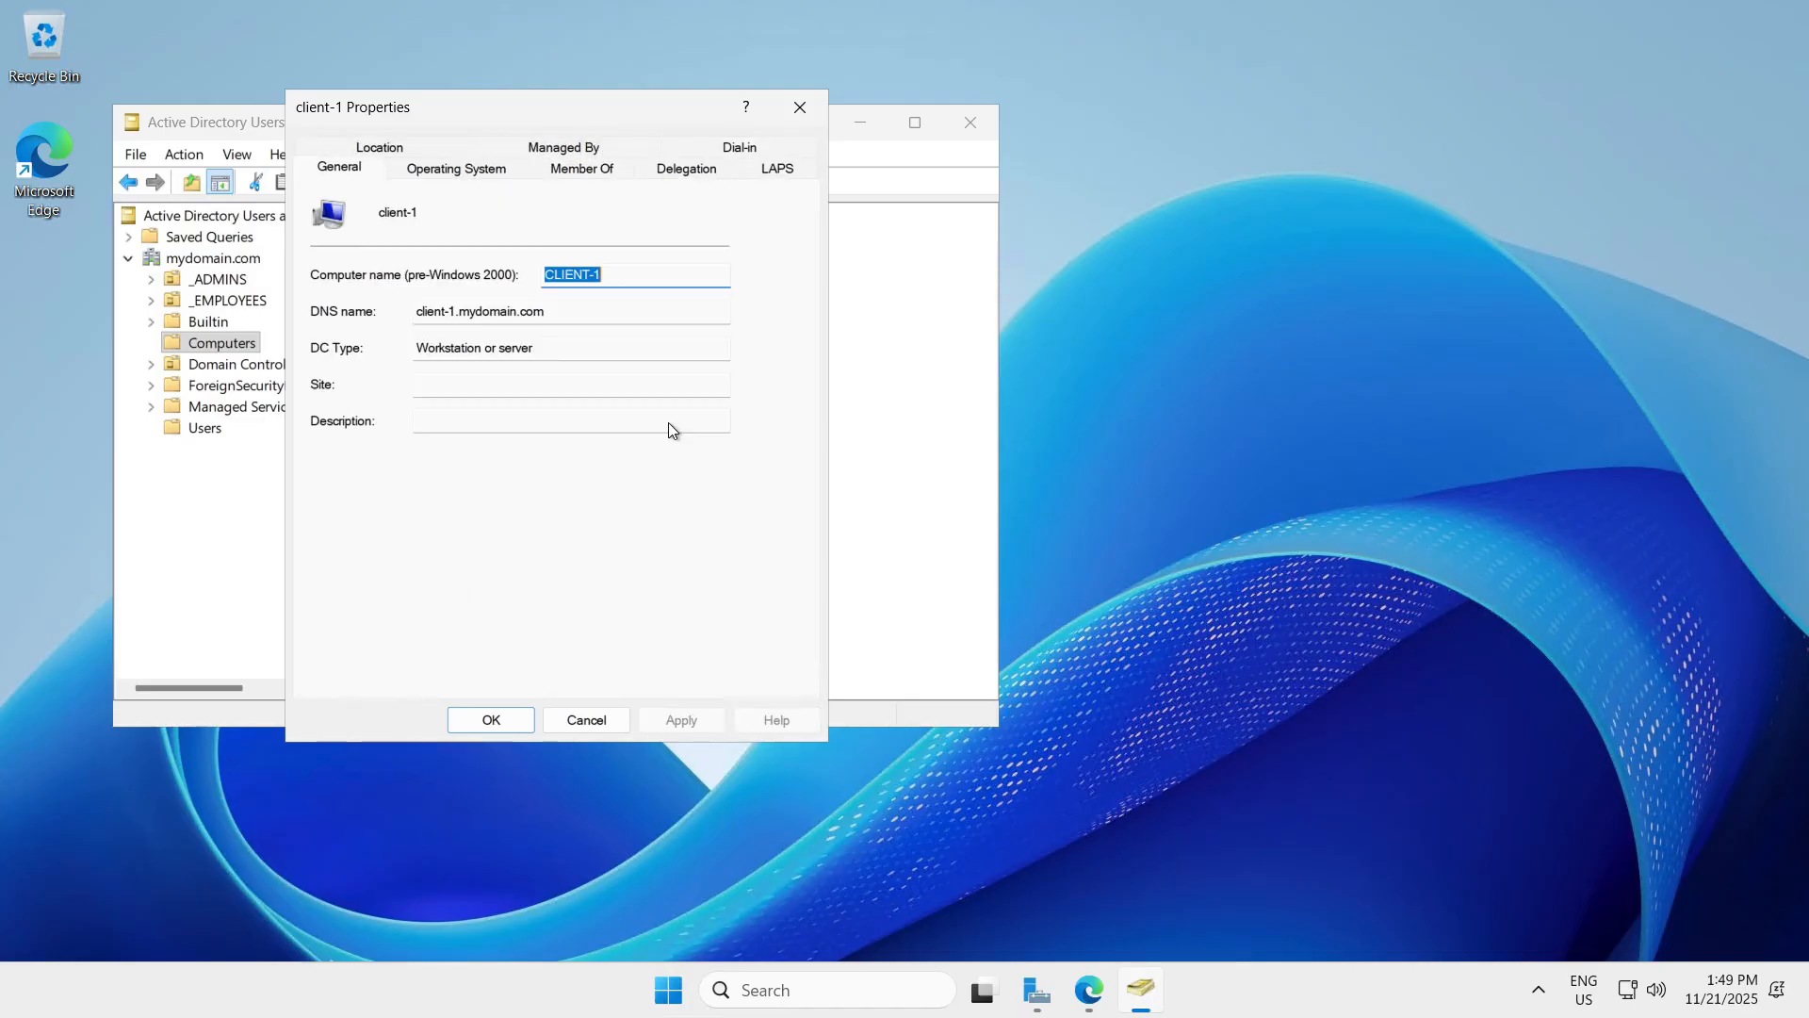
left_click(1087, 994)
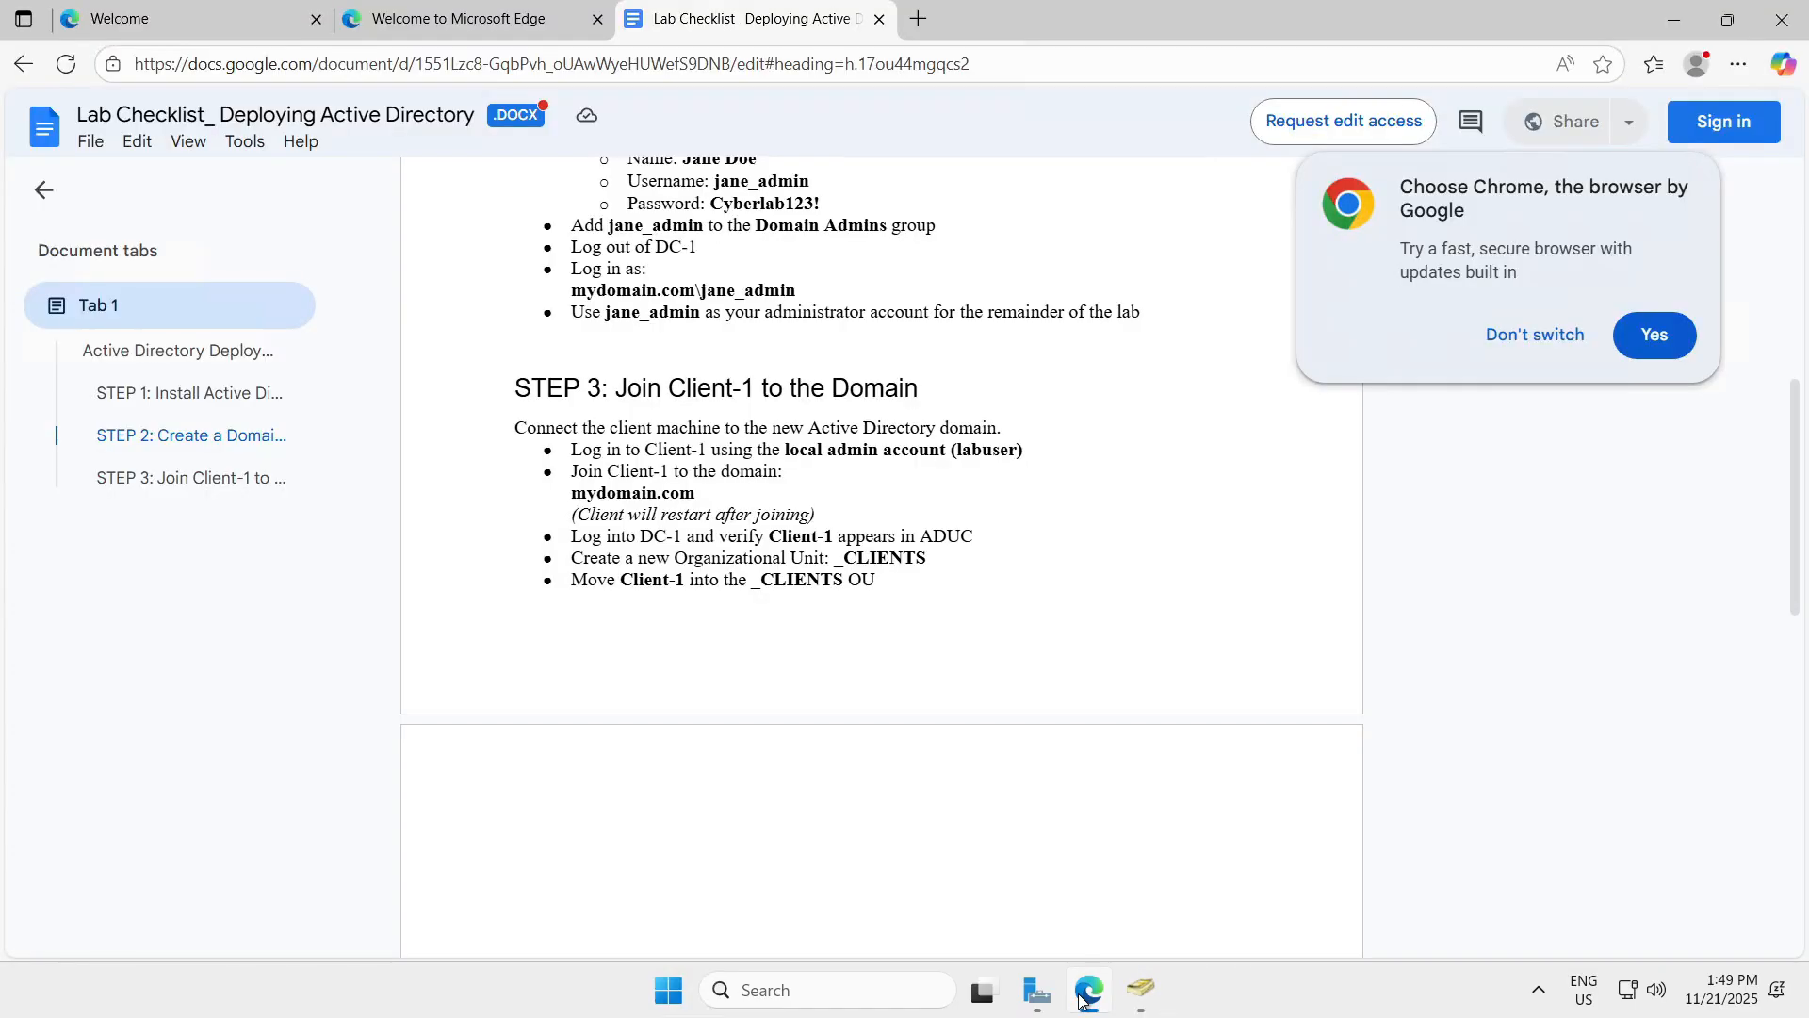
left_click(1086, 994)
Create a new organizational unit named _CLIENTS under mydomain.com.
left_click(196, 487)
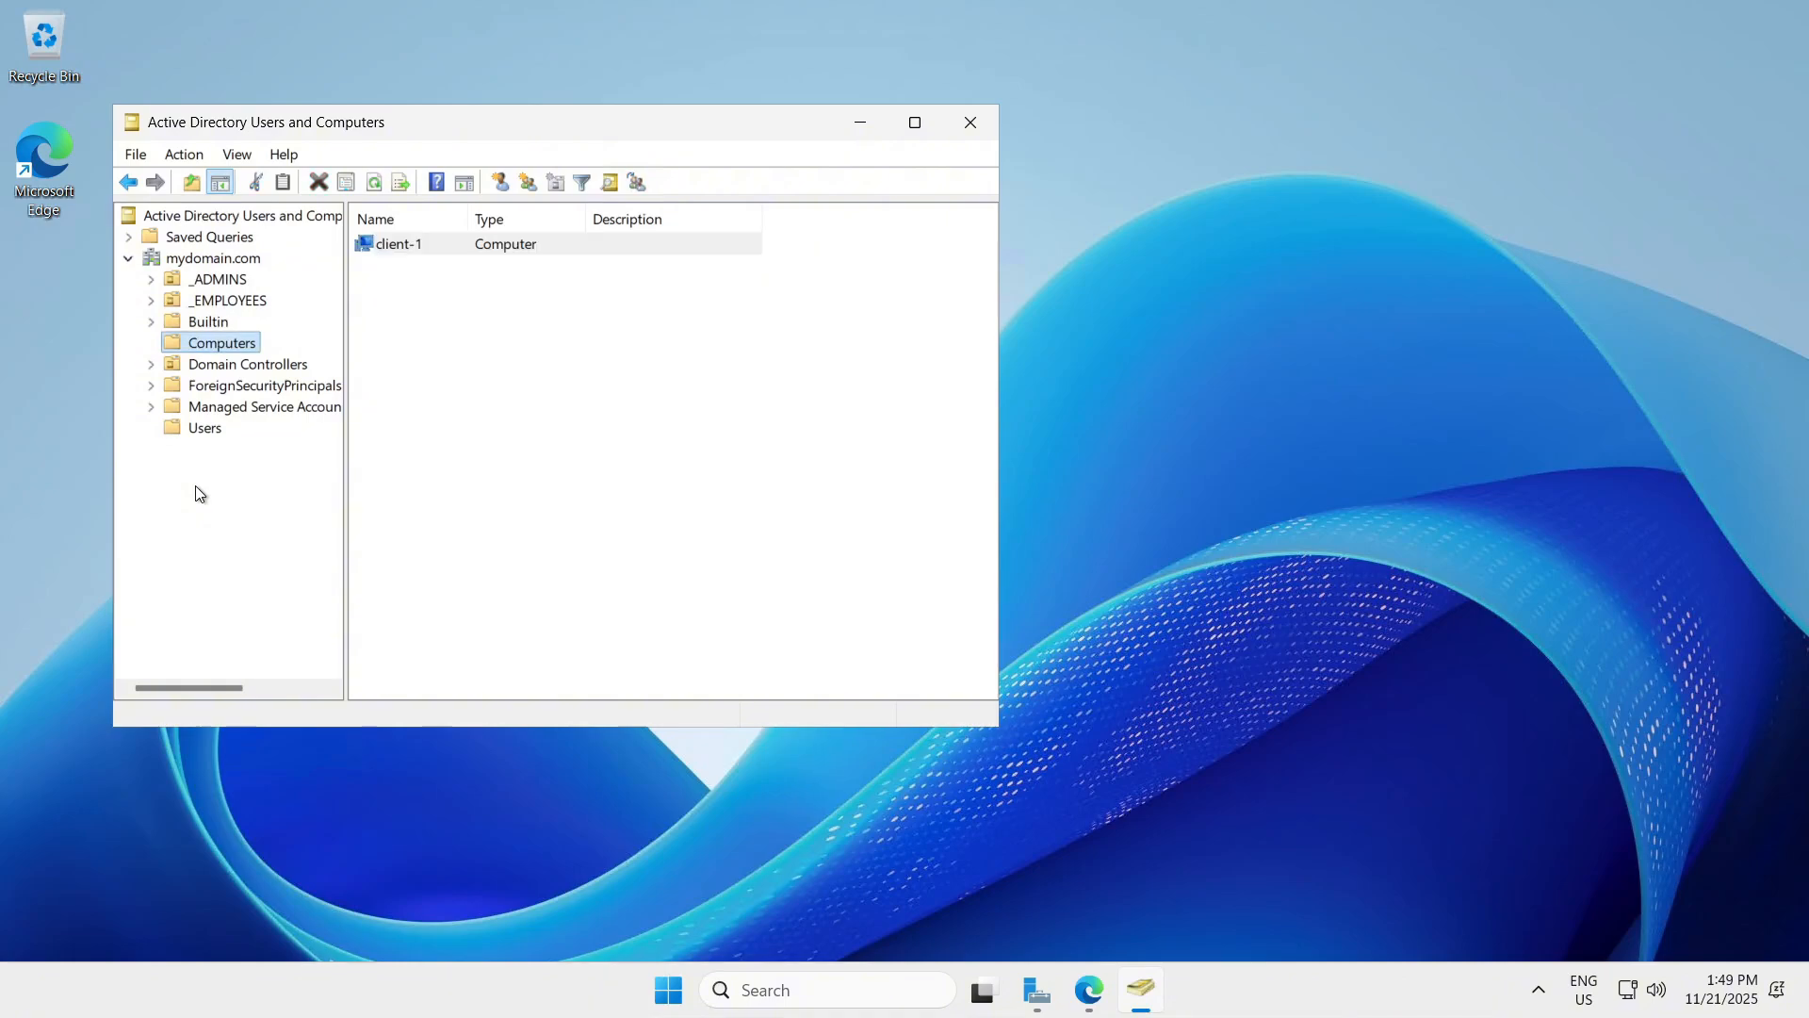
right_click(192, 258)
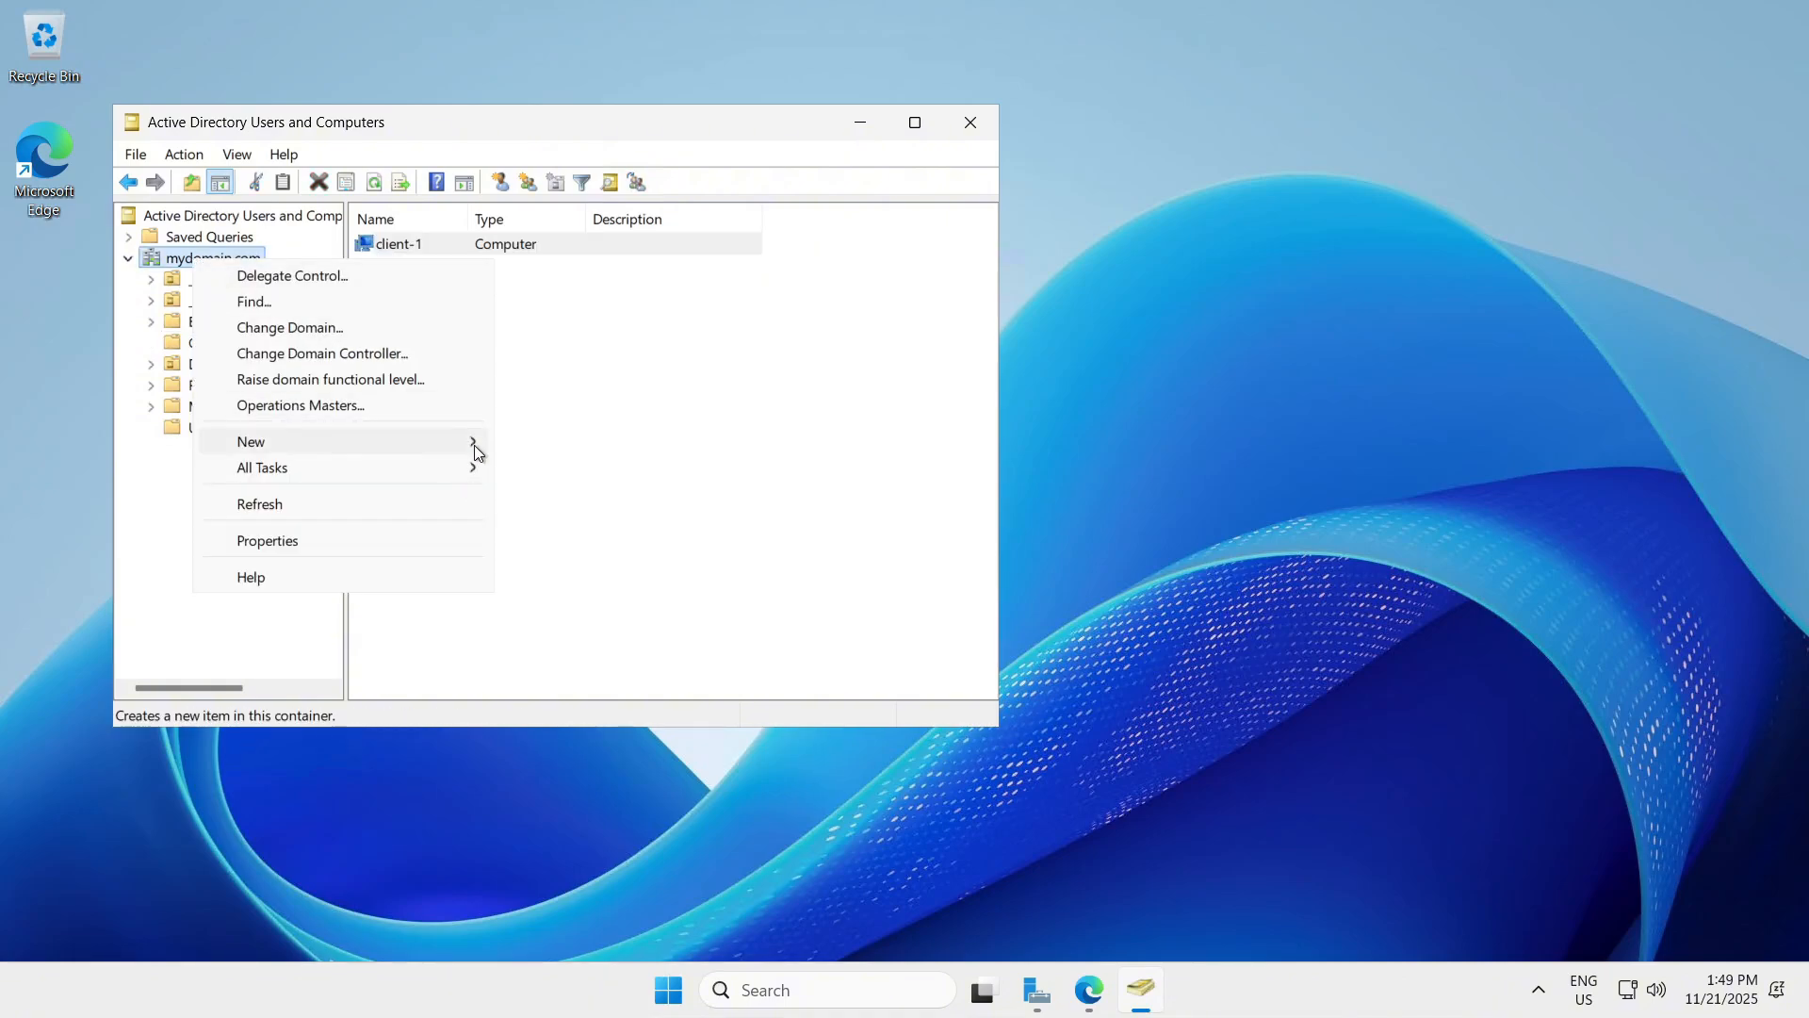
mouse_move(476, 443)
left_click(597, 624)
type("_CLIENTS")
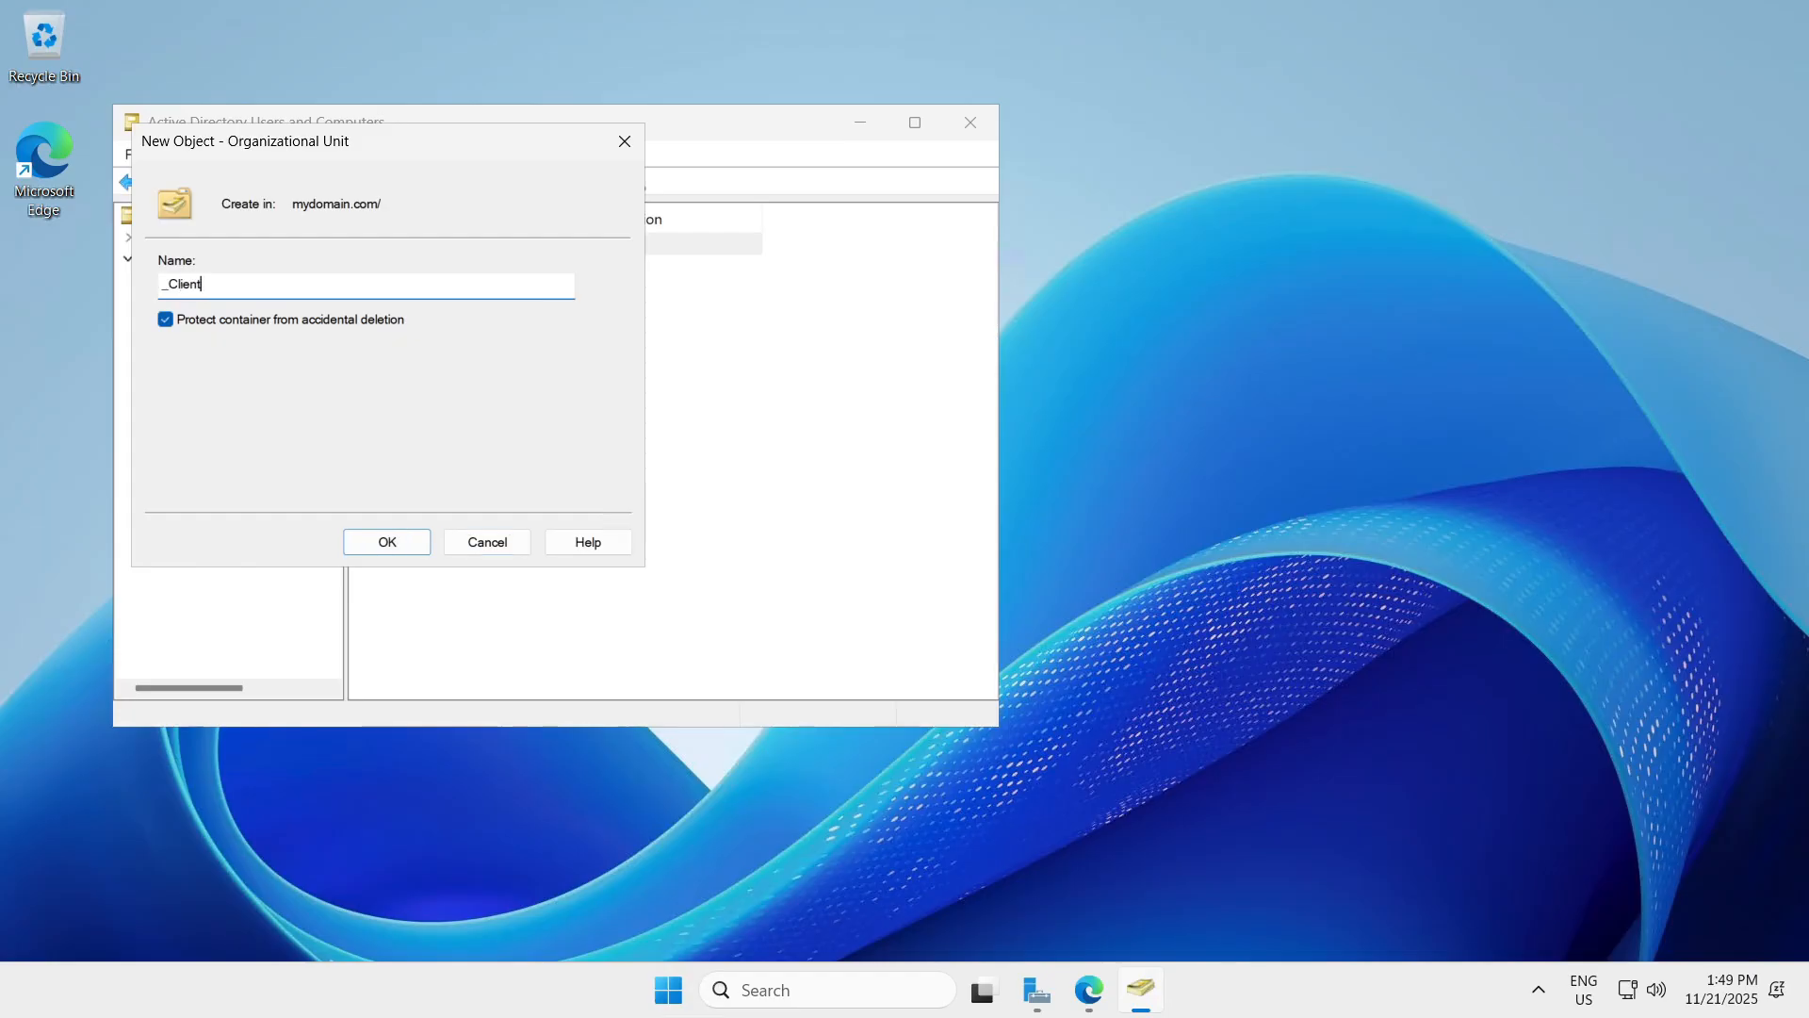
key("Return")
Move client-1 from Computers into _CLIENTS and check the _ADMINS, _CLIENTS and _EMPLOYEES OUs.
left_click_drag(400, 244, 215, 452)
left_click(477, 500)
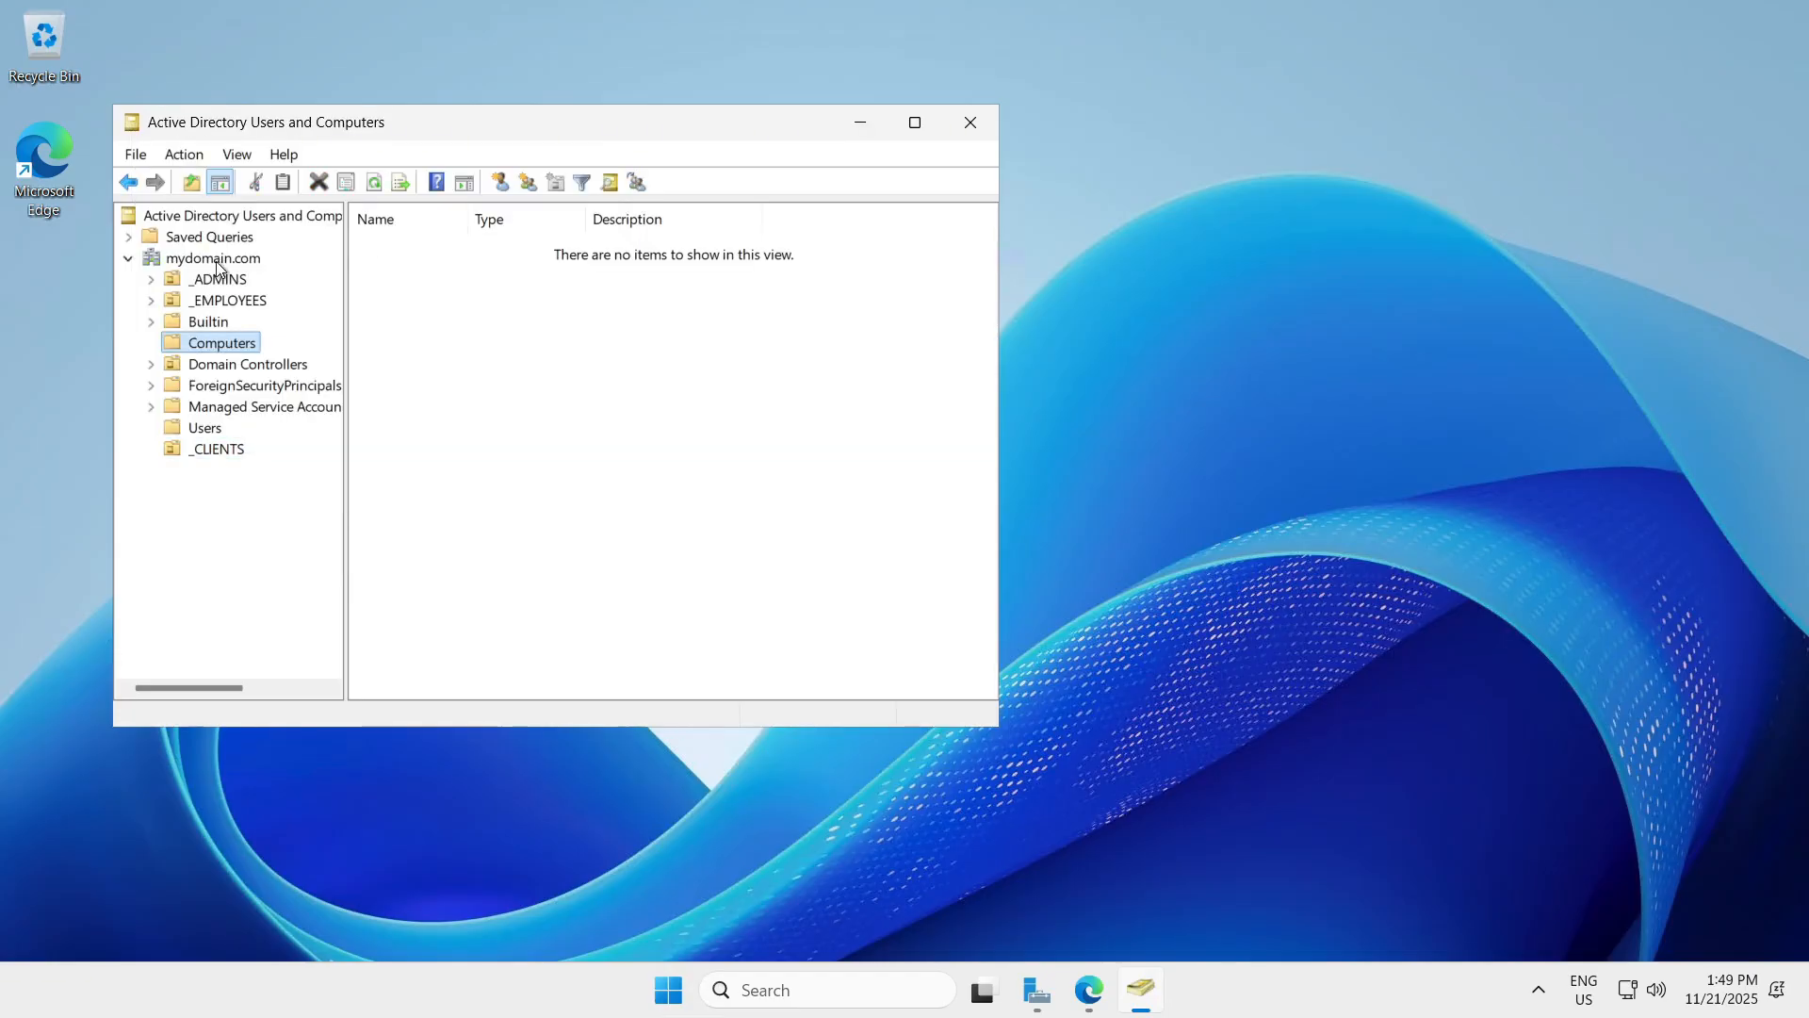
right_click(222, 270)
right_click(221, 256)
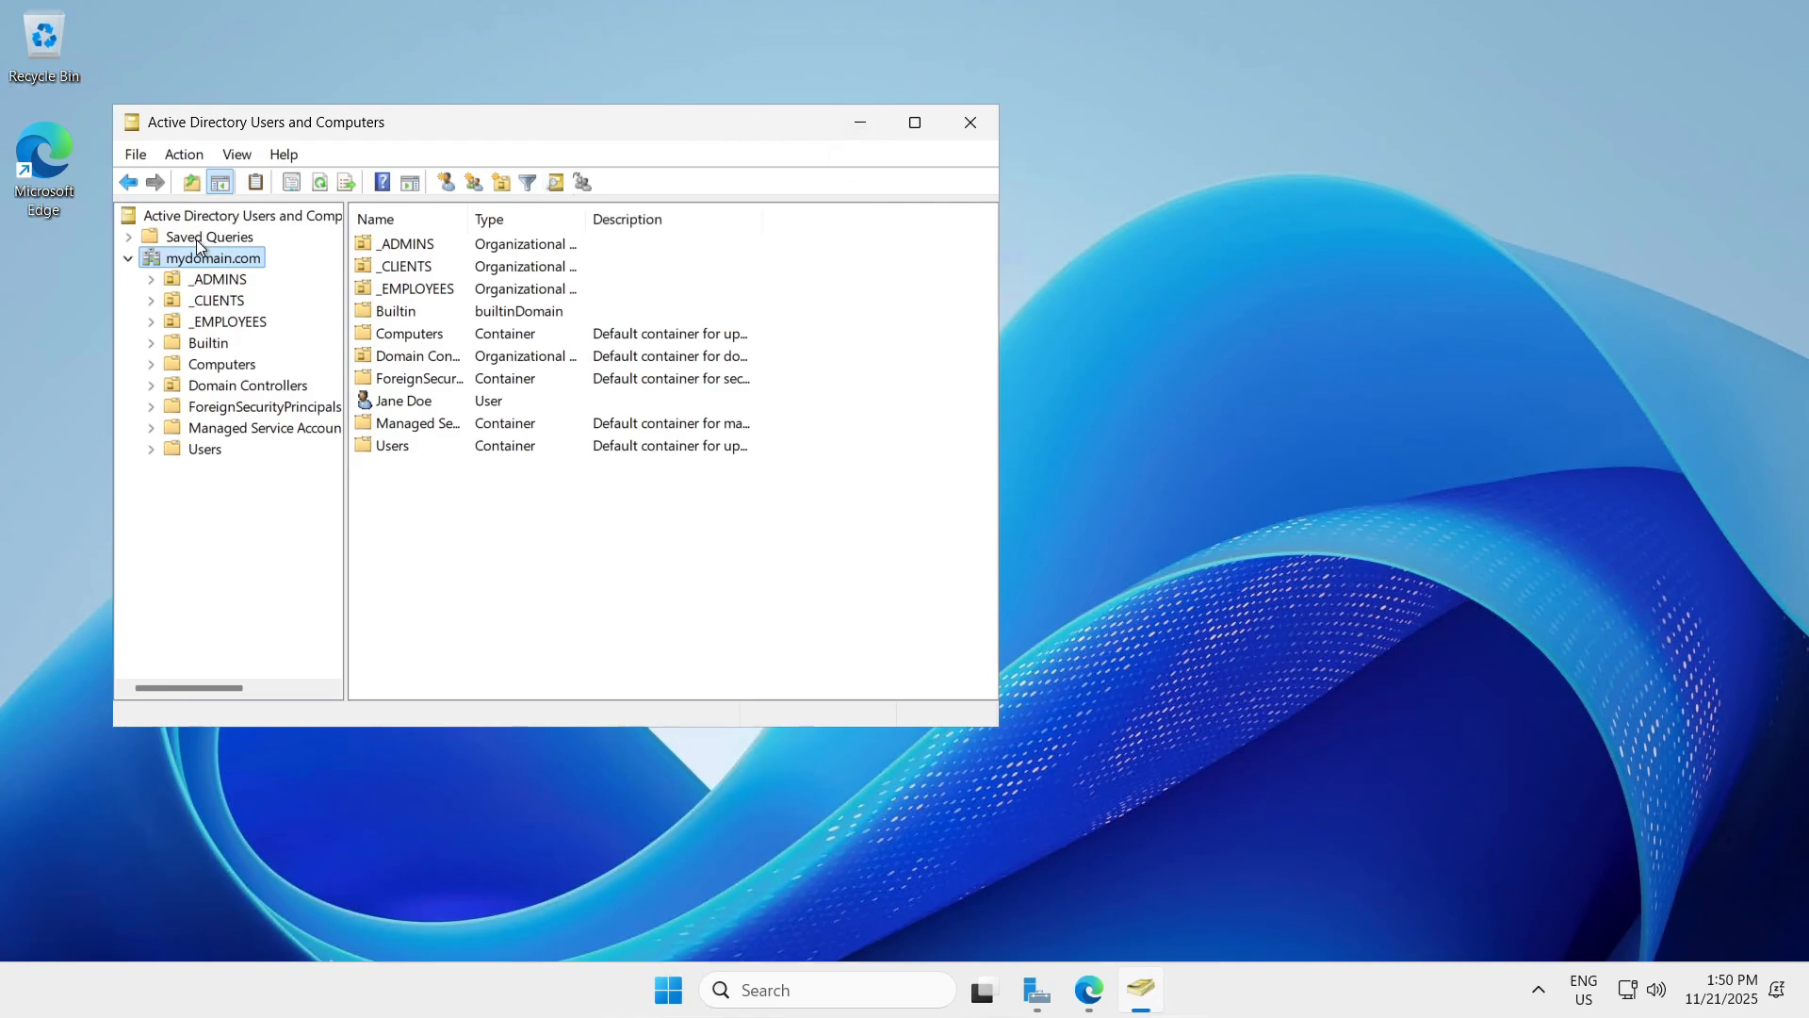
left_click(217, 279)
left_click(217, 300)
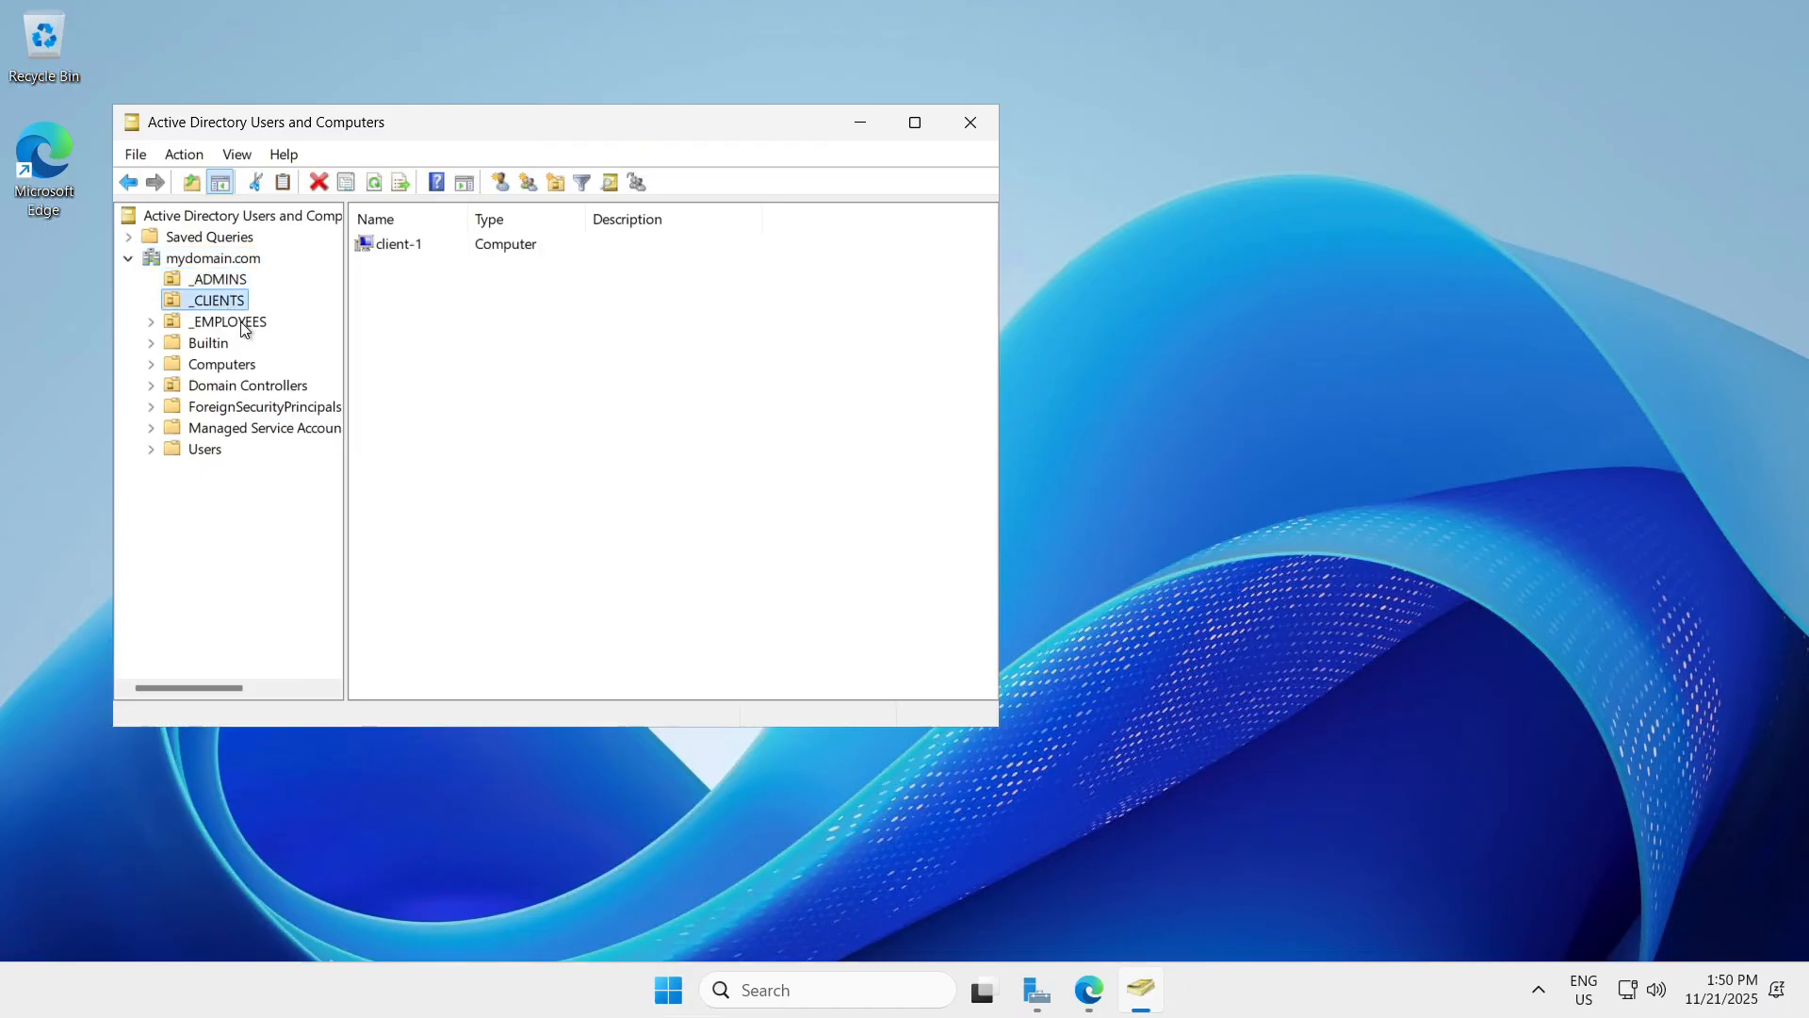
left_click(243, 323)
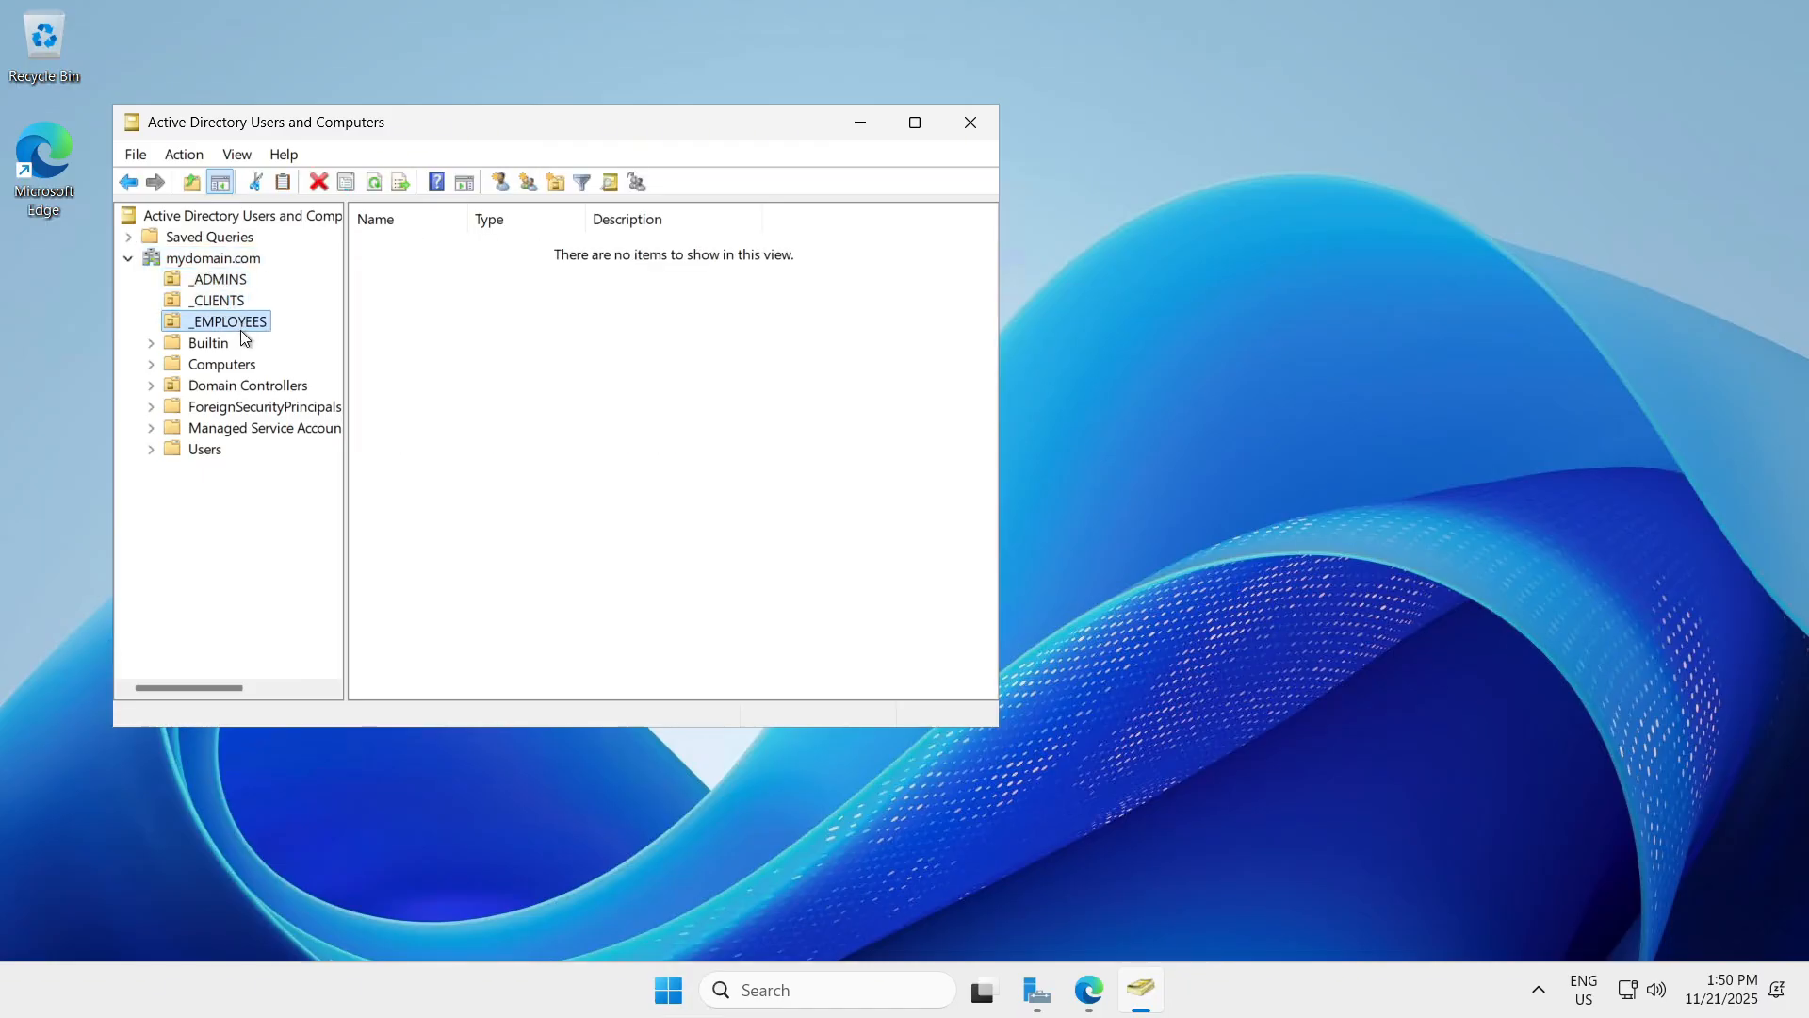
Bring the checklist forward, scroll through STEP 1 and STEP 2, and dismiss the Chrome prompt.
left_click(1097, 997)
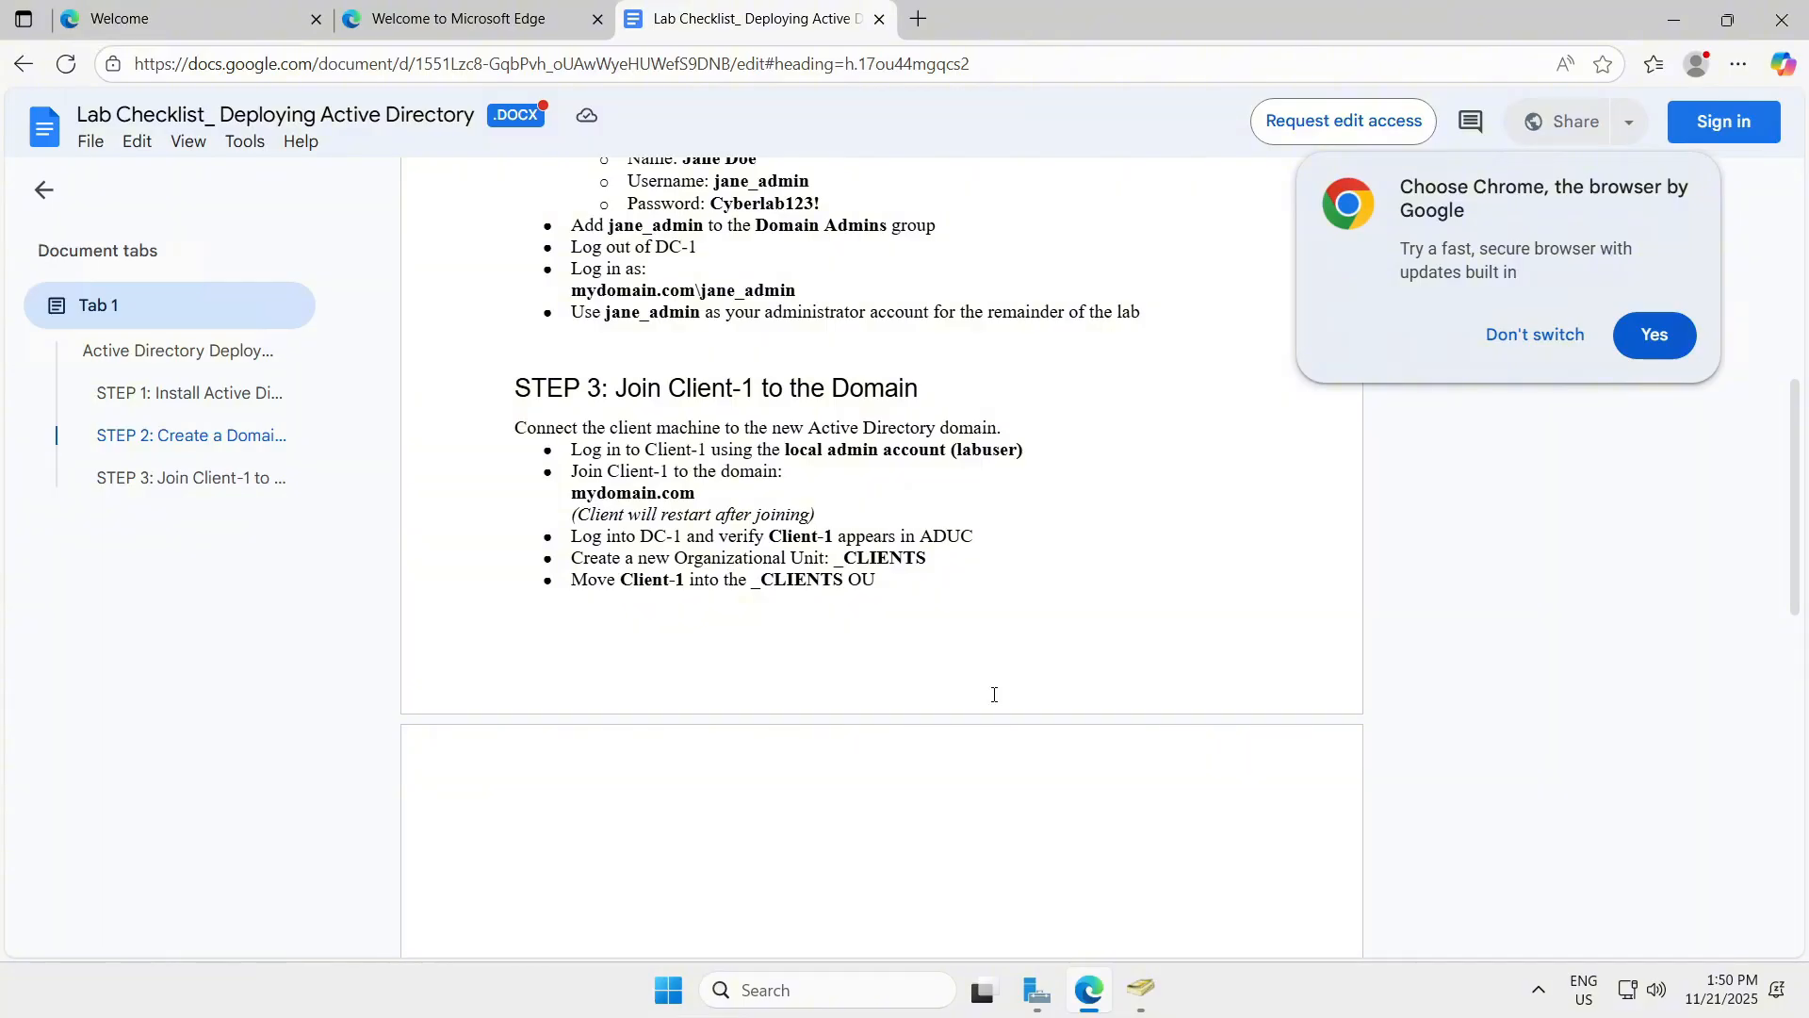
scroll(994, 694, "up", 6)
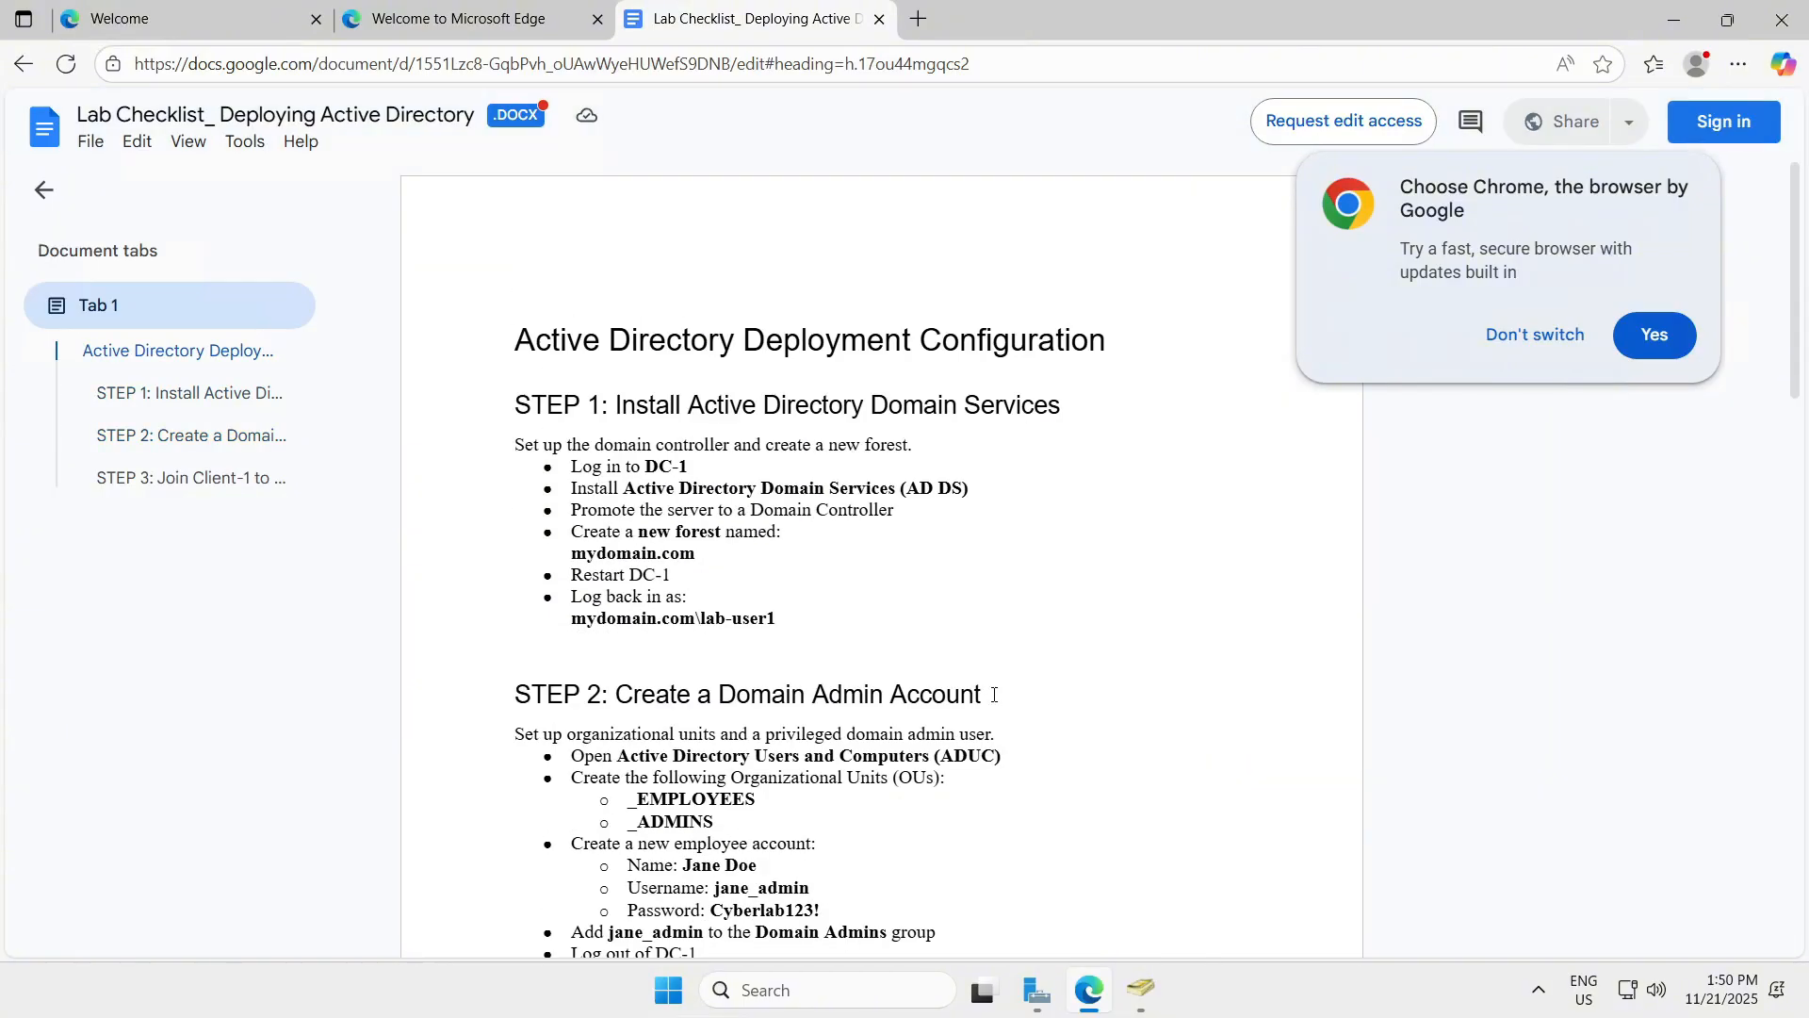
scroll(994, 695, "up", 2)
scroll(1105, 601, "down", 5)
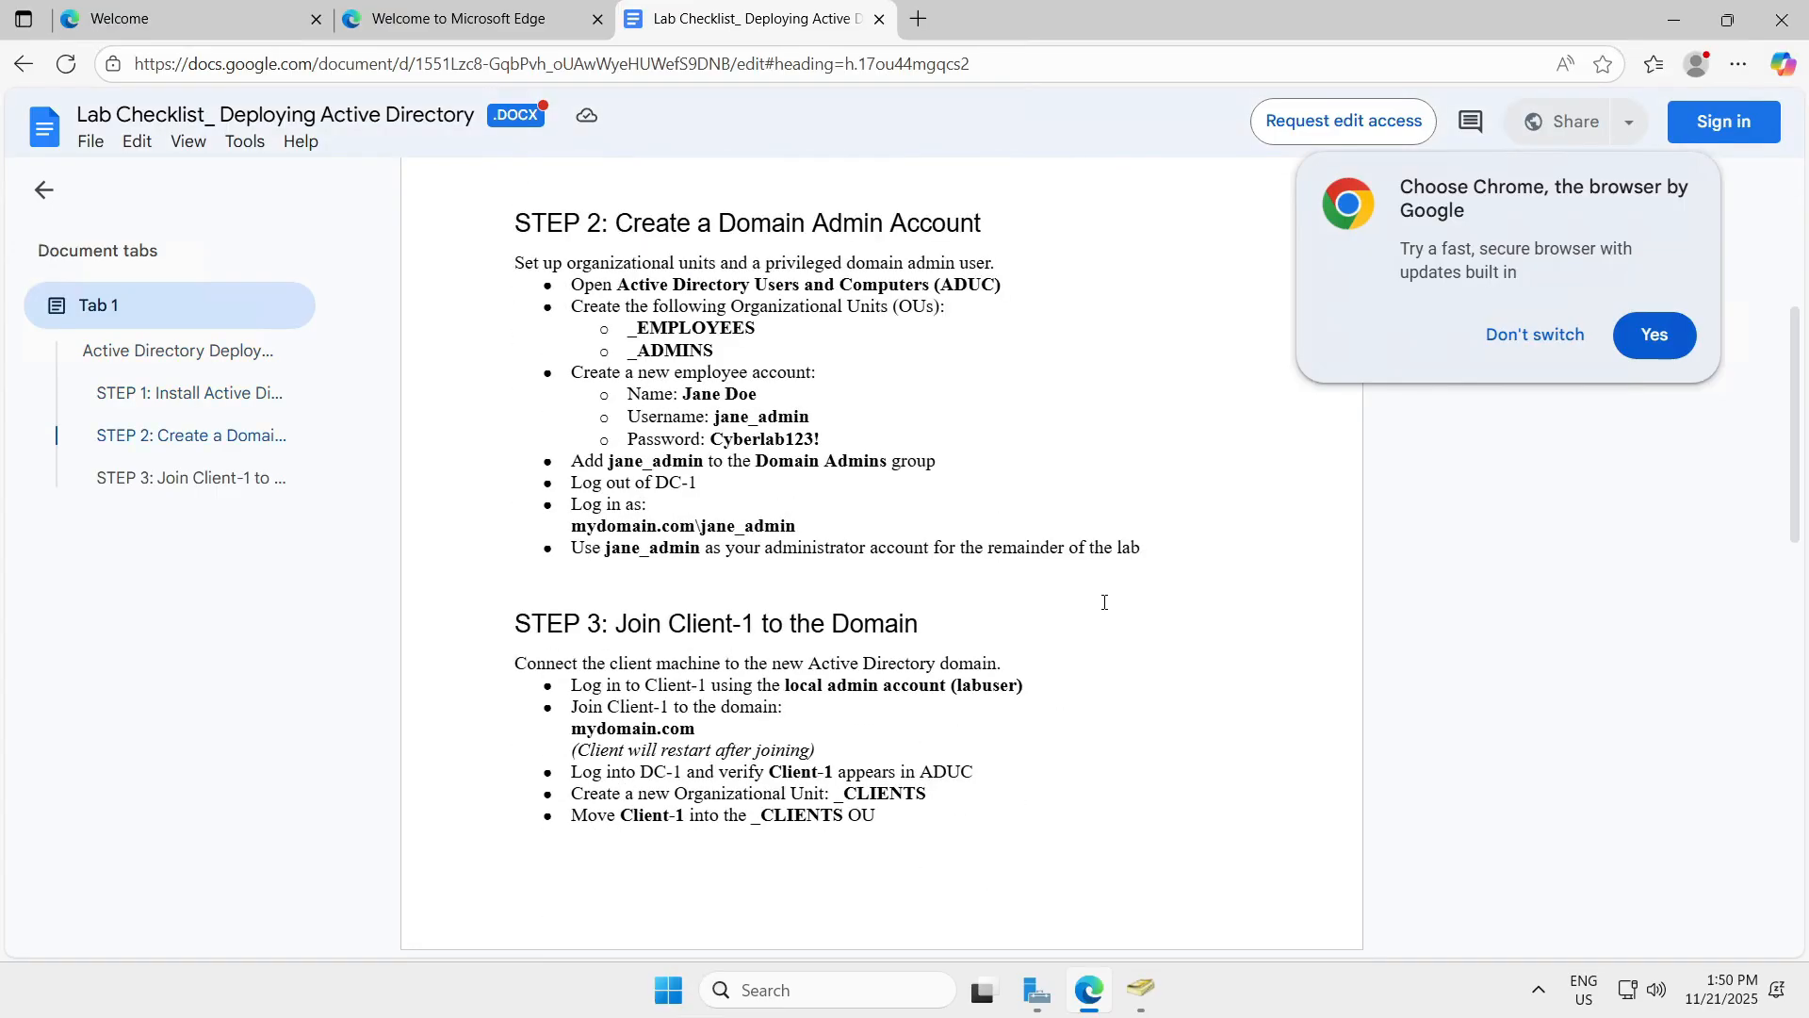
scroll(1104, 601, "down", 6)
scroll(1105, 601, "up", 8)
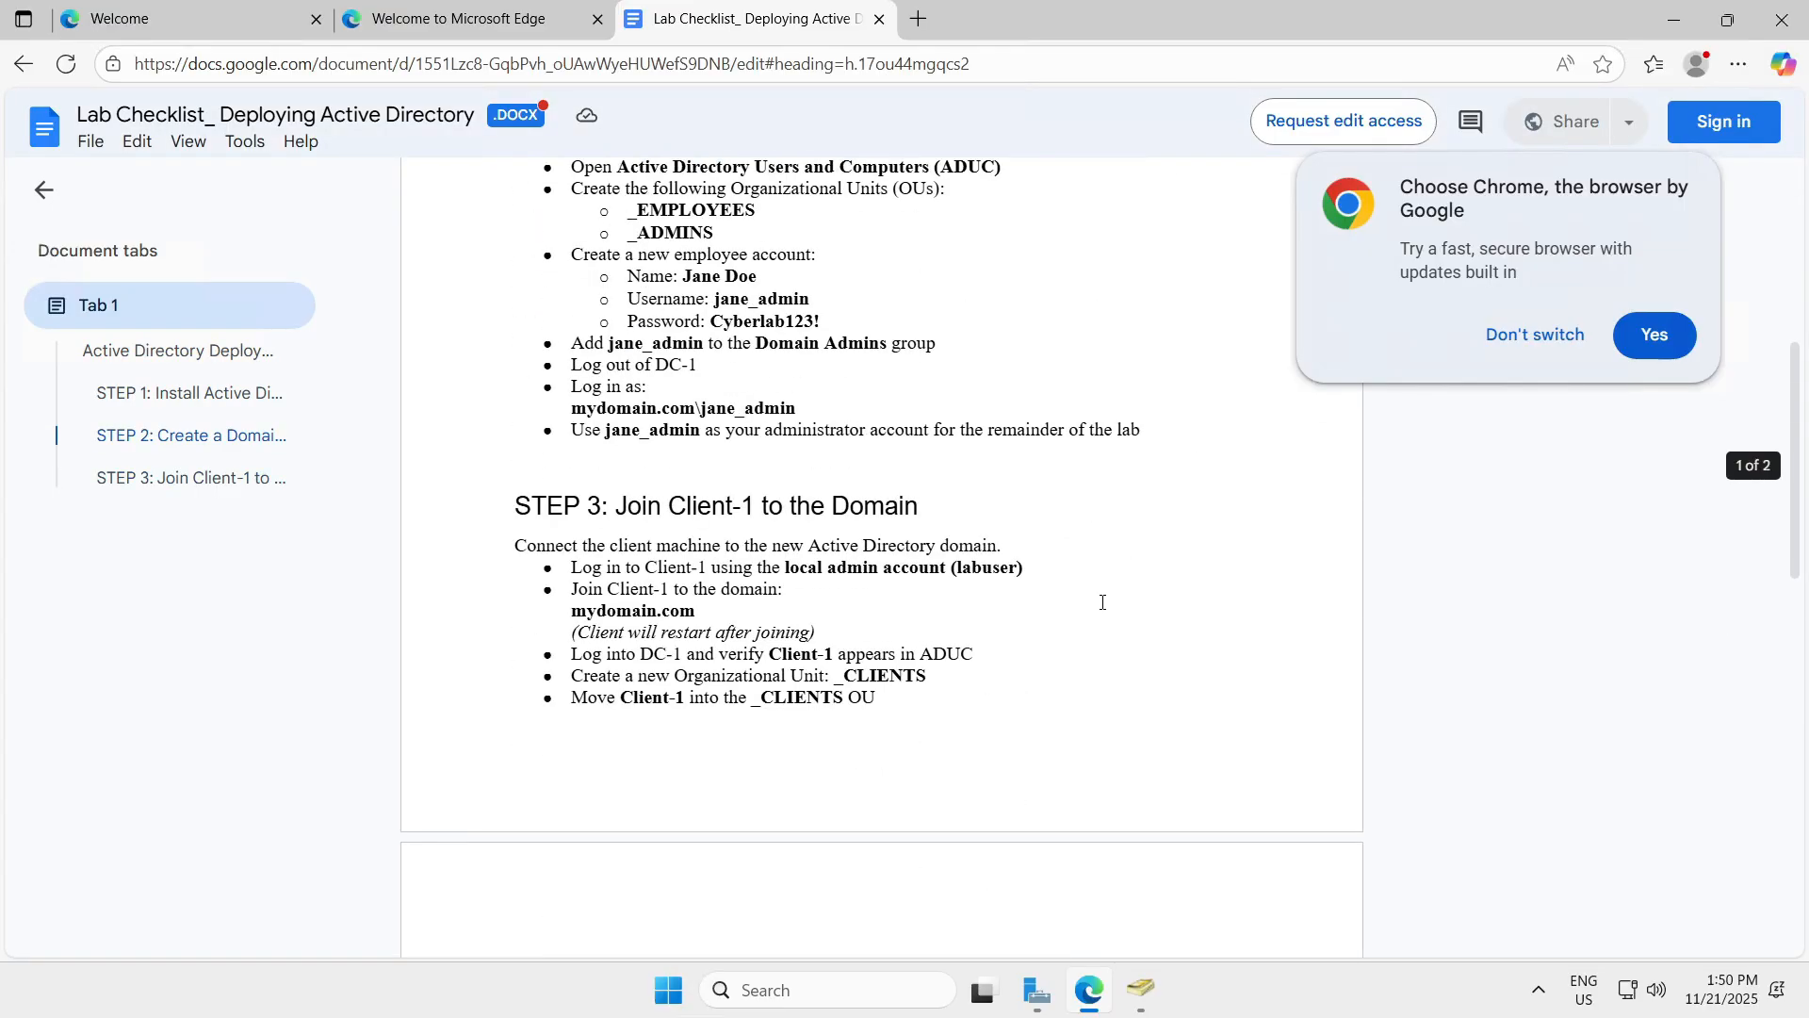
left_click(1535, 335)
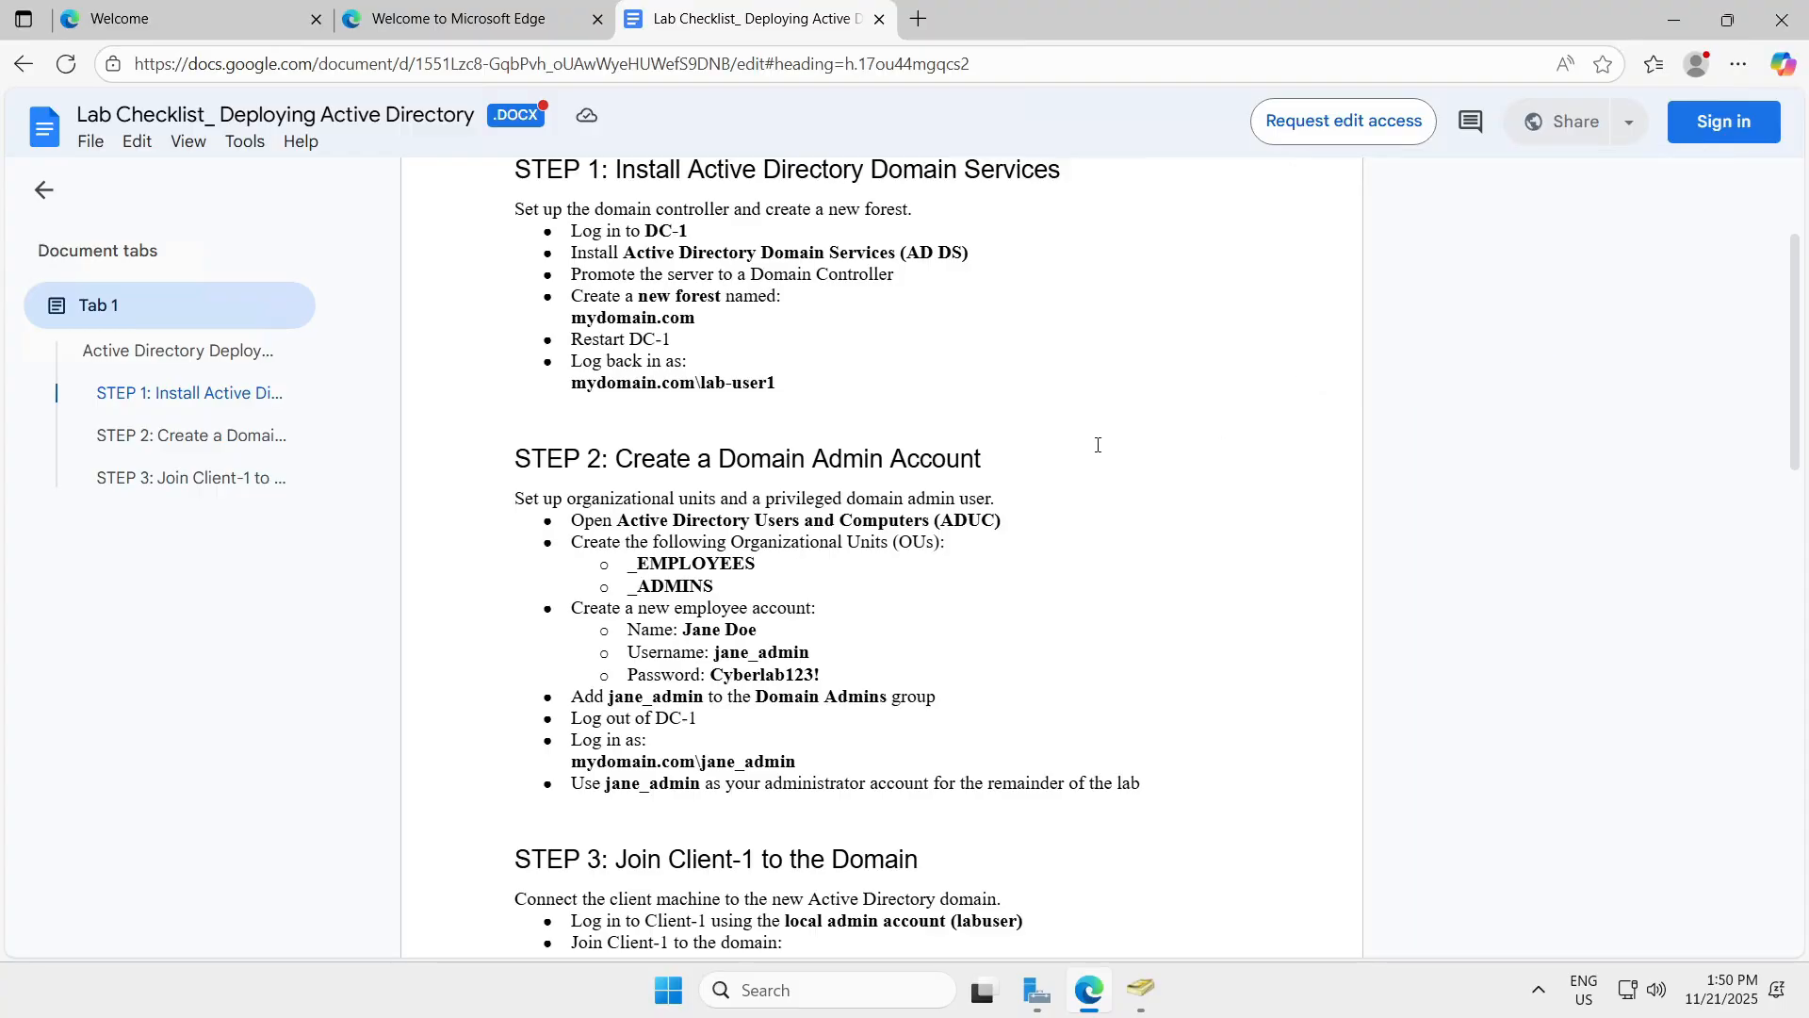
scroll(1098, 445, "up", 3)
scroll(1097, 445, "down", 3)
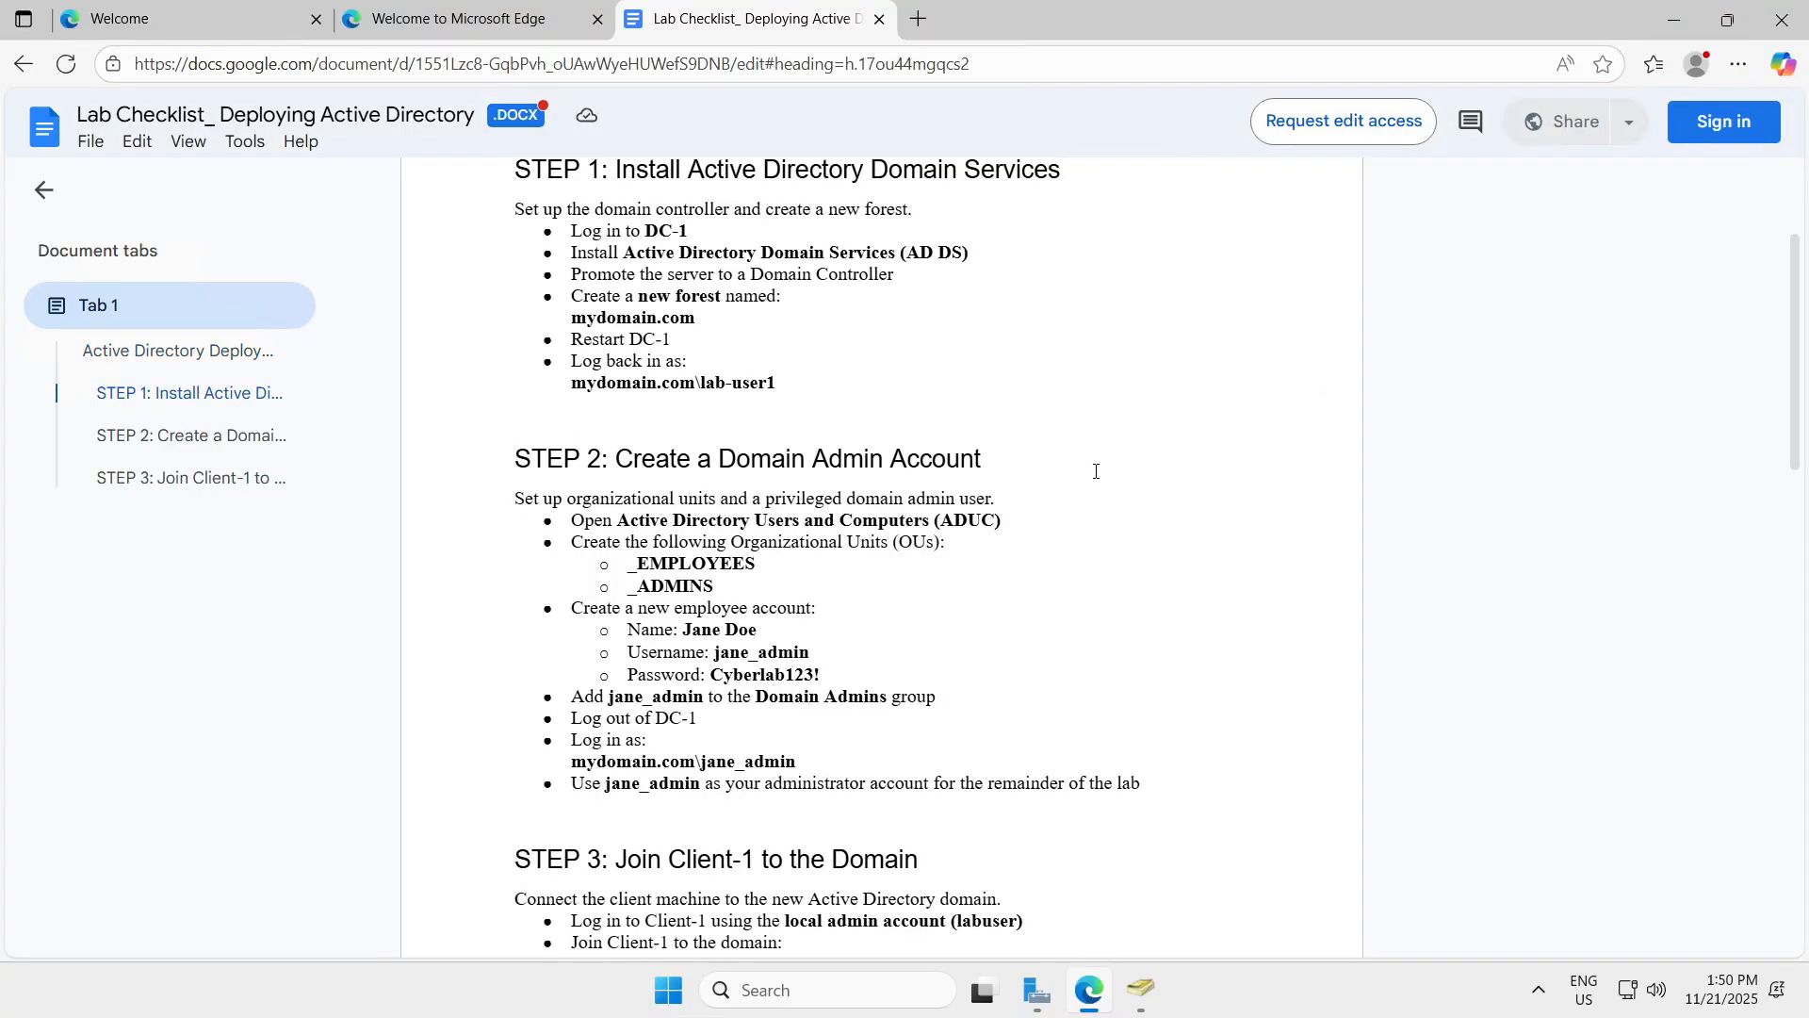